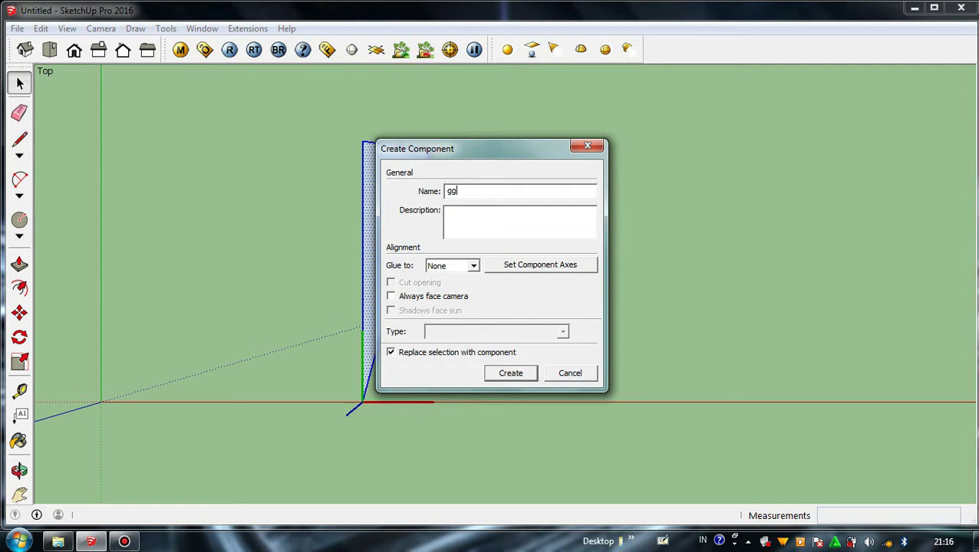
Create the triangular face as a component named "gg" and extrude its face 18 cm into a wedge-shaped step
left_click(510, 373)
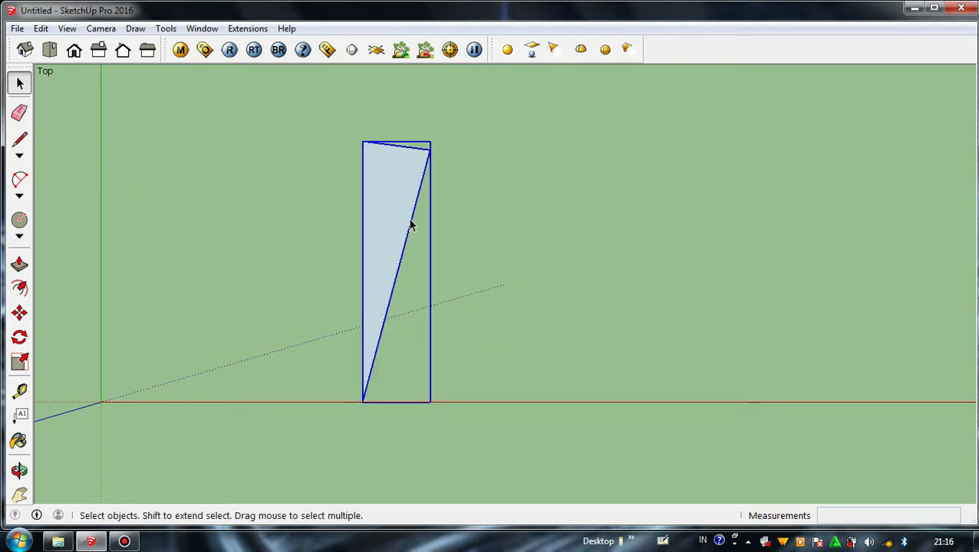
middle_click_drag(397, 225, 382, 253)
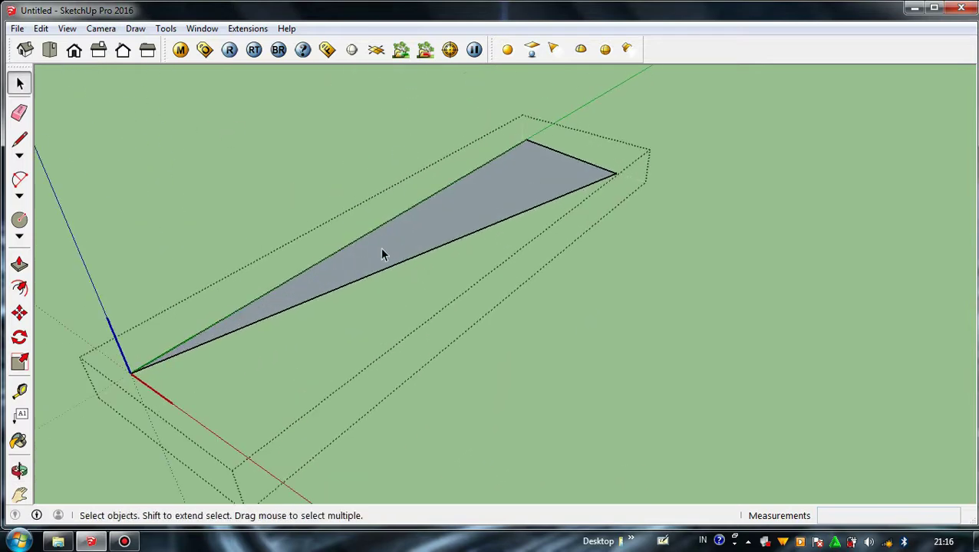
scroll(455, 237, "up", 2)
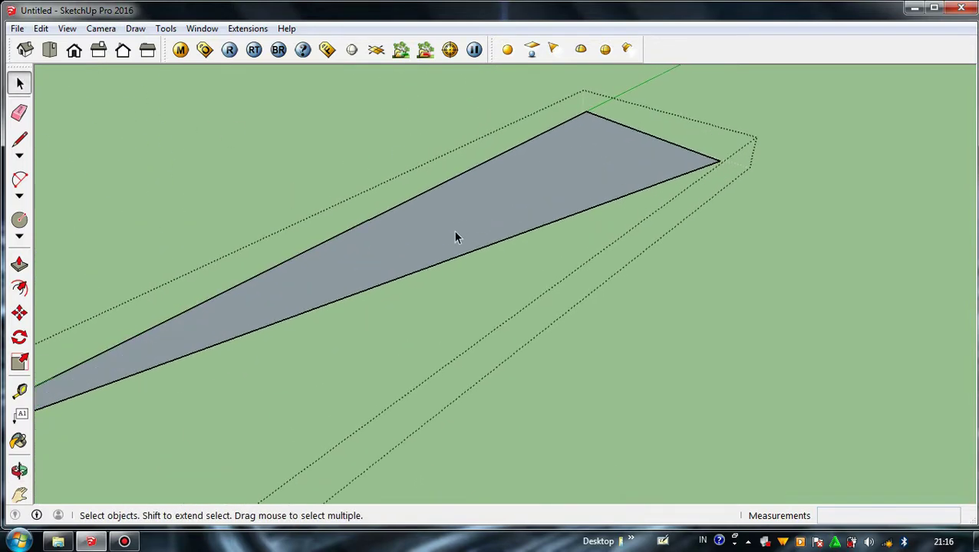
left_click(18, 266)
left_click_drag(501, 212, 494, 173)
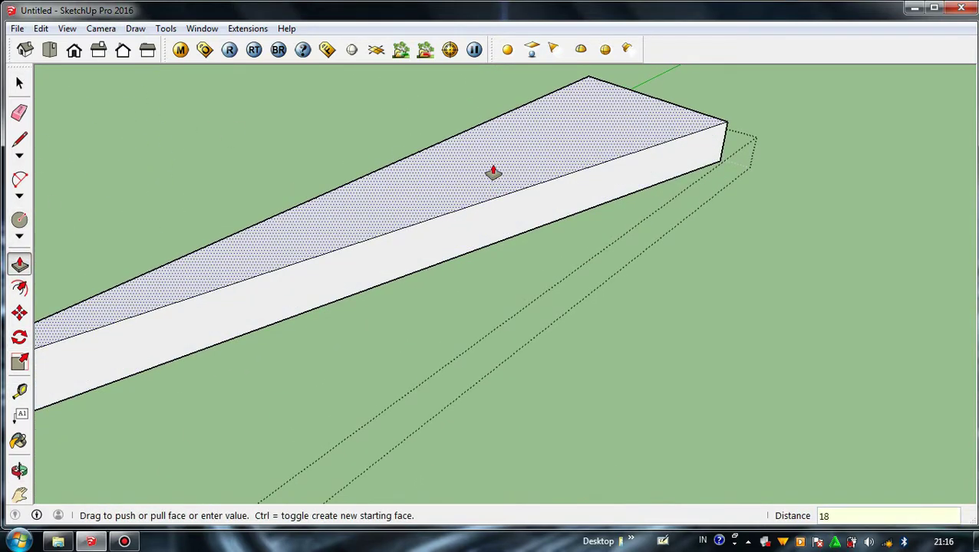
type("18")
key("Return")
Move the wedge component so the lower corner at its pointed end sits on the origin
middle_click_drag(475, 317, 612, 229)
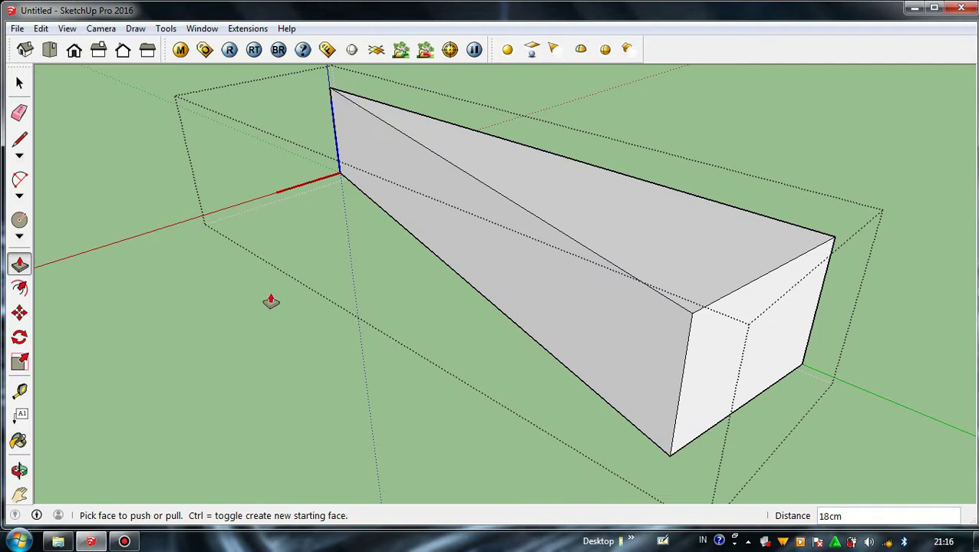
key("space")
middle_click_drag(514, 206, 460, 254)
left_click(489, 247)
left_click(19, 313)
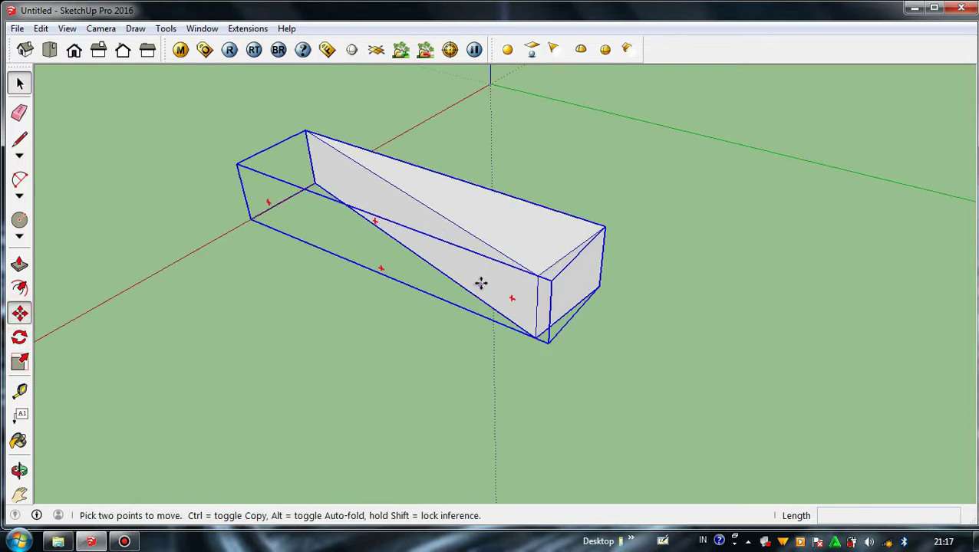
middle_click_drag(506, 331, 591, 414)
scroll(516, 314, "down", 2)
scroll(300, 212, "up", 2)
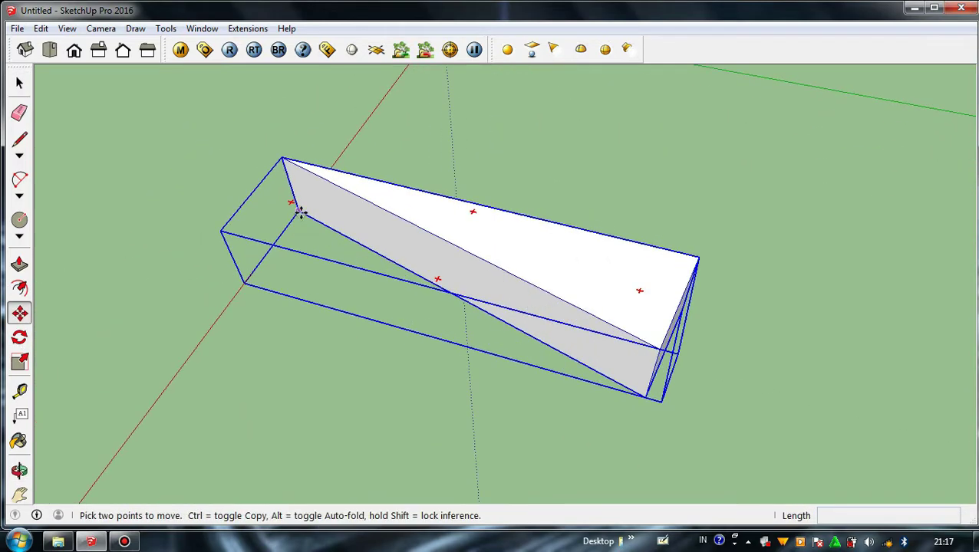
left_click(300, 213)
scroll(498, 312, "down", 1)
scroll(495, 305, "down", 2)
left_click(470, 139)
scroll(393, 189, "down", 2)
scroll(491, 117, "up", 2)
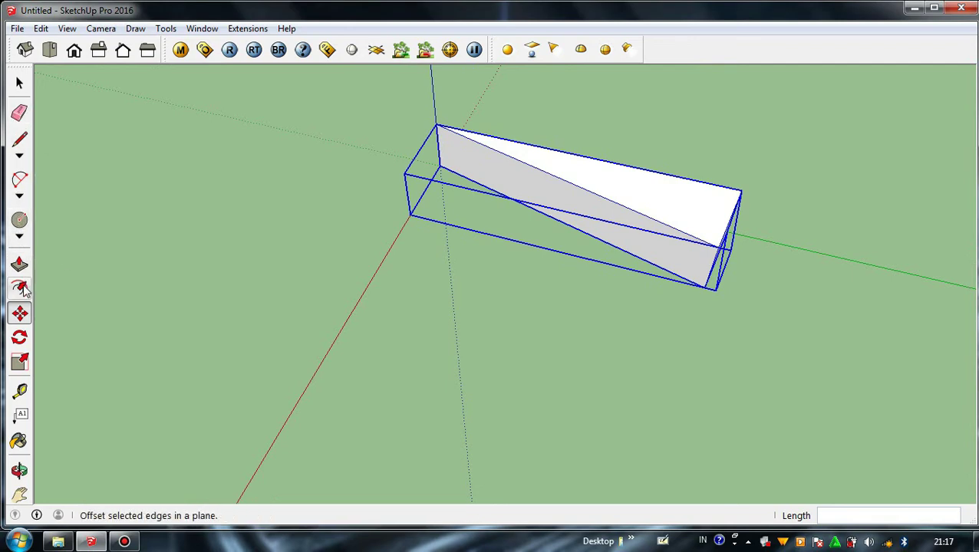
Draw a helper rectangle on the ground plane starting from the origin
left_click(22, 197)
left_click(77, 165)
left_click(19, 84)
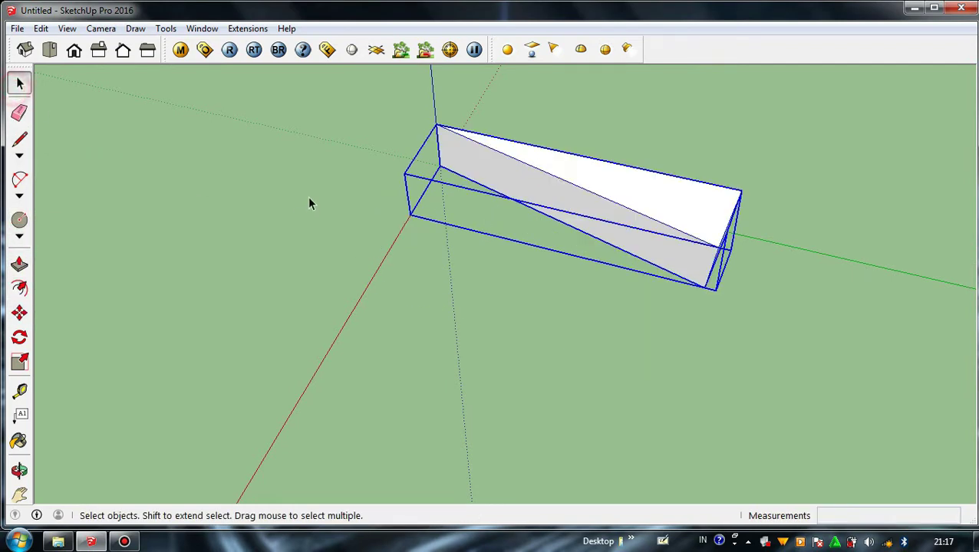
left_click(20, 238)
left_click(31, 273)
scroll(460, 203, "up", 1)
left_click(436, 162)
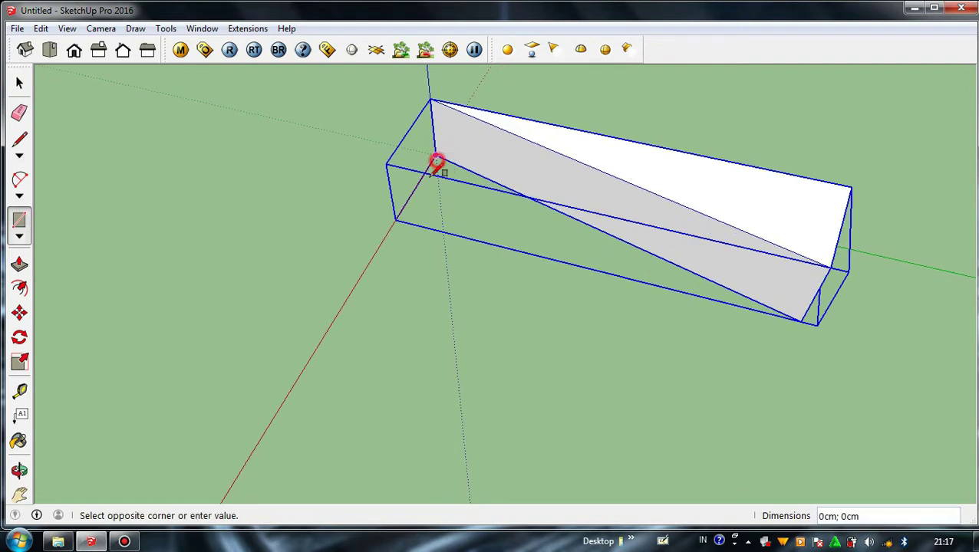
left_click(19, 83)
scroll(440, 258, "down", 2)
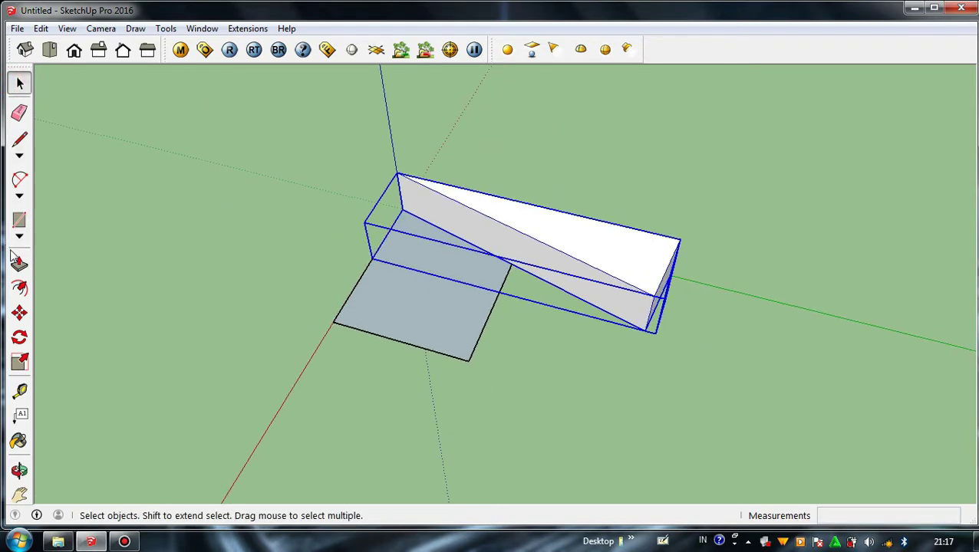
Rotate a copy of the wedge step 15° about the origin so it lies directly beside the original
scroll(397, 214, "up", 2)
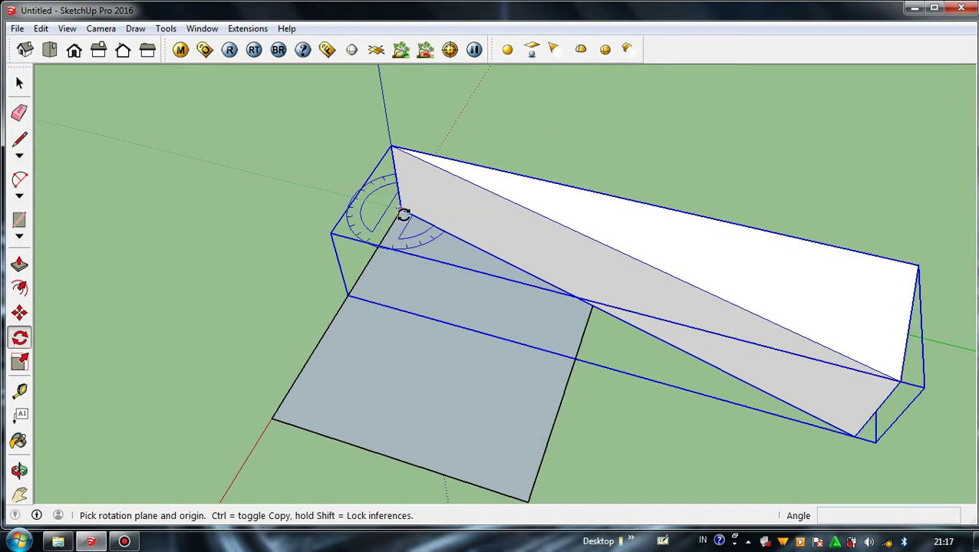
left_click(401, 210)
left_click(505, 262)
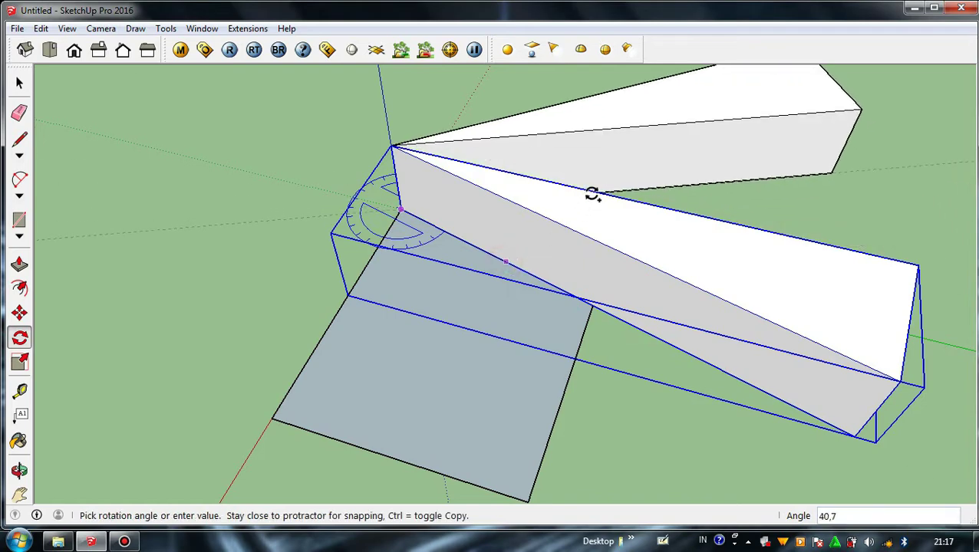
middle_click_drag(922, 273, 781, 418)
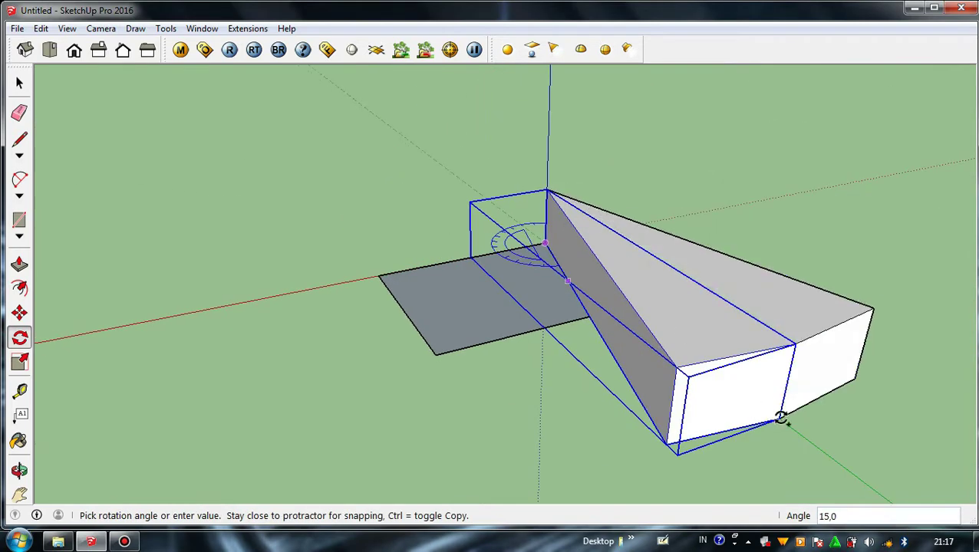
left_click(780, 417)
scroll(652, 321, "down", 2)
scroll(645, 318, "up", 1)
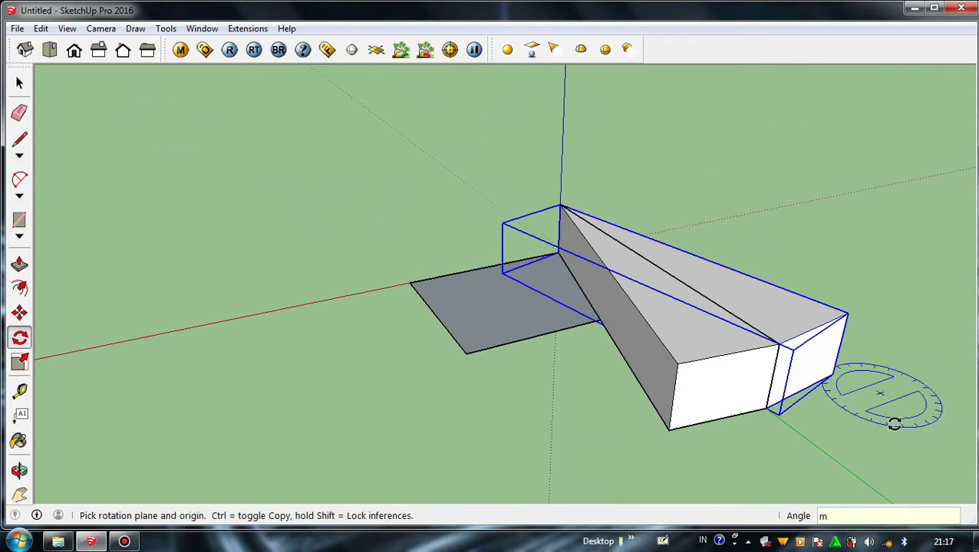
Move the copied wedge straight up so its lower outer corner meets the first step's top corner
scroll(894, 424, "up", 2)
left_click(19, 312)
left_click(767, 412)
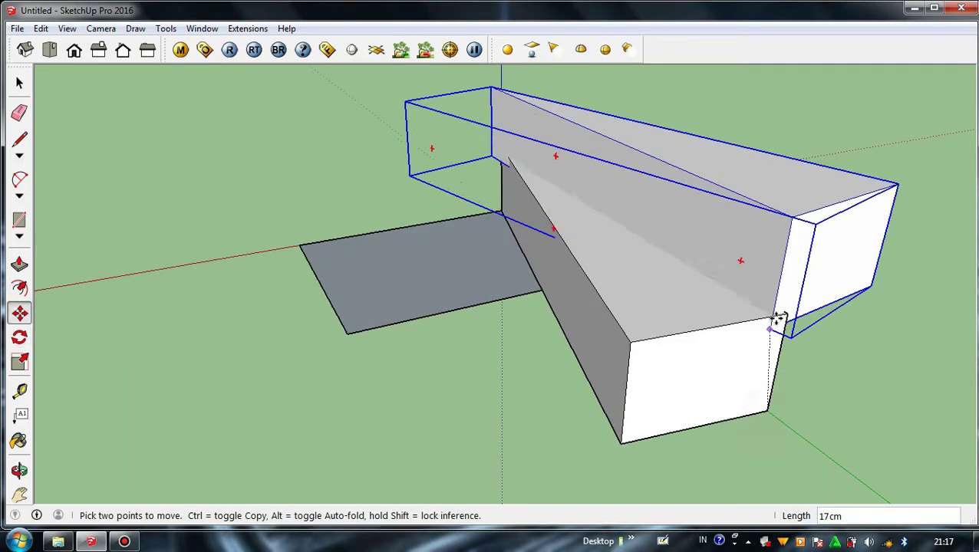
left_click(777, 320)
middle_click_drag(658, 358, 464, 284)
scroll(481, 243, "up", 2)
scroll(513, 258, "down", 2)
Copy both steps, placing the pair's lowest outer corner on the top far corner of the upper step
left_click(19, 82)
scroll(431, 263, "down", 2)
left_click_drag(740, 418, 589, 172)
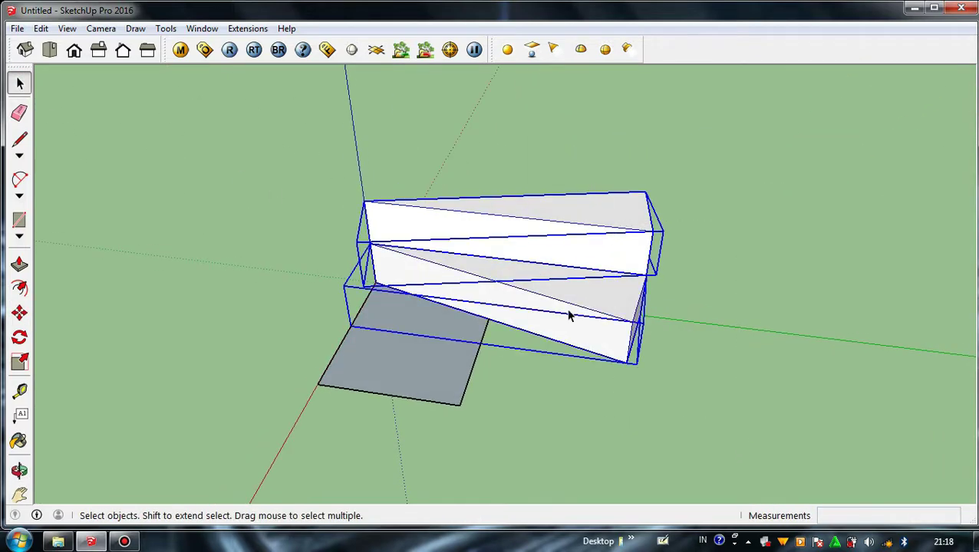
left_click(20, 312)
left_click(625, 365)
key("ctrl")
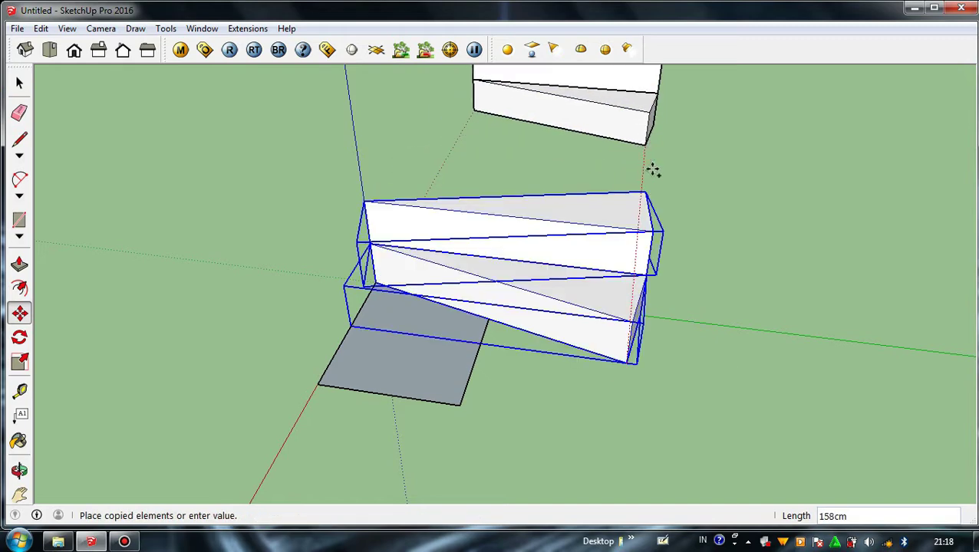
left_click(646, 197)
middle_click_drag(647, 197, 315, 282)
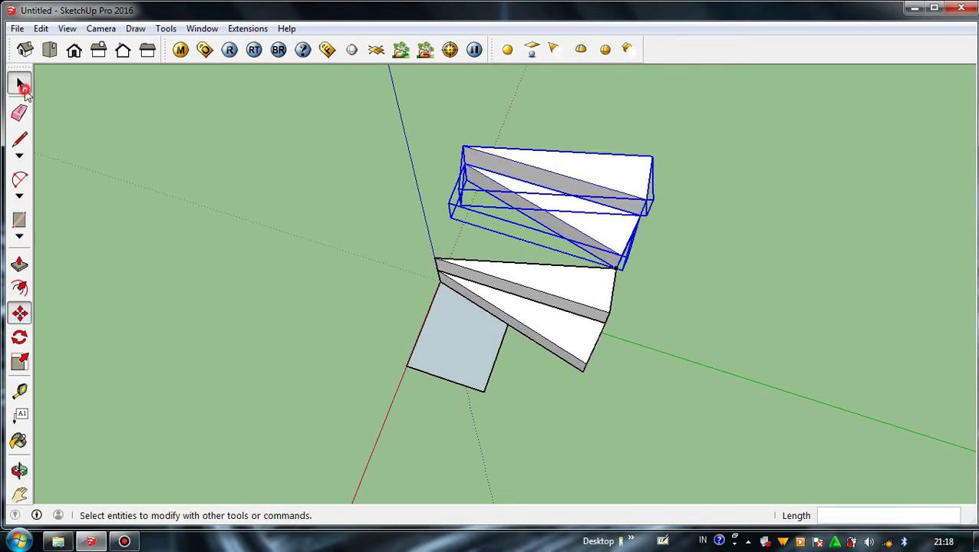
Delete the helper rectangle together with its edges
left_click(24, 90)
double_click(431, 366)
key("Delete")
Rotate the copied pair of steps about its shared outer corner until its pointed ends meet the central vertical axis
scroll(578, 201, "up", 2)
left_click_drag(507, 250, 401, 106)
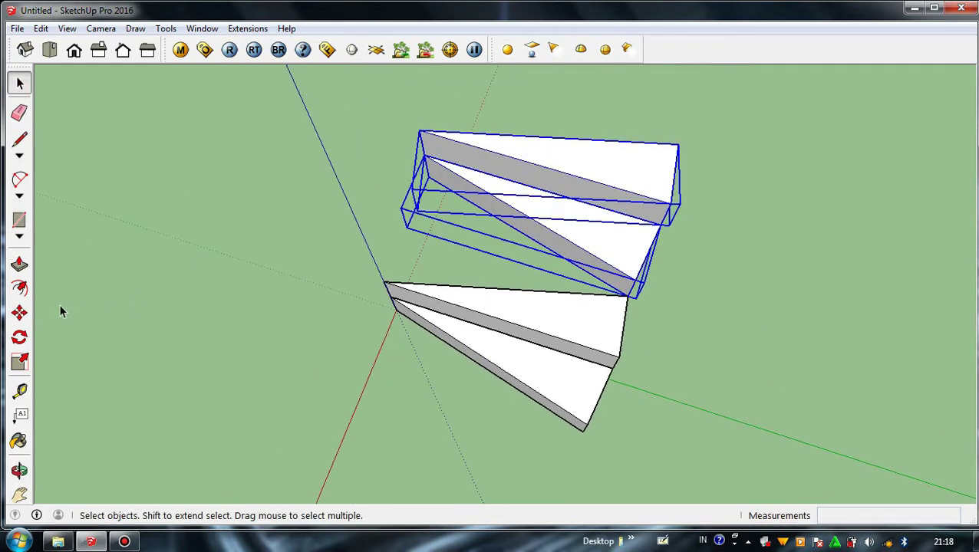
left_click(20, 338)
left_click(628, 294)
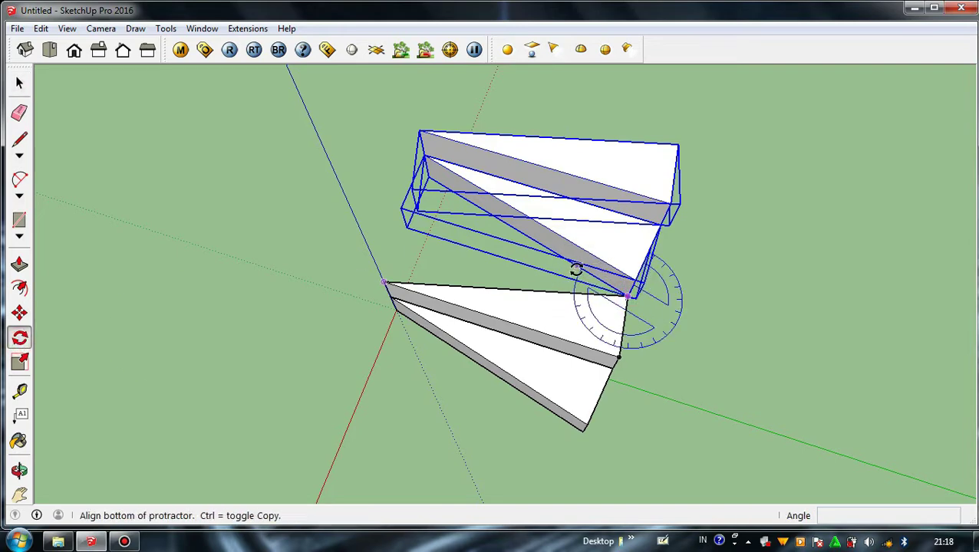
left_click(577, 267)
key("Escape")
scroll(457, 323, "down", 3)
scroll(378, 285, "up", 2)
Copy all four steps, placing the group's lowest outer corner on the top step's far corner
left_click(19, 82)
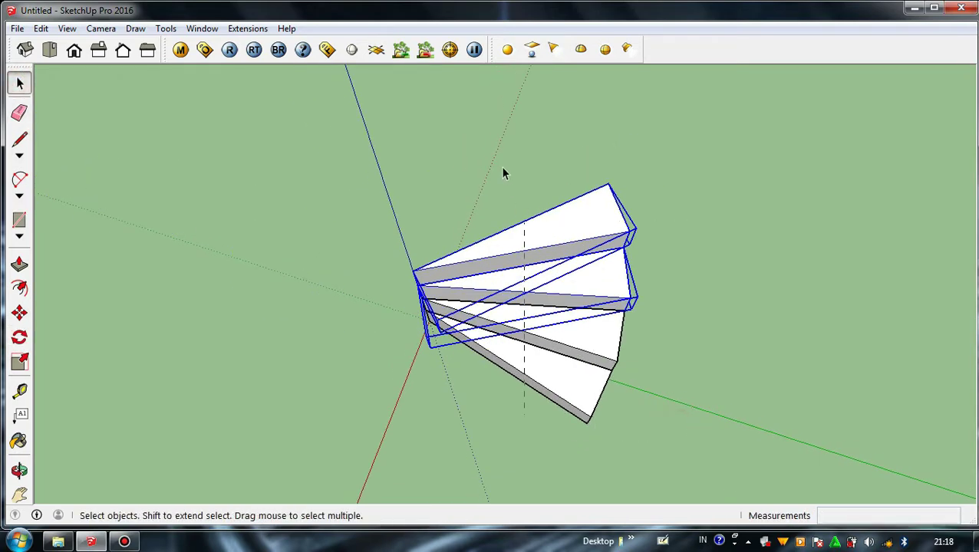
left_click_drag(504, 169, 496, 160)
key("m")
scroll(537, 422, "up", 2)
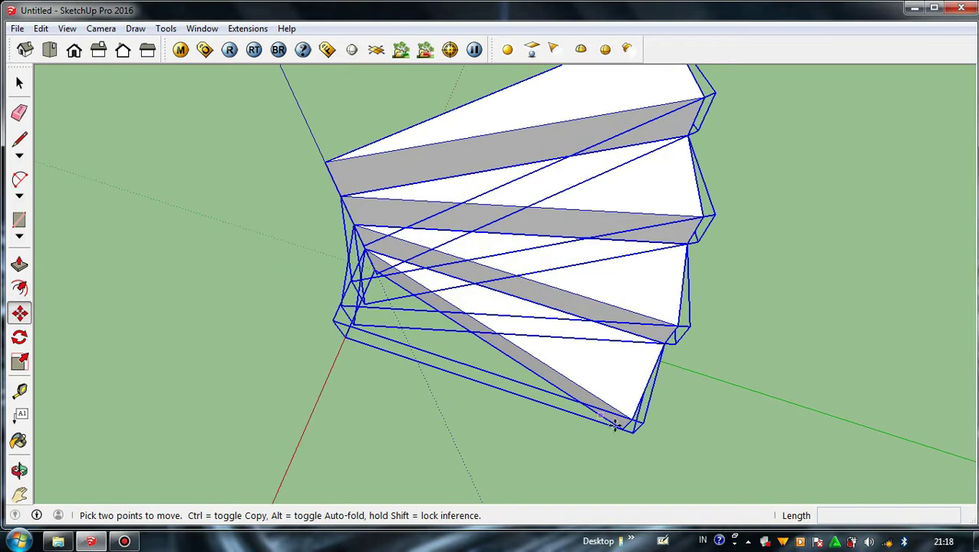
left_click(618, 430)
key("ctrl")
scroll(623, 431, "down", 2)
scroll(664, 169, "up", 2)
left_click(634, 153)
scroll(577, 276, "down", 1)
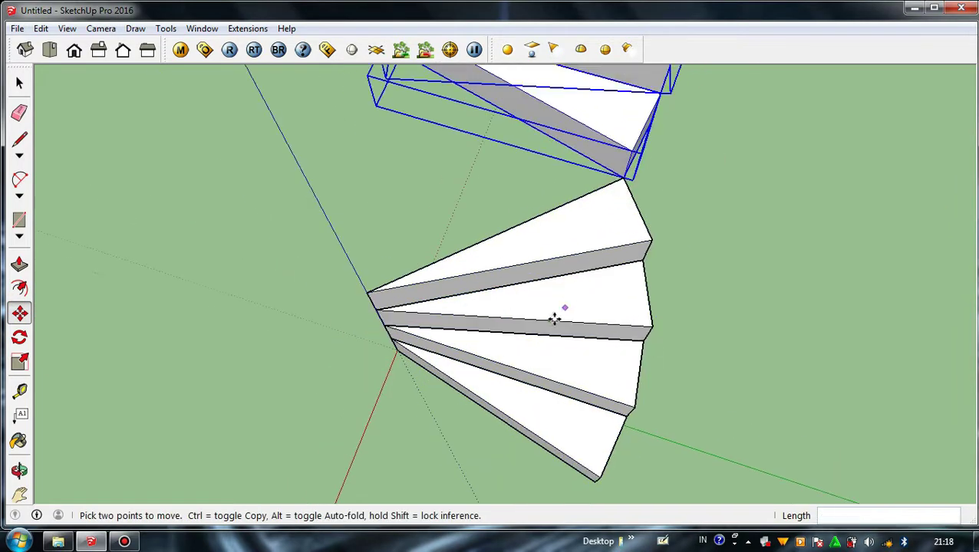
Rotate the four copied steps about the shared outer corner so they continue the spiral around the central axis
middle_click_drag(548, 321, 399, 299)
key("q")
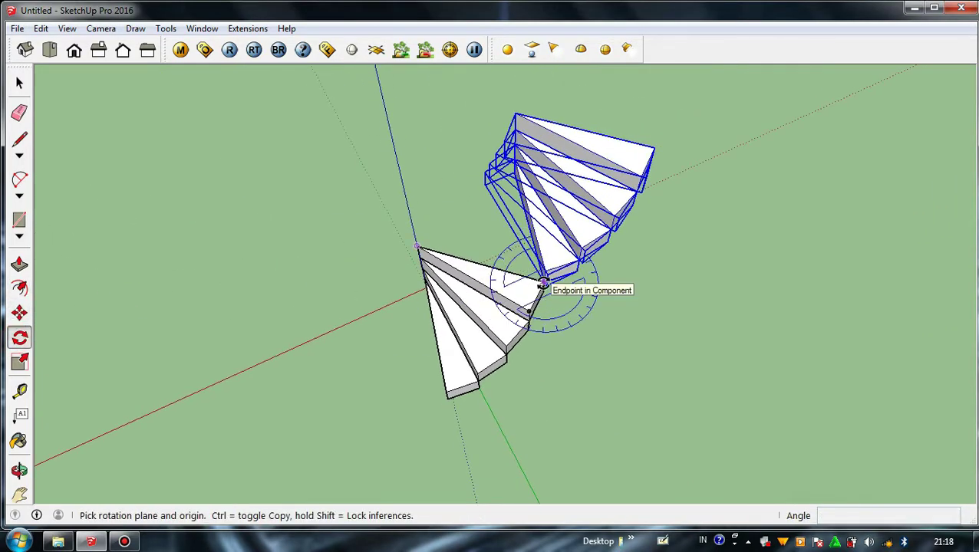
left_click(534, 252)
left_click(473, 264)
scroll(451, 244, "up", 3)
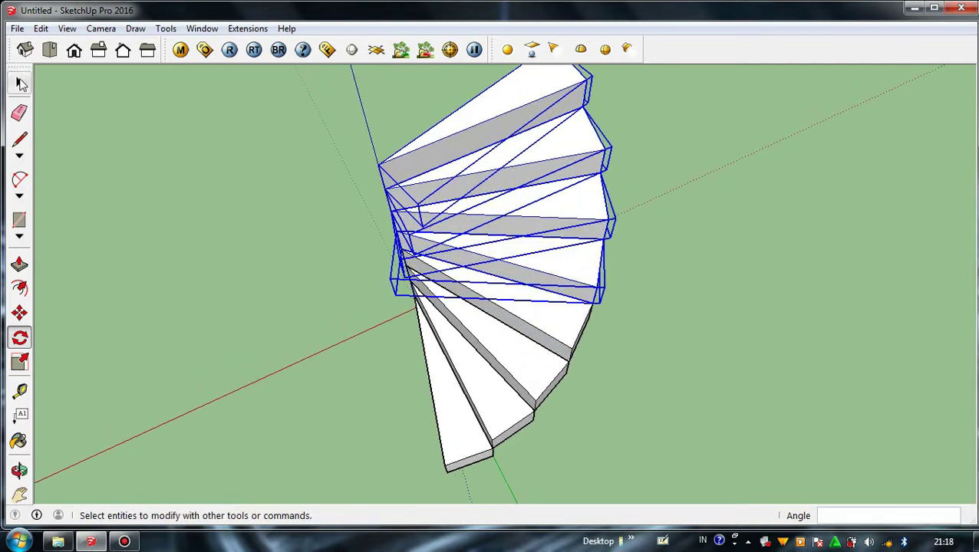
Copy all eight steps, placing their lowest outer corner on the far upper corner of the topmost step
left_click(19, 82)
scroll(499, 326, "down", 2)
middle_click_drag(499, 322, 547, 316)
left_click_drag(554, 445, 410, 218)
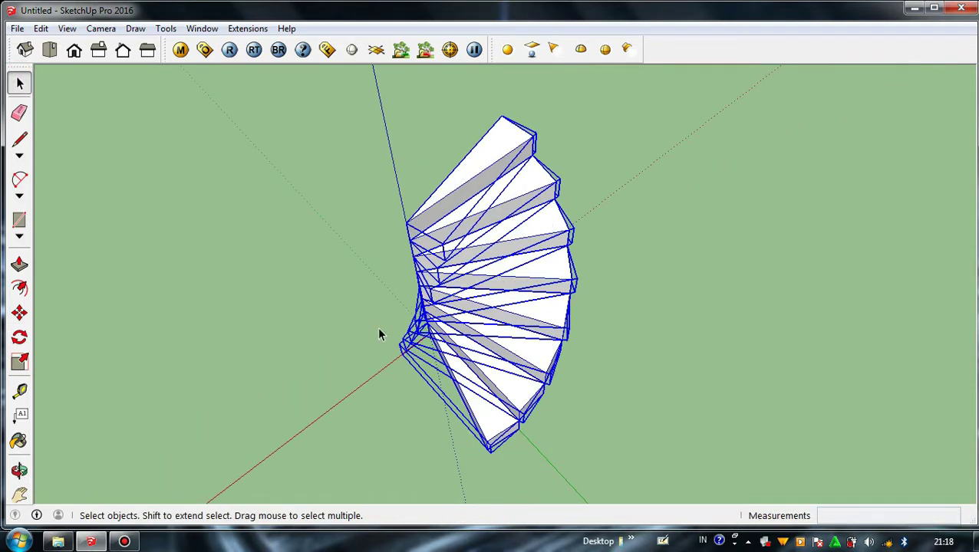
left_click(19, 315)
scroll(485, 452, "up", 2)
left_click(488, 453)
scroll(489, 307, "down", 2)
key("ctrl")
scroll(490, 104, "up", 3)
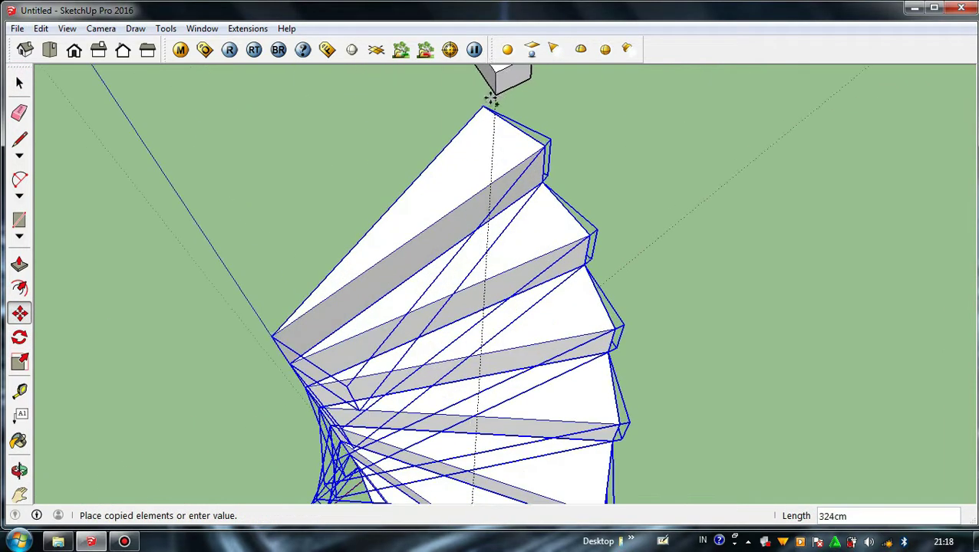
left_click(486, 107)
scroll(519, 230, "down", 3)
Rotate the eight copied steps about the shared outer corner so their pointed ends line up with the central axis
left_click(20, 336)
scroll(514, 182, "up", 1)
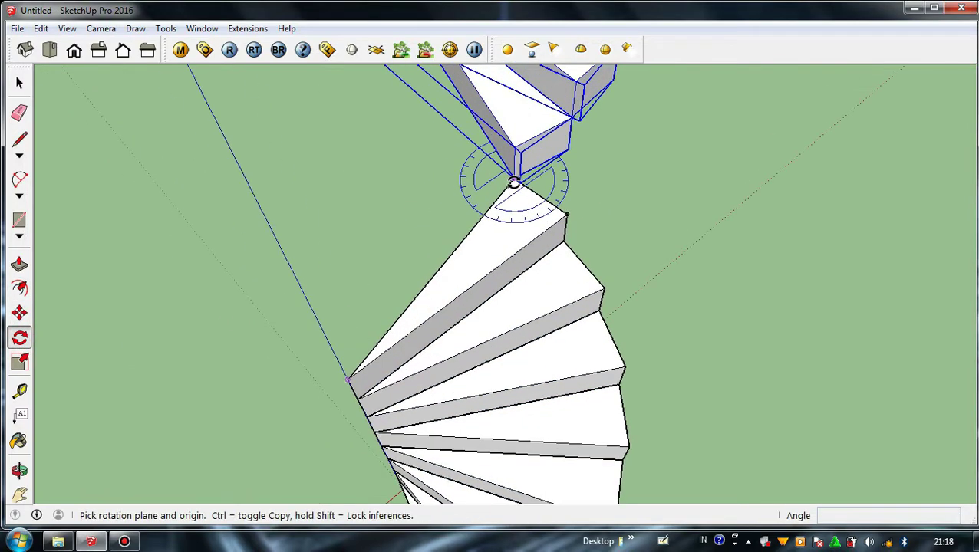
left_click(499, 153)
left_click(443, 273)
scroll(537, 278, "down", 3)
middle_click_drag(534, 276, 593, 120)
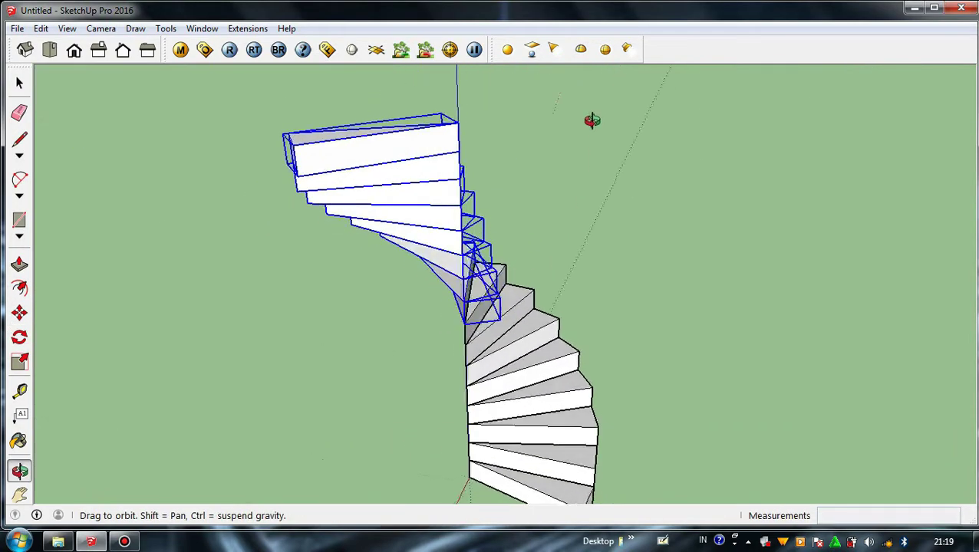
scroll(447, 242, "down", 3)
middle_click_drag(446, 244, 122, 205)
scroll(122, 205, "up", 2)
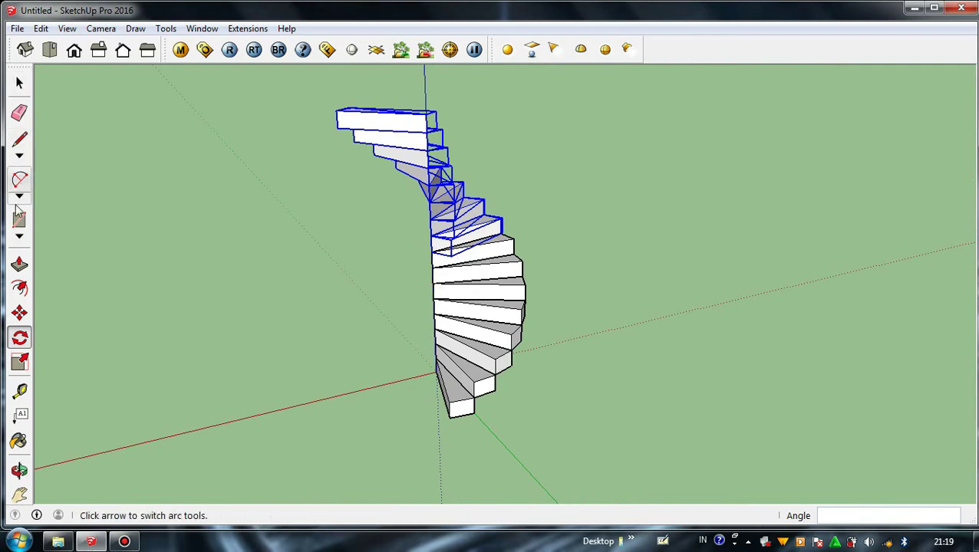
Draw a circle with a radius of about 7 cm centred on the origin at the stair's base
left_click(20, 241)
left_click(36, 291)
middle_click_drag(430, 384, 448, 389)
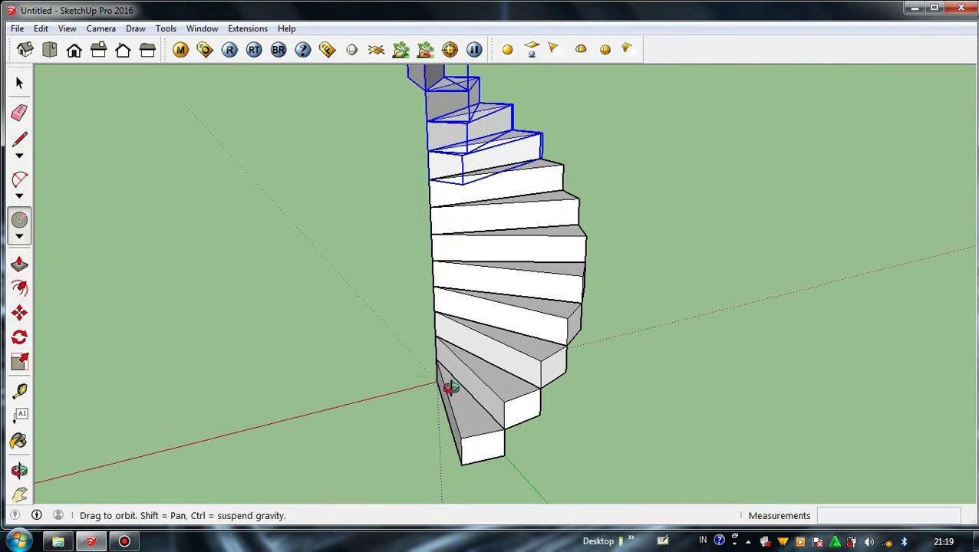
scroll(431, 389, "up", 3)
scroll(468, 376, "up", 2)
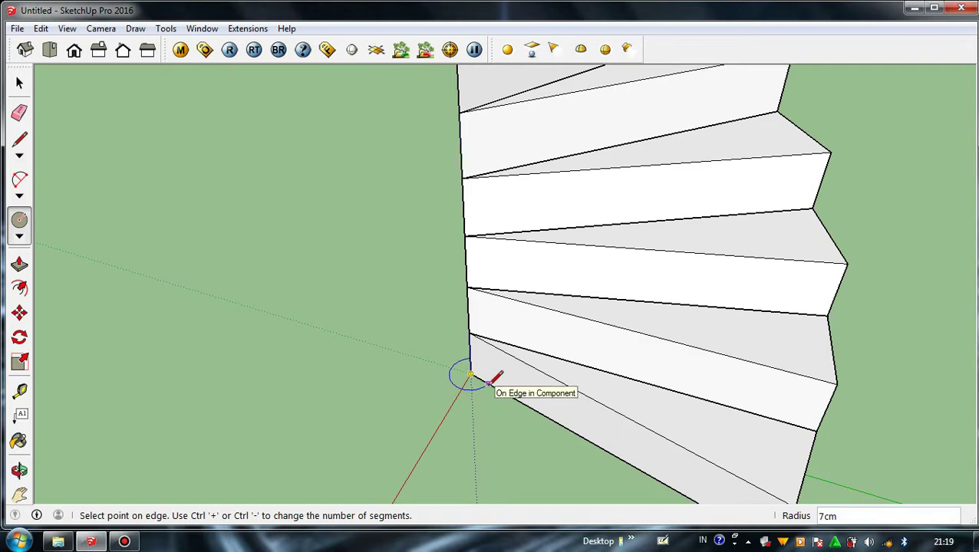
left_click(488, 382)
middle_click_drag(488, 382, 414, 360)
Make the base circle and its face into a group and open the group for editing
left_click(19, 82)
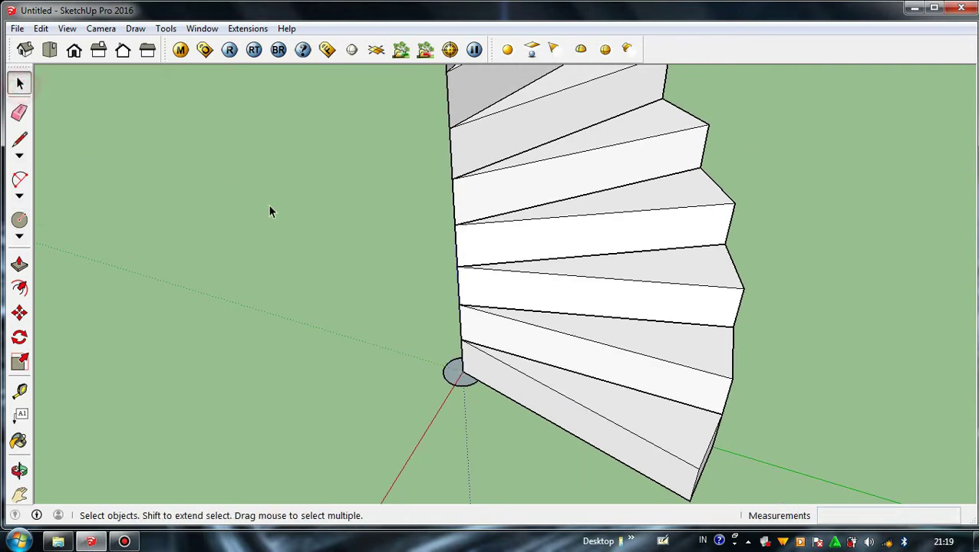
scroll(406, 345, "up", 3)
right_click(409, 343)
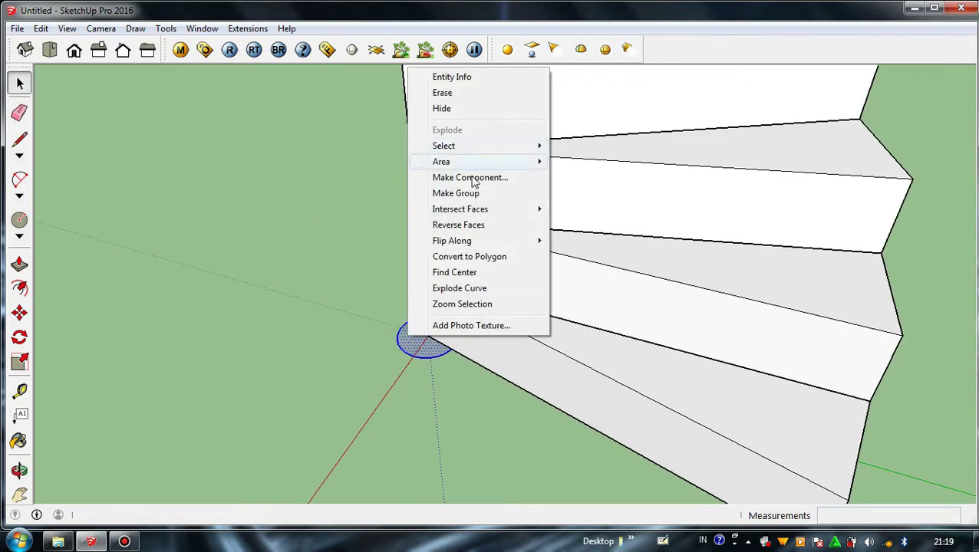
left_click(454, 192)
double_click(409, 345)
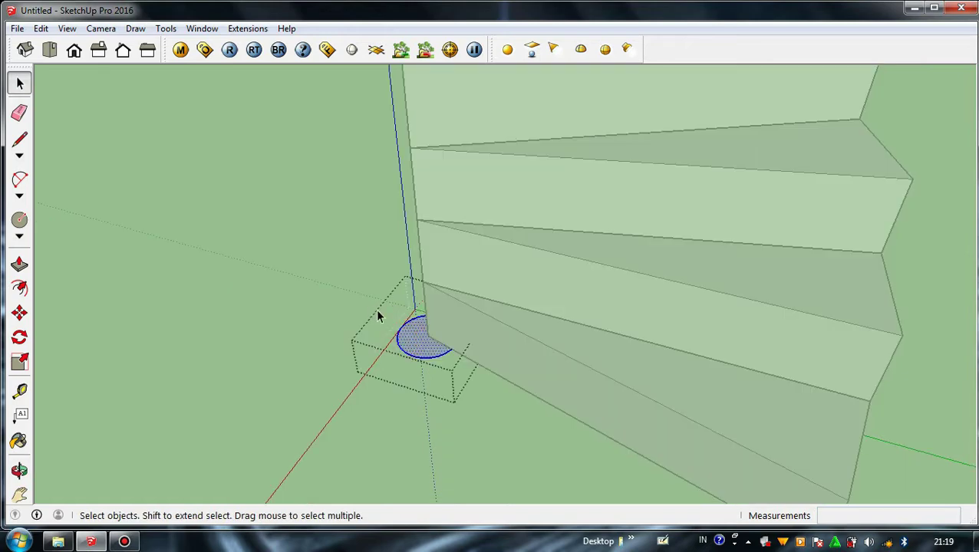
Extrude the circle upward 288 cm to form the central column reaching the top of the stair
left_click(19, 264)
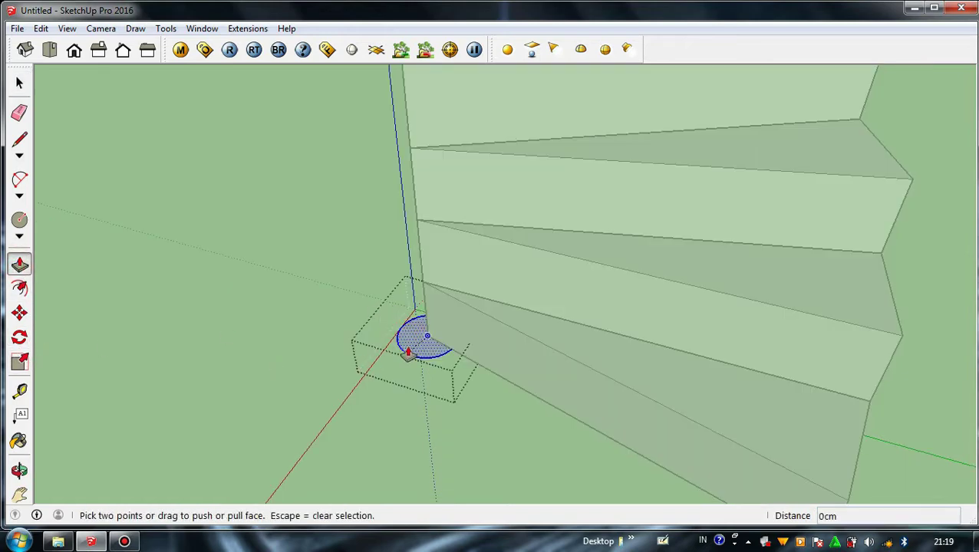
left_click(422, 342)
scroll(418, 349, "down", 5)
scroll(422, 382, "down", 1)
scroll(366, 167, "up", 1)
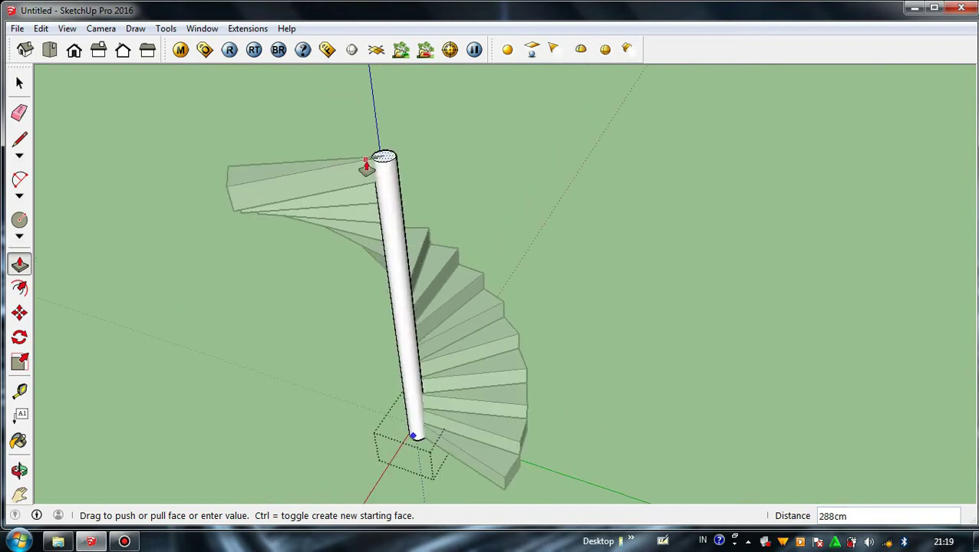
left_click(367, 165)
scroll(366, 165, "up", 2)
Close the column group and open the lowest wedge step component for editing
left_click(19, 83)
scroll(414, 191, "down", 3)
middle_click_drag(436, 417, 632, 273)
left_click(631, 271)
scroll(456, 368, "up", 2)
middle_click_drag(453, 365, 307, 299)
scroll(522, 383, "down", 2)
scroll(524, 389, "up", 2)
middle_click_drag(521, 386, 337, 349)
scroll(497, 394, "up", 3)
triple_click(494, 399)
scroll(486, 427, "up", 2)
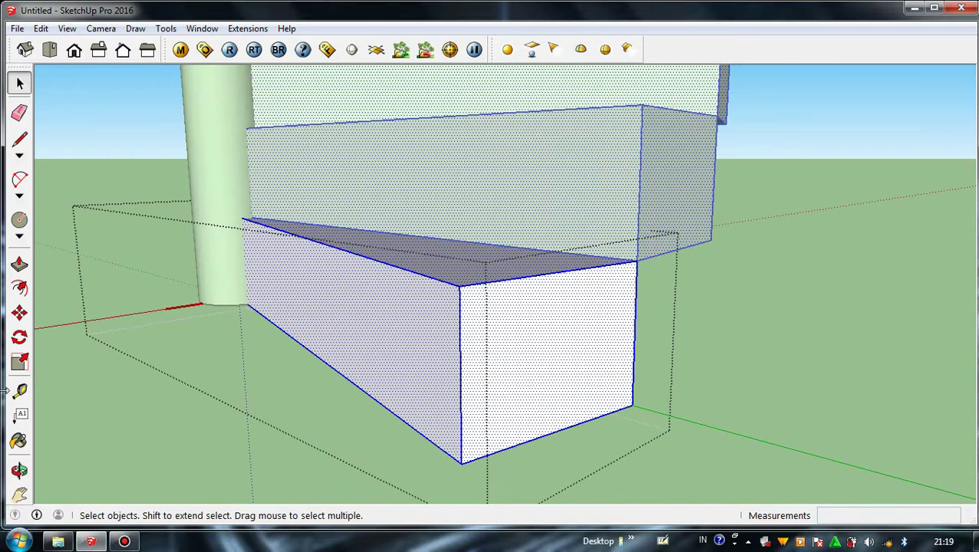
Place a guide line 2 cm below the upper edge of the lowest step's side face
left_click(21, 266)
middle_click_drag(495, 409, 521, 385)
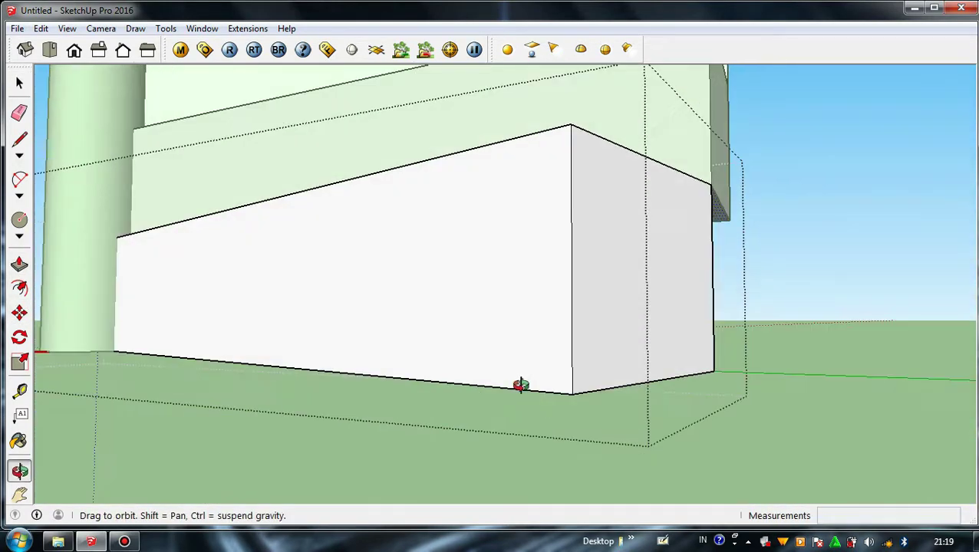
left_click(463, 152)
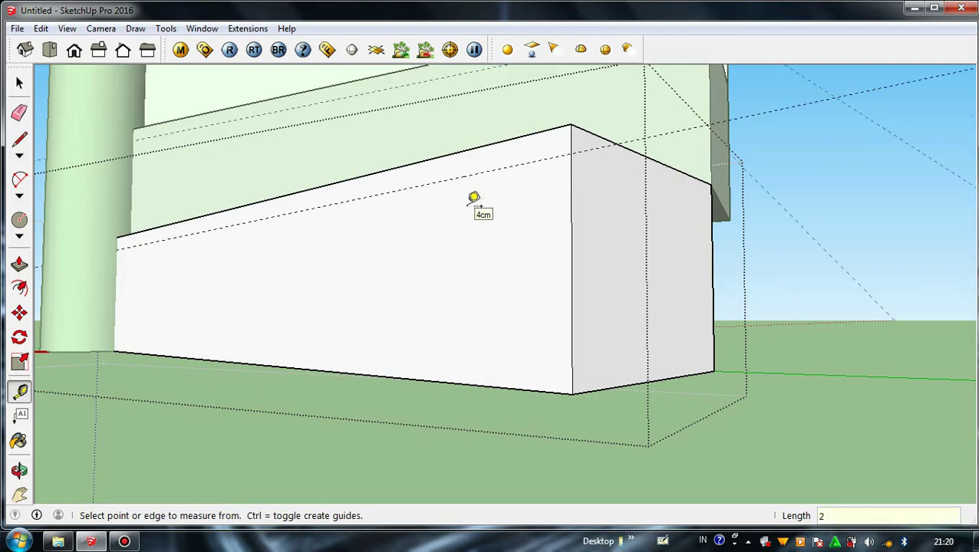
Push the step's underside up 16 cm to the guide line to leave a thin tread
left_click(19, 269)
middle_click_drag(537, 376, 546, 234)
left_click(509, 345)
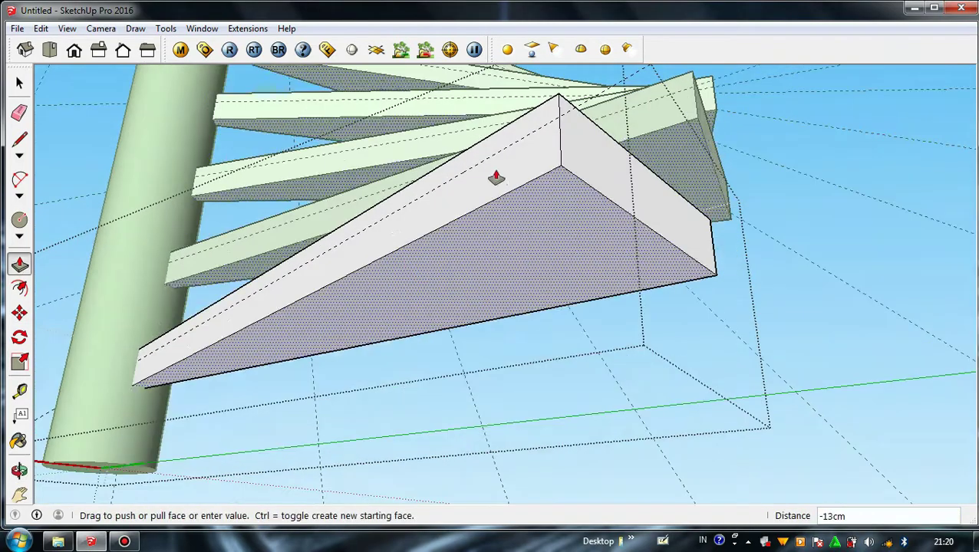
left_click(494, 157)
middle_click_drag(536, 146, 579, 339)
scroll(558, 284, "down", 3)
scroll(579, 339, "down", 3)
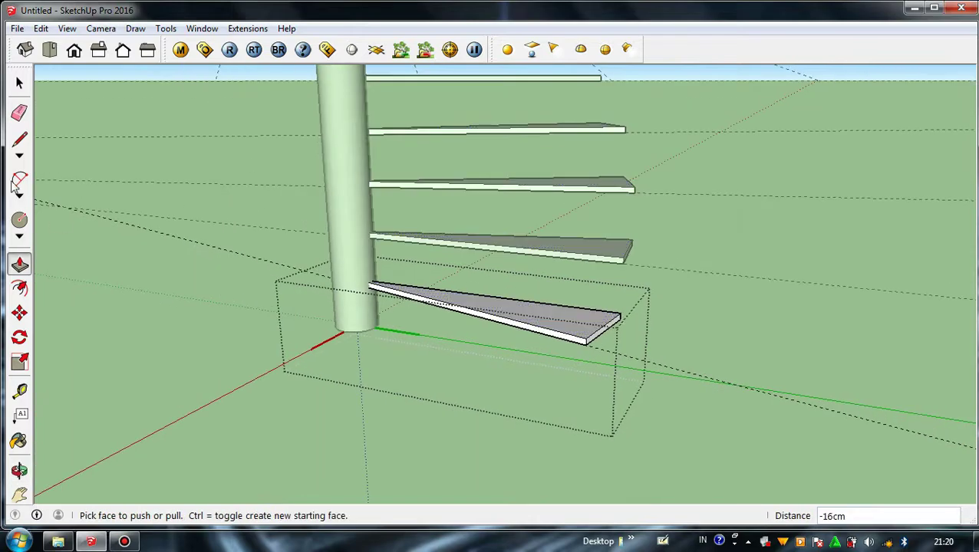
Delete the guide line from the step component
left_click(17, 79)
middle_click_drag(454, 193, 323, 337)
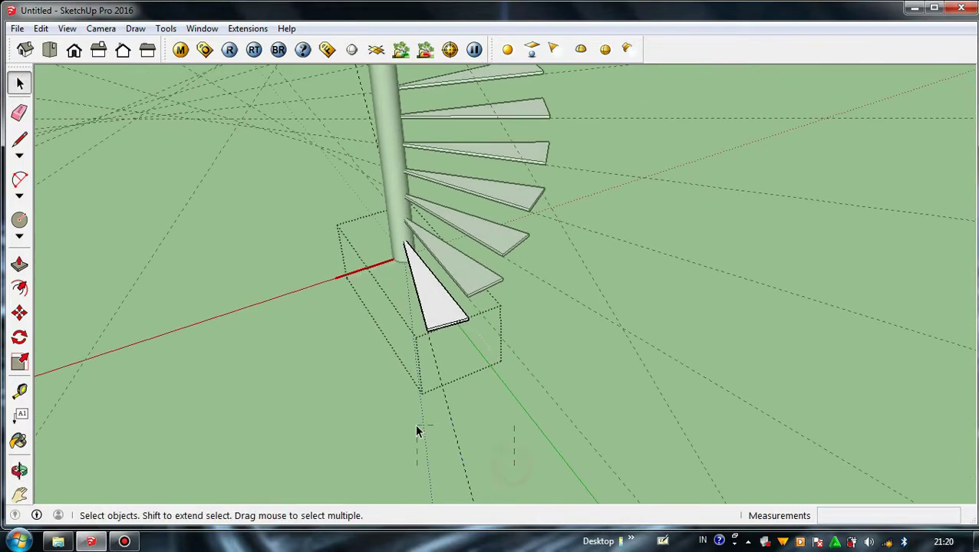
middle_click_drag(511, 300, 422, 312)
scroll(482, 208, "up", 3)
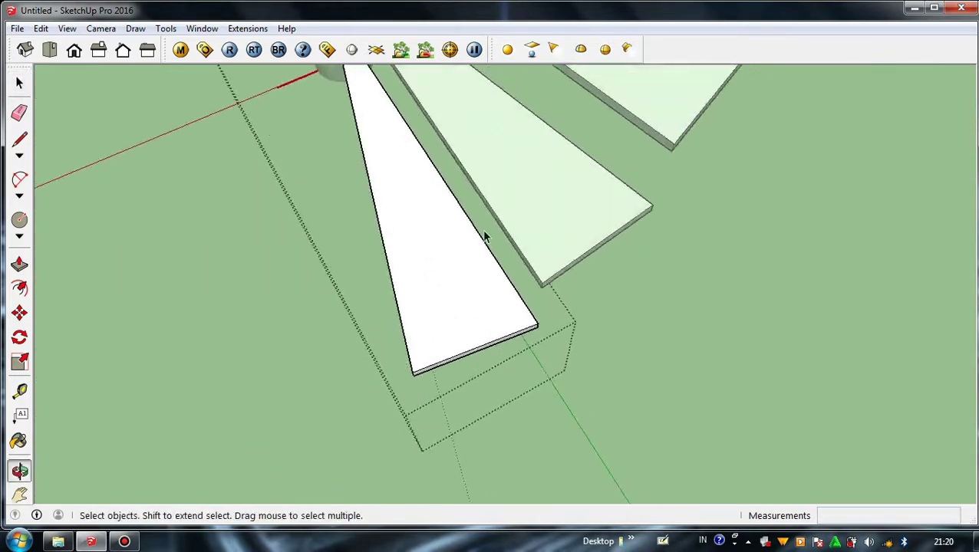
scroll(396, 286, "up", 2)
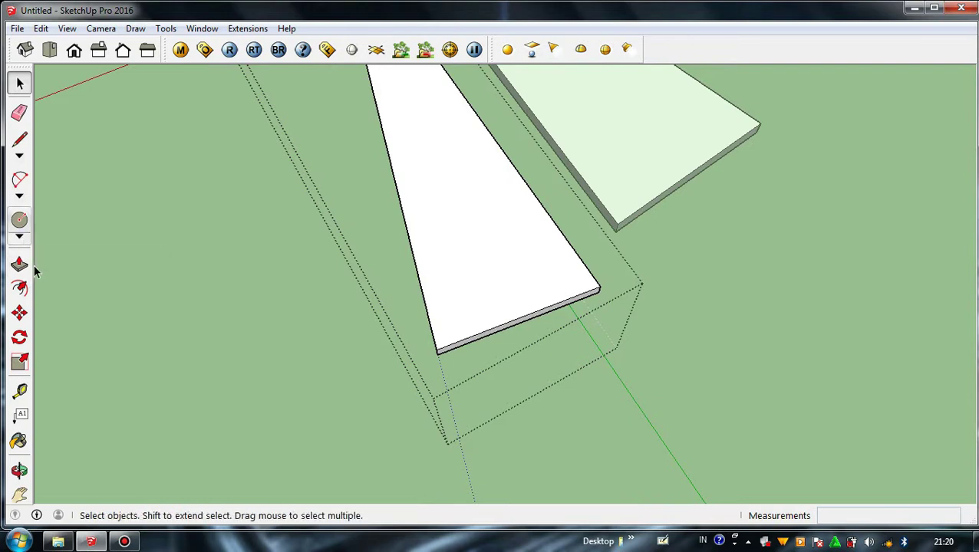
Draw a 4 × 4 cm square beside the lowest tread within the step component
left_click(19, 238)
left_click(38, 254)
scroll(477, 367, "down", 1)
middle_click_drag(476, 368, 522, 412)
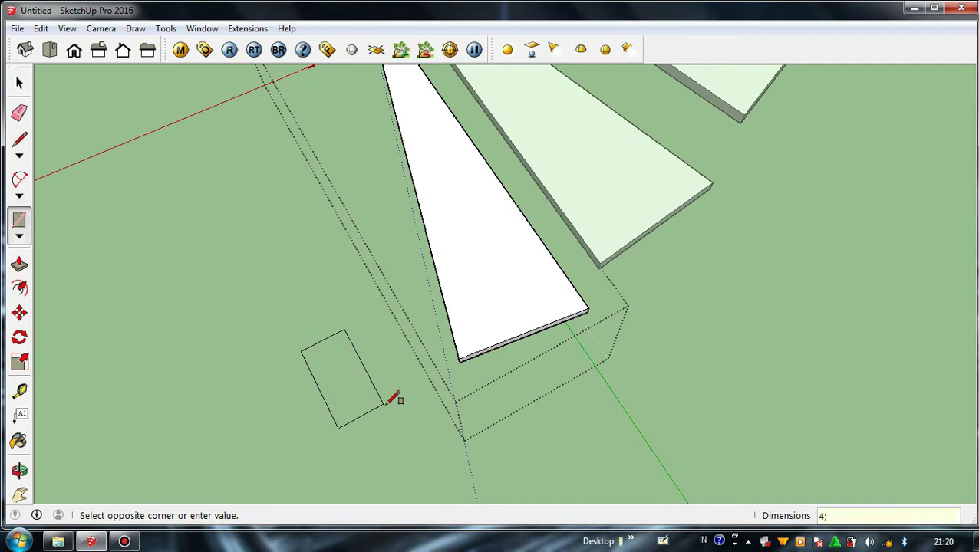
type("4")
key("Return")
key("space")
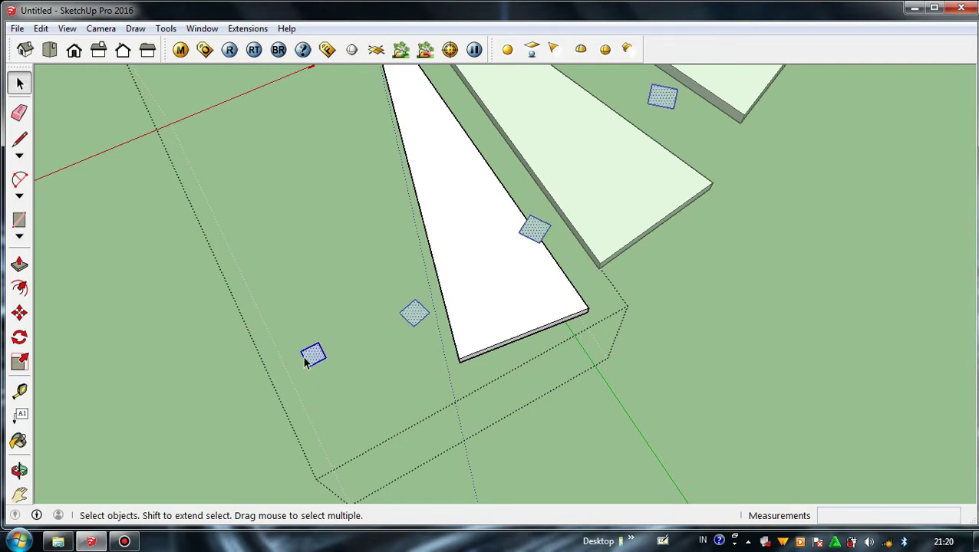
Group the square and move it by its corner onto the outer corner of the tread's top face
right_click(306, 362)
left_click(359, 260)
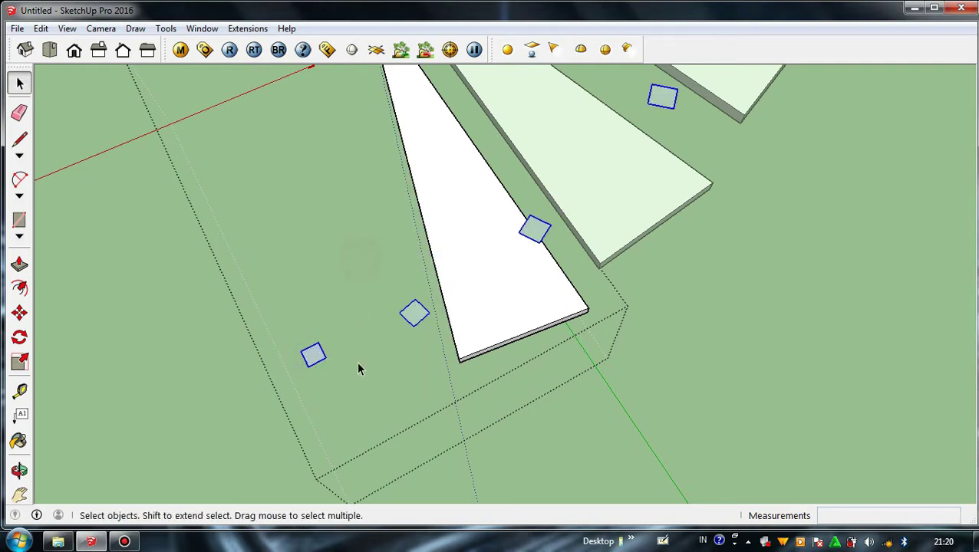
left_click(22, 318)
scroll(310, 362, "up", 1)
left_click(309, 366)
scroll(498, 325, "up", 5)
left_click(448, 382)
scroll(454, 339, "up", 5)
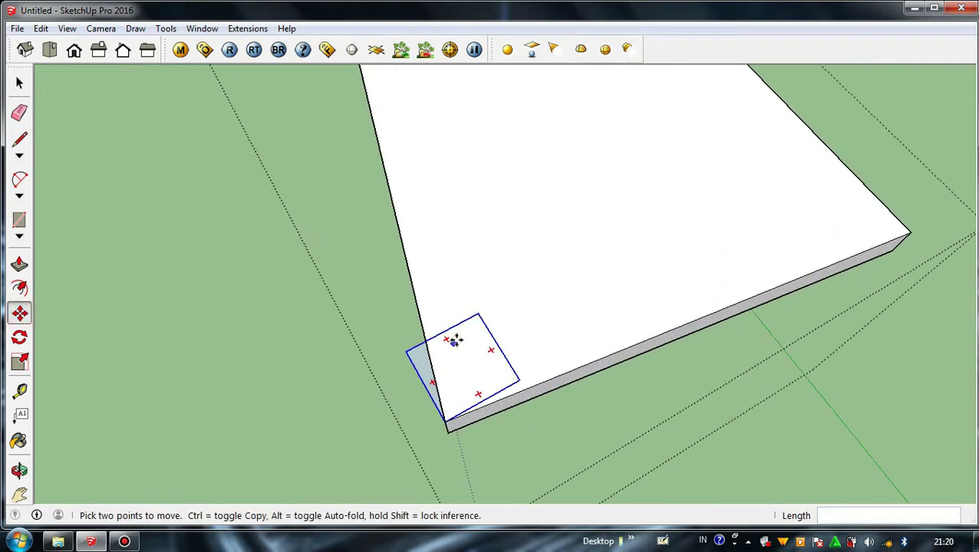
scroll(350, 335, "down", 5)
key("space")
Rotate the square 15 degrees about the tread's outer corner so its side follows the long edge
middle_click_drag(179, 164, 572, 261)
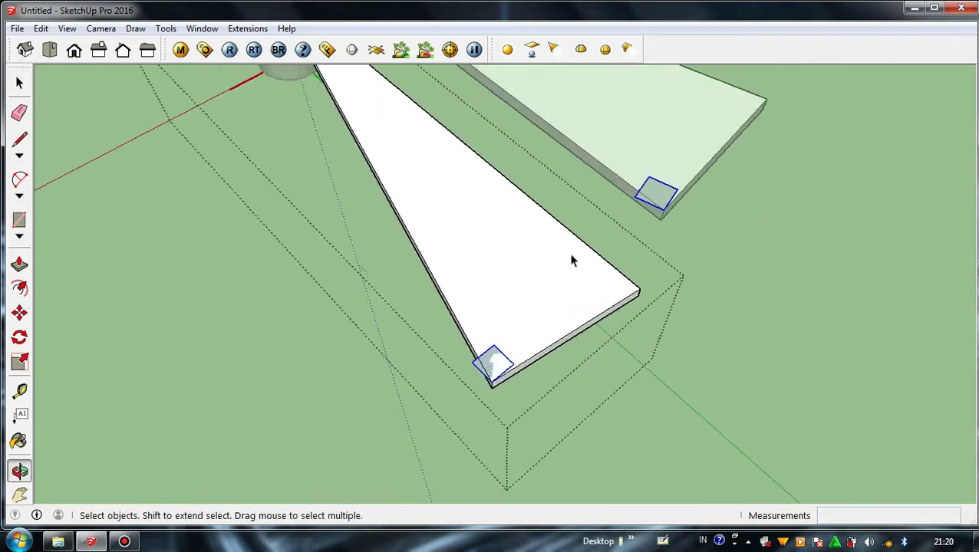
scroll(538, 328, "down", 3)
scroll(506, 348, "up", 4)
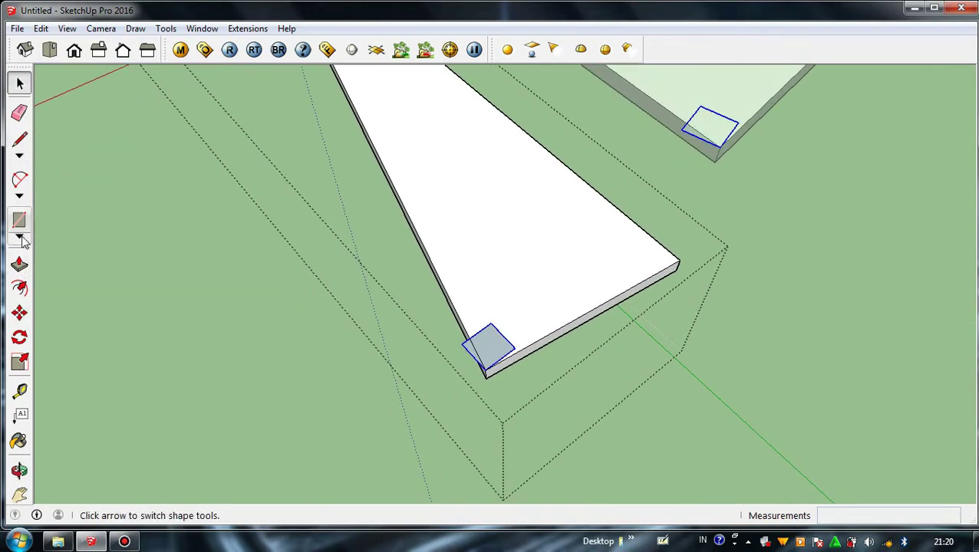
scroll(460, 349, "up", 1)
scroll(509, 363, "up", 5)
middle_click_drag(500, 368, 481, 349)
scroll(479, 348, "up", 2)
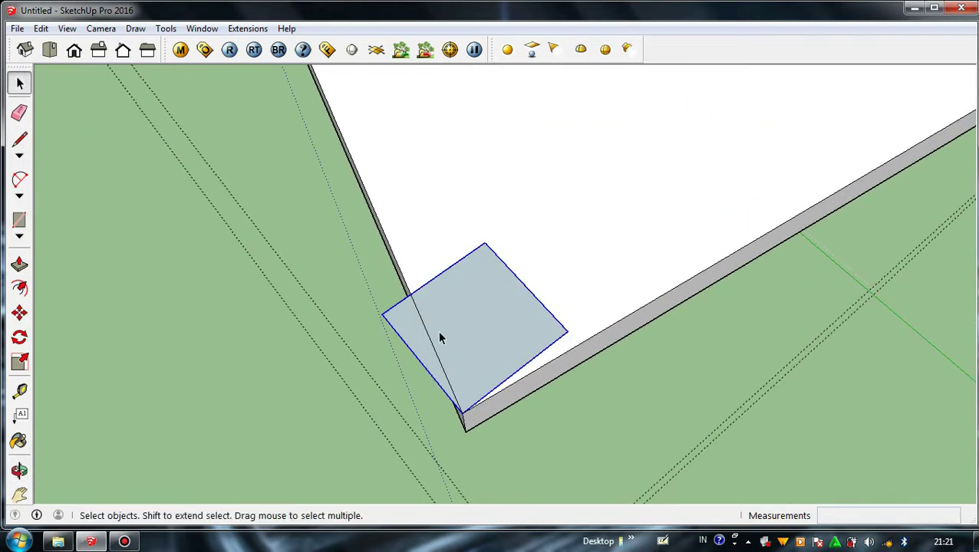
left_click(19, 337)
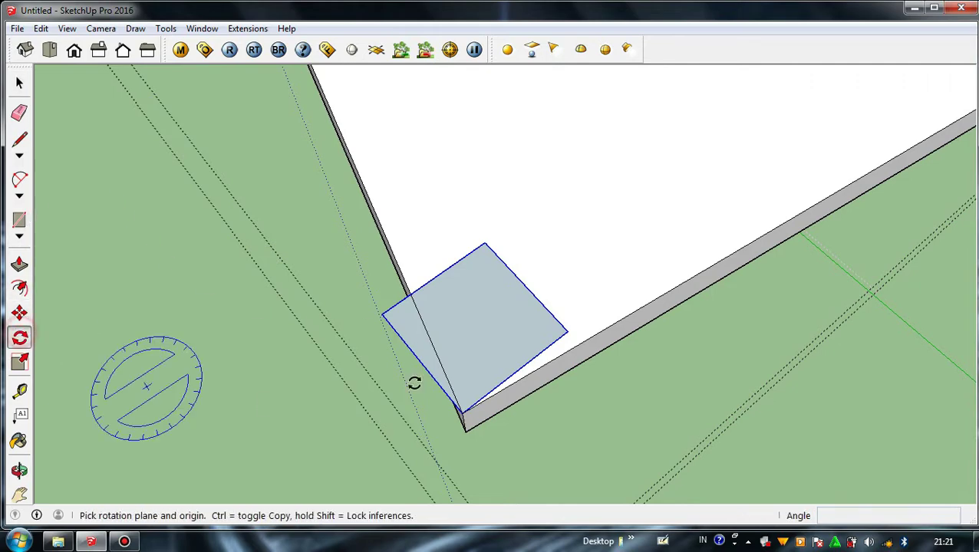
left_click(462, 415)
left_click(439, 354)
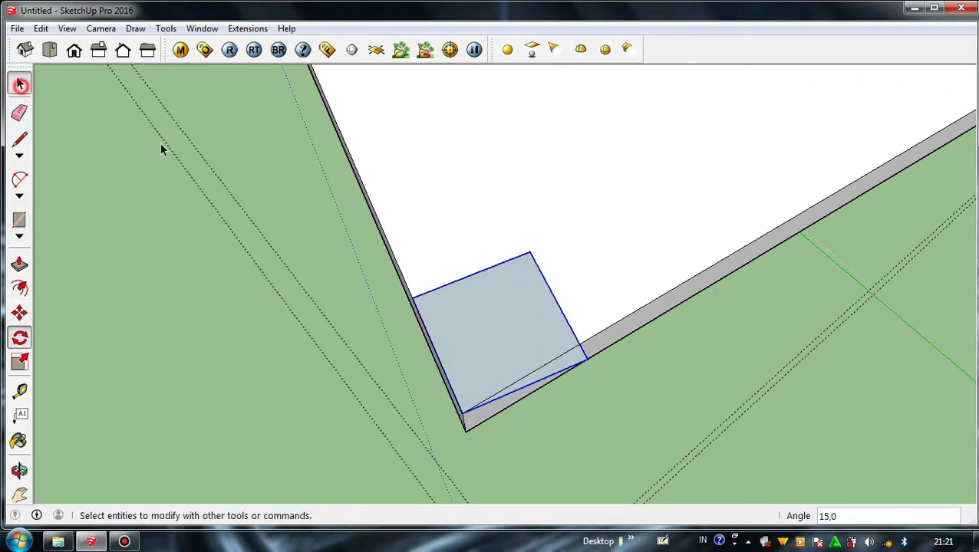
Draw a circle of 2 cm radius centred on the midpoint of the square's inner side, and delete the square
scroll(513, 308, "up", 3)
middle_click_drag(513, 307, 802, 391)
scroll(453, 301, "up", 1)
scroll(427, 267, "down", 2)
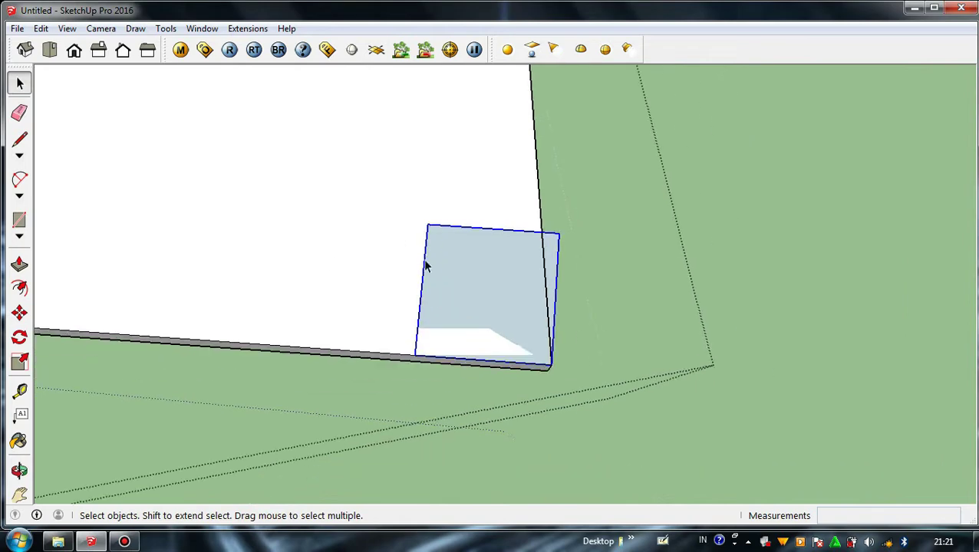
scroll(428, 265, "down", 2)
mouse_move(430, 300)
middle_mouse_down()
mouse_move(483, 237)
mouse_move(444, 295)
middle_mouse_up()
scroll(461, 326, "up", 2)
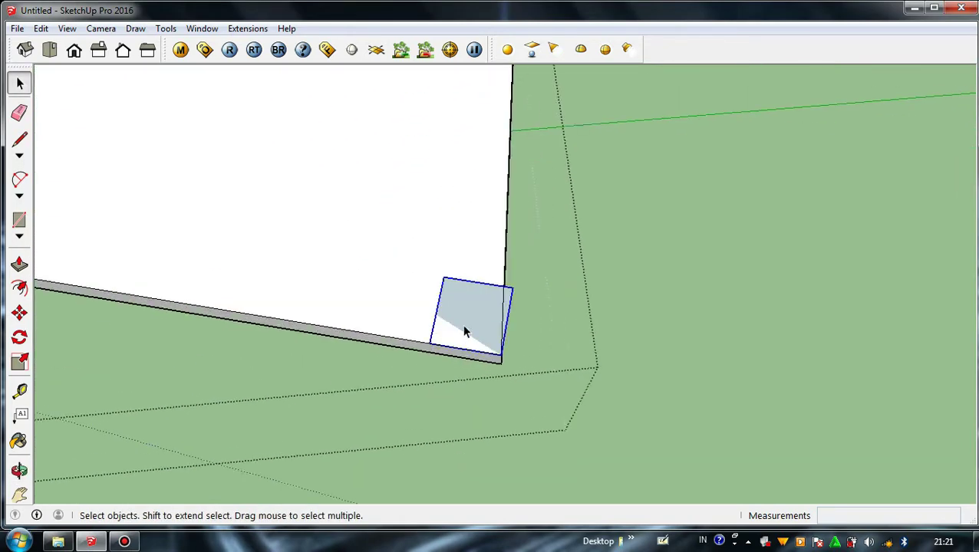
scroll(464, 332, "up", 2)
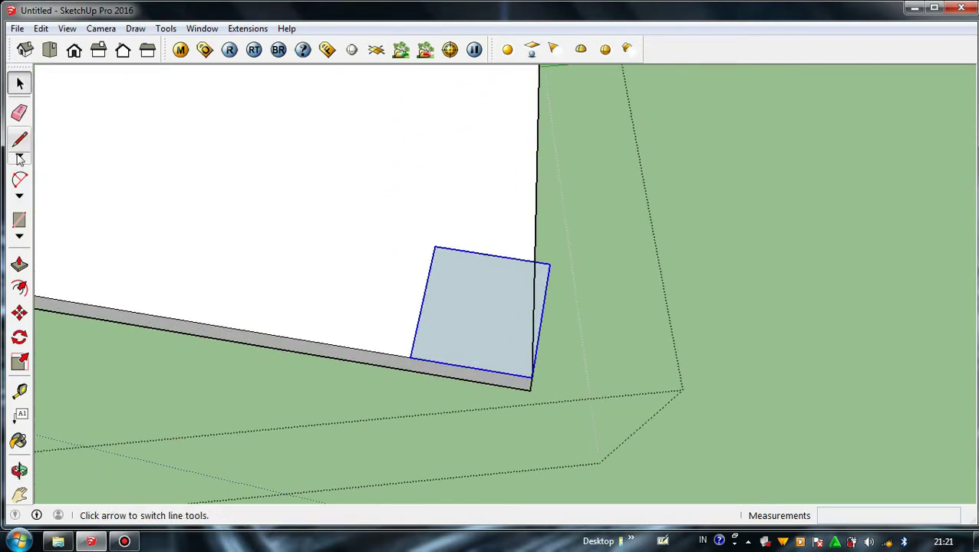
left_click(19, 236)
left_click(42, 288)
scroll(428, 305, "up", 1)
left_click(420, 298)
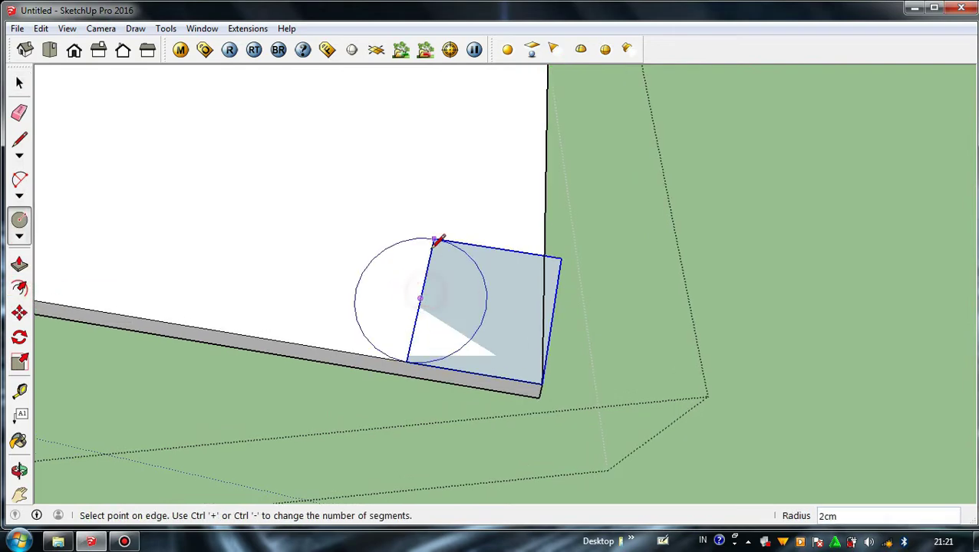
left_click(435, 241)
left_click(19, 82)
key("Delete")
Select the small circle with its face on the tread and make them a group
middle_click_drag(502, 303, 160, 253)
left_click(445, 294)
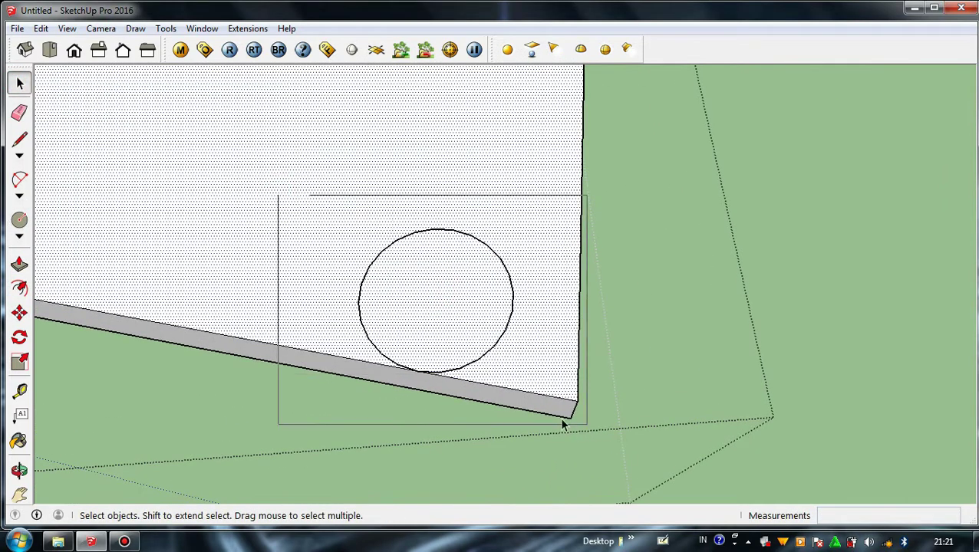
left_click_drag(563, 420, 555, 416)
right_click(454, 336)
left_click_drag(306, 203, 527, 406)
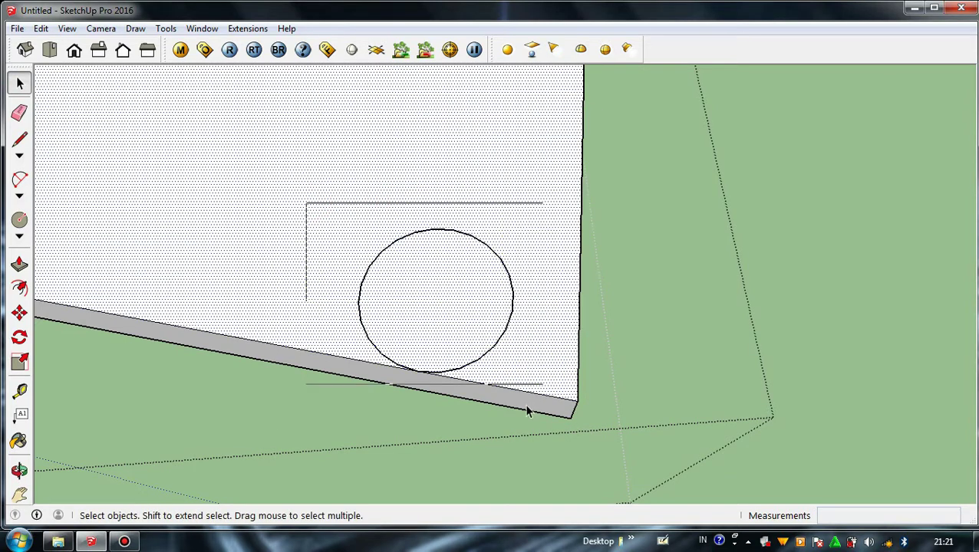
right_click(467, 330)
left_click(434, 323)
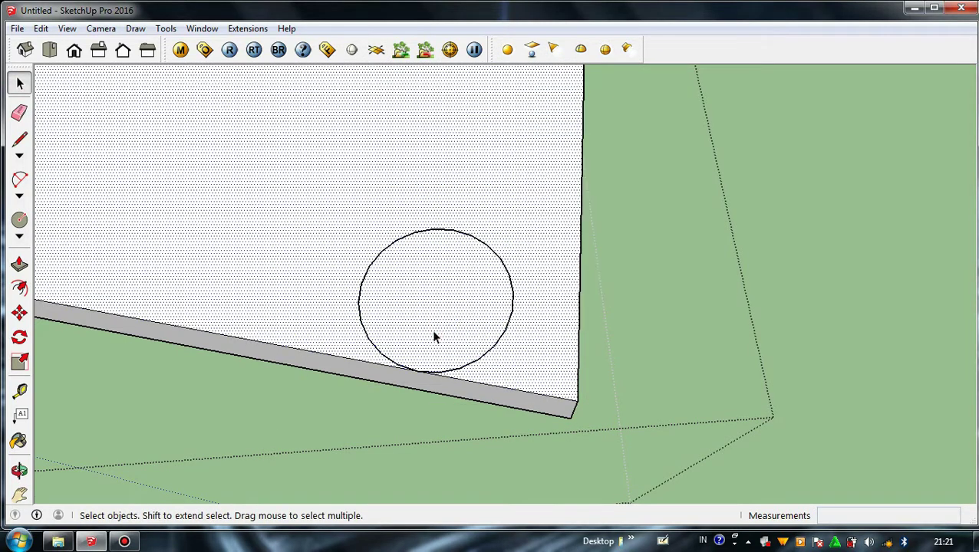
scroll(434, 338, "down", 1)
left_click(468, 344)
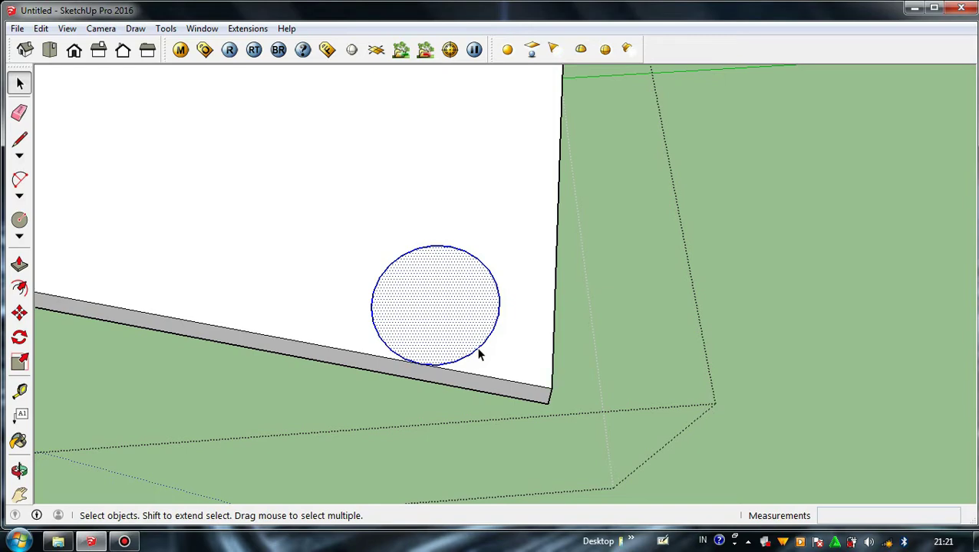
right_click(477, 353)
left_click(531, 207)
Move the circle group against the two edges at the tread's outer corner and open it for editing
scroll(444, 319, "up", 3)
scroll(444, 319, "down", 1)
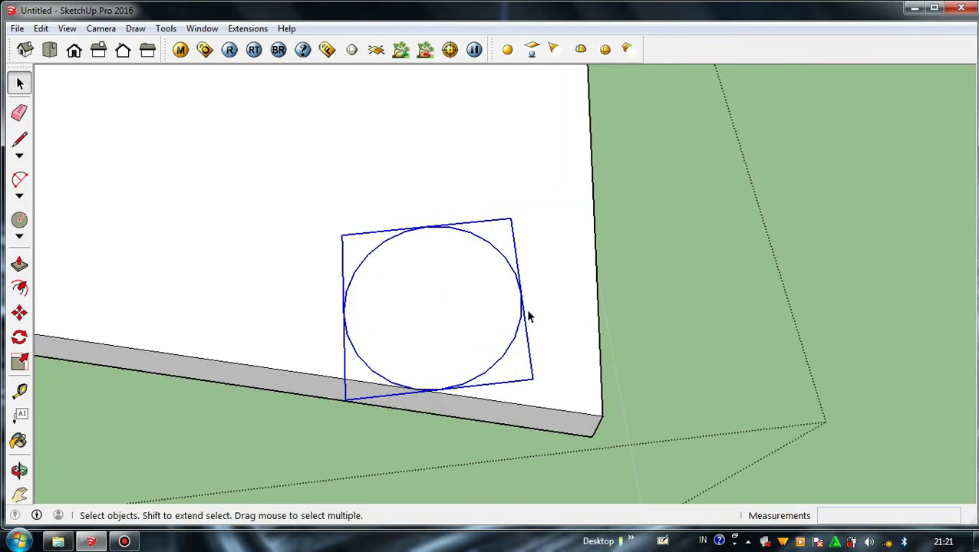
scroll(528, 316, "up", 1)
left_click(19, 312)
left_click(526, 301)
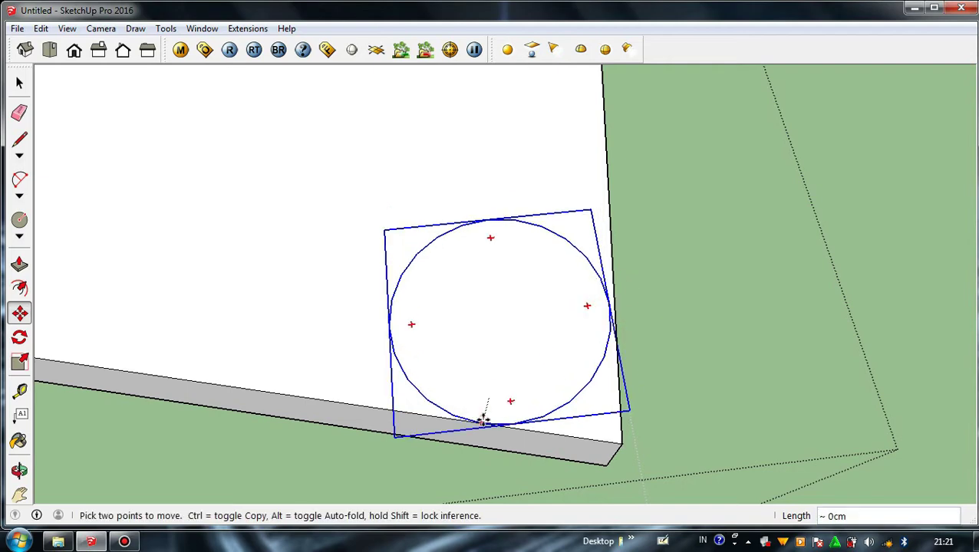
left_click(483, 420)
scroll(601, 322, "up", 2)
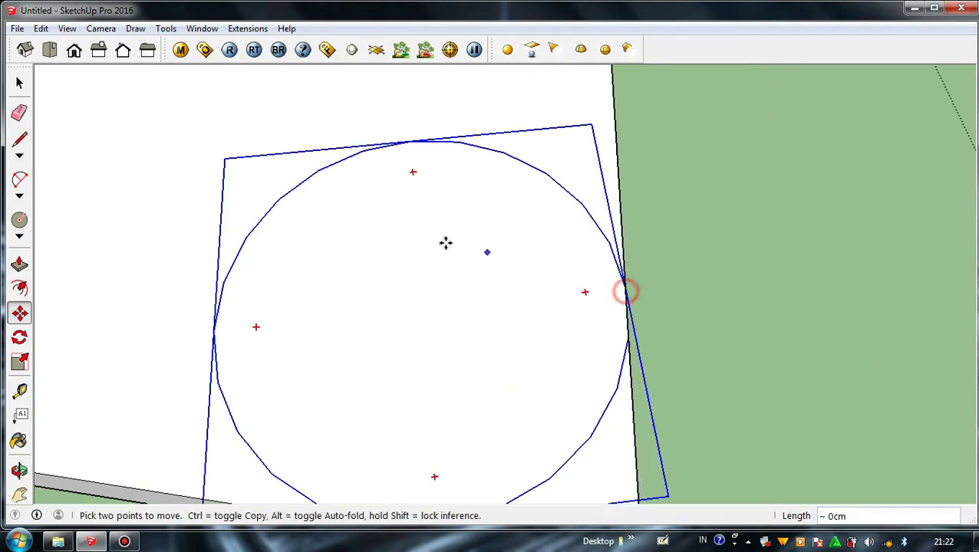
scroll(441, 261, "down", 1)
scroll(481, 374, "down", 4)
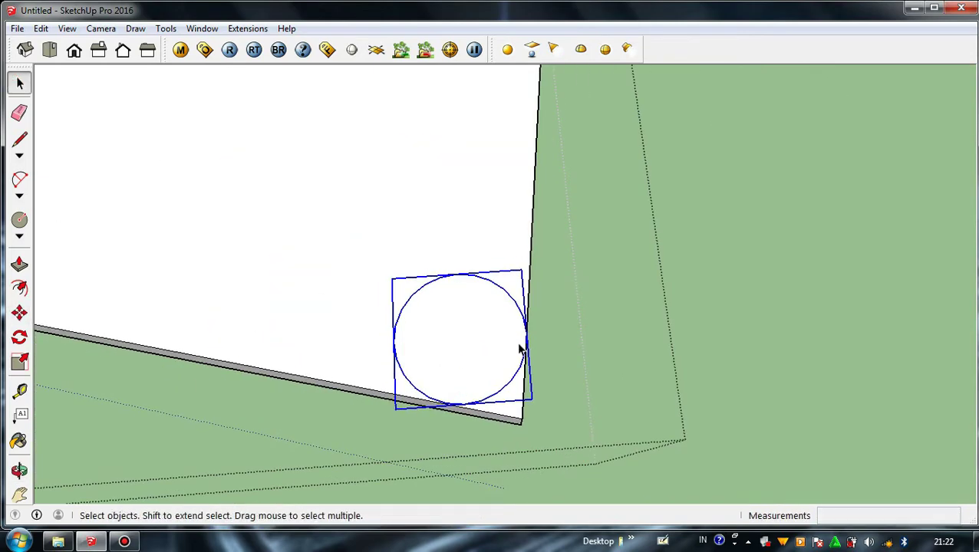
double_click(488, 369)
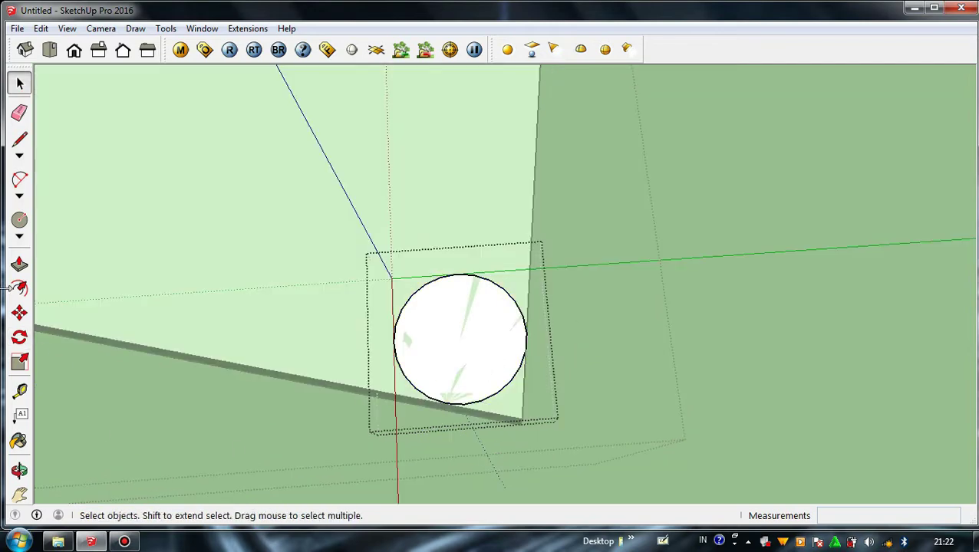
Extrude the circle 100 cm upward into a round baluster and close the group editing
left_click(20, 266)
left_click(469, 380)
middle_click_drag(437, 332, 438, 238)
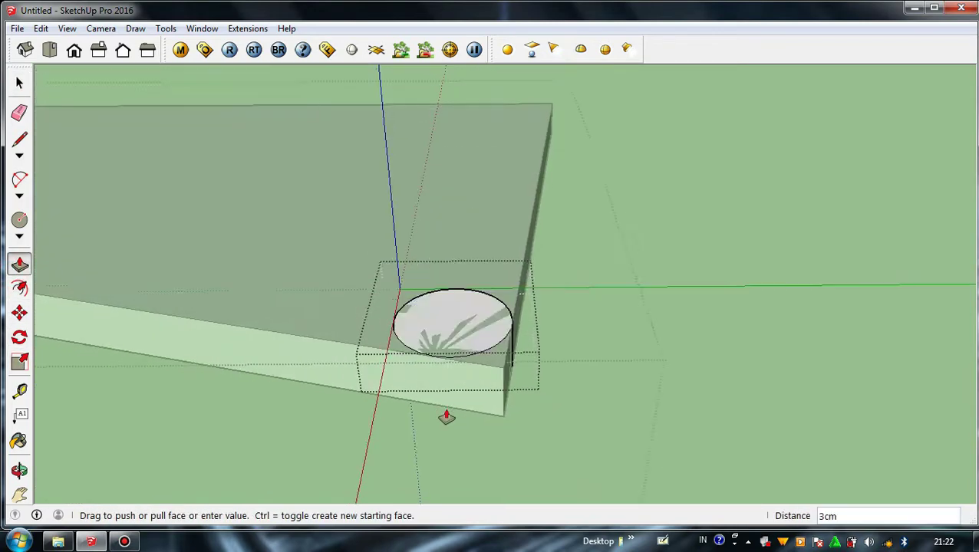
scroll(448, 401, "down", 3)
scroll(448, 399, "down", 2)
type("100")
key("Return")
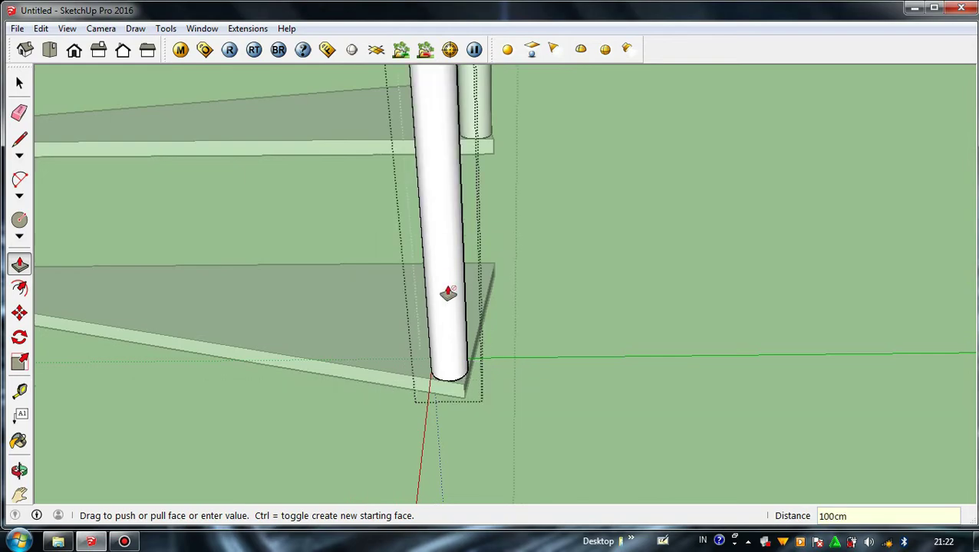
middle_click_drag(445, 295, 348, 239)
left_click(17, 81)
scroll(393, 285, "down", 3)
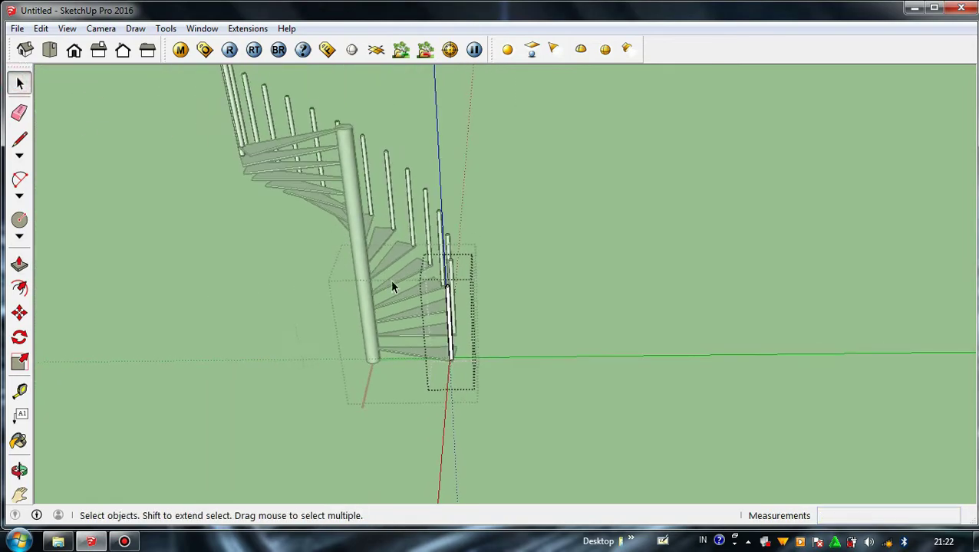
scroll(356, 201, "up", 2)
middle_click_drag(356, 201, 295, 260)
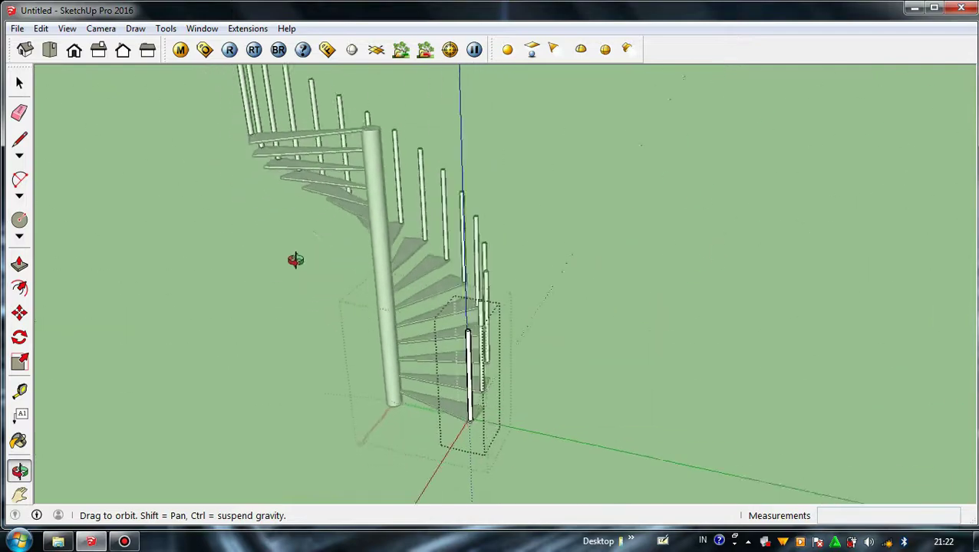
scroll(438, 307, "up", 1)
middle_click_drag(438, 307, 268, 323)
scroll(474, 322, "up", 3)
scroll(468, 318, "down", 1)
left_click(299, 288)
Draw connected lines from the top centre of the lowest baluster through the top centres of the next balusters up
scroll(444, 332, "up", 3)
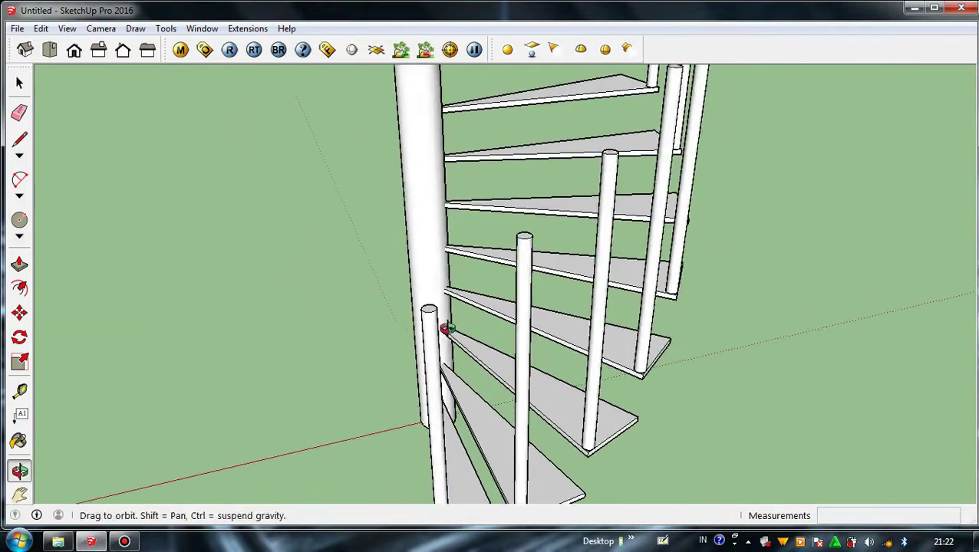
middle_click_drag(444, 332, 458, 393)
left_click(20, 141)
scroll(407, 371, "up", 3)
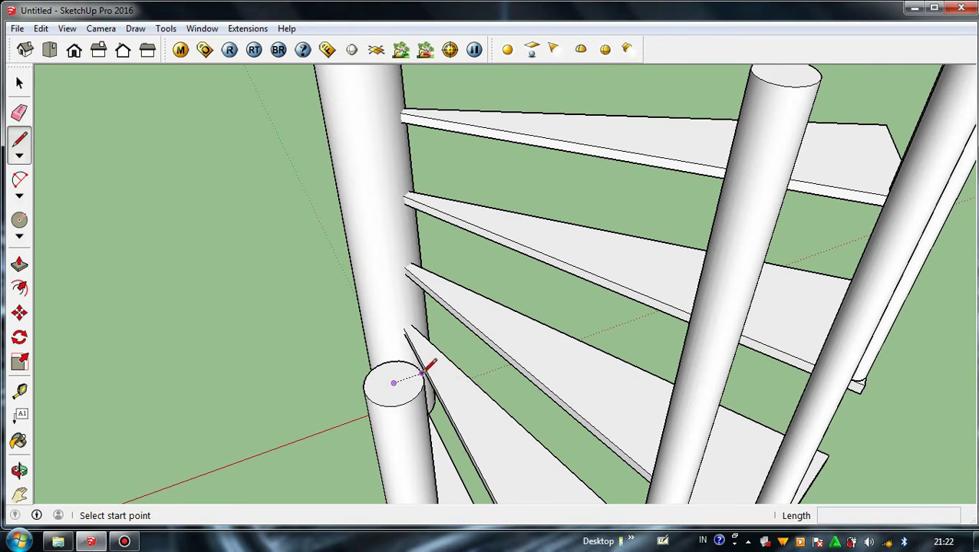
left_click(393, 382)
scroll(376, 439, "down", 3)
scroll(539, 281, "up", 2)
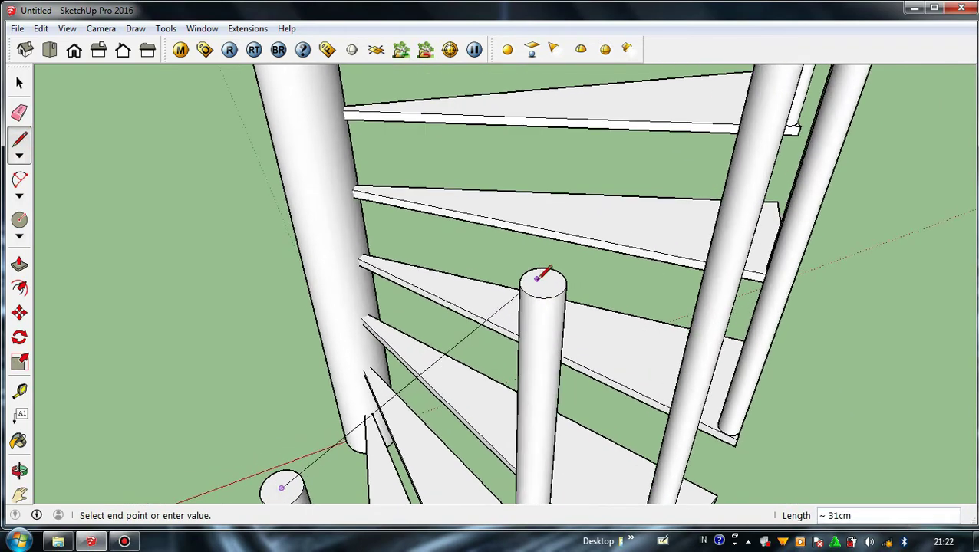
scroll(623, 193, "down", 3)
scroll(591, 236, "up", 3)
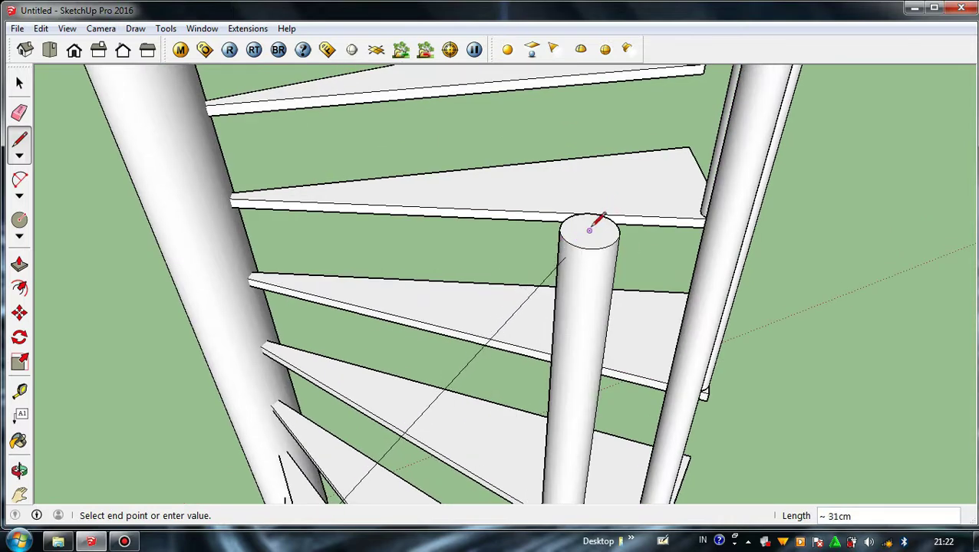
left_click(590, 231)
scroll(392, 399, "down", 3)
scroll(471, 301, "up", 3)
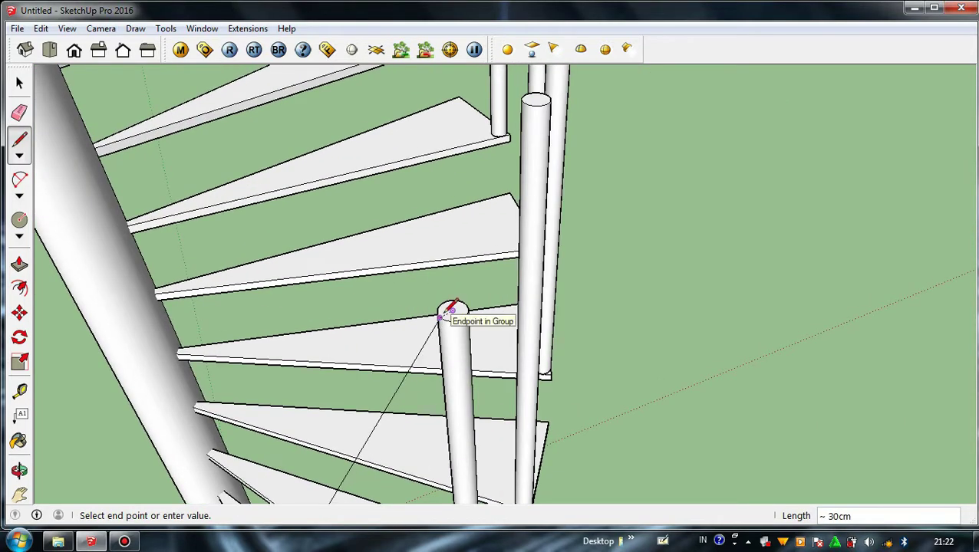
left_click(452, 313)
scroll(451, 312, "down", 3)
scroll(489, 242, "up", 3)
left_click(484, 245)
Continue the handrail path from baluster to baluster, snapping each line to the top centre along the outer curve
scroll(484, 246, "down", 3)
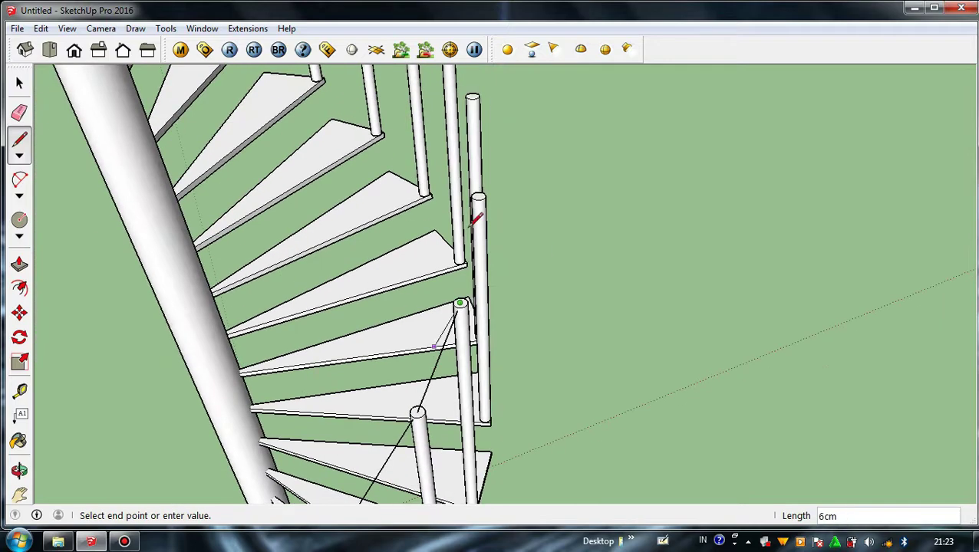
scroll(481, 192, "up", 3)
scroll(573, 353, "down", 2)
scroll(496, 127, "up", 2)
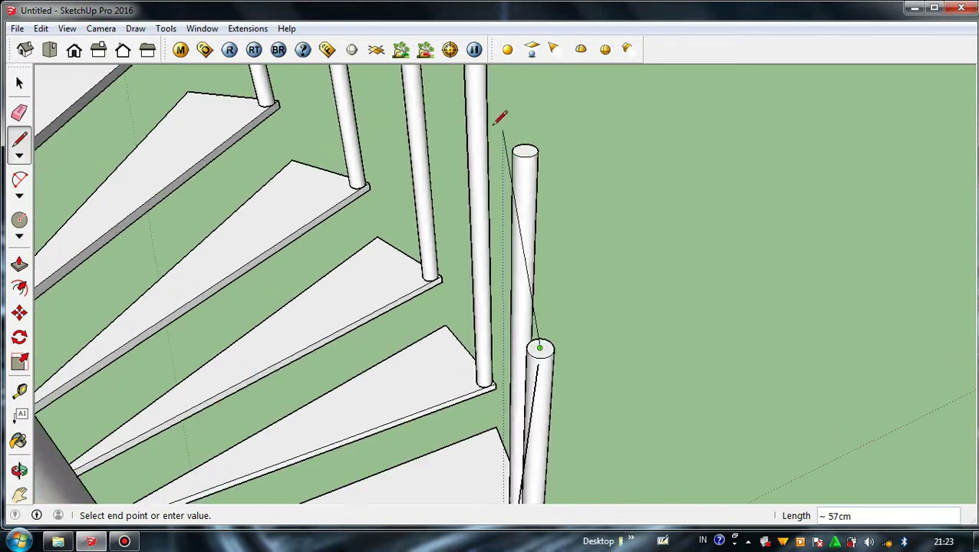
scroll(568, 281, "down", 2)
scroll(545, 154, "up", 2)
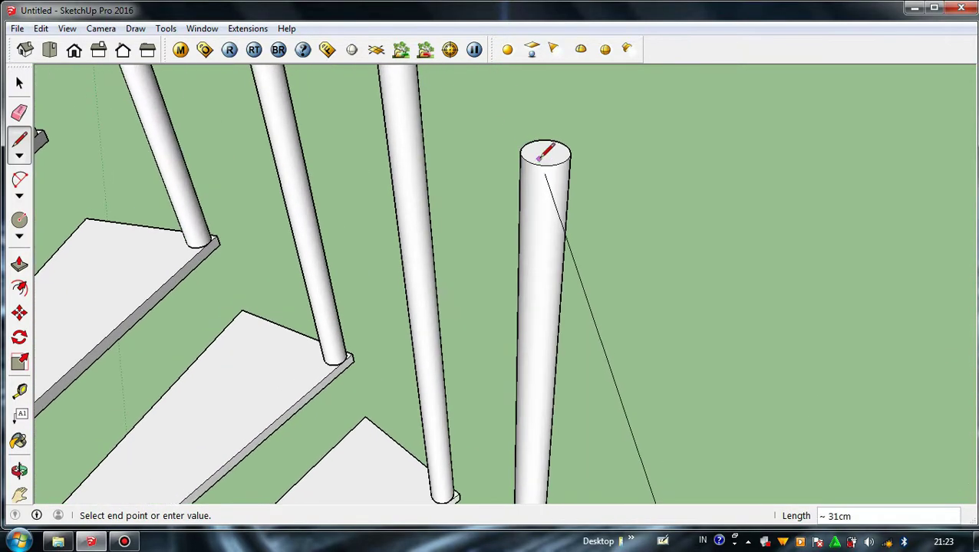
scroll(568, 323, "down", 2)
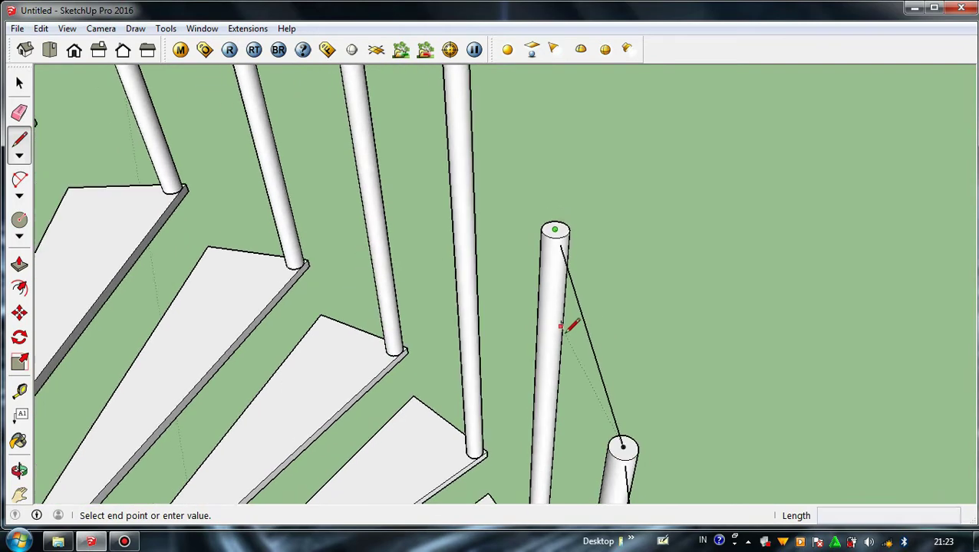
scroll(485, 109, "up", 2)
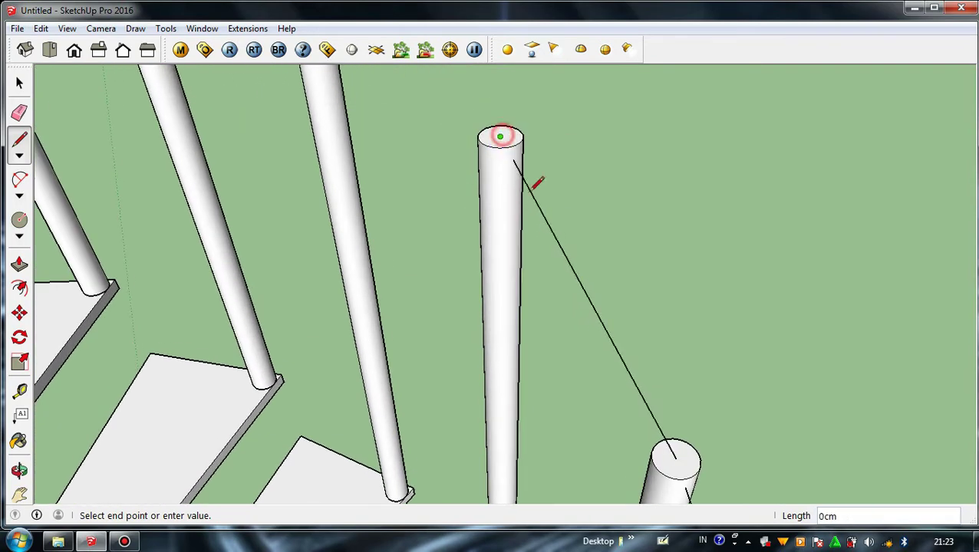
scroll(537, 182, "down", 2)
scroll(453, 114, "up", 2)
scroll(516, 280, "down", 2)
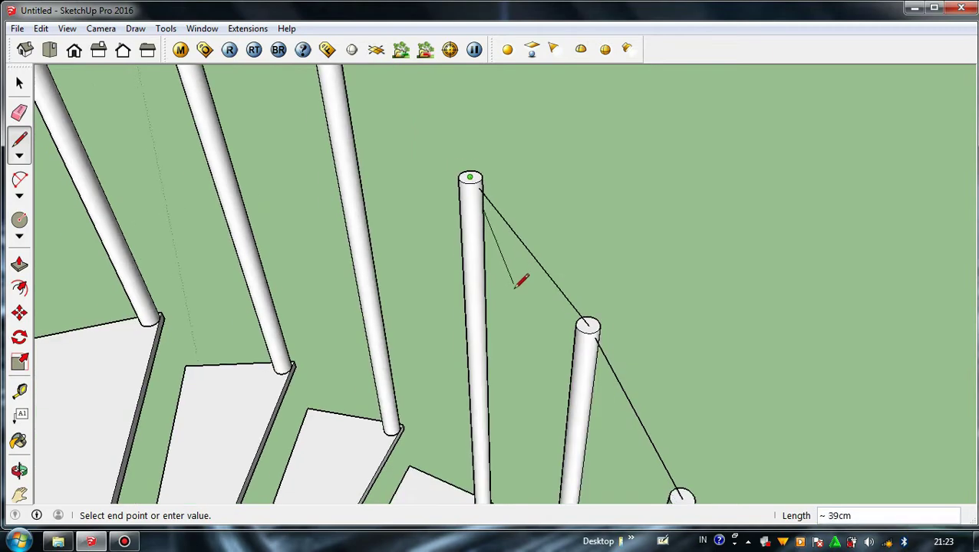
Extend the handrail path over the top centres of the remaining upper balusters and end the line
scroll(420, 153, "up", 2)
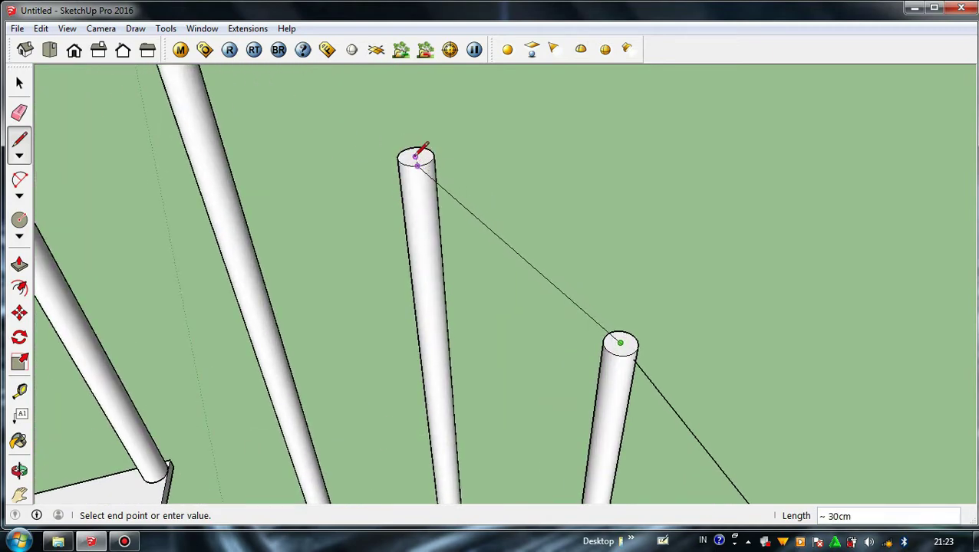
scroll(490, 234, "down", 2)
scroll(328, 109, "up", 2)
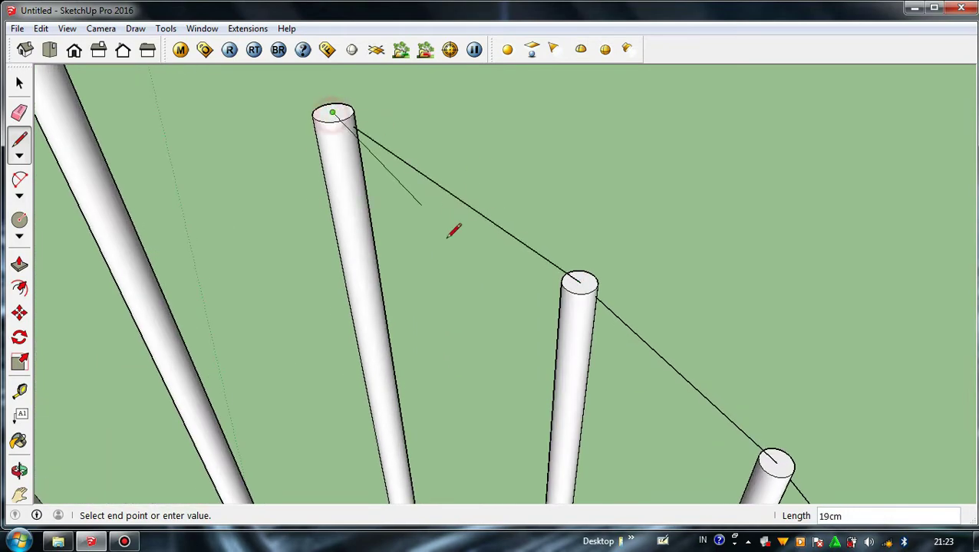
scroll(449, 236, "down", 2)
scroll(370, 188, "up", 2)
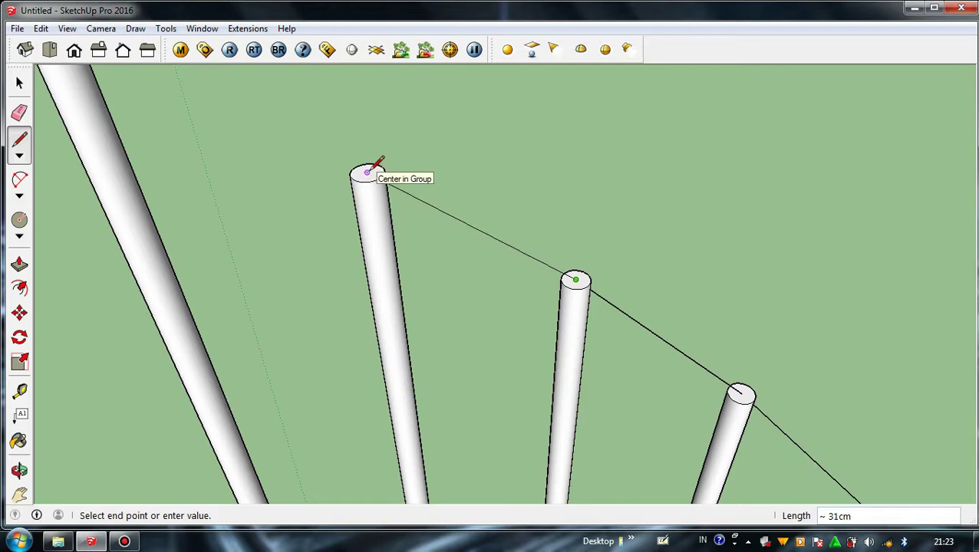
scroll(368, 172, "down", 2)
scroll(404, 221, "up", 2)
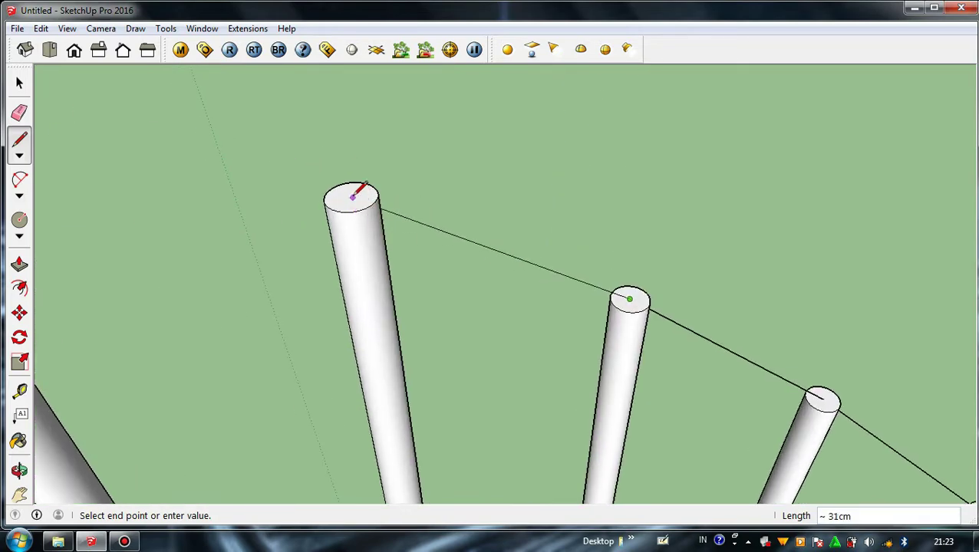
scroll(479, 260, "down", 2)
scroll(435, 220, "up", 2)
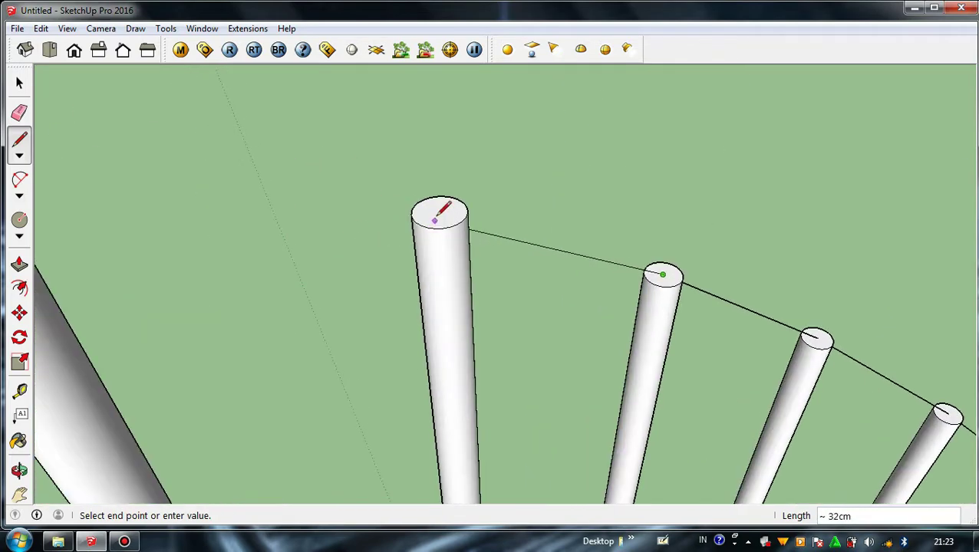
scroll(387, 220, "down", 1)
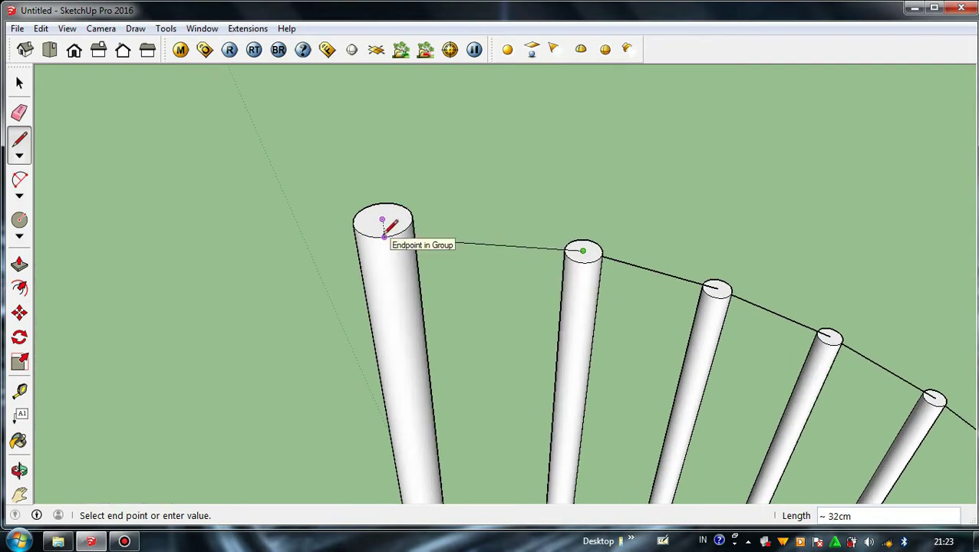
key("Escape")
Draw a line along the short outer edge of the uppermost tread, starting at the corner beside its baluster
scroll(334, 376, "down", 5)
scroll(675, 267, "up", 6)
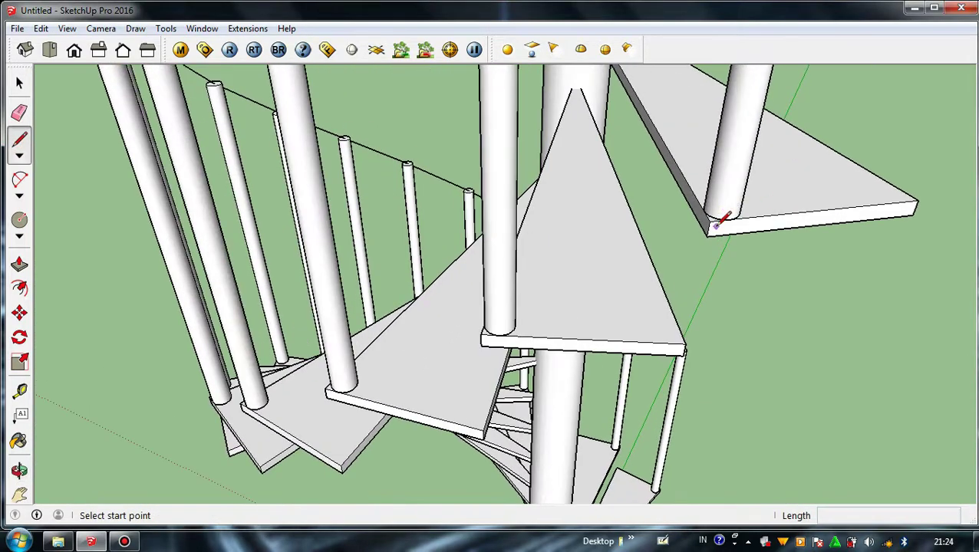
left_click(710, 223)
key("space")
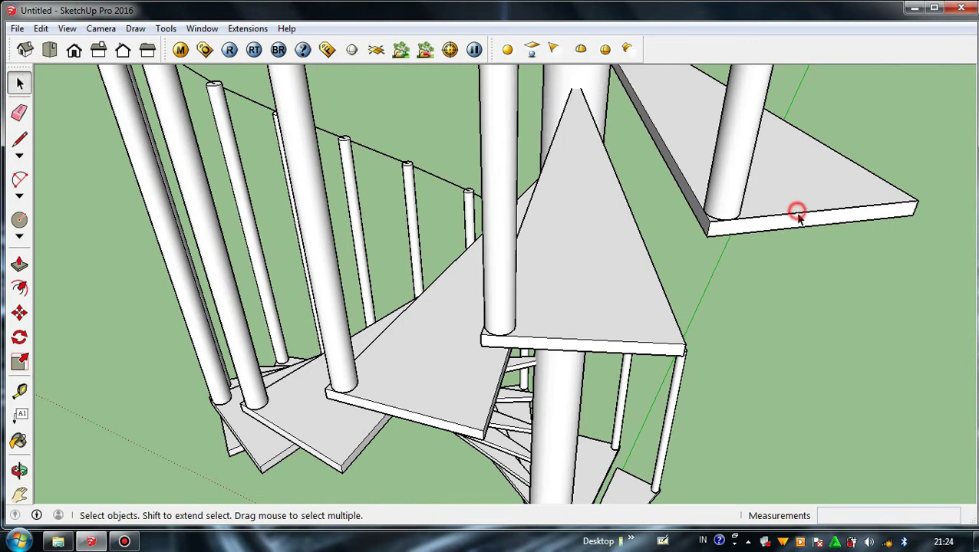
Move the outer-edge line by its corner endpoint from the uppermost tread to the top of the last baluster
left_click(798, 215)
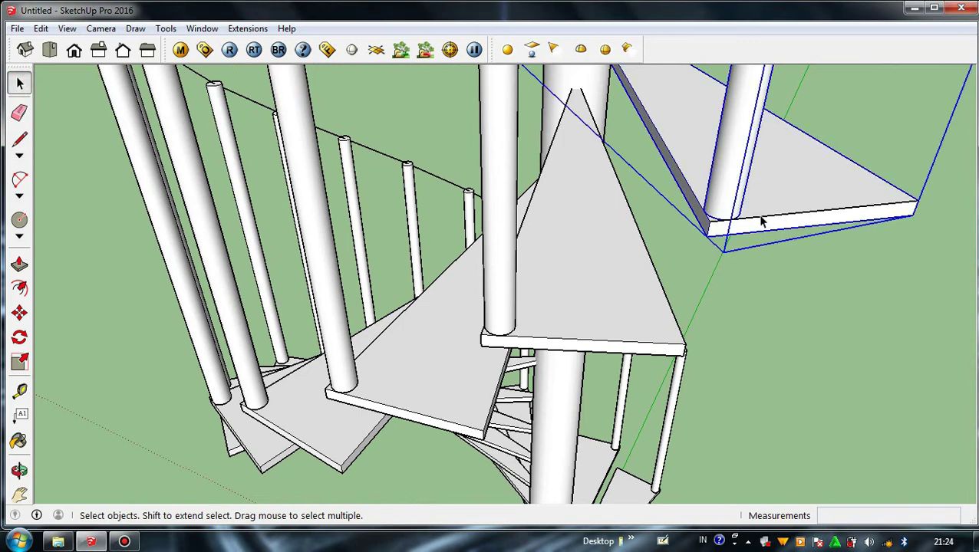
left_click(944, 260)
left_click(19, 313)
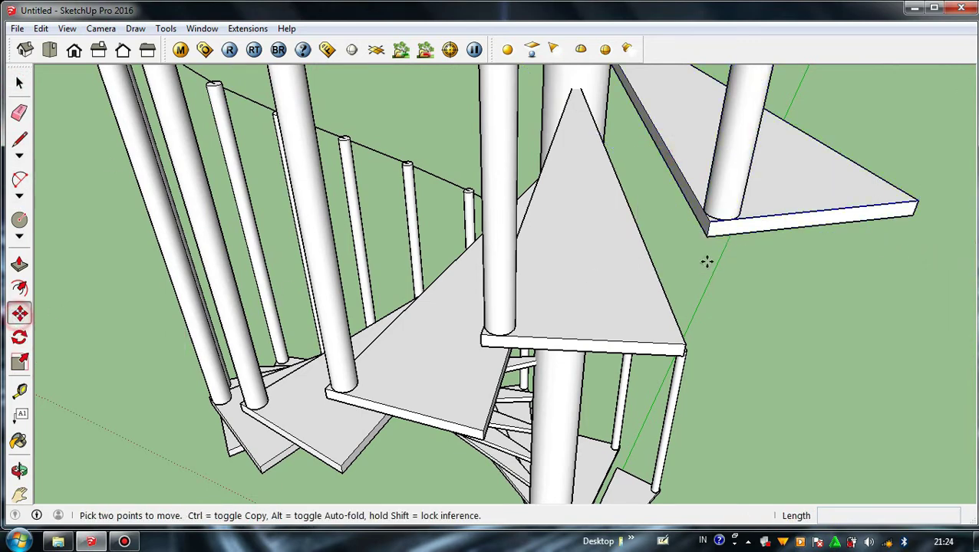
left_click(708, 224)
scroll(521, 300, "down", 6)
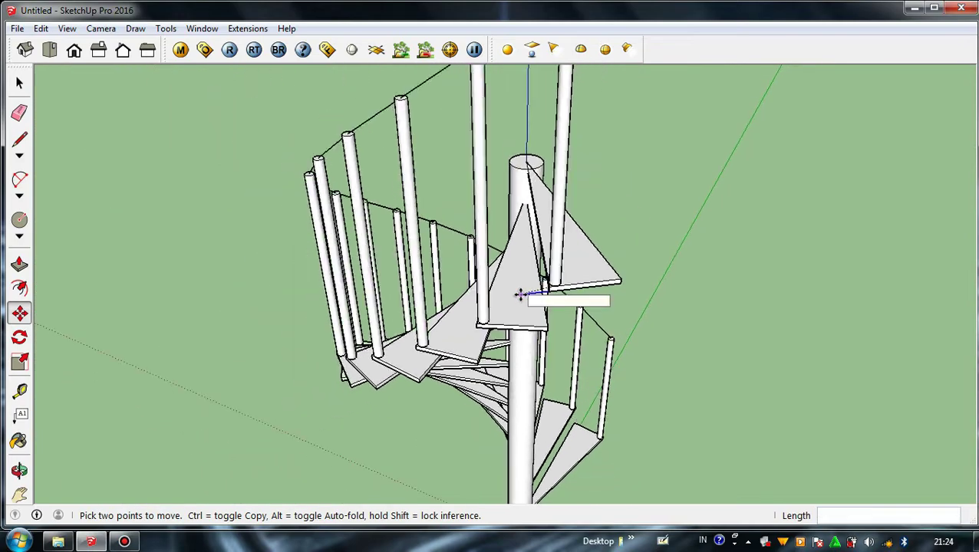
scroll(548, 108, "up", 6)
left_click(550, 98)
Draw a circle on top of the lowest baluster as the handrail profile at the start of the path
middle_click_drag(550, 98, 890, 276)
scroll(577, 245, "down", 4)
middle_click_drag(485, 242, 604, 374)
scroll(645, 404, "up", 6)
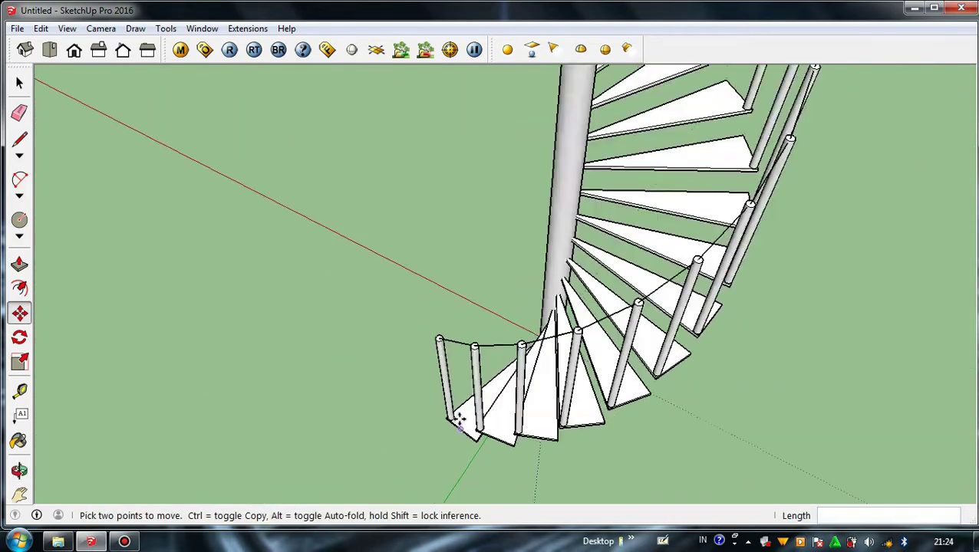
left_click(20, 220)
scroll(484, 337, "up", 6)
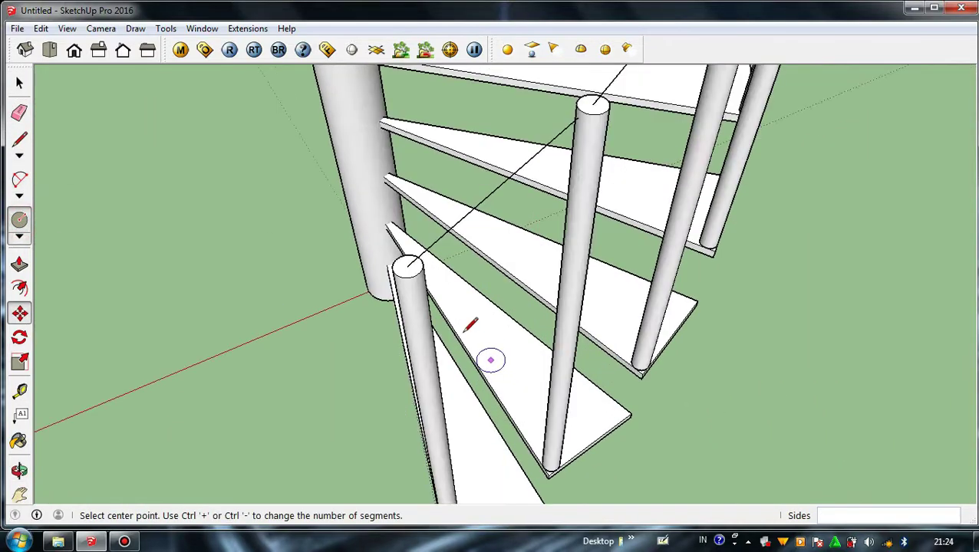
left_click(292, 172)
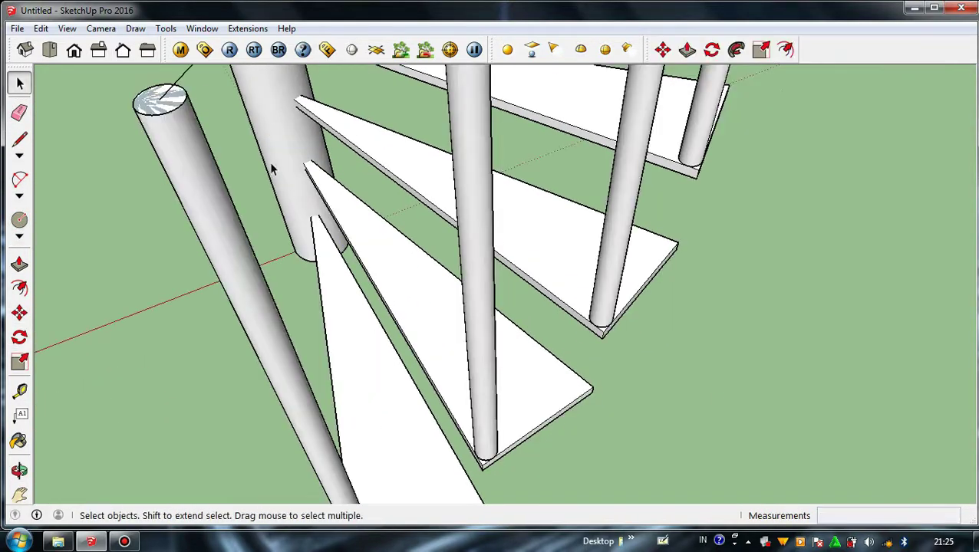
Group the circle and its face with the connected path lines and open the group for editing
scroll(389, 240, "down", 3)
scroll(389, 241, "up", 4)
scroll(389, 297, "down", 4)
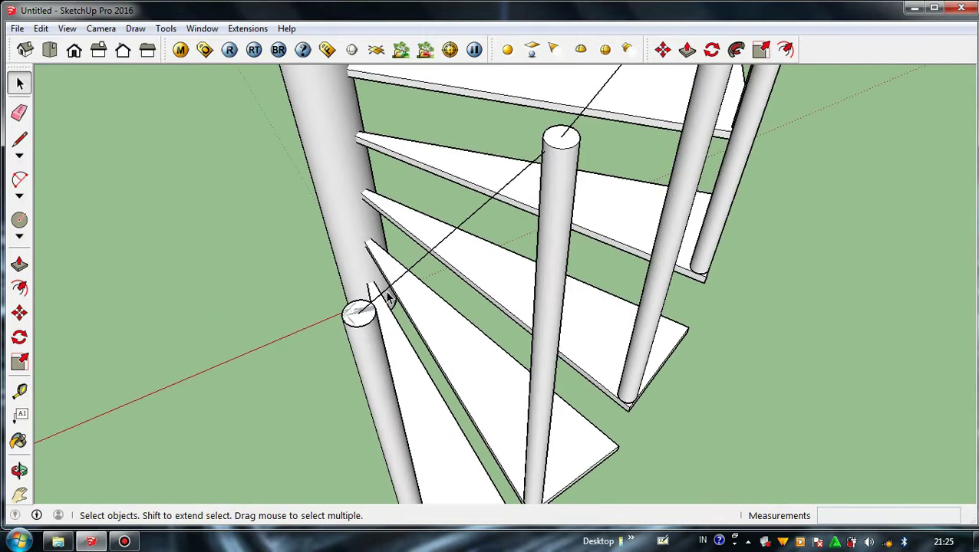
scroll(419, 267, "up", 3)
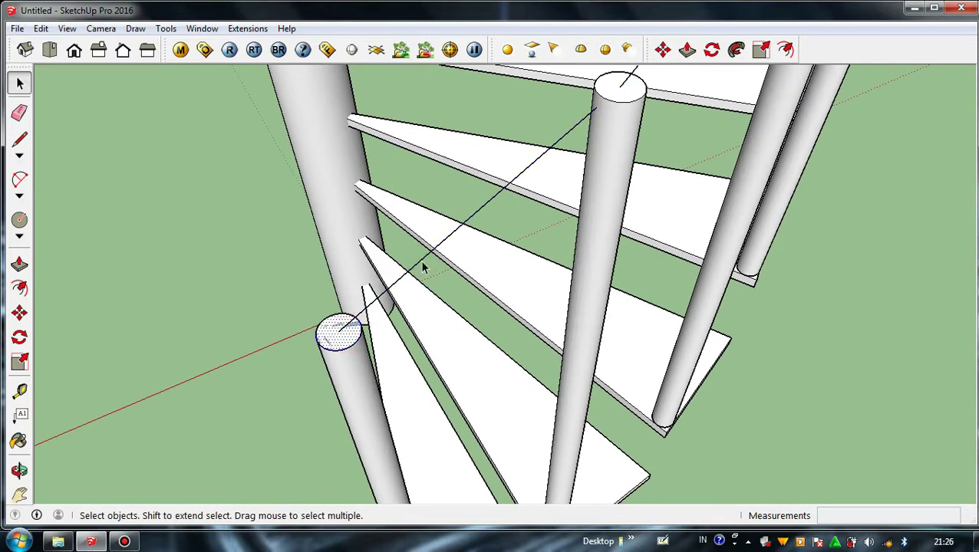
right_click(424, 262)
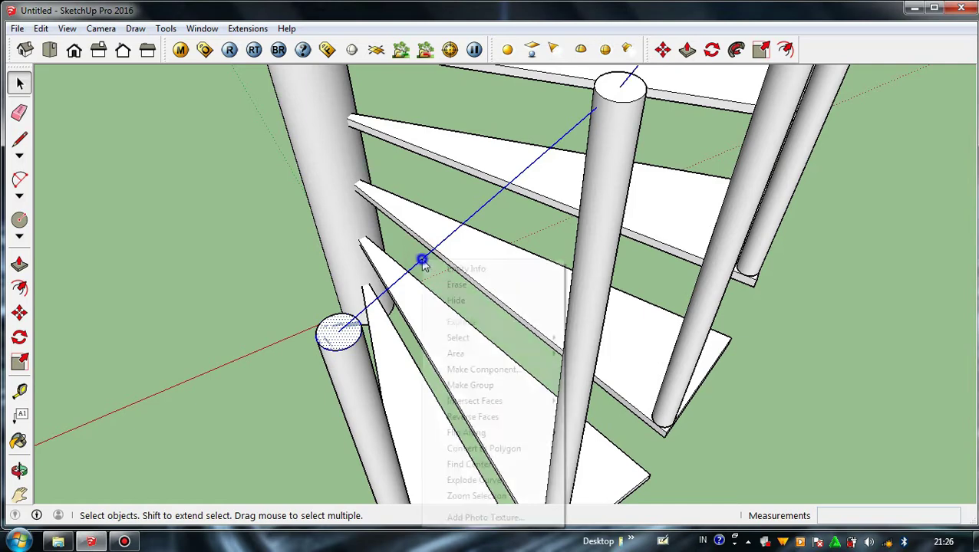
left_click(471, 385)
double_click(414, 268)
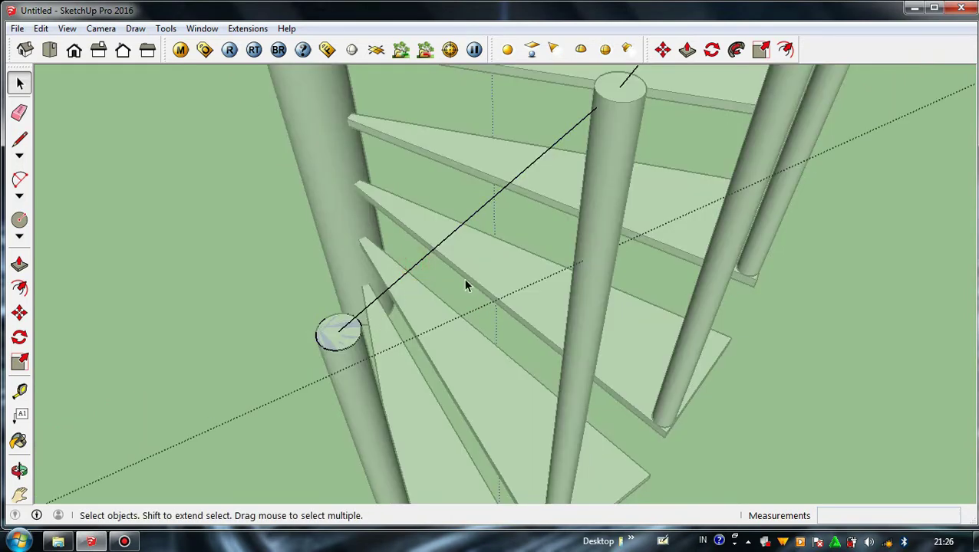
Sweep the circle with Follow Me along the whole path over the baluster tops to the end of the uppermost line
left_click(734, 50)
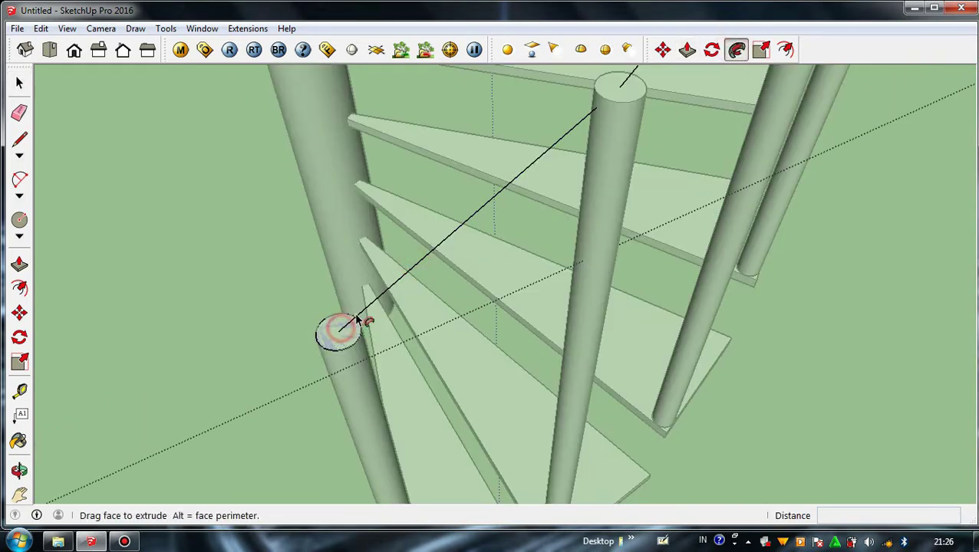
scroll(367, 323, "down", 10)
scroll(478, 168, "up", 1)
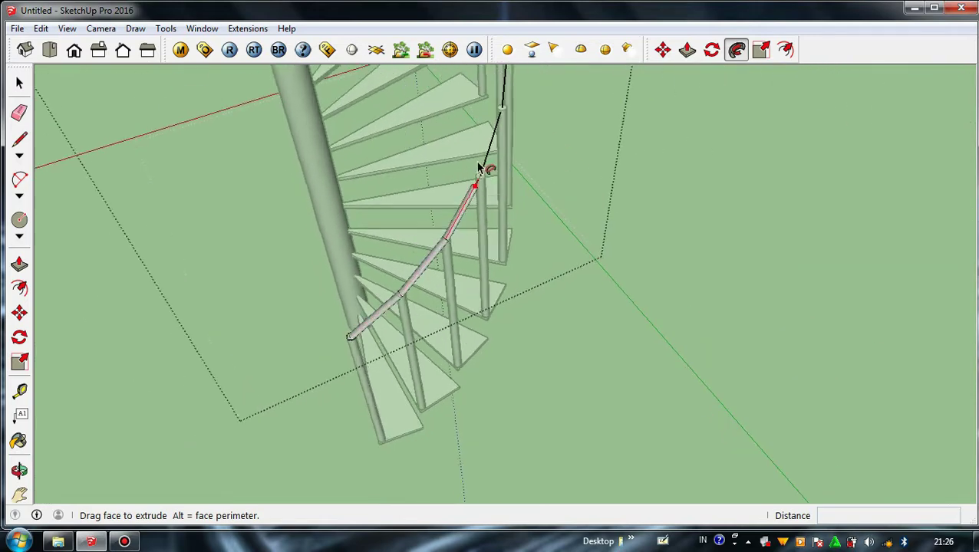
scroll(491, 152, "down", 1)
middle_click_drag(498, 144, 458, 487)
middle_click_drag(448, 149, 503, 322)
scroll(466, 337, "down", 1)
scroll(432, 216, "up", 4)
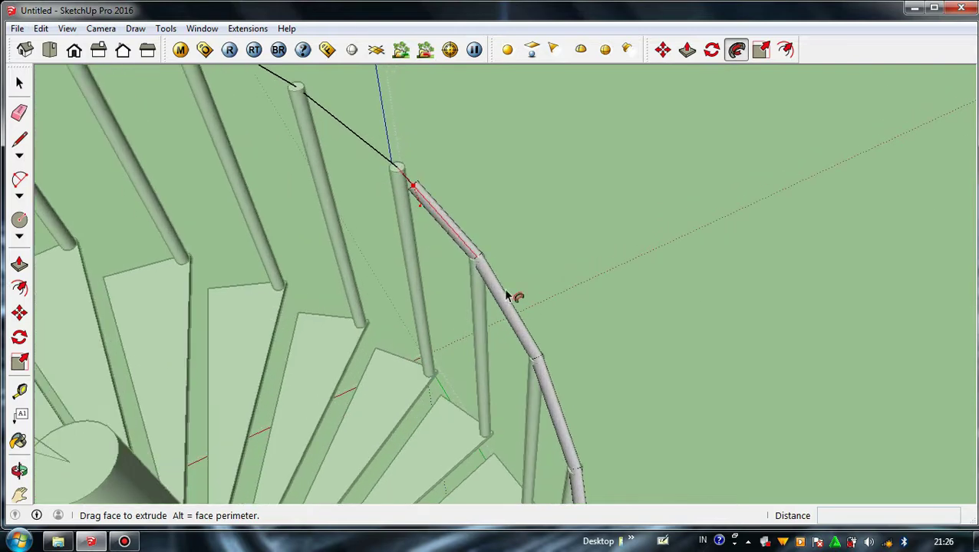
scroll(513, 295, "down", 2)
scroll(349, 153, "up", 1)
scroll(522, 336, "down", 1)
scroll(376, 181, "down", 2)
scroll(284, 134, "down", 1)
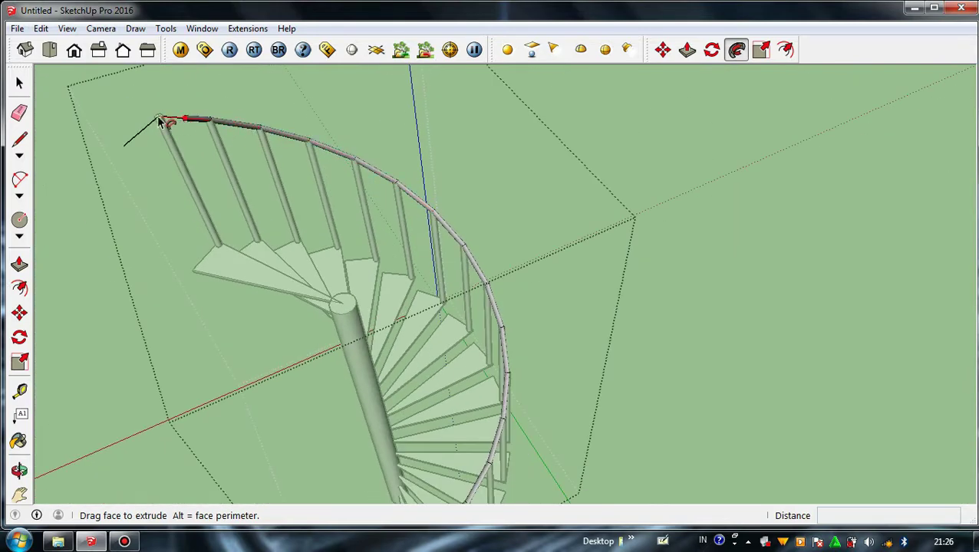
left_click(124, 147)
left_click(19, 82)
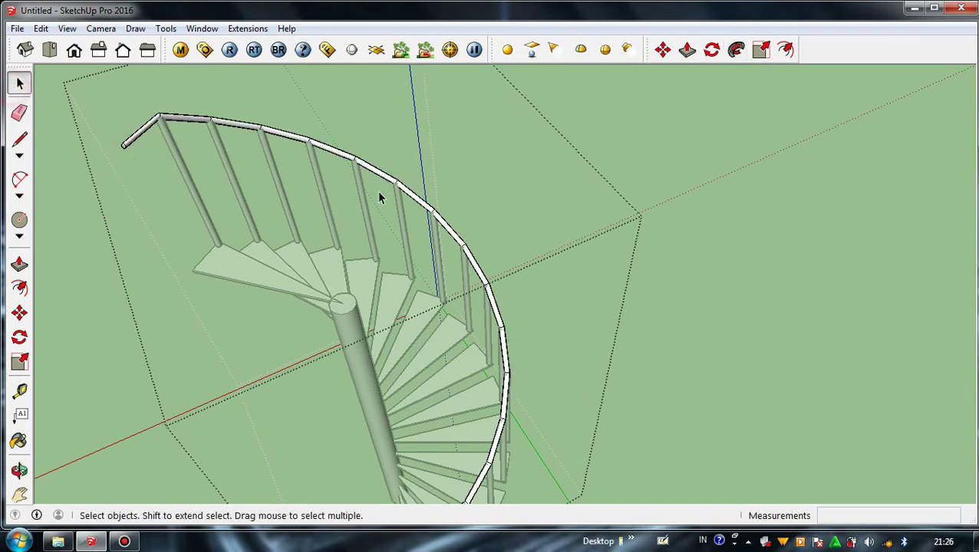
Inspect the handrail along the staircase and how its lower end meets the lowest baluster
middle_click_drag(380, 197, 426, 313)
scroll(426, 313, "up", 3)
middle_click_drag(415, 355, 461, 354)
scroll(461, 354, "up", 2)
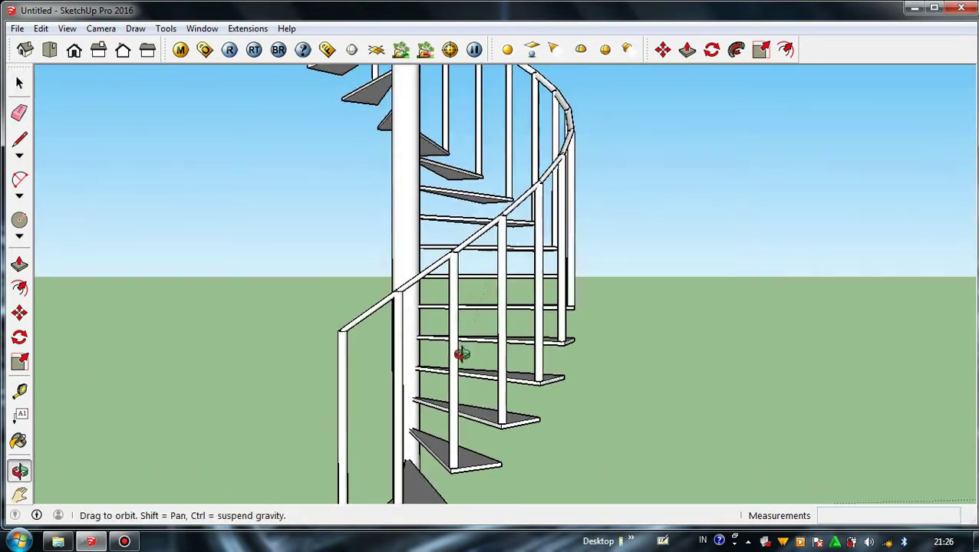
scroll(513, 332, "up", 3)
scroll(512, 326, "up", 3)
middle_click_drag(511, 323, 627, 352)
scroll(502, 298, "up", 3)
scroll(495, 329, "up", 2)
scroll(523, 244, "down", 6)
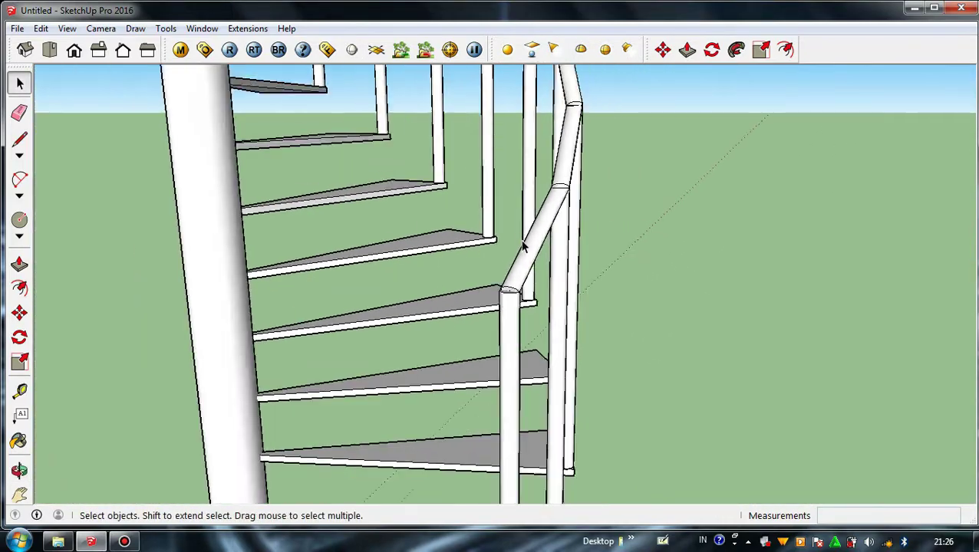
middle_click_drag(520, 241, 351, 381)
left_click(20, 140)
scroll(466, 444, "up", 3)
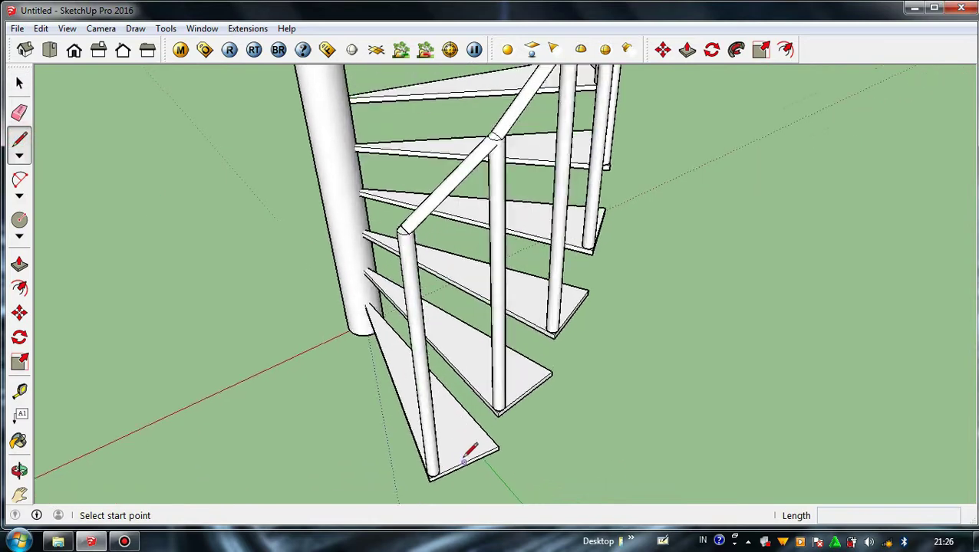
scroll(446, 246, "down", 2)
scroll(441, 282, "up", 1)
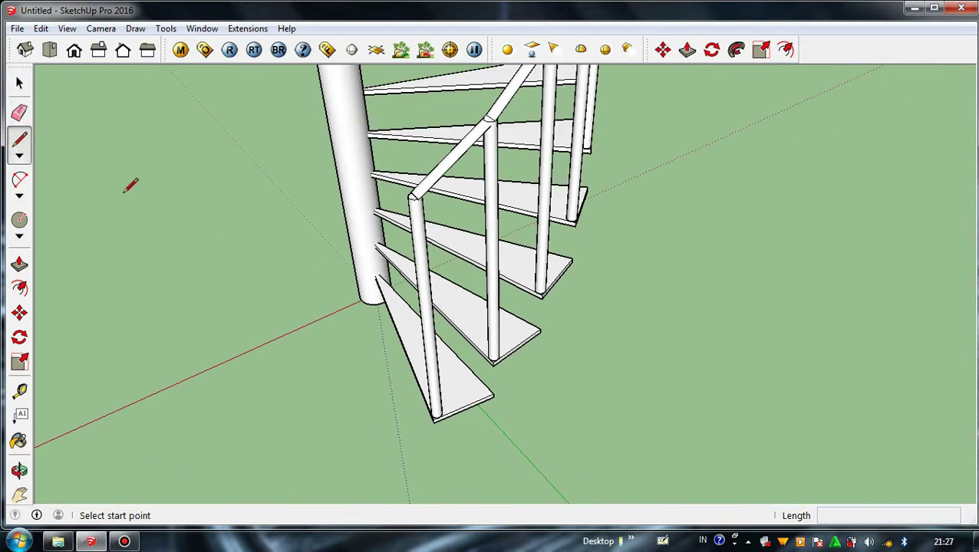
scroll(449, 127, "up", 3)
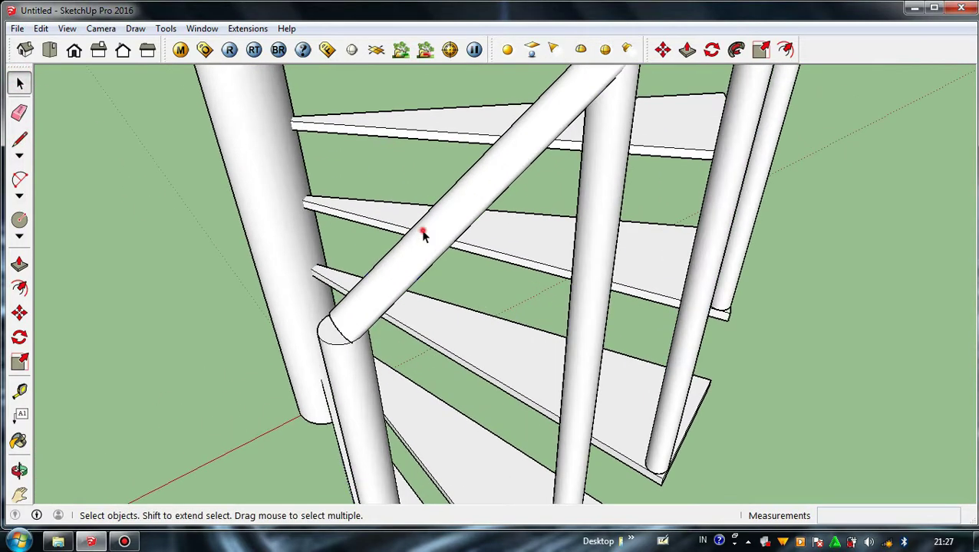
scroll(424, 227, "down", 2)
left_click(393, 287)
scroll(362, 352, "up", 1)
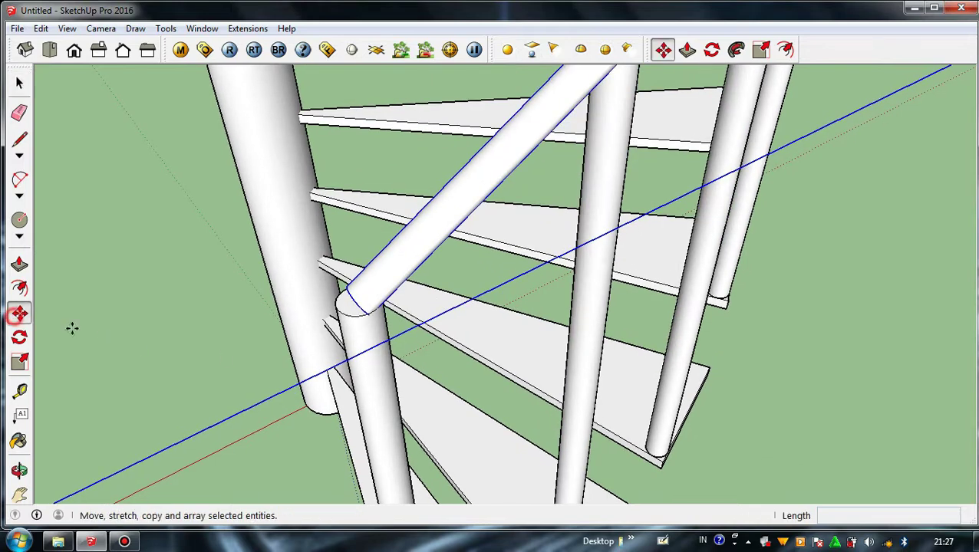
middle_click_drag(347, 308, 361, 182)
scroll(363, 196, "up", 3)
left_click(360, 212)
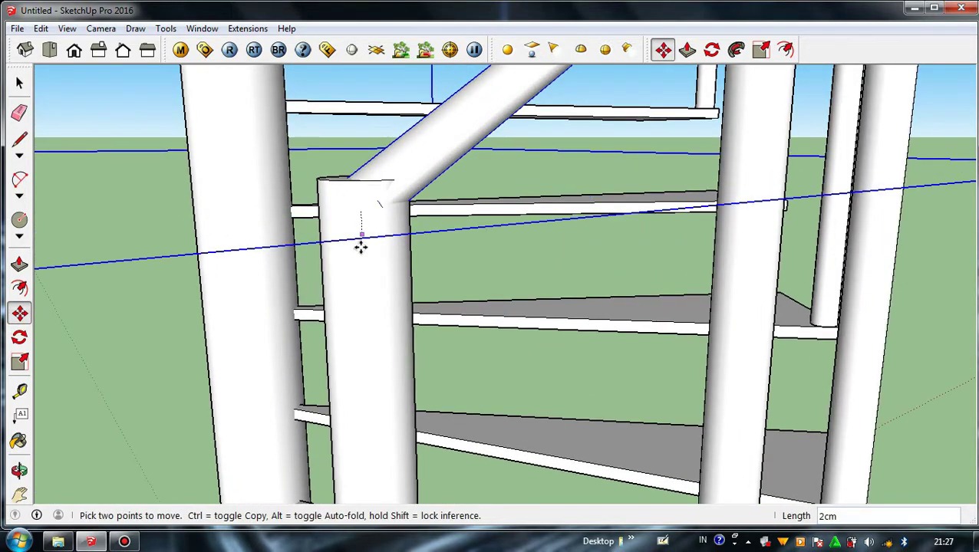
key("space")
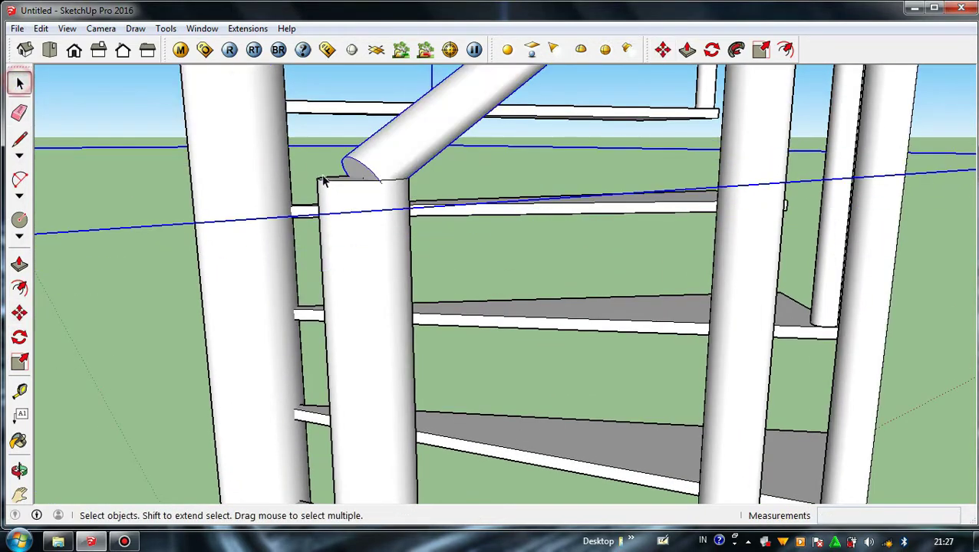
Open the handrail group and extend its lower end face by about 3 cm past the lowest baluster
scroll(325, 184, "up", 3)
scroll(371, 205, "down", 5)
middle_click_drag(368, 205, 337, 262)
scroll(300, 379, "down", 1)
scroll(268, 422, "up", 2)
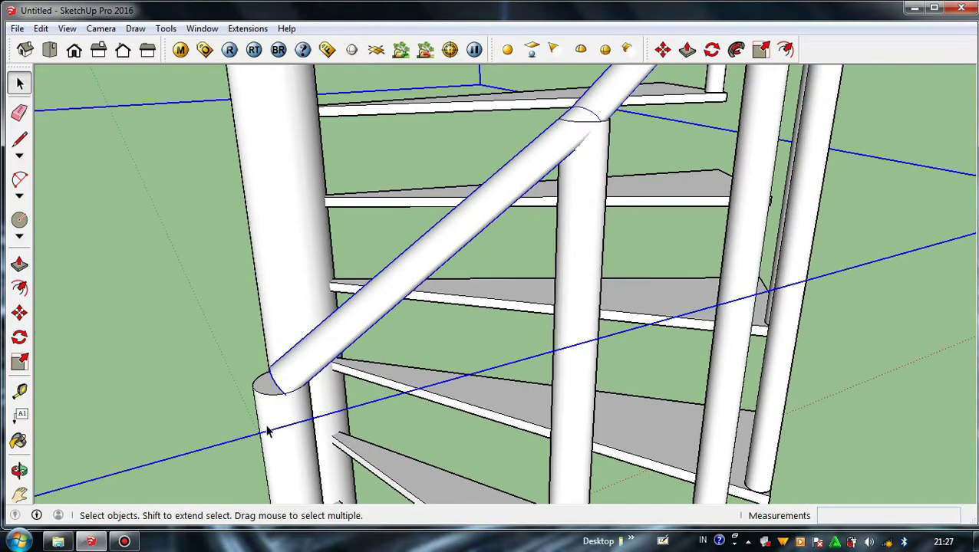
scroll(260, 400, "up", 2)
middle_click_drag(260, 400, 513, 192)
double_click(512, 190)
scroll(530, 173, "up", 2)
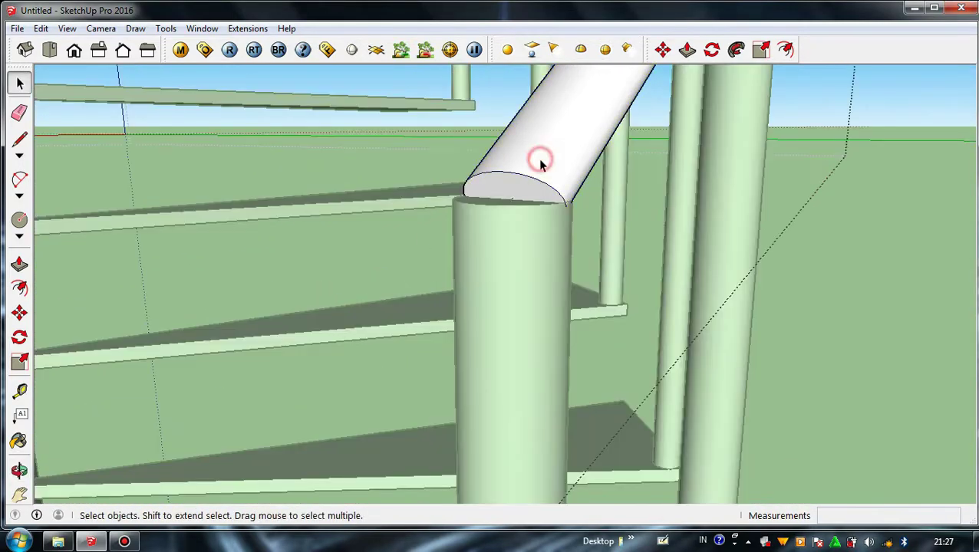
scroll(538, 158, "up", 1)
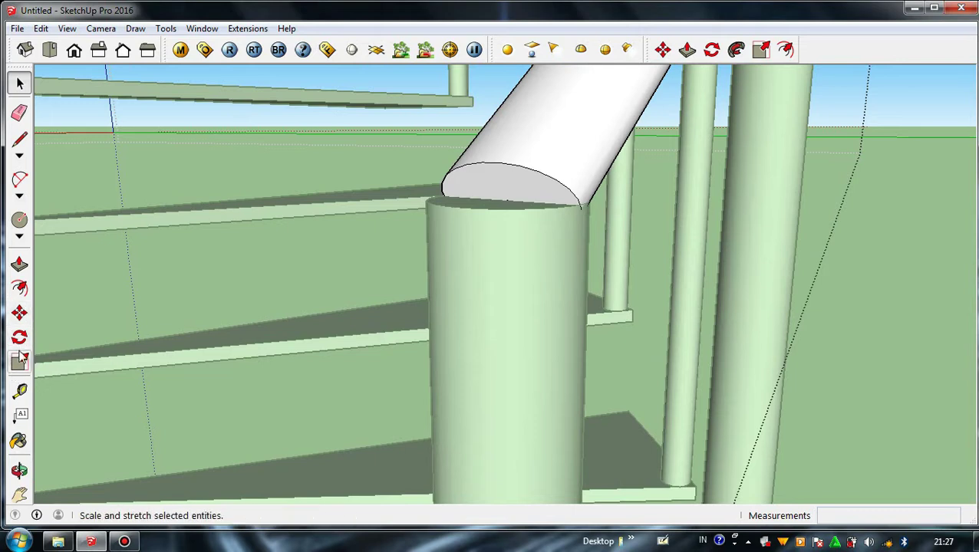
left_click(19, 263)
left_click(507, 201)
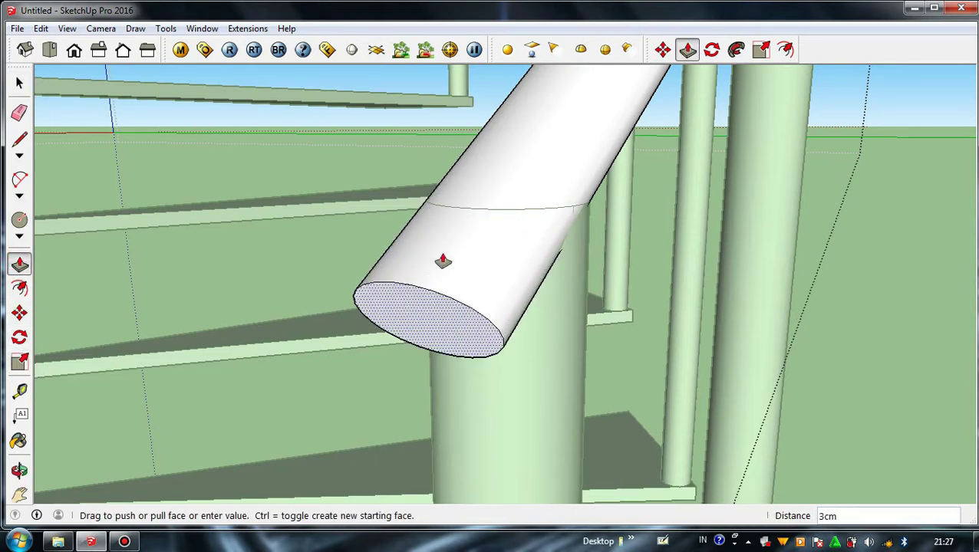
left_click(448, 251)
key("space")
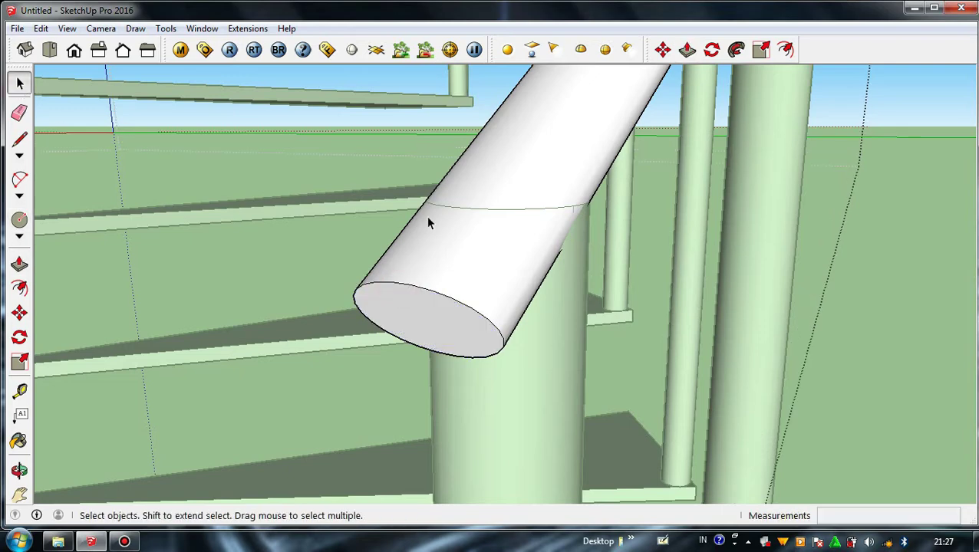
Close the handrail group and examine how its lower end joins the top of the lowest baluster
scroll(513, 259, "down", 2)
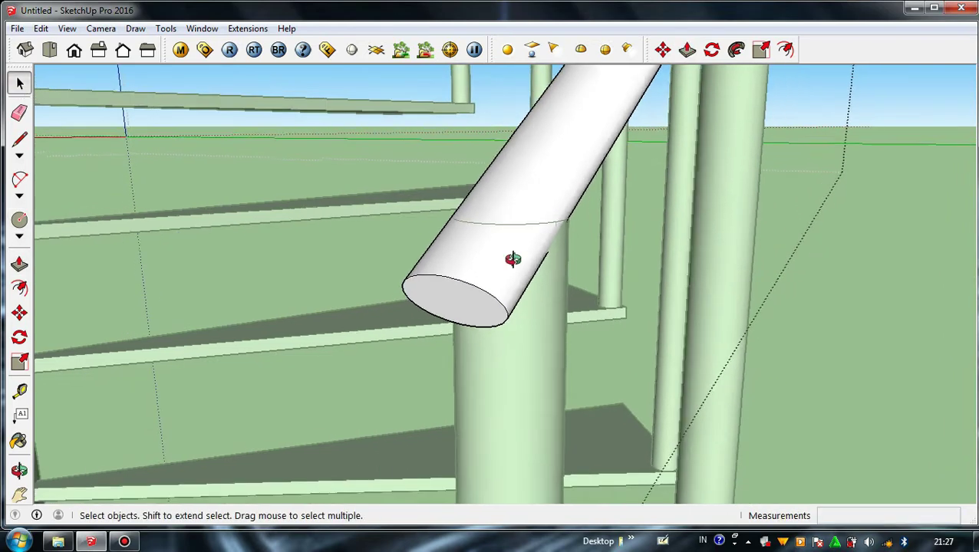
middle_click_drag(513, 259, 562, 390)
scroll(448, 273, "down", 3)
scroll(449, 274, "down", 3)
left_click(706, 297)
scroll(514, 253, "down", 2)
scroll(481, 249, "up", 4)
scroll(458, 192, "up", 3)
left_click(498, 268)
scroll(562, 390, "down", 2)
scroll(538, 254, "up", 5)
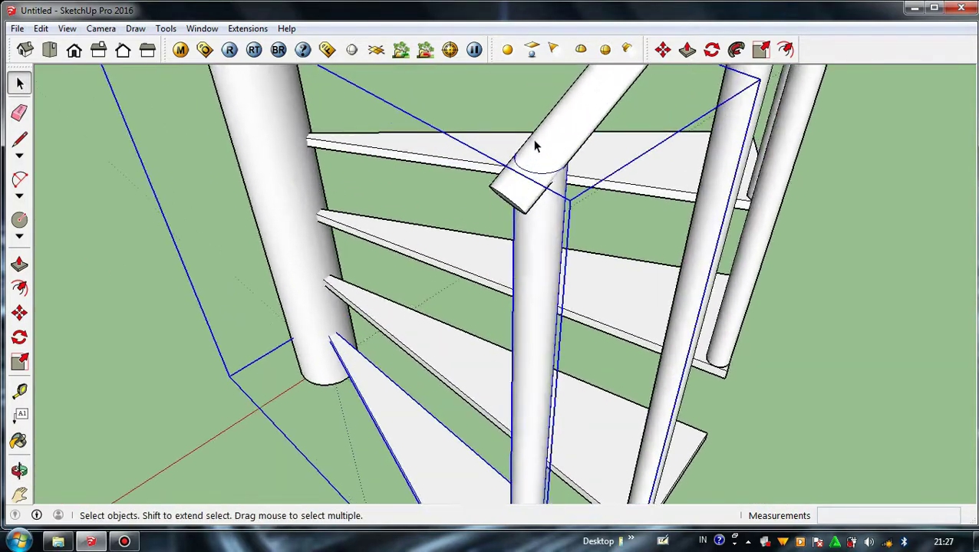
middle_click_drag(535, 145, 561, 240)
scroll(530, 163, "down", 4)
scroll(530, 177, "up", 2)
scroll(504, 150, "down", 2)
scroll(496, 129, "up", 3)
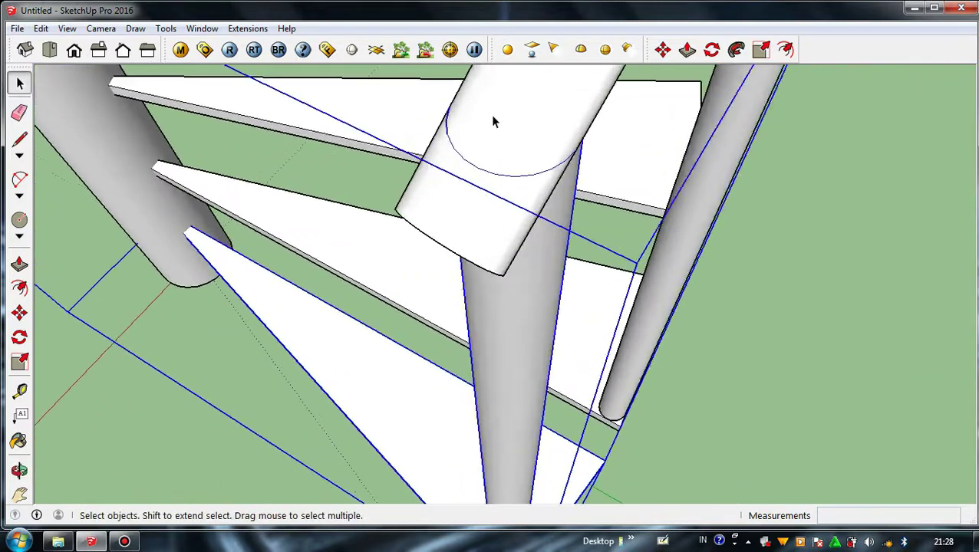
Reopen the handrail group, push its lower end face back about 7 cm from the lowest baluster, and close the group
middle_click_drag(493, 122, 531, 40)
left_click(19, 264)
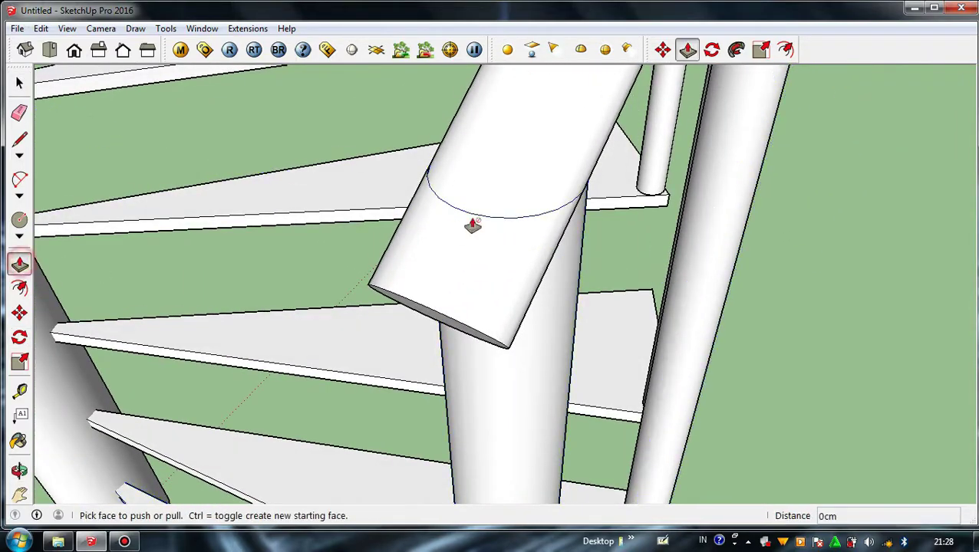
middle_click_drag(467, 221, 398, 405)
key("space")
triple_click(477, 174)
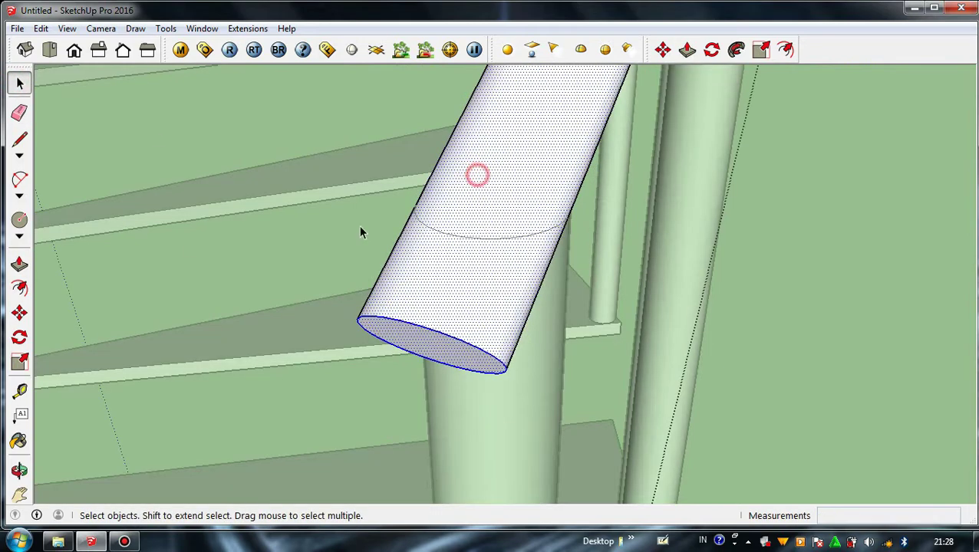
key("p")
left_click(435, 346)
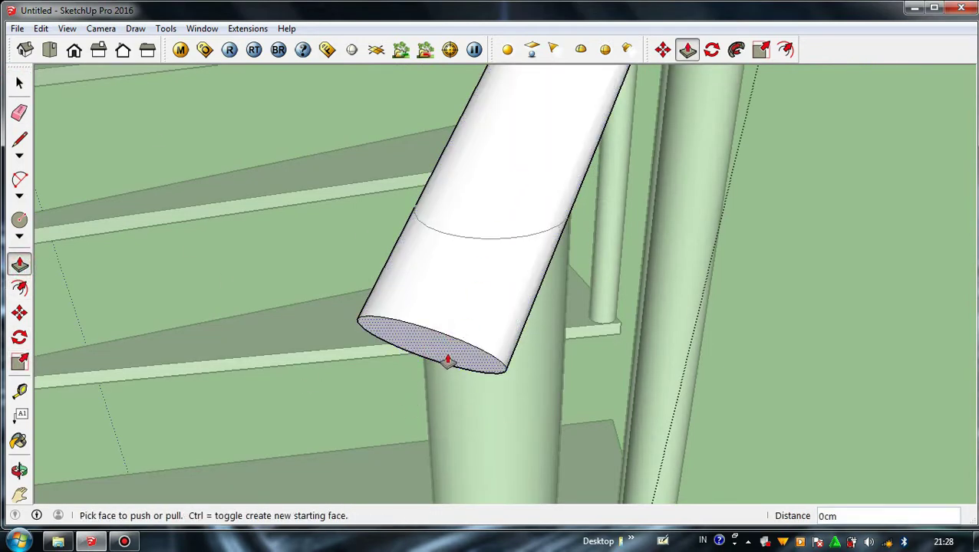
left_click_drag(448, 360, 554, 115)
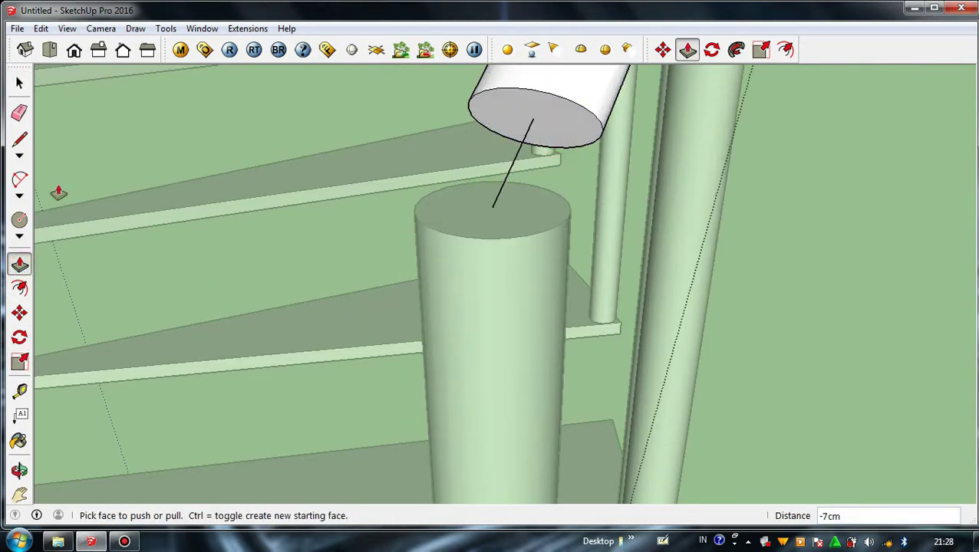
left_click(19, 82)
left_click(270, 159)
Draw a circle on top of the lowest baluster from its centre out to its rim
key("c")
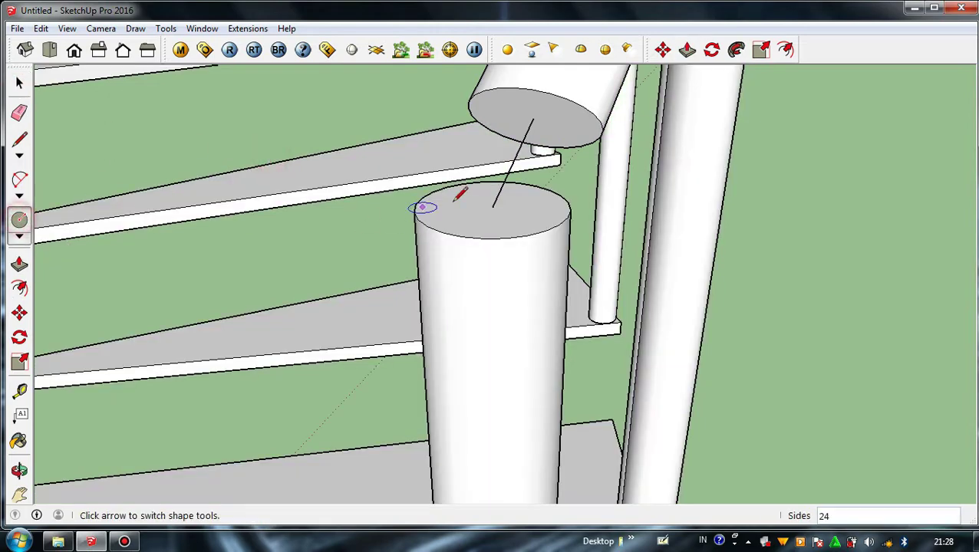
left_click(492, 207)
left_click(478, 238)
key("space")
middle_click_drag(63, 100, 186, 200)
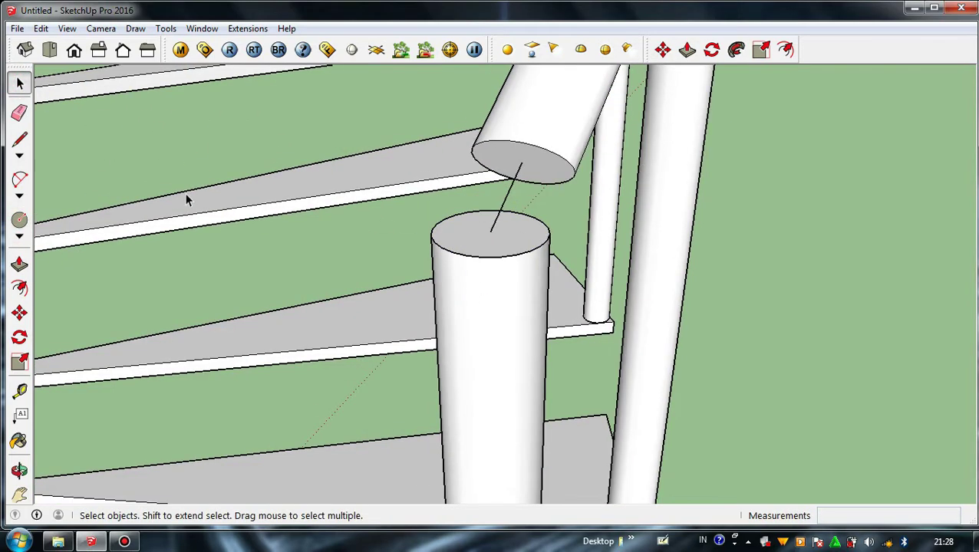
Move the lowest tread with its baluster 50 cm outward along the green axis, away from the staircase
left_click(494, 322)
middle_click_drag(493, 322, 378, 266)
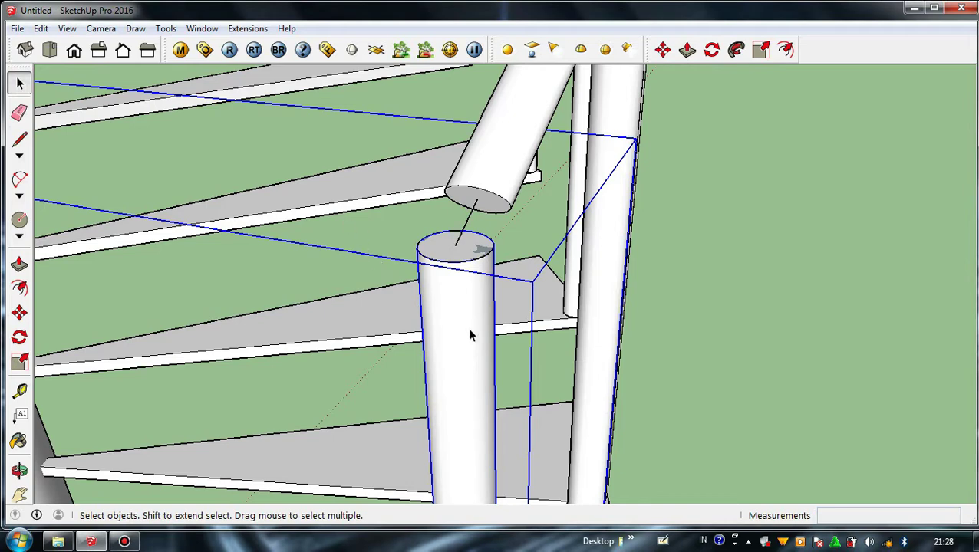
left_click(13, 317)
scroll(362, 341, "down", 1)
scroll(389, 310, "down", 2)
scroll(346, 325, "up", 1)
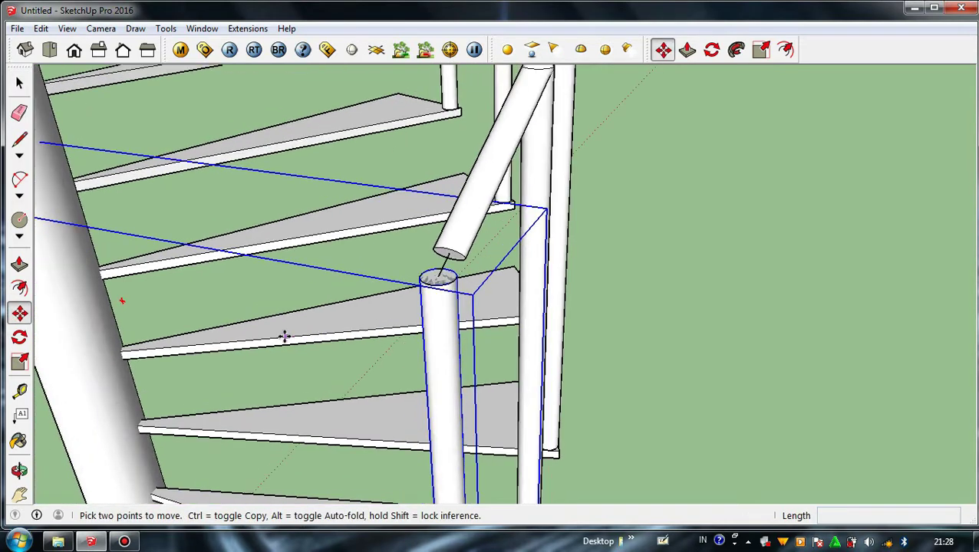
scroll(395, 276, "down", 1)
left_click(562, 437)
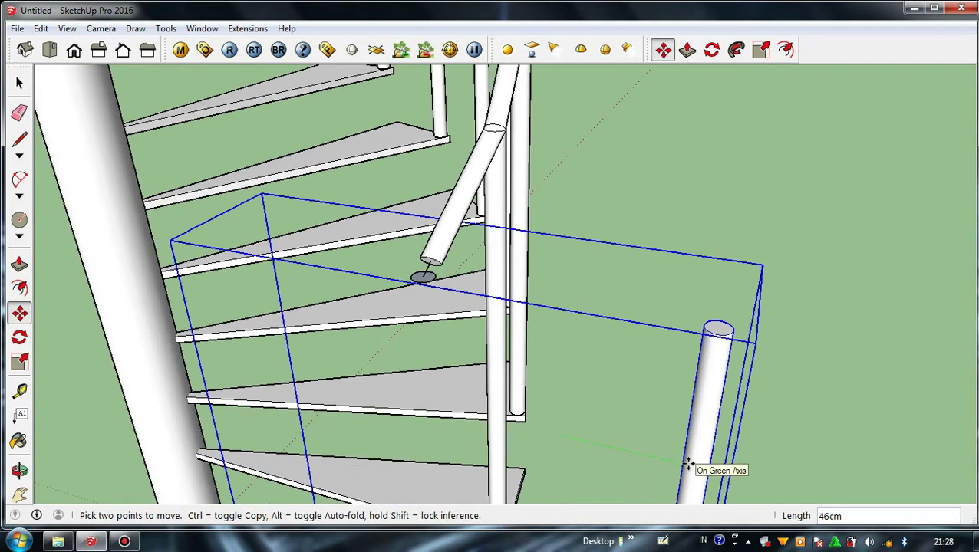
key("Return")
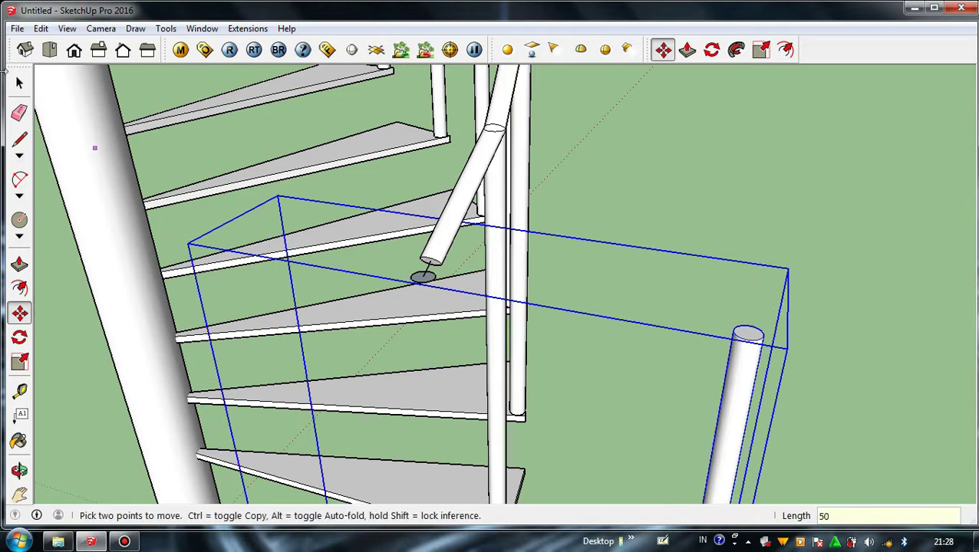
key("space")
Open the handrail group, pull its lower end face out about 5 cm, and close the group
double_click(441, 247)
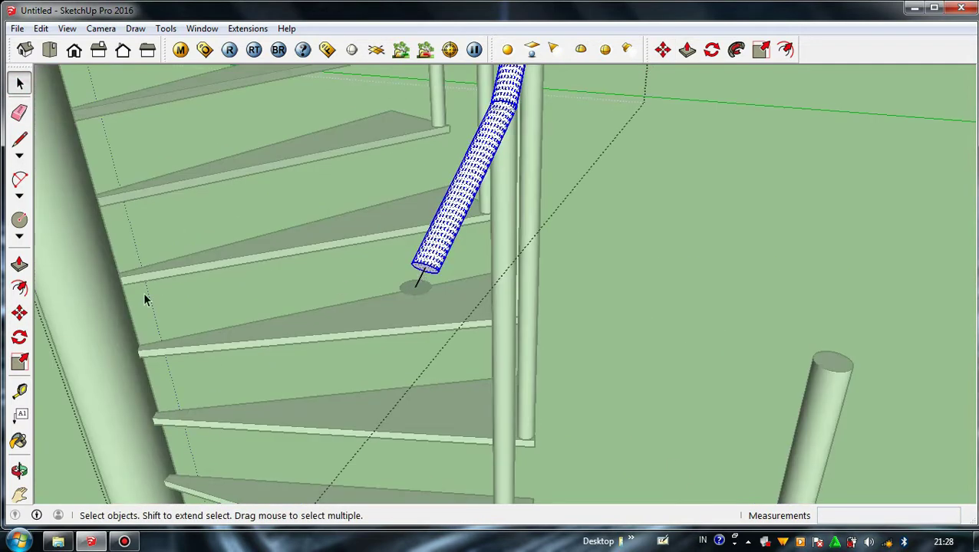
key("p")
scroll(414, 272, "up", 1)
left_click(420, 270)
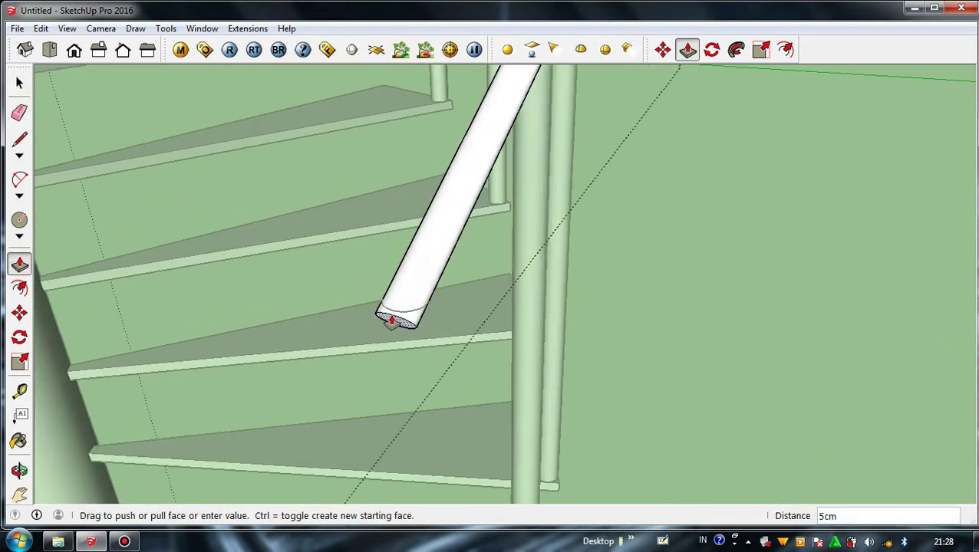
left_click(390, 321)
left_click(19, 83)
scroll(454, 311, "up", 5)
scroll(482, 304, "down", 4)
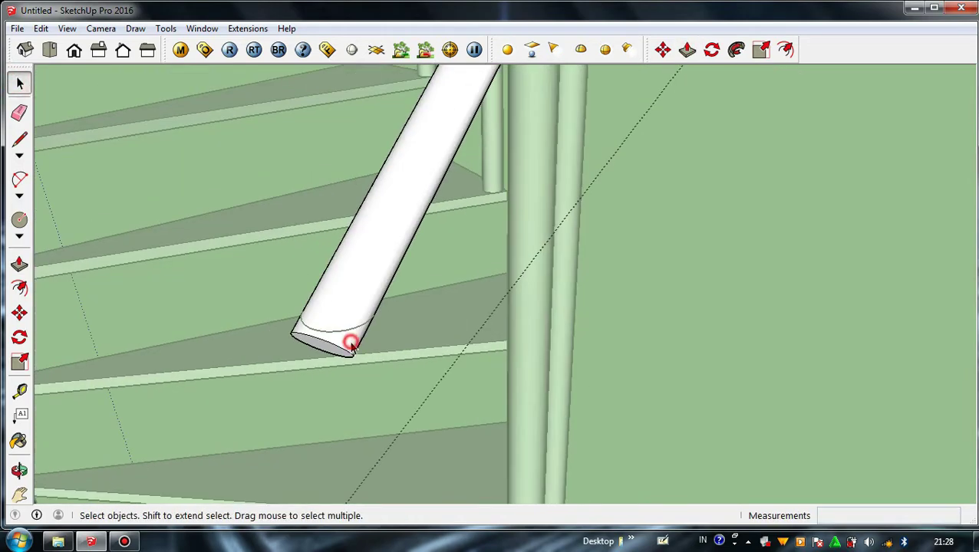
triple_click(350, 341)
left_click(740, 291)
scroll(518, 387, "down", 6)
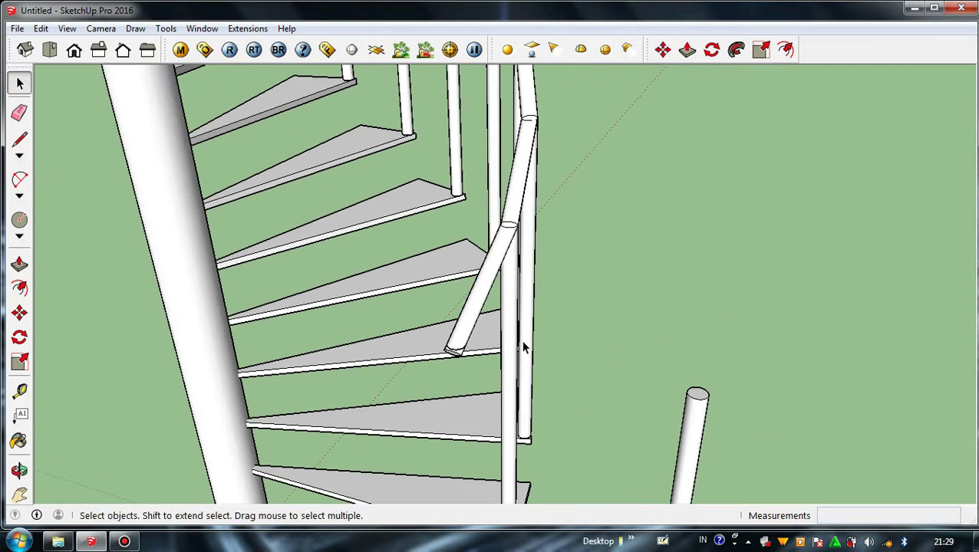
Open the baluster group for editing and move its baluster 50 cm outward along the green axis, away from the handrail
triple_click(511, 334)
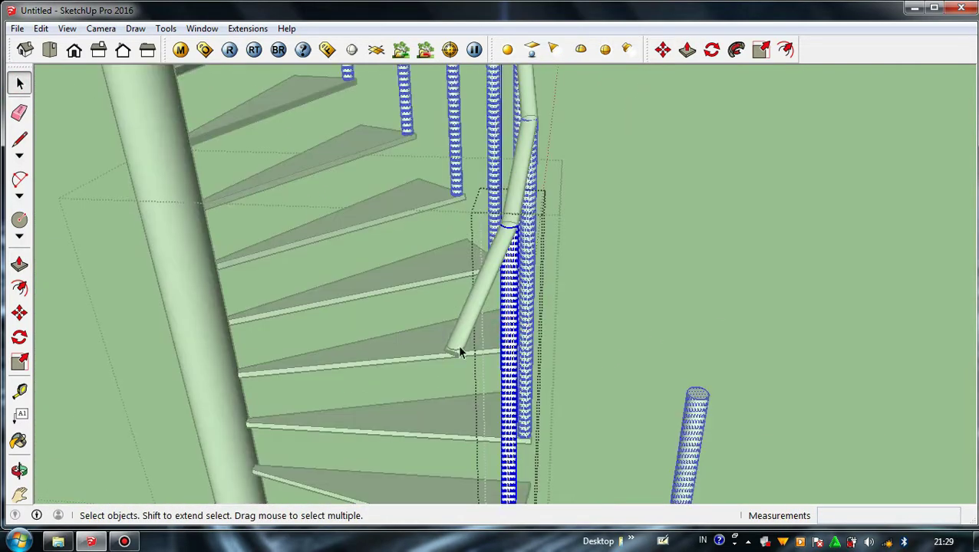
left_click(20, 314)
left_click(629, 343)
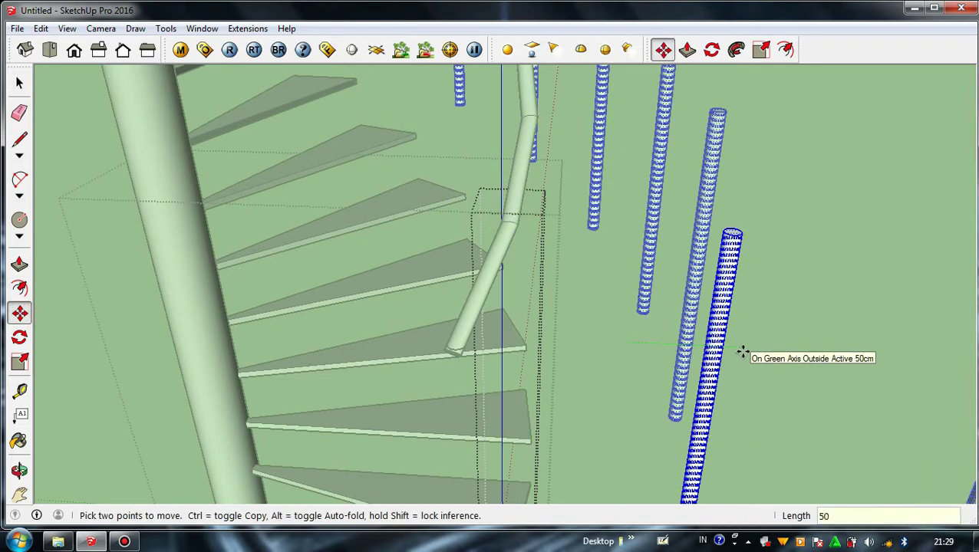
left_click(743, 351)
key("space")
Open the handrail group, intersect all its faces with the model, and close the group
left_click(579, 300)
left_click(476, 322)
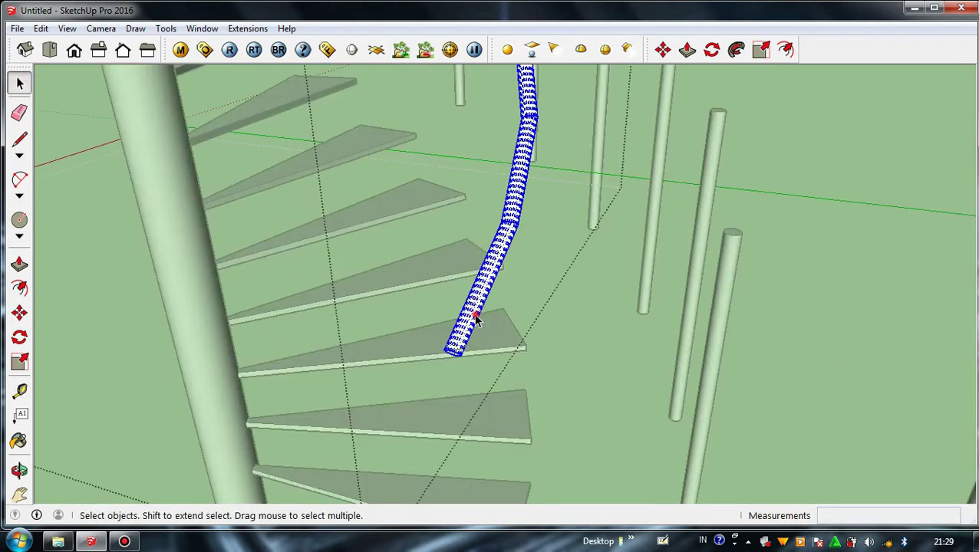
right_click(476, 323)
mouse_move(542, 219)
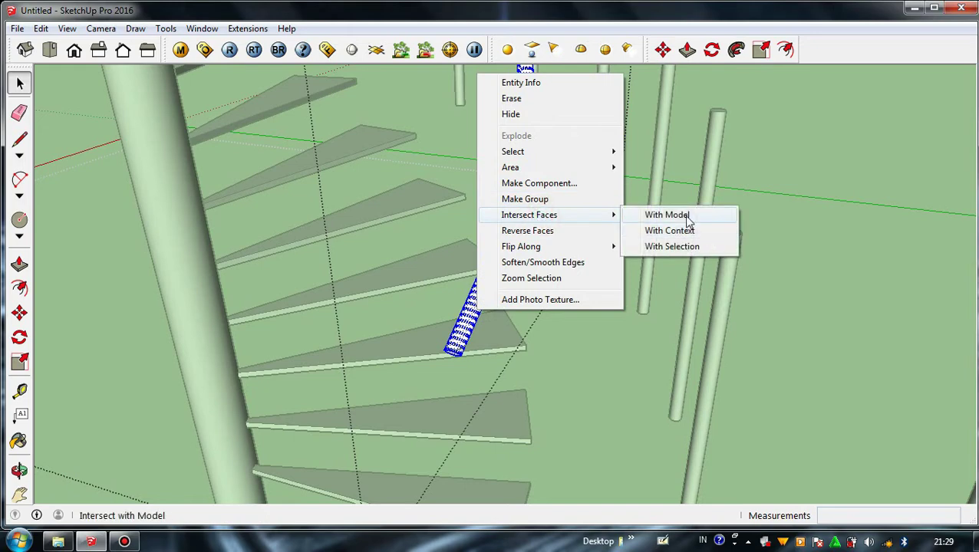
left_click(666, 215)
left_click(599, 306)
left_click(558, 338)
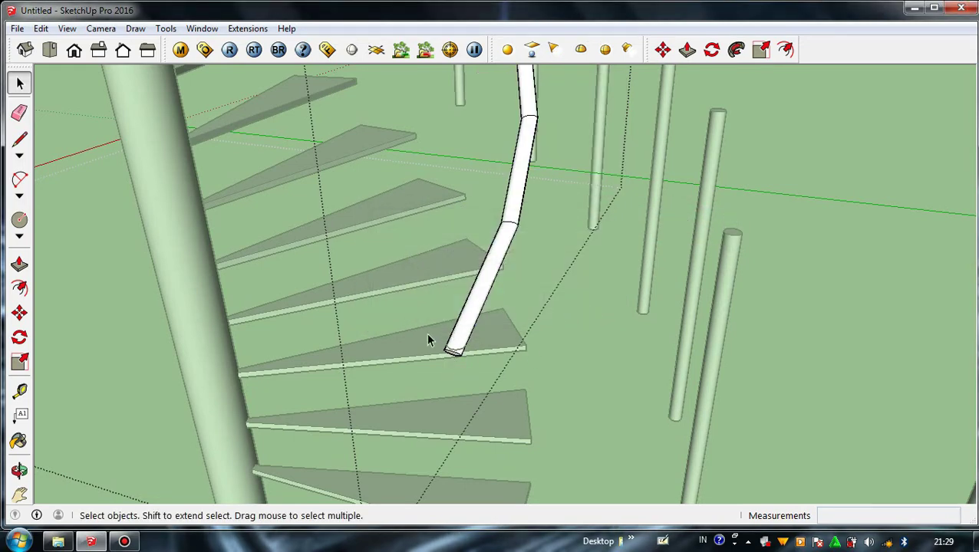
Extrude the circle at the handrail's lower end downward and about 5 cm upward into a cylinder passing through the rail
scroll(428, 341, "up", 4)
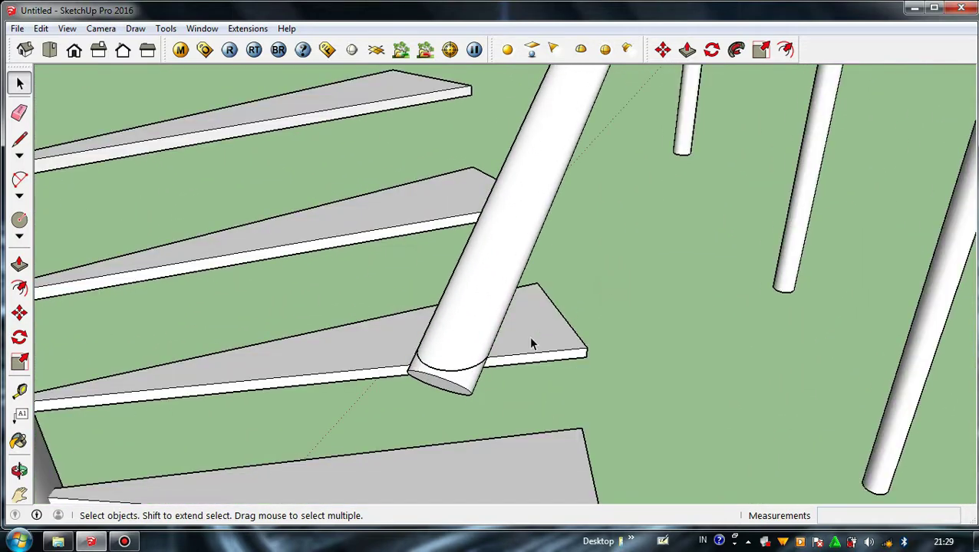
left_click(19, 265)
left_click_drag(437, 356, 458, 488)
left_click_drag(443, 369, 441, 267)
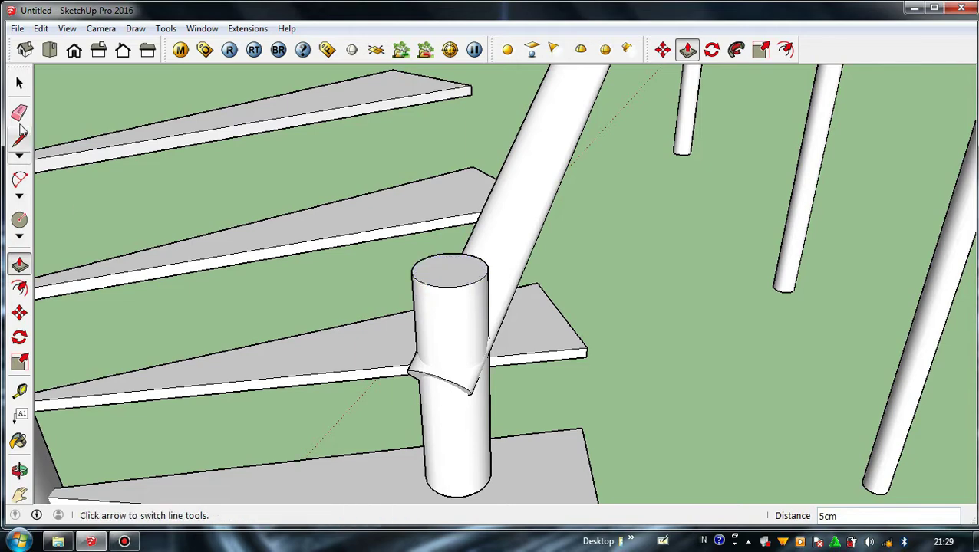
Intersect the handrail's faces with the model at the cylinder, close the group, and delete the cylinder
left_click(20, 83)
left_click(529, 228)
right_click(529, 228)
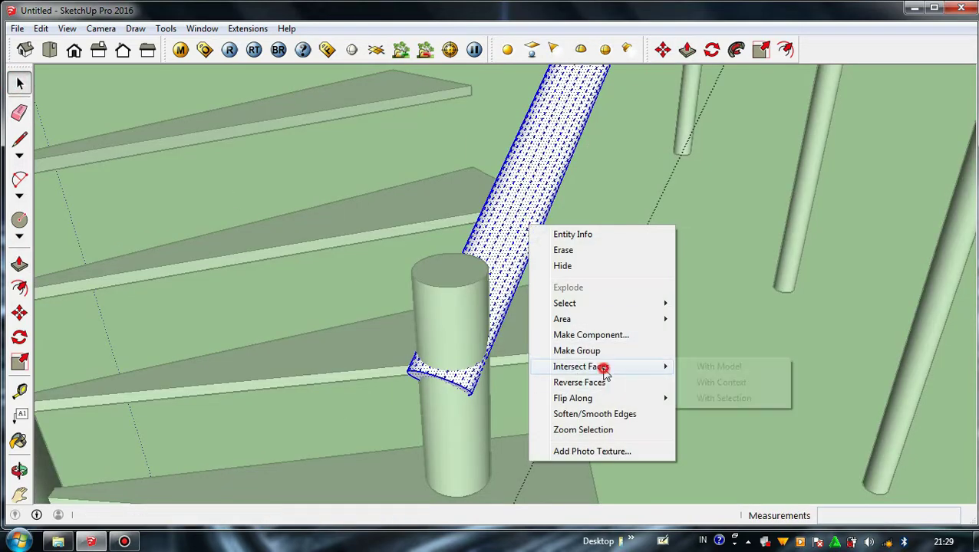
left_click(721, 366)
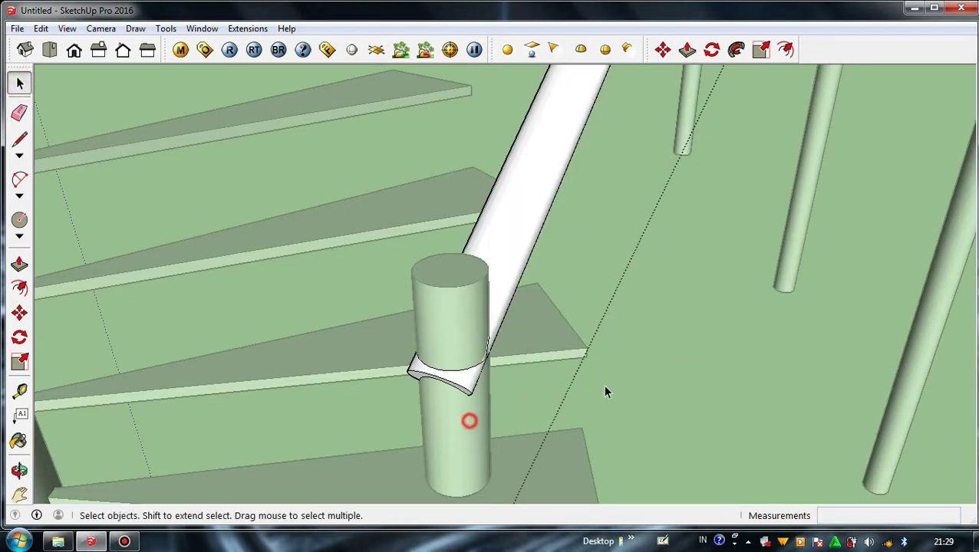
left_click(470, 410)
key("Delete")
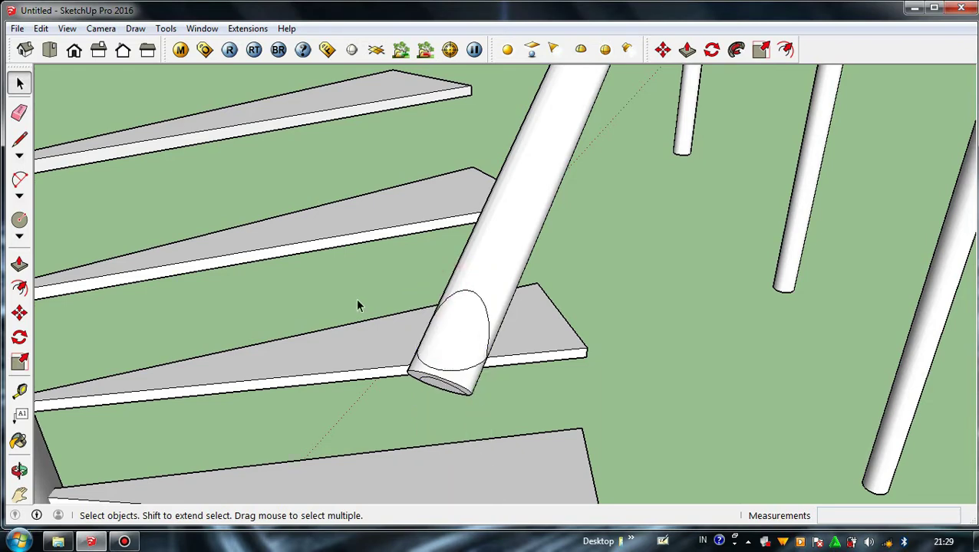
Reopen the handrail group and erase the surplus end piece beyond the curved intersection line
scroll(465, 372, "up", 3)
left_click(21, 114)
scroll(531, 356, "up", 4)
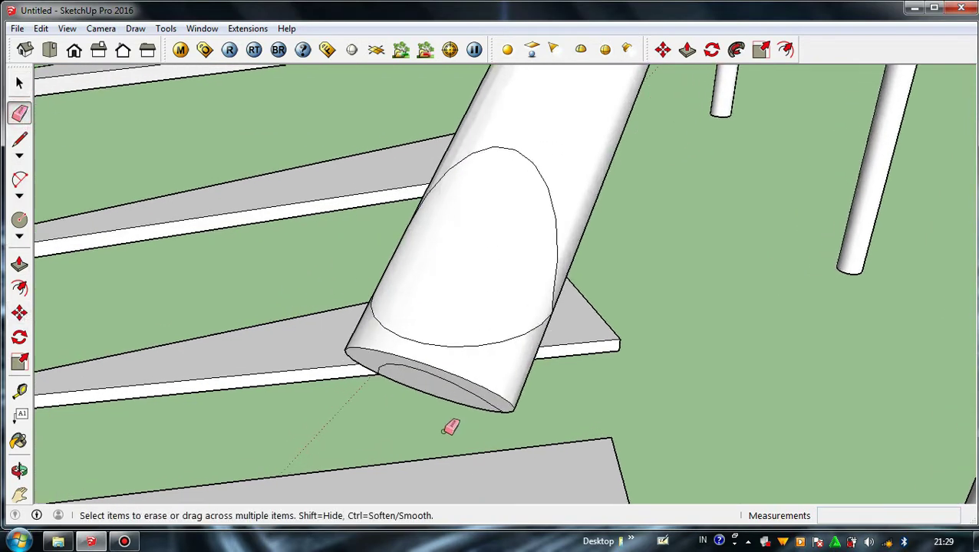
scroll(531, 356, "down", 3)
left_click(19, 83)
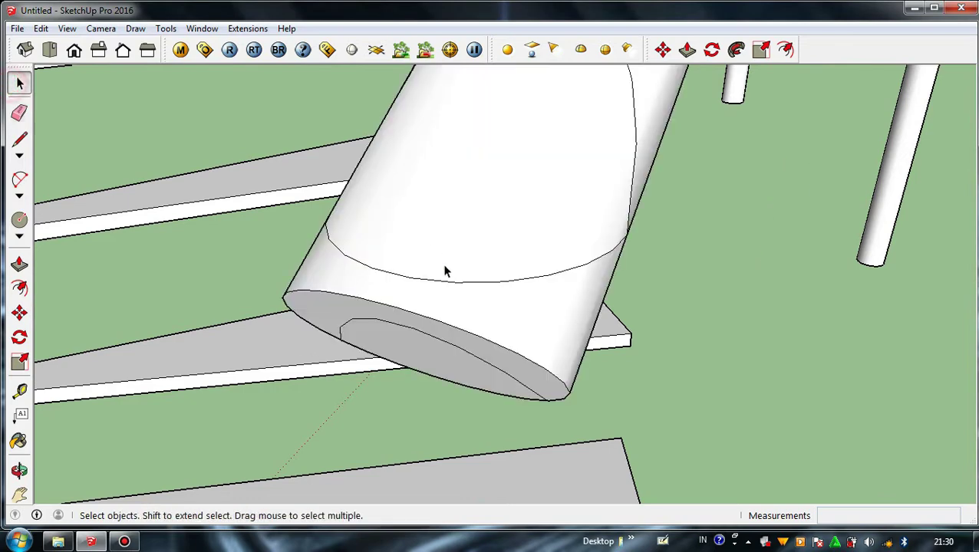
triple_click(441, 303)
left_click(19, 113)
left_click(529, 351)
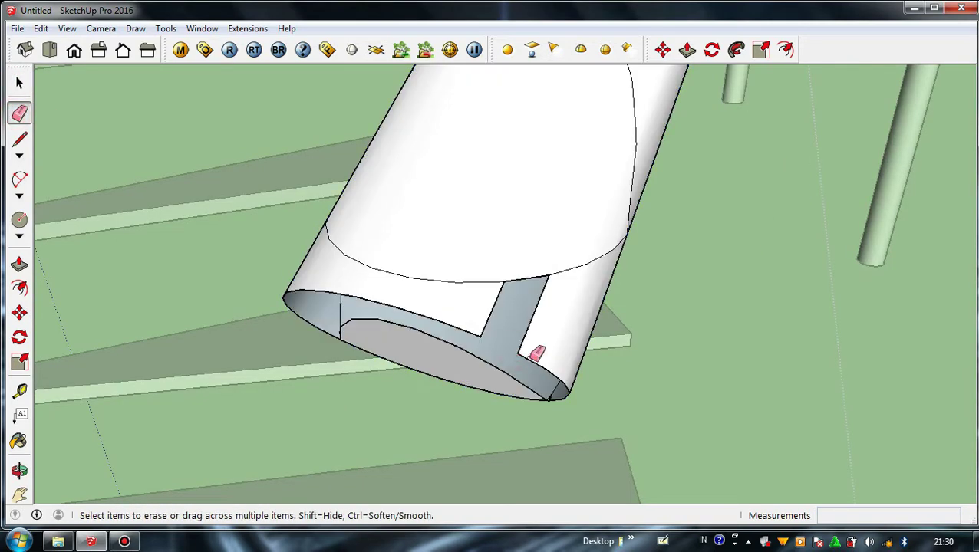
left_click(552, 369)
mouse_move(551, 370)
middle_mouse_down()
mouse_move(350, 241)
mouse_move(135, 140)
mouse_move(249, 251)
mouse_move(4, 86)
middle_mouse_up()
left_click(19, 83)
scroll(675, 380, "down", 5)
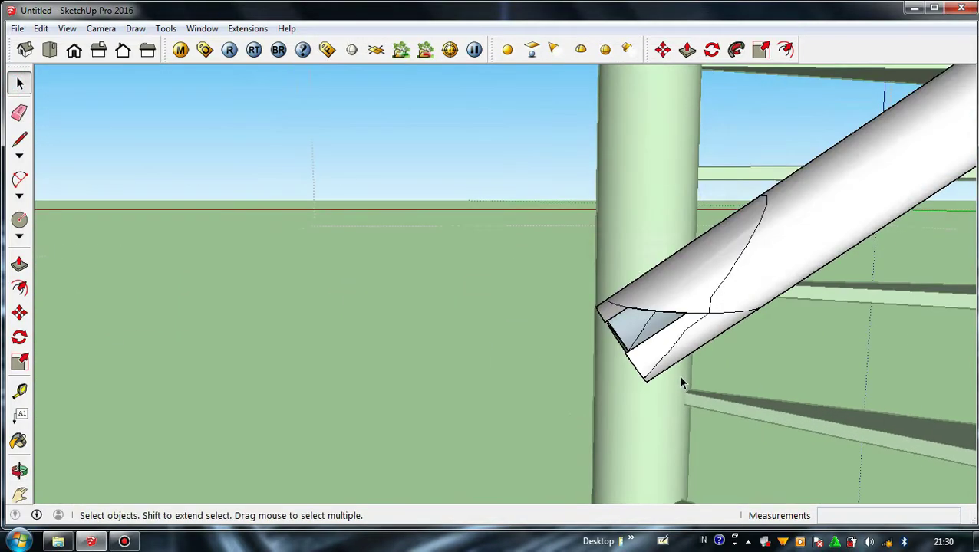
key("Delete")
Delete the stray edge fragments left at the handrail's trimmed lower end and close the group
scroll(637, 359, "up", 1)
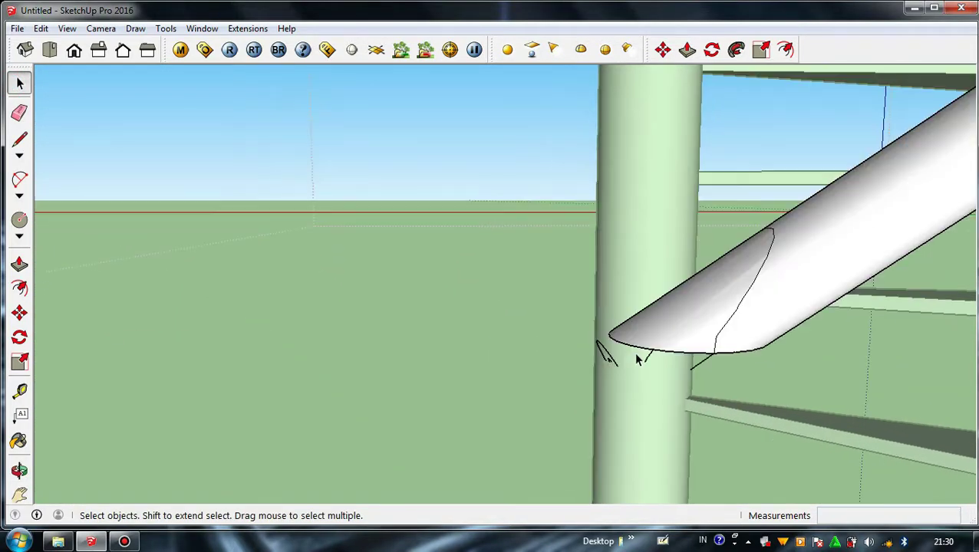
scroll(602, 355, "up", 2)
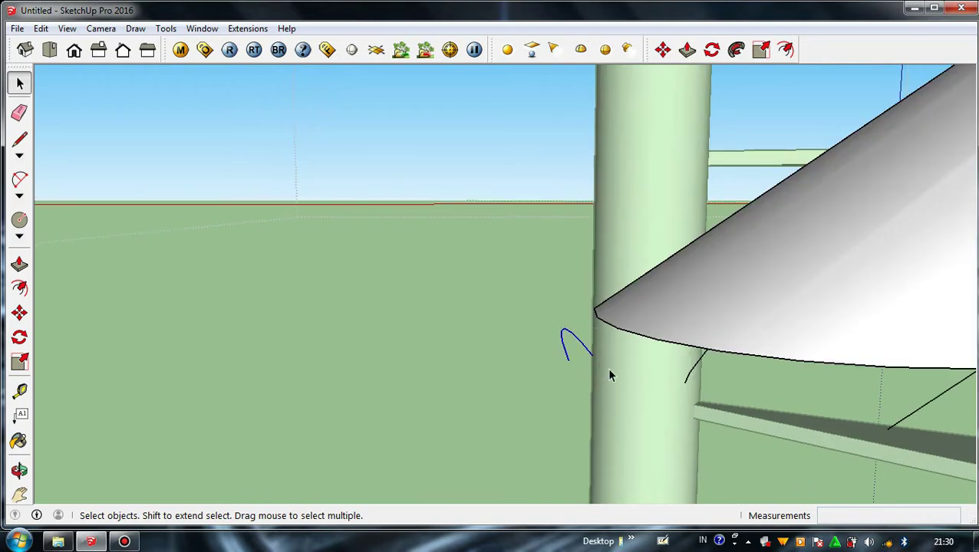
left_click_drag(660, 367, 652, 357)
key("Delete")
scroll(656, 360, "down", 2)
middle_click_drag(754, 369, 500, 327)
scroll(500, 328, "down", 5)
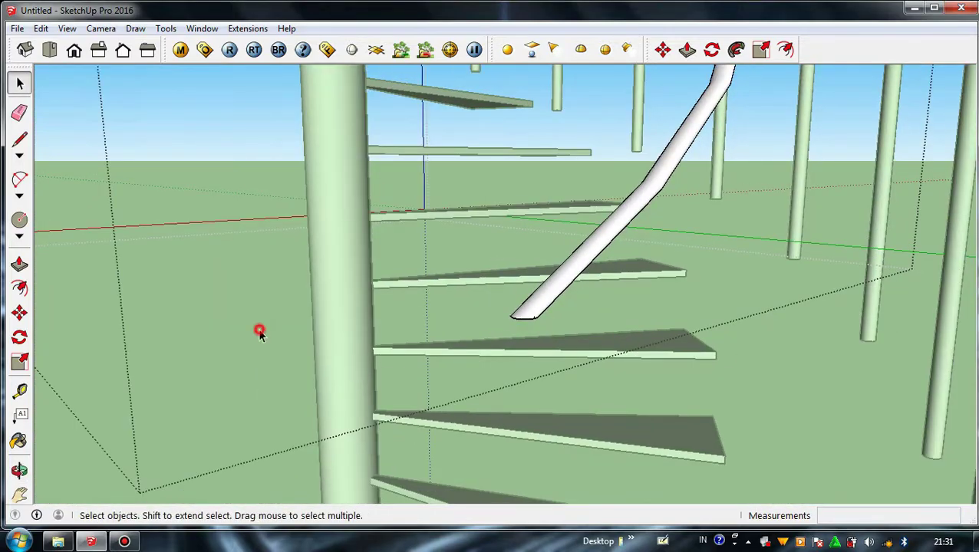
left_click(257, 332)
Open the baluster group, move its baluster back along the green axis into place beneath the handrail, and close the group
scroll(434, 308, "down", 5)
key("ctrl+a")
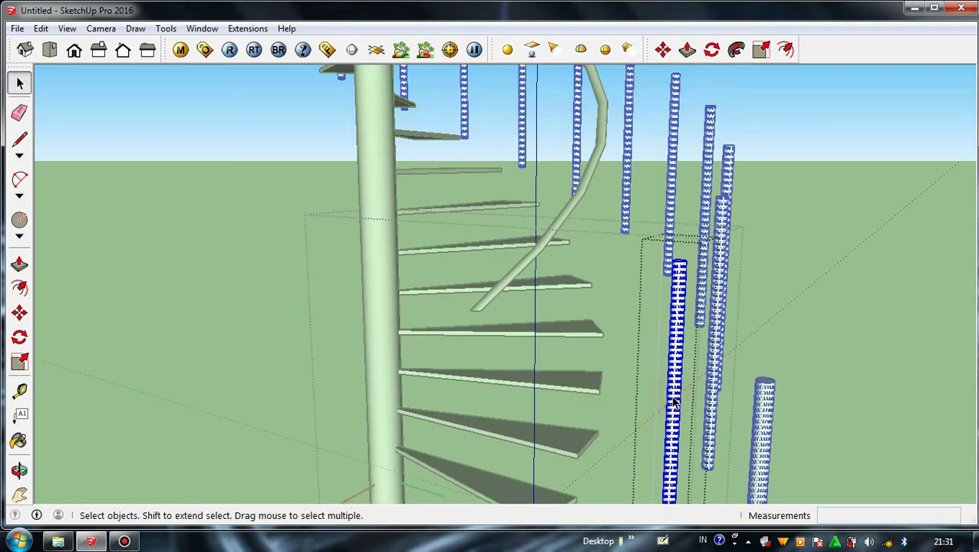
left_click(19, 312)
left_click(299, 408)
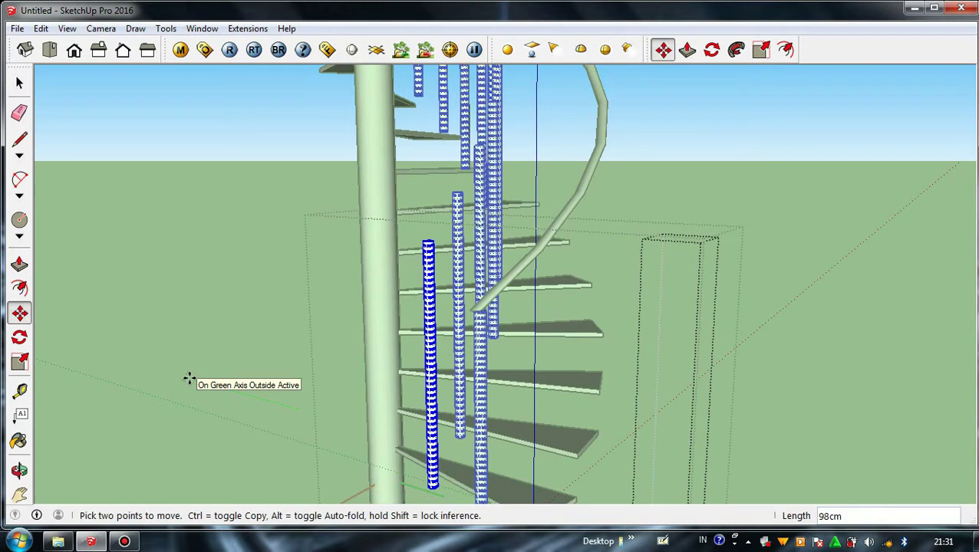
key("Return")
left_click(19, 82)
scroll(430, 161, "down", 3)
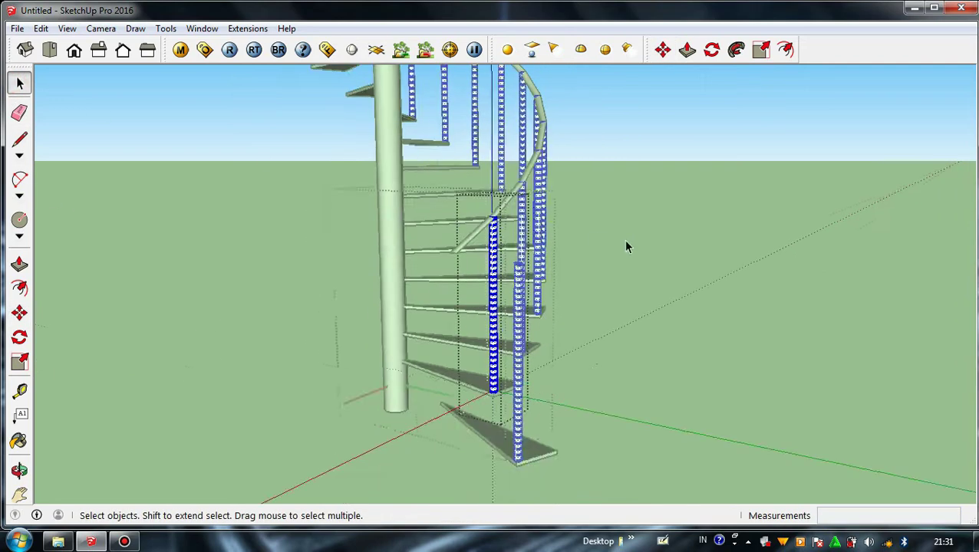
left_click(624, 241)
Move the lowest tread with its baluster 50 cm back along the green axis to the central column
left_click(519, 422)
left_click(20, 314)
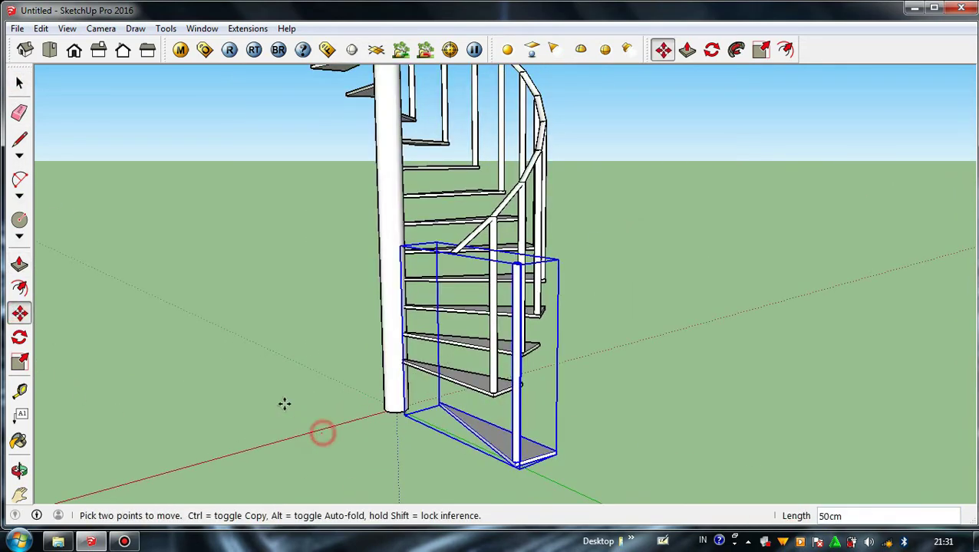
left_click(322, 432)
type("50")
key("Return")
left_click(19, 82)
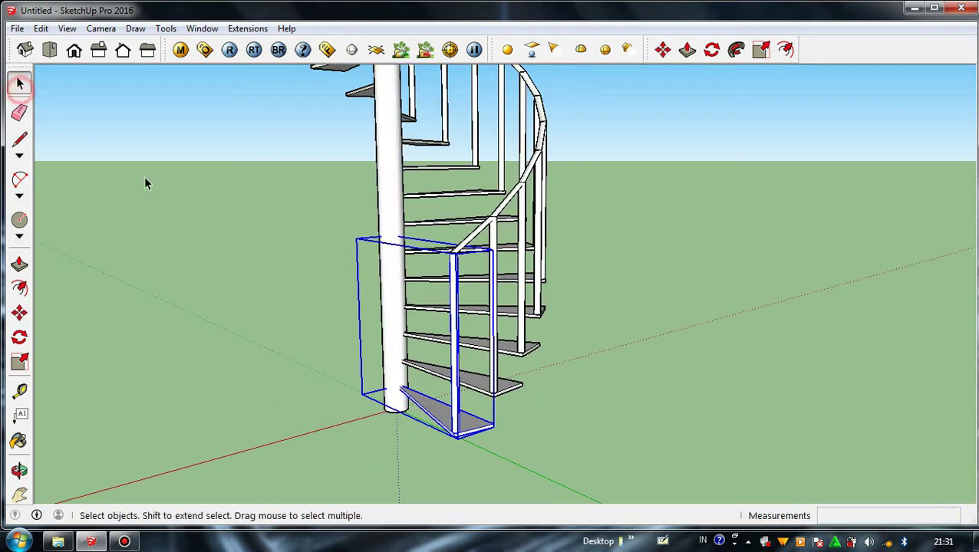
left_click(153, 185)
Copy the handrail straight down the lowest baluster by about 86 cm to form a bottom rail just above the treads
mouse_move(418, 255)
middle_mouse_down()
mouse_move(460, 370)
mouse_move(421, 264)
middle_mouse_up()
scroll(415, 255, "up", 8)
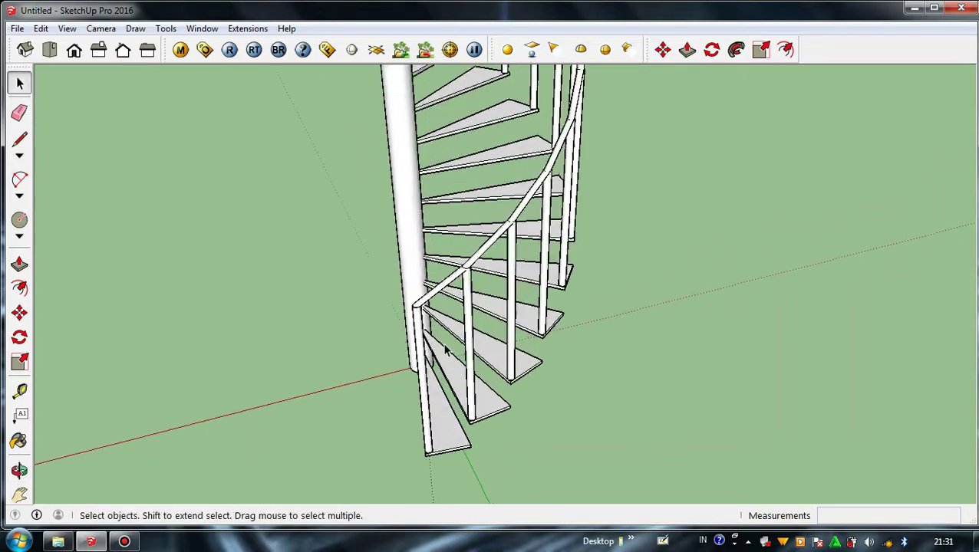
left_click(418, 260)
scroll(418, 261, "down", 5)
key("m")
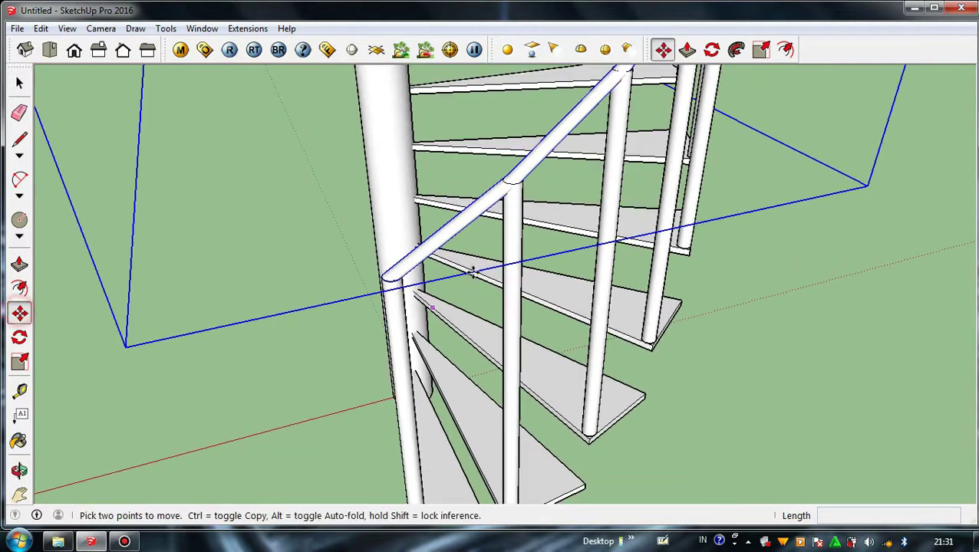
middle_click_drag(418, 260, 410, 176)
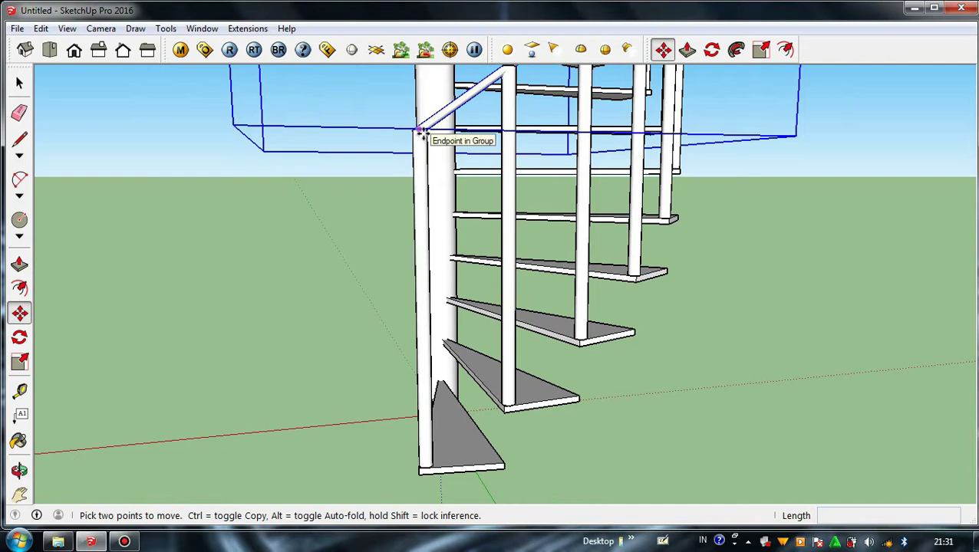
left_click(421, 132)
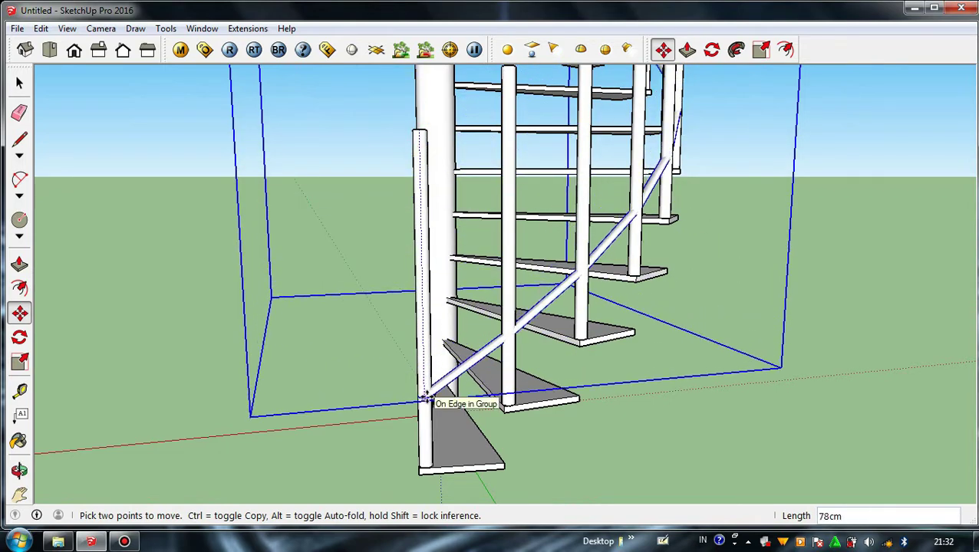
key("ctrl")
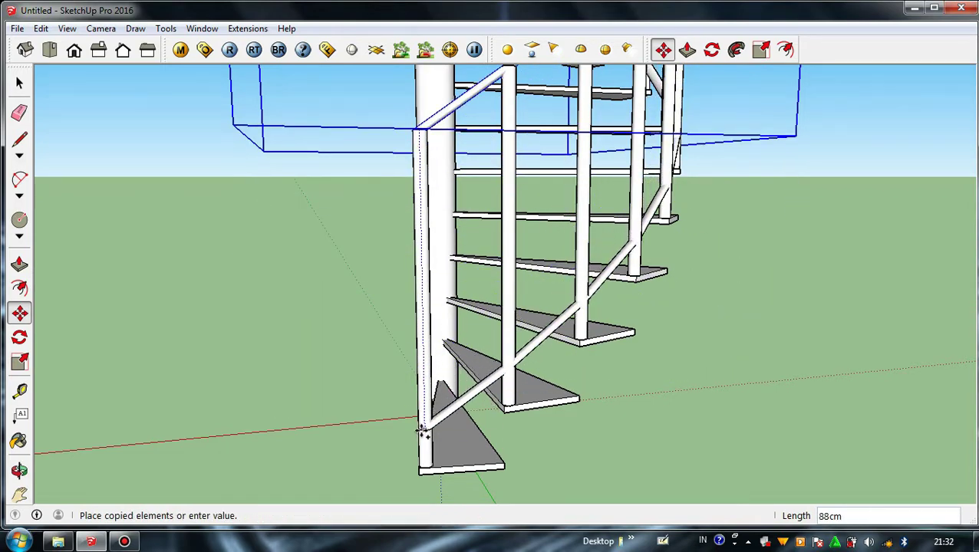
left_click(422, 422)
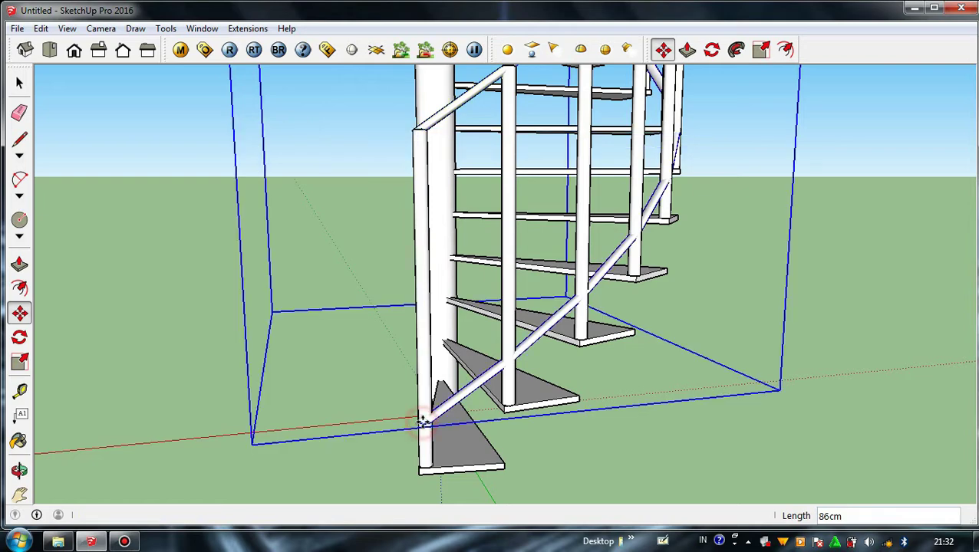
Copy the bottom rail up about 77 cm to just below the handrail, and copy that rail down about 39 cm
left_click(423, 414)
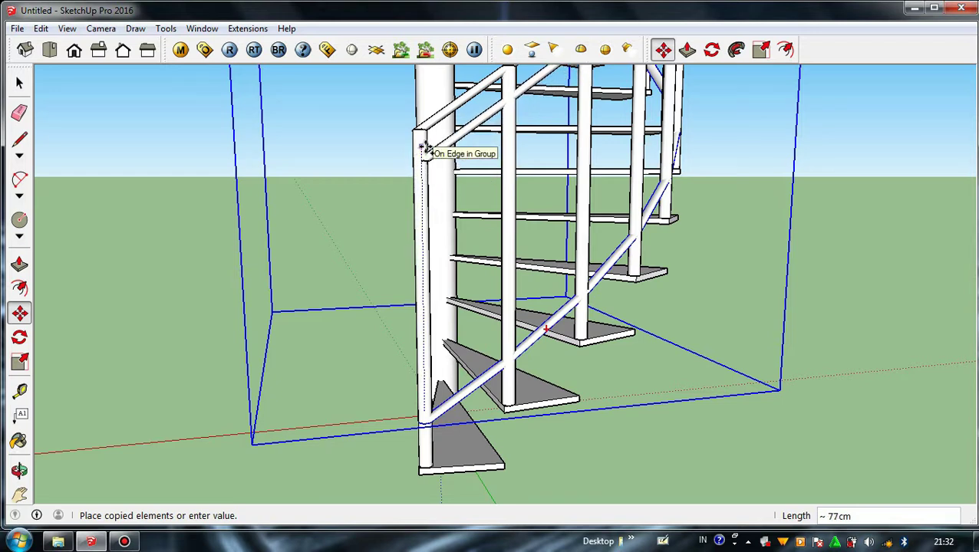
left_click(424, 149)
left_click(420, 172)
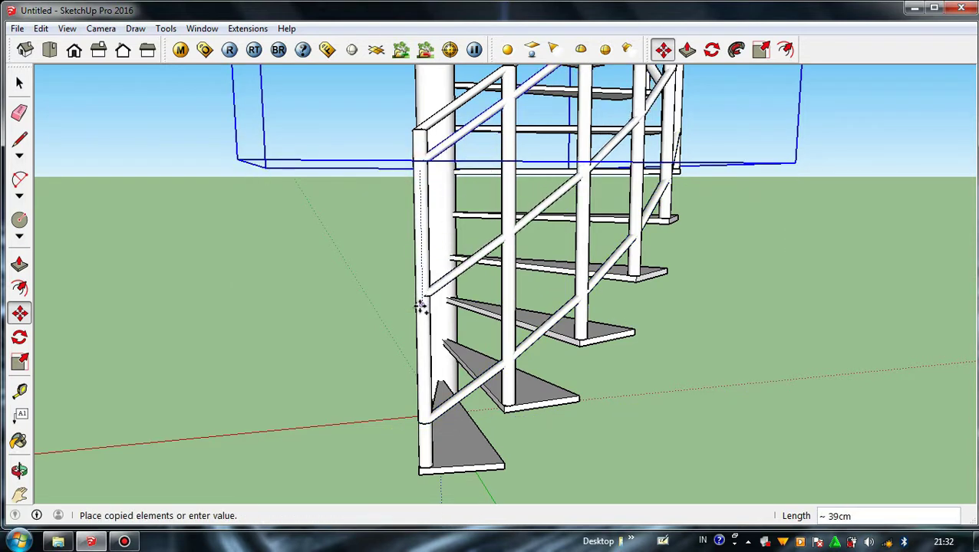
left_click(421, 303)
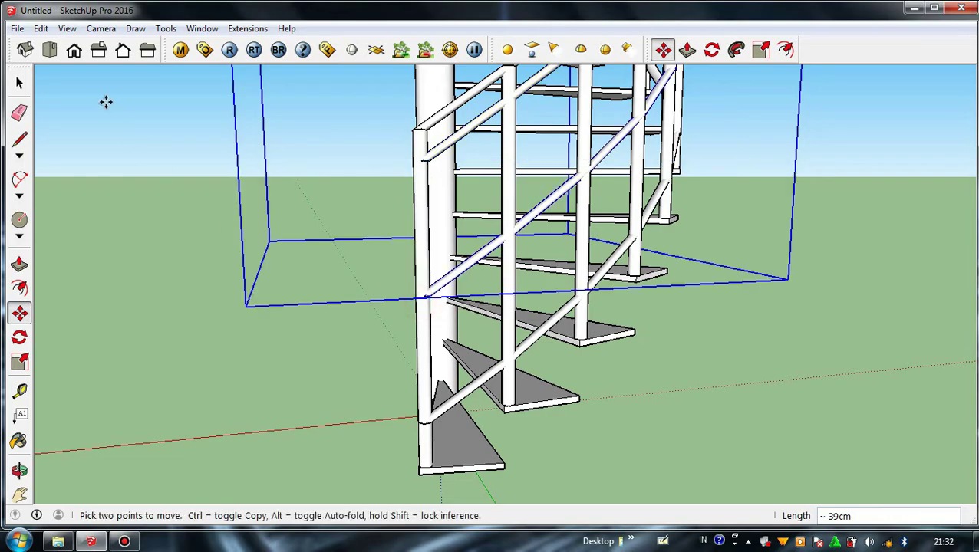
key("space")
middle_click_drag(611, 203, 322, 344)
scroll(801, 204, "down", 5)
left_click(750, 242)
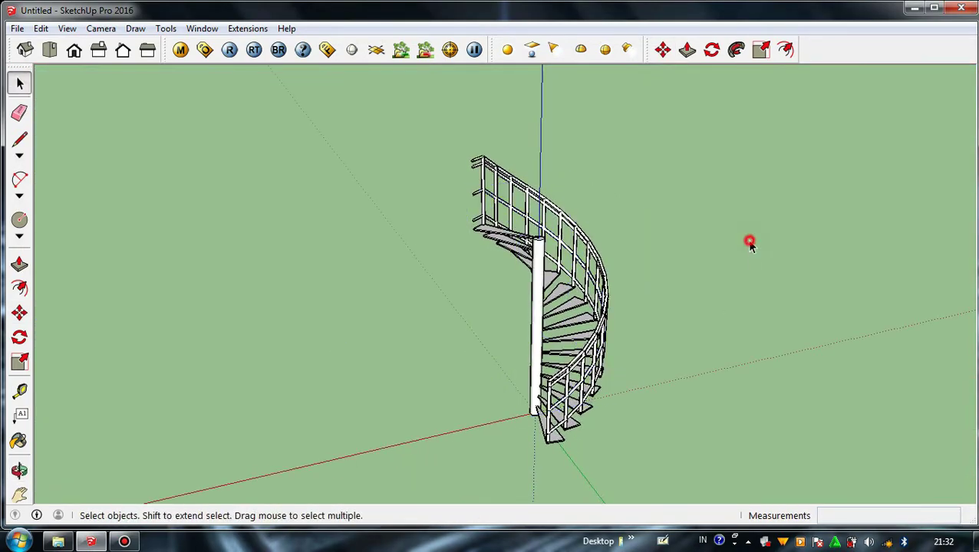
Draw a rectangle about 148 by 161 cm on the ground across the red axis, beside the staircase's central column
scroll(518, 217, "up", 5)
middle_click_drag(520, 216, 399, 307)
scroll(534, 253, "down", 3)
mouse_move(536, 255)
middle_mouse_down()
mouse_move(438, 291)
mouse_move(754, 365)
mouse_move(525, 247)
middle_mouse_up()
scroll(458, 221, "up", 3)
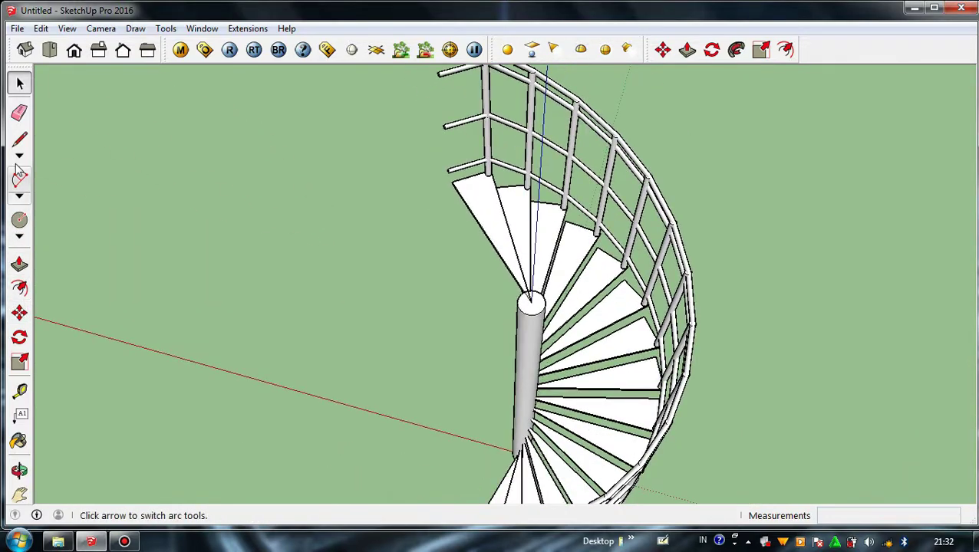
left_click(19, 239)
left_click(46, 259)
scroll(500, 291, "down", 3)
scroll(416, 360, "up", 2)
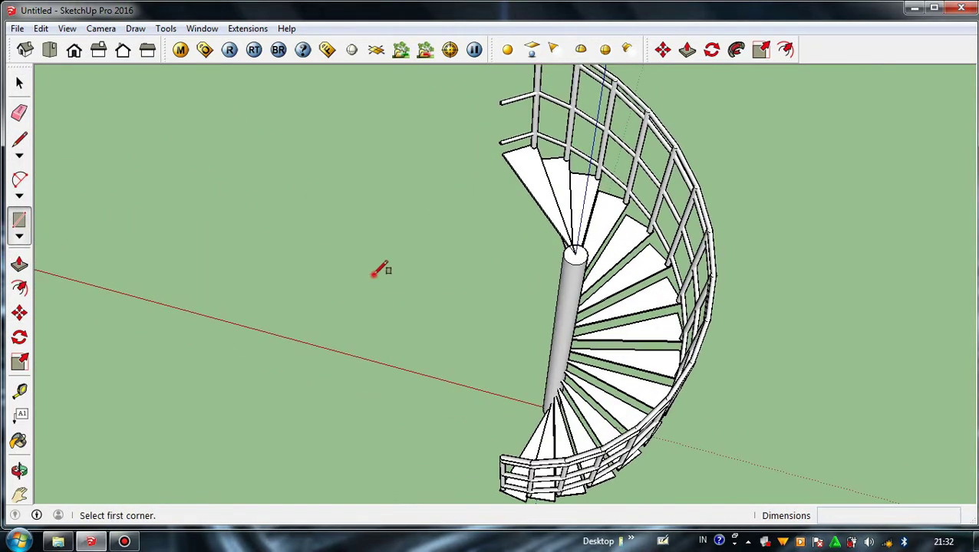
left_click(457, 443)
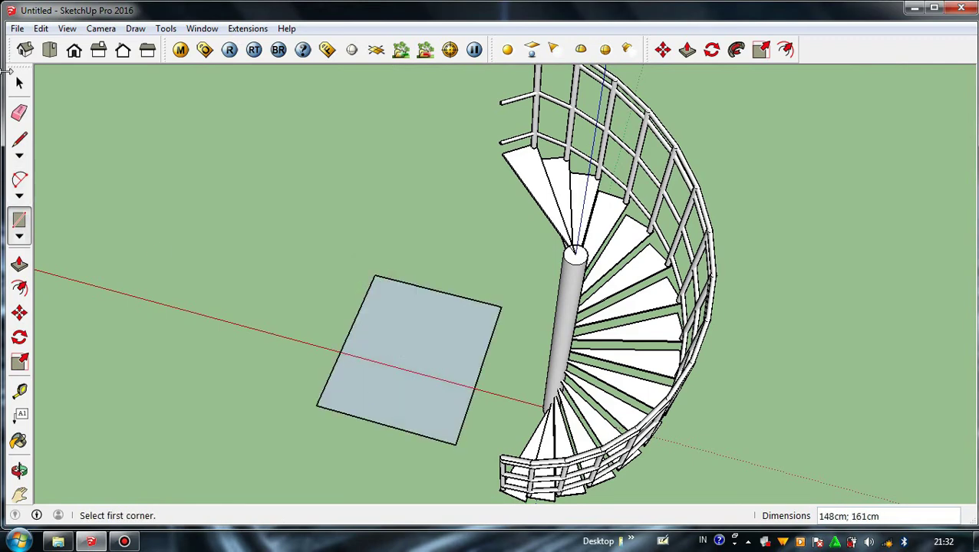
Select the ground rectangle with its edges and turn it into a group
left_click(386, 383)
right_click(386, 381)
left_click(474, 282)
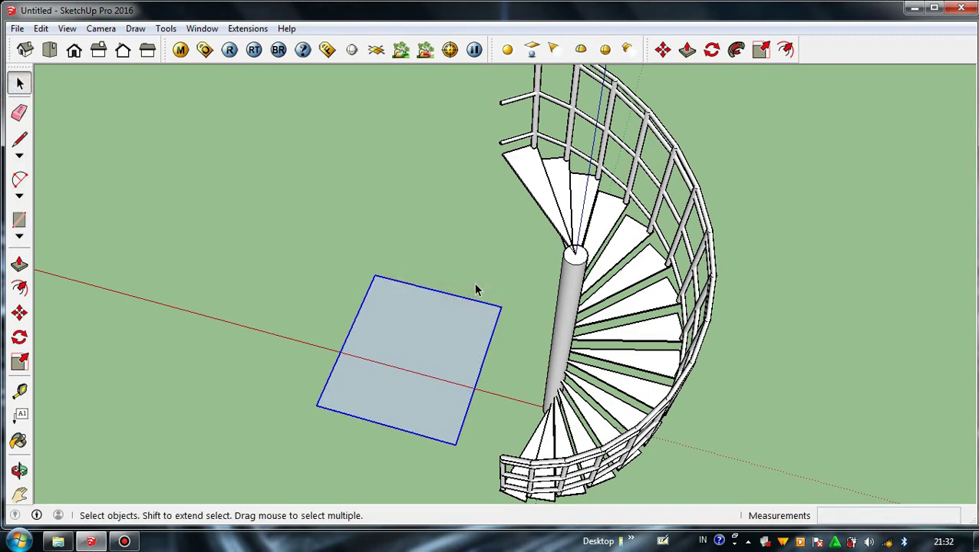
Move the rectangle group by its corner up to the outer corner of the staircase's top tread
left_click(19, 311)
scroll(382, 252, "up", 2)
left_click(370, 285)
scroll(574, 122, "up", 4)
middle_click_drag(575, 122, 456, 78)
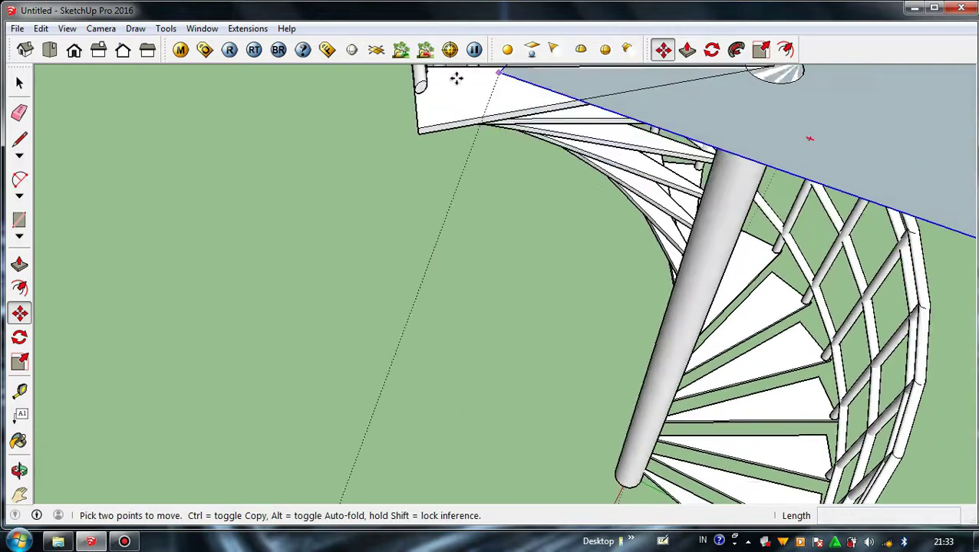
scroll(455, 84, "up", 3)
left_click(397, 150)
middle_click_drag(397, 149, 531, 77)
scroll(466, 218, "down", 6)
scroll(500, 115, "up", 4)
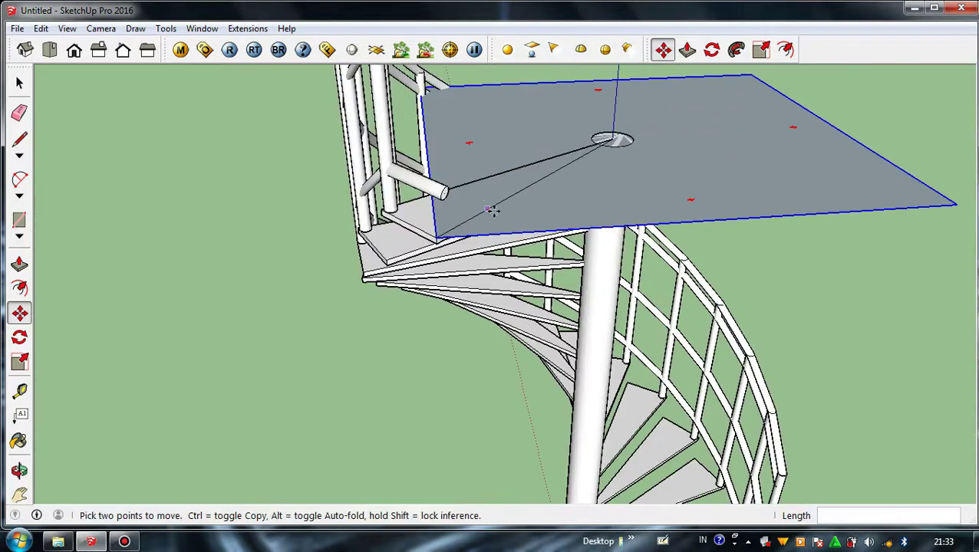
Rotate the rectangle about the top tread's outer corner so its side lines up with the tread's edge toward the column
left_click(20, 338)
scroll(432, 242, "up", 2)
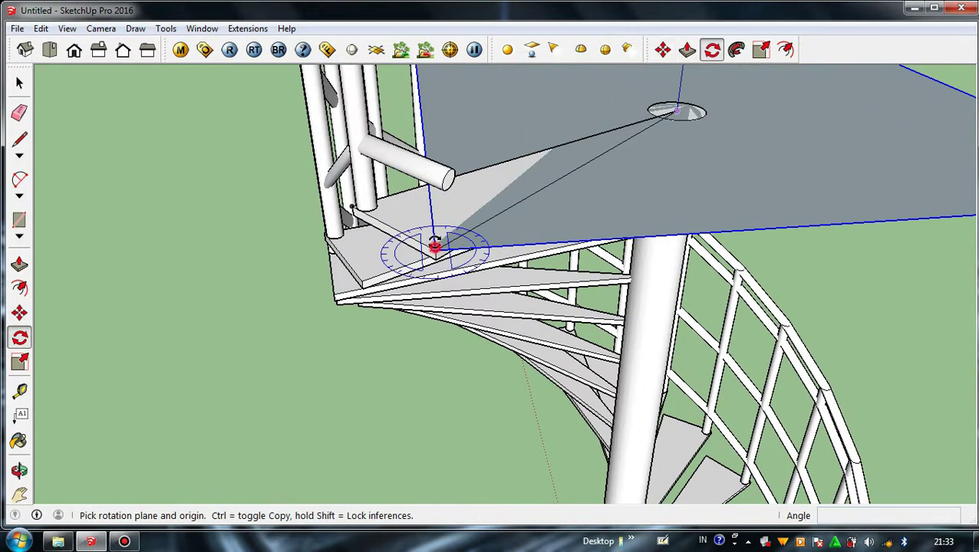
left_click(435, 247)
left_click(430, 221)
left_click(481, 225)
Open the rectangle group and extrude its face down into a slab as thick as the top tread
left_click(20, 86)
middle_click_drag(465, 234, 661, 238)
double_click(661, 239)
left_click(19, 264)
scroll(621, 255, "up", 2)
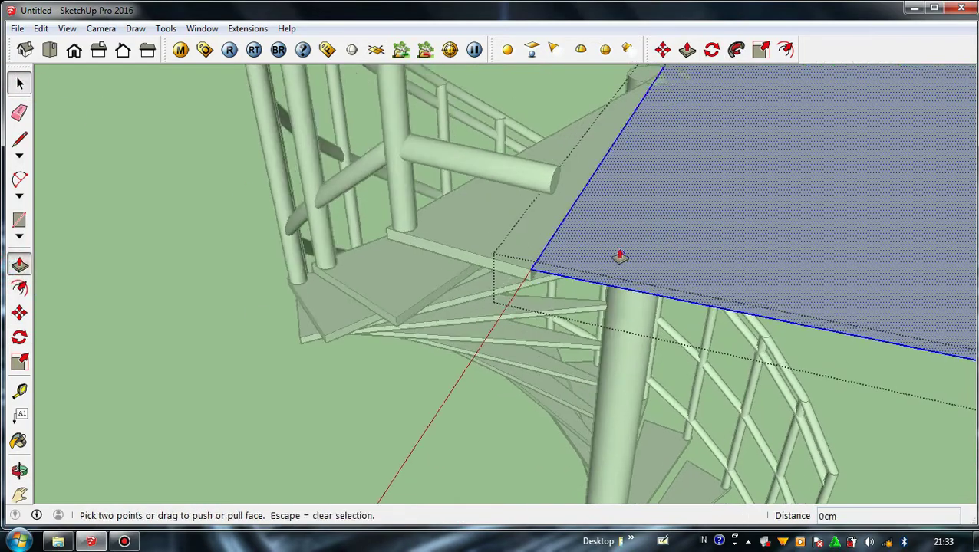
left_click(524, 280)
Move the whole slab up by the rise between two treads so it sits one step above the top tread, and close its group
left_click(20, 82)
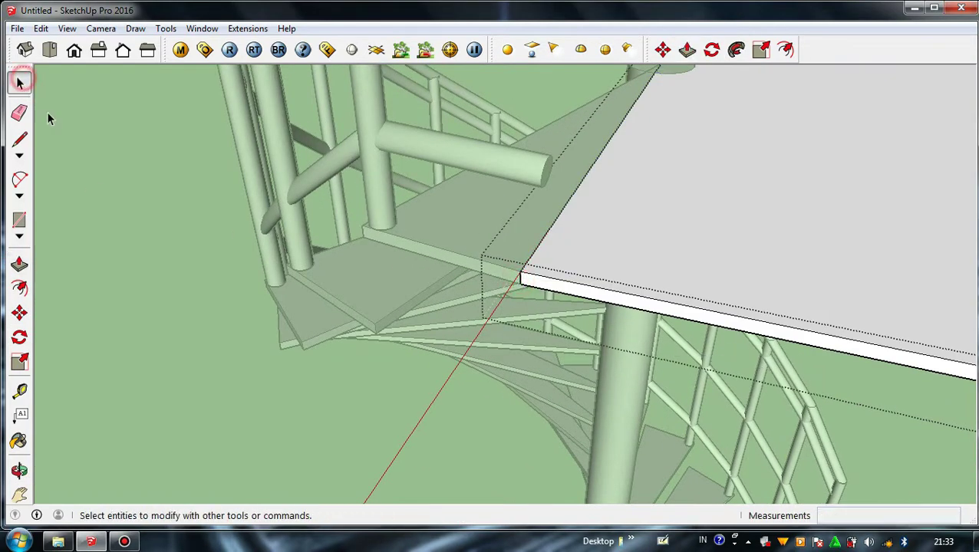
middle_click_drag(460, 284, 560, 234)
left_click(702, 135)
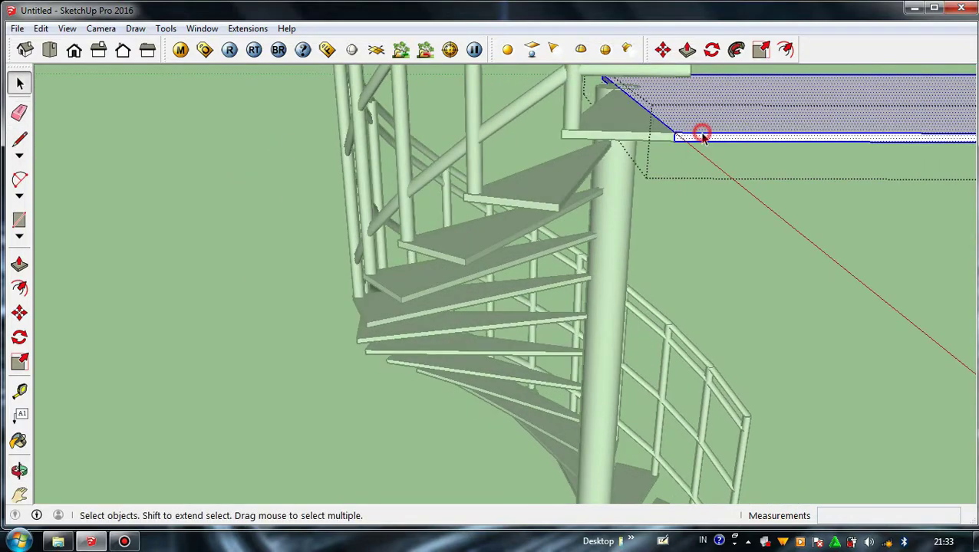
left_click(20, 313)
scroll(572, 136, "up", 3)
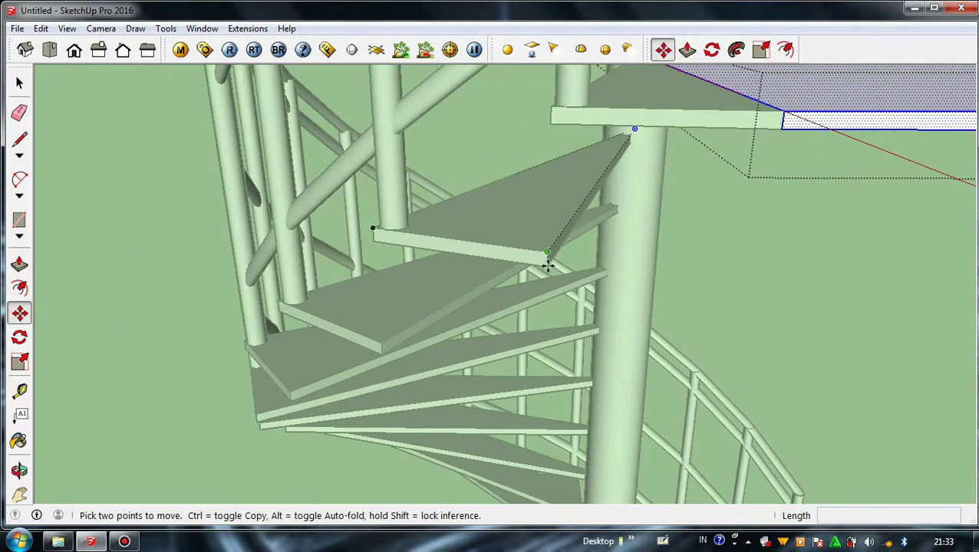
scroll(547, 267, "down", 6)
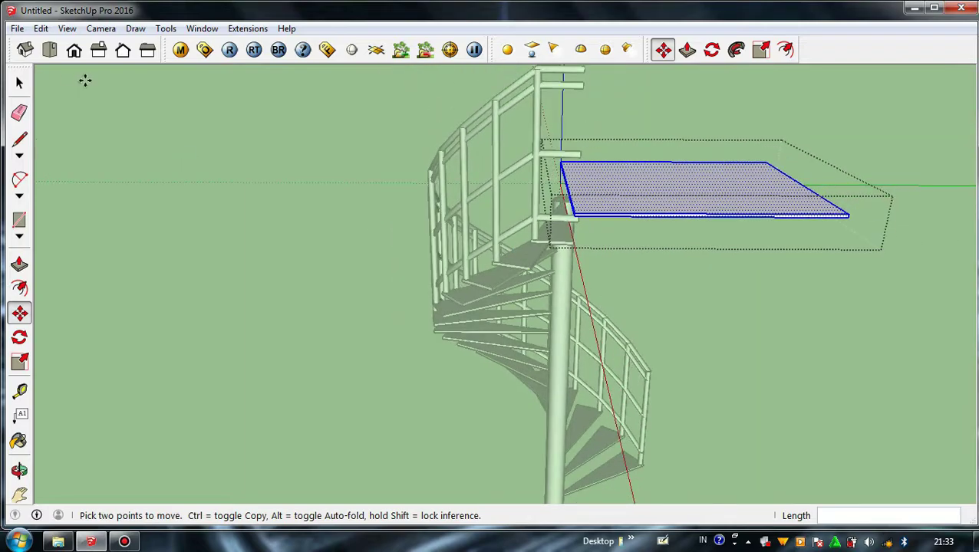
left_click(20, 82)
middle_click_drag(535, 178, 399, 219)
left_click(21, 83)
left_click(160, 110)
scroll(506, 244, "down", 3)
middle_click_drag(660, 192, 330, 219)
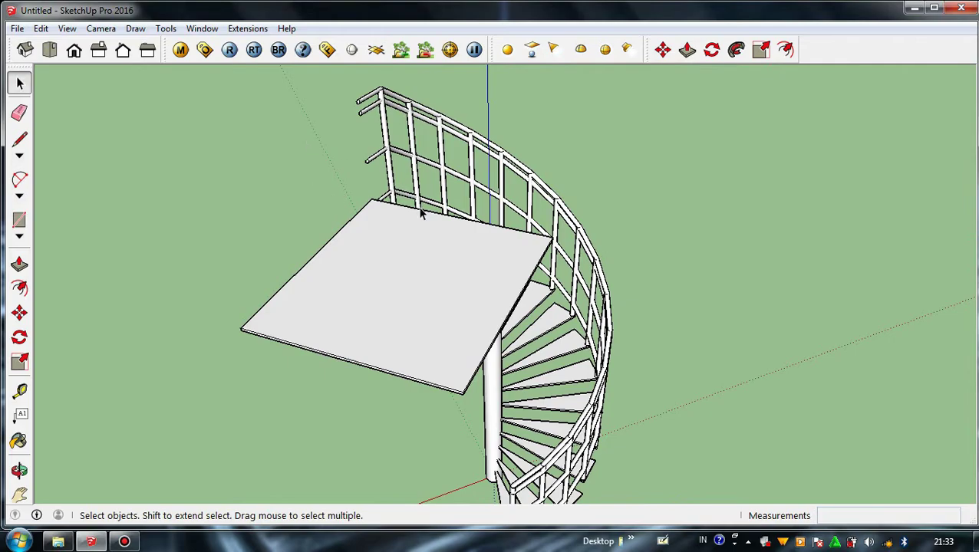
middle_click_drag(420, 213, 284, 352)
scroll(461, 310, "up", 3)
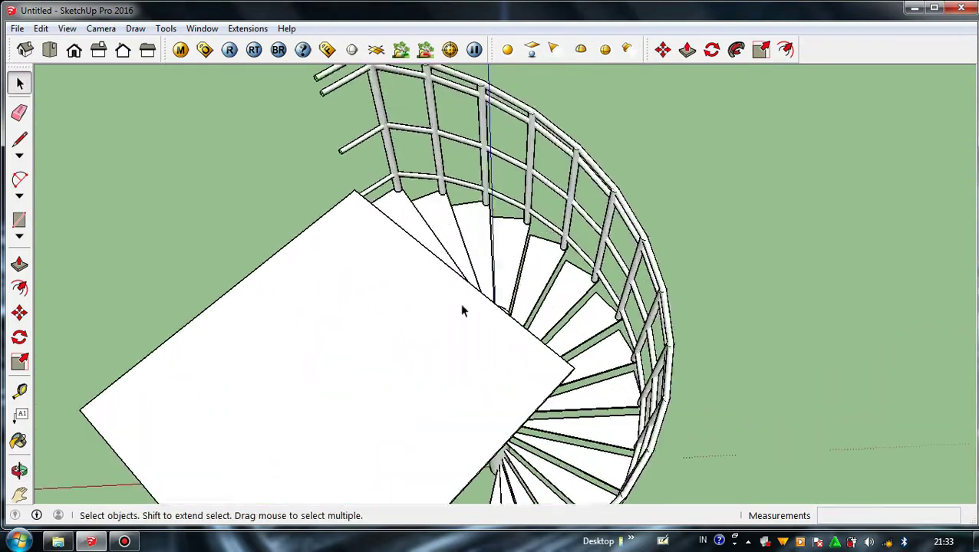
scroll(462, 310, "down", 3)
middle_click_drag(462, 310, 429, 211)
scroll(306, 314, "up", 2)
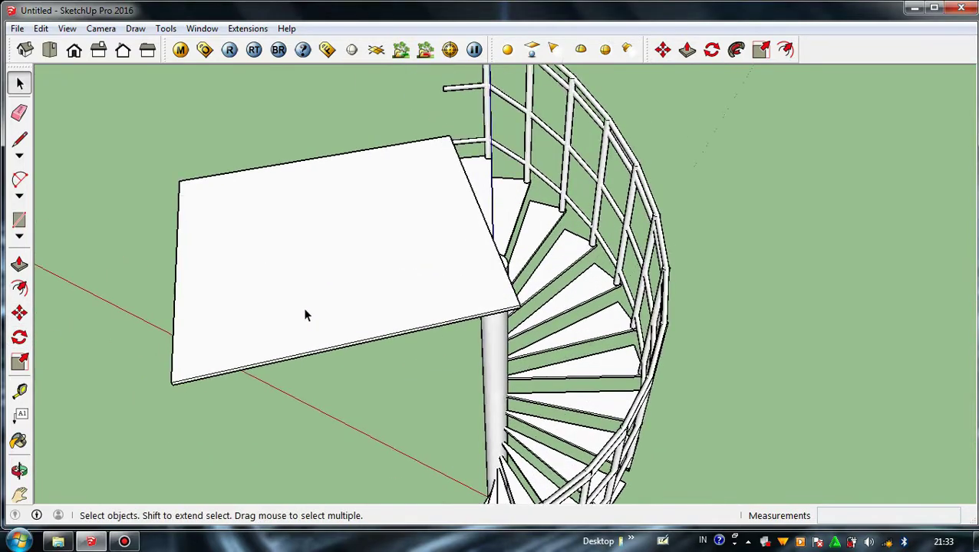
Open the slab group and pull its bottom face down to the underside of the top tread
middle_click_drag(306, 314, 401, 92)
scroll(344, 179, "up", 2)
double_click(344, 179)
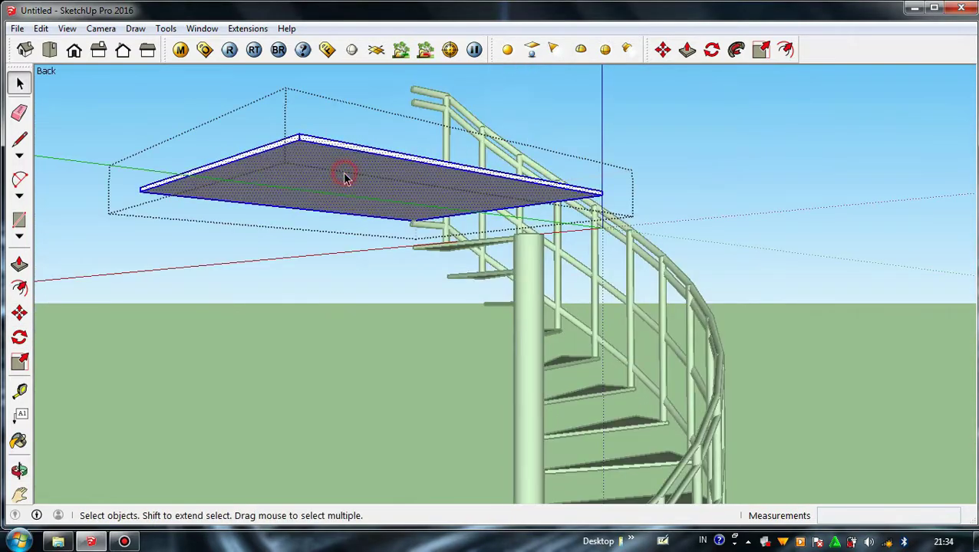
left_click(25, 271)
scroll(383, 201, "up", 2)
middle_click_drag(418, 206, 955, 85)
scroll(485, 249, "up", 2)
middle_click_drag(484, 249, 734, 221)
left_click_drag(734, 221, 704, 280)
middle_click_drag(703, 280, 540, 393)
scroll(540, 393, "down", 4)
left_click(19, 83)
scroll(460, 319, "down", 2)
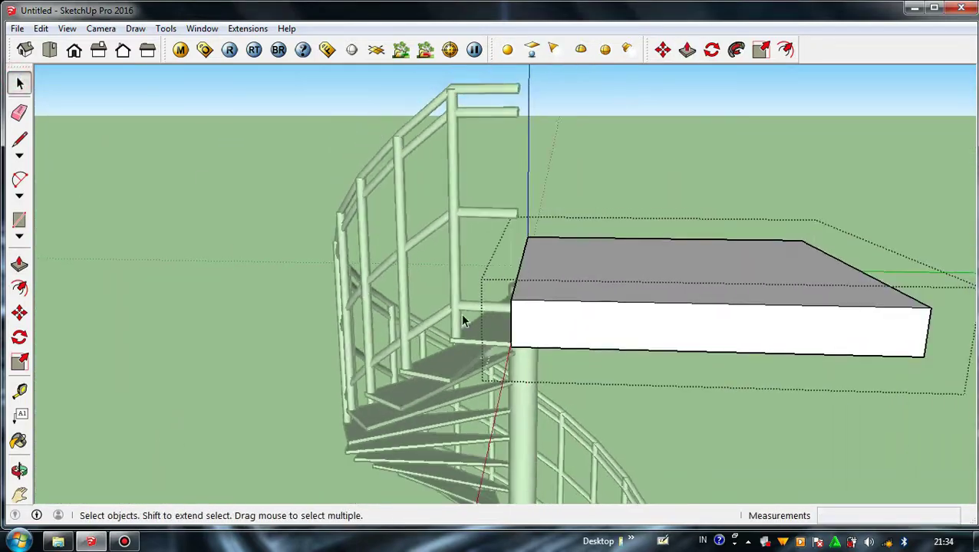
Place a guide line 300 cm from the slab's edge beside the top tread, parallel to that edge
middle_click_drag(462, 318, 322, 309)
scroll(509, 393, "down", 3)
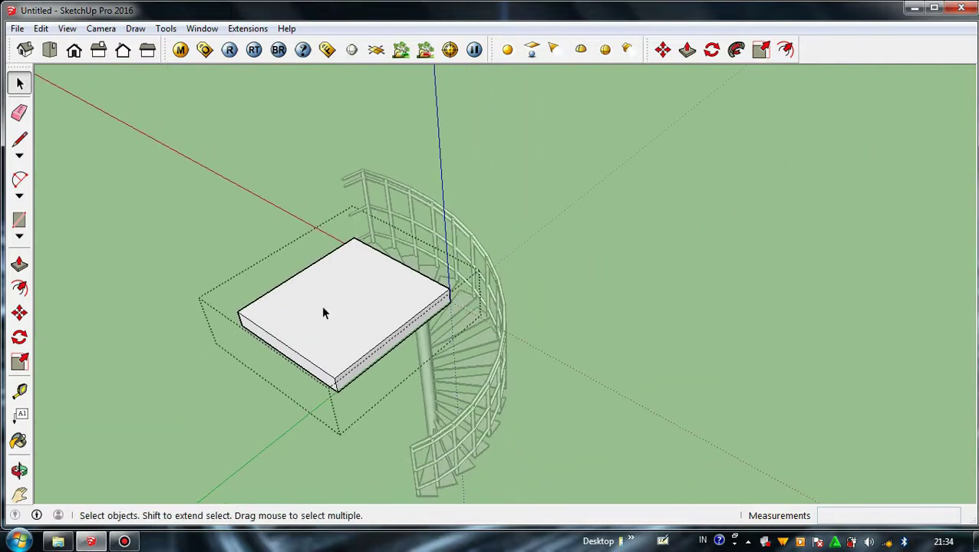
scroll(378, 280, "down", 1)
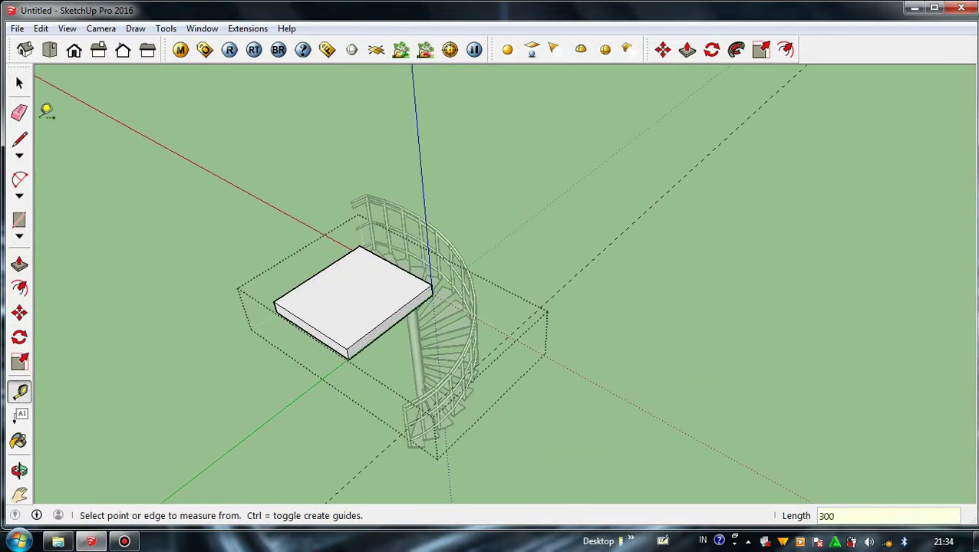
Extend the slab's far end face to the 300 cm guide, erase the guide and close the slab group
left_click(337, 349)
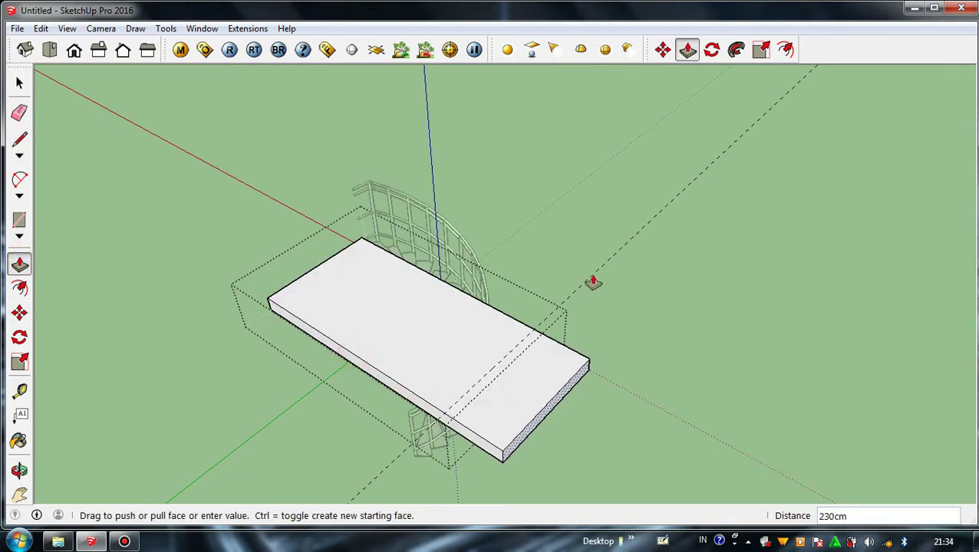
middle_click_drag(382, 477, 661, 344)
middle_click_drag(671, 292, 542, 350)
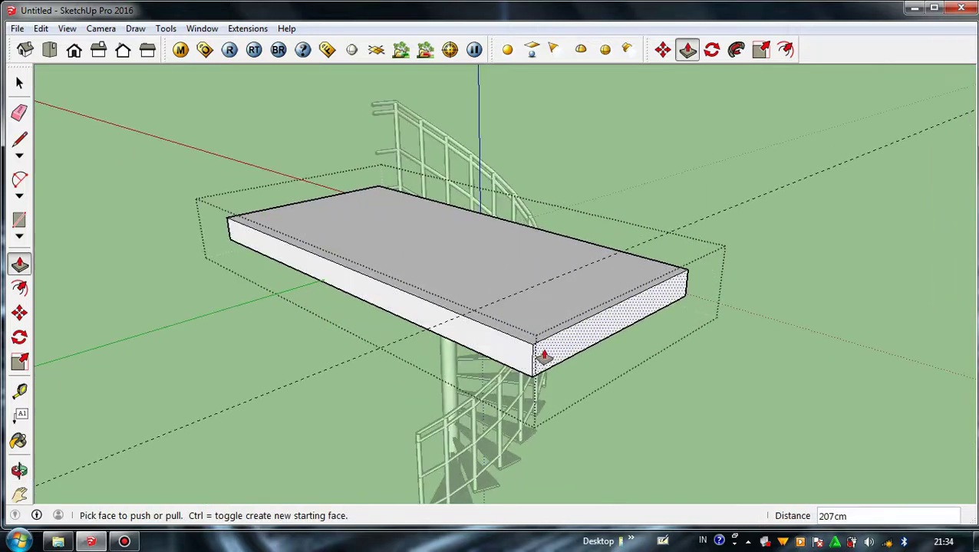
left_click(475, 317)
middle_click_drag(476, 310, 474, 324)
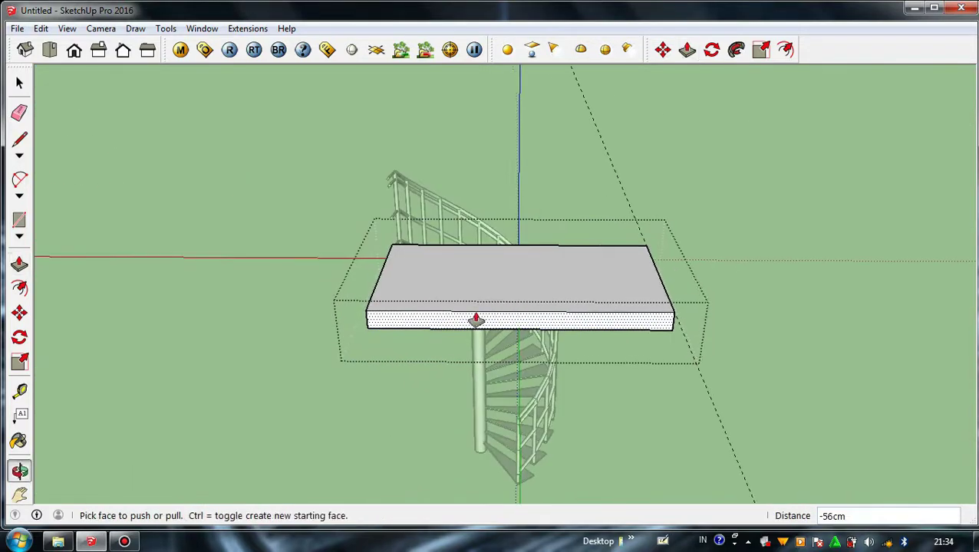
key("e")
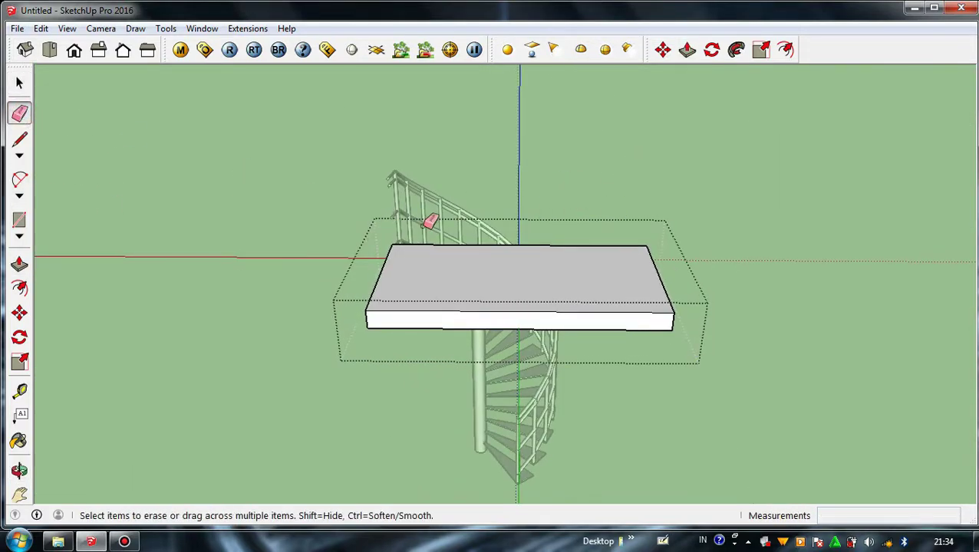
middle_click_drag(429, 222, 261, 299)
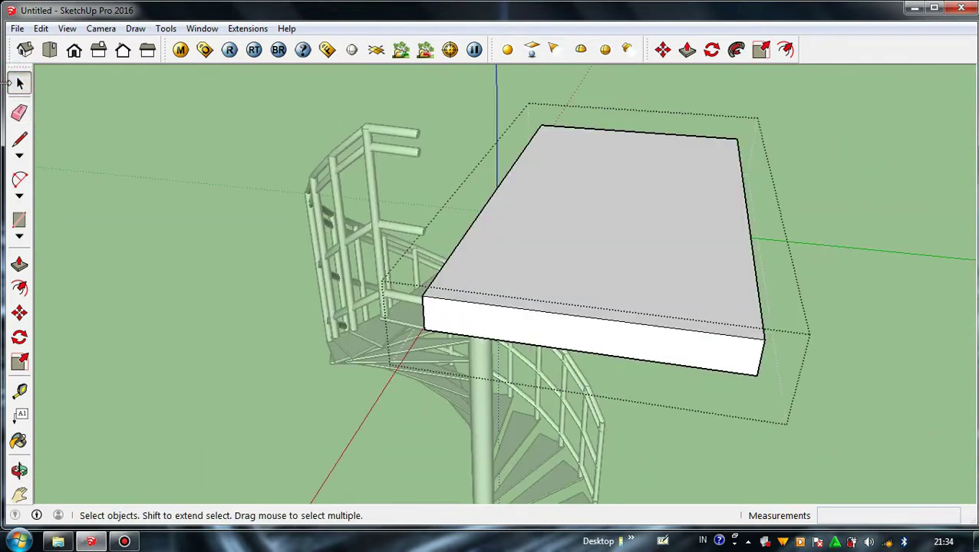
left_click(255, 297)
Draw a circle of about 2 cm radius at the base of the top tread's baluster, matching the baluster's outline
scroll(406, 270, "up", 3)
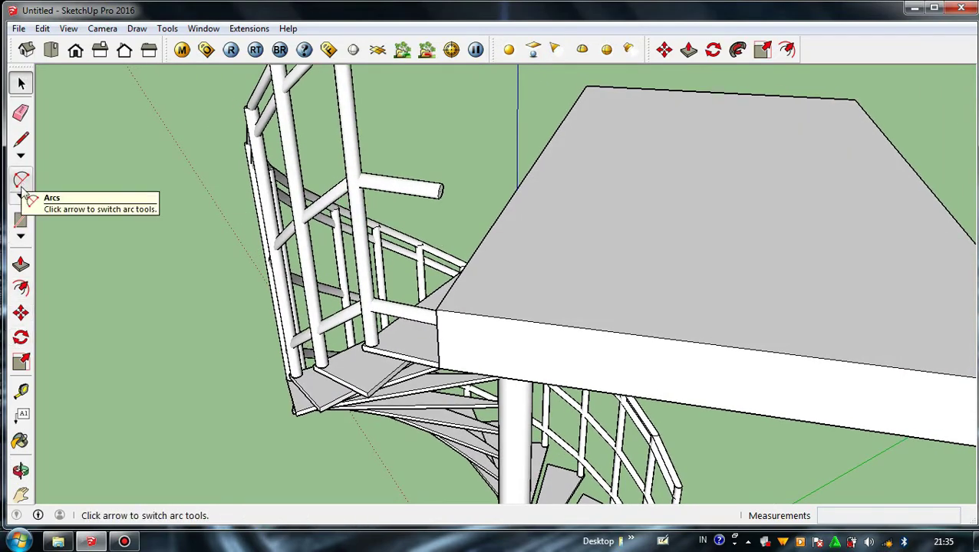
left_click(22, 237)
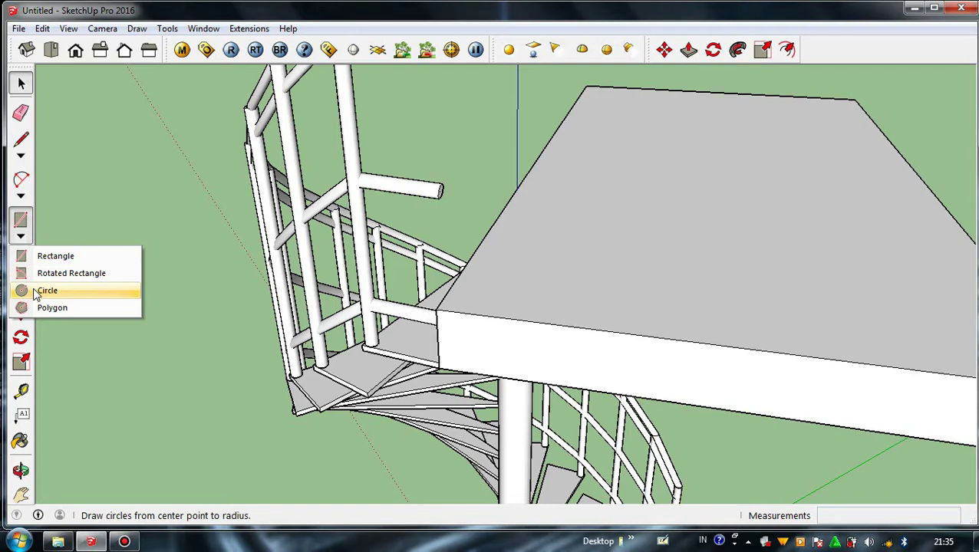
left_click(43, 291)
middle_click_drag(459, 301, 502, 317)
scroll(482, 257, "up", 5)
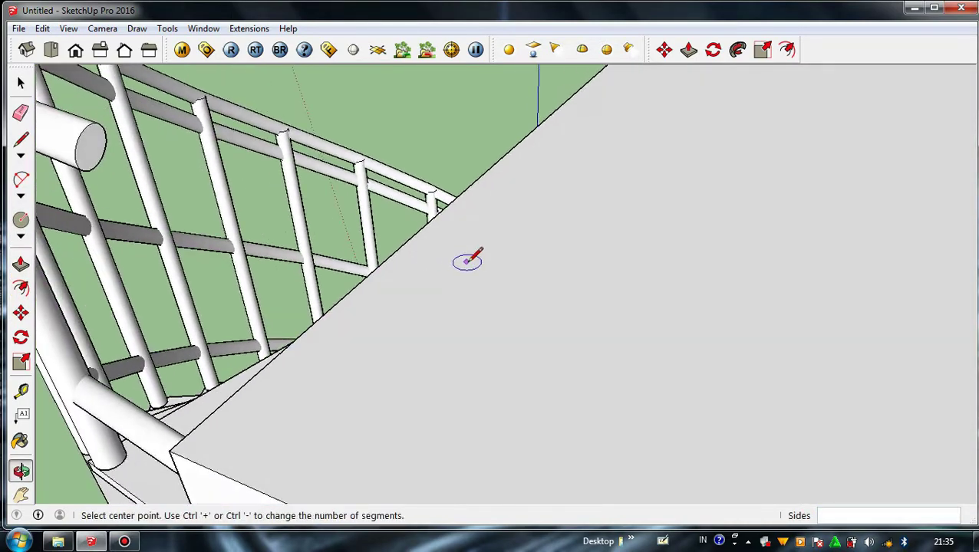
scroll(467, 263, "down", 1)
scroll(692, 299, "down", 2)
scroll(249, 409, "up", 5)
middle_click_drag(232, 405, 244, 425)
scroll(241, 414, "up", 6)
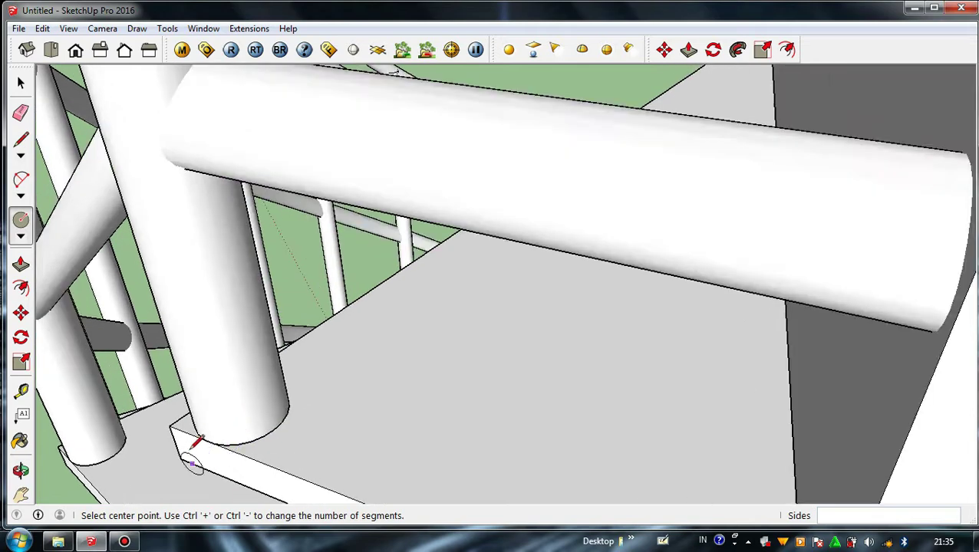
scroll(184, 430, "up", 4)
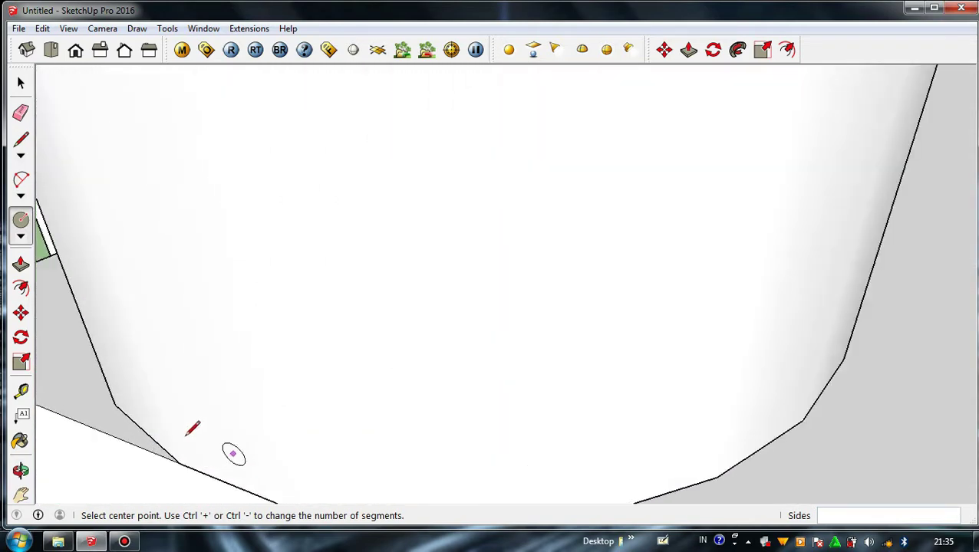
middle_click_drag(192, 431, 516, 525)
middle_click_drag(802, 349, 687, 351)
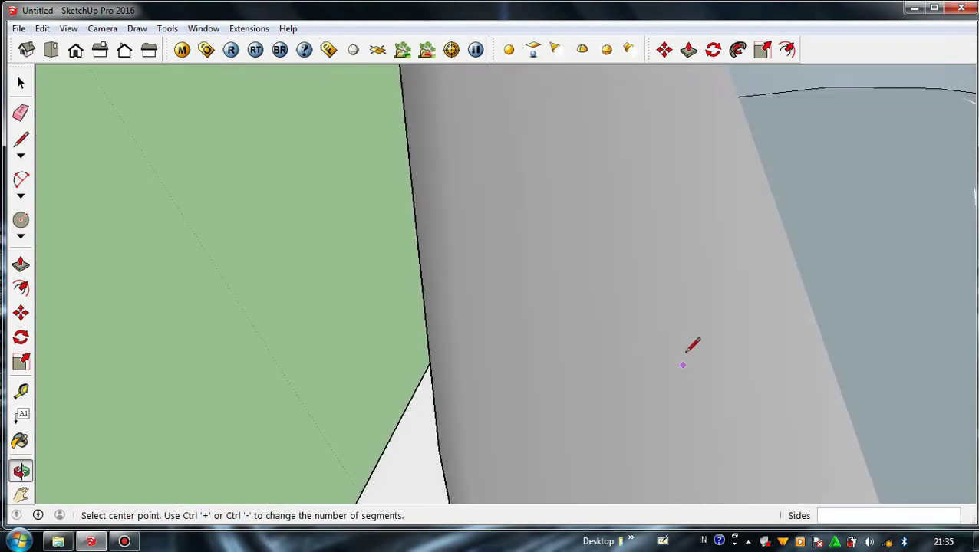
middle_click_drag(779, 302, 236, 287)
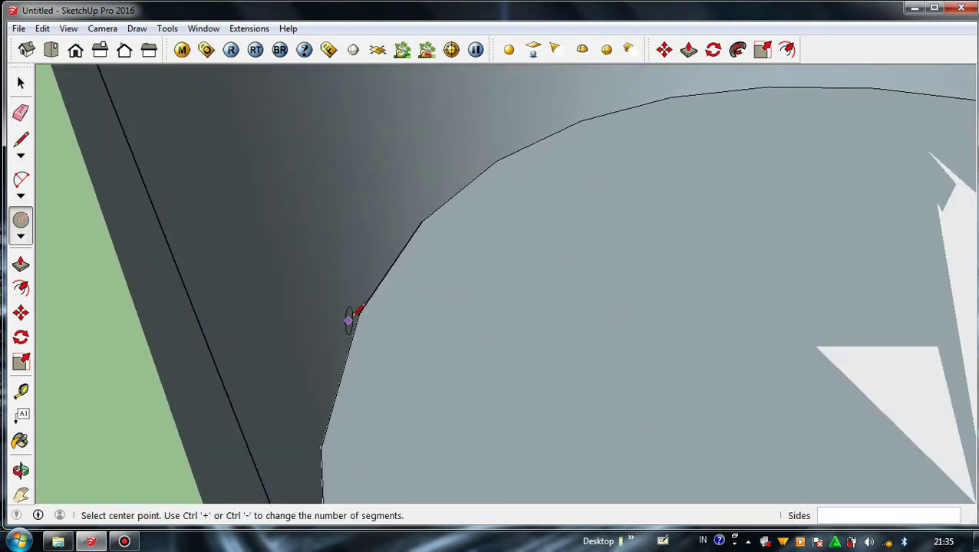
middle_click_drag(360, 310, 253, 214)
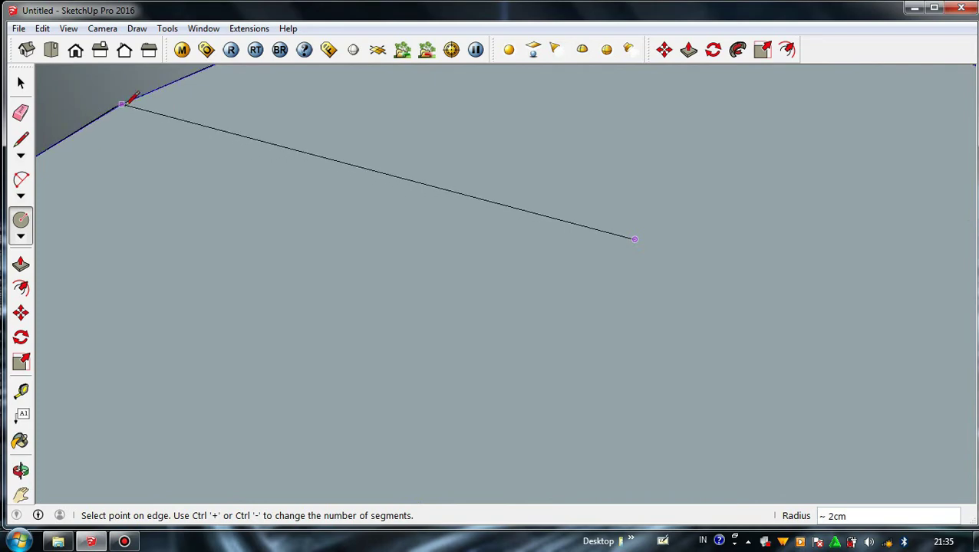
left_click(118, 108)
middle_click_drag(112, 154, 508, 222)
scroll(428, 261, "down", 5)
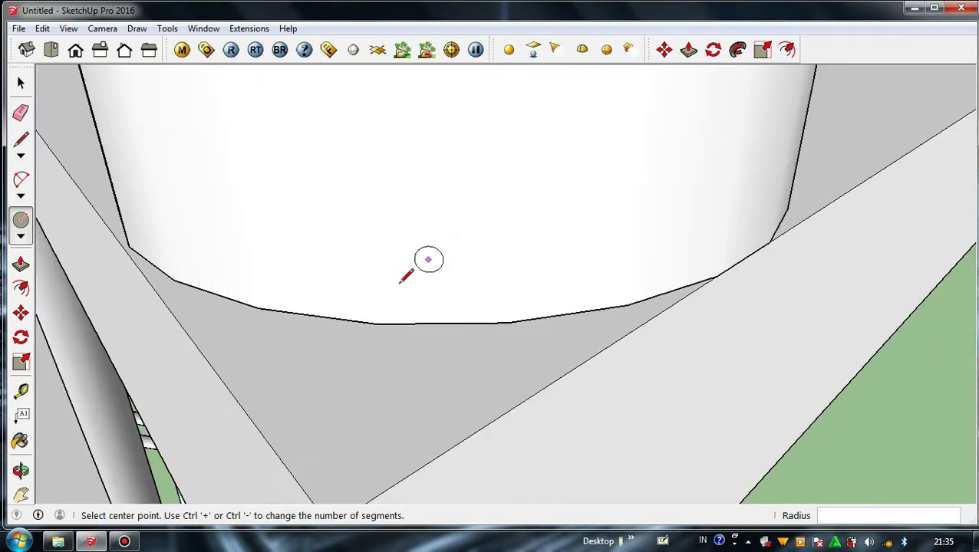
Copy the circle from the baluster's base onto the slab's top face, near the slab corner beside the top tread
left_click(14, 81)
scroll(367, 277, "down", 3)
left_click_drag(735, 404, 735, 396)
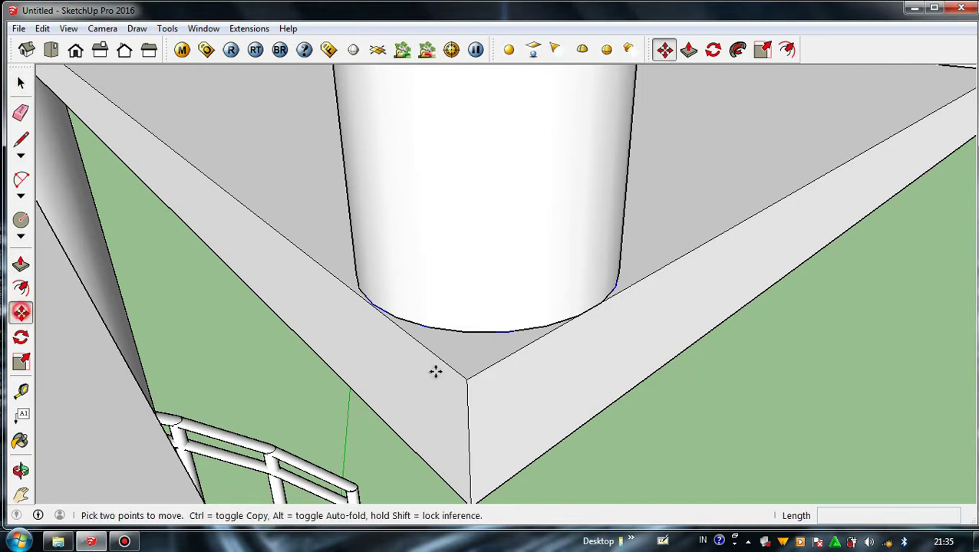
left_click(553, 326)
key("ctrl")
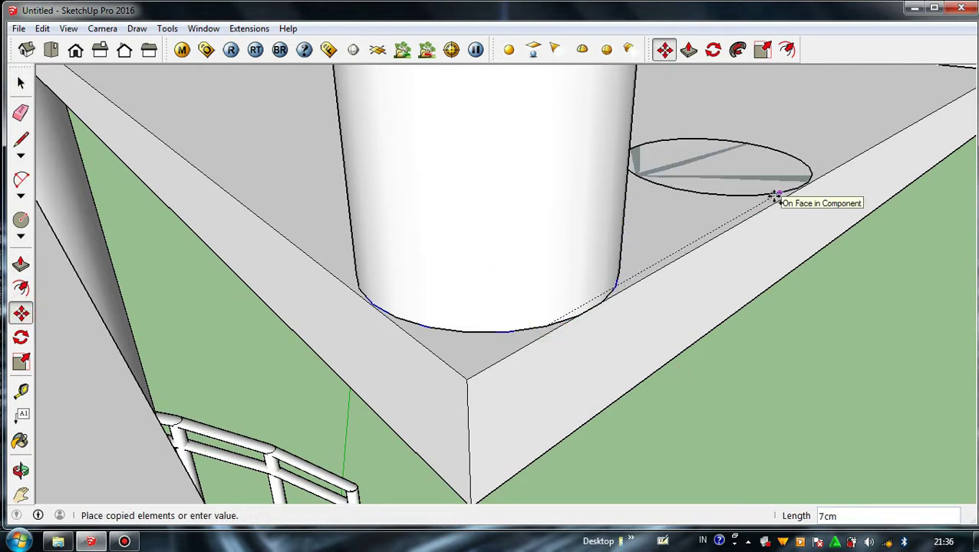
scroll(782, 187, "up", 4)
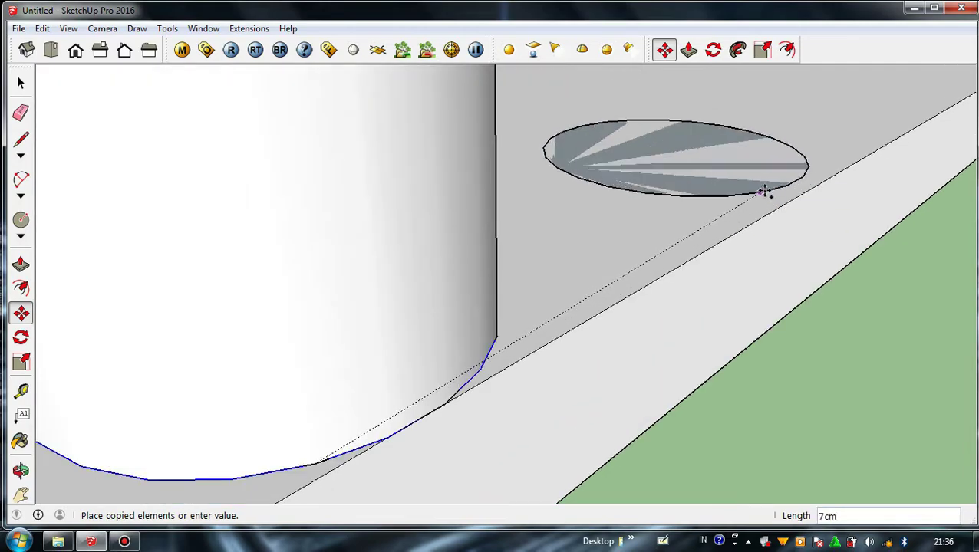
left_click(769, 194)
scroll(371, 350, "down", 8)
middle_click_drag(384, 323, 431, 322)
scroll(505, 294, "up", 1)
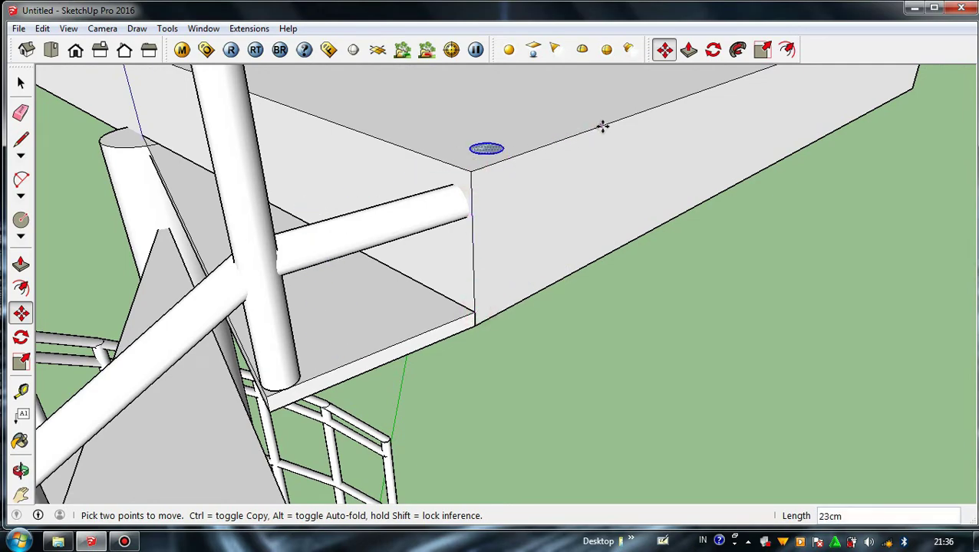
middle_click_drag(601, 126, 364, 270)
key("space")
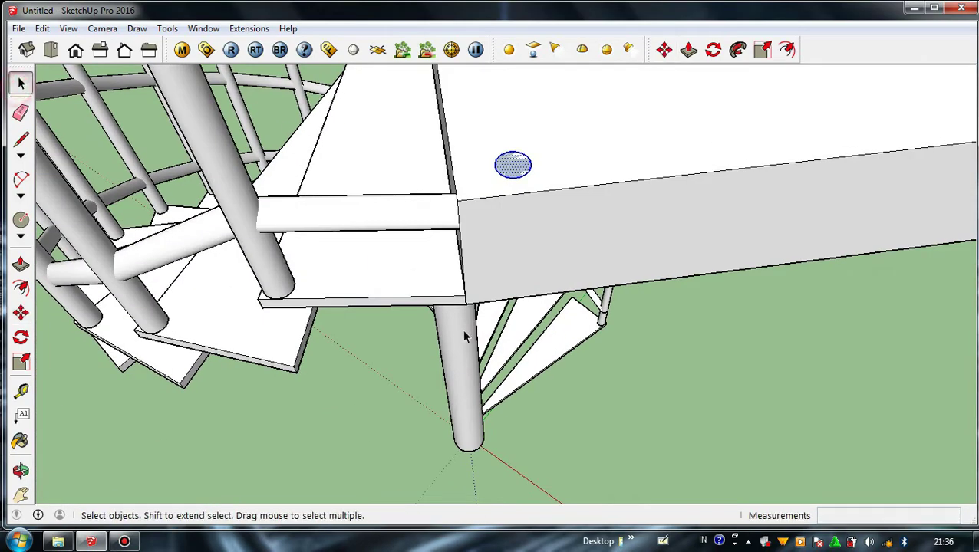
Turn the circle on the slab's corner into a component named gg
scroll(464, 336, "down", 4)
middle_click_drag(464, 330, 439, 288)
scroll(438, 288, "up", 3)
scroll(437, 288, "down", 1)
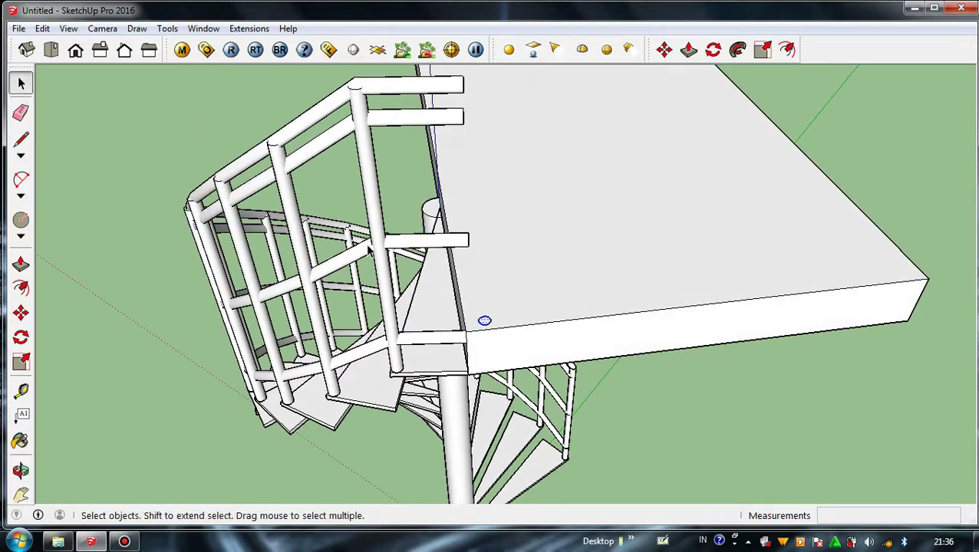
scroll(426, 310, "down", 3)
scroll(426, 312, "up", 2)
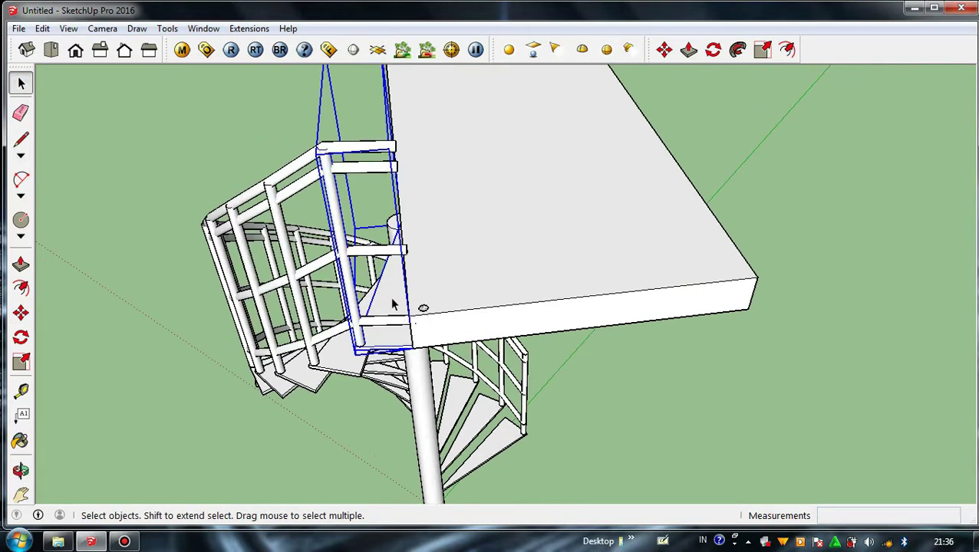
scroll(415, 312, "up", 2)
scroll(415, 312, "down", 1)
scroll(419, 315, "up", 1)
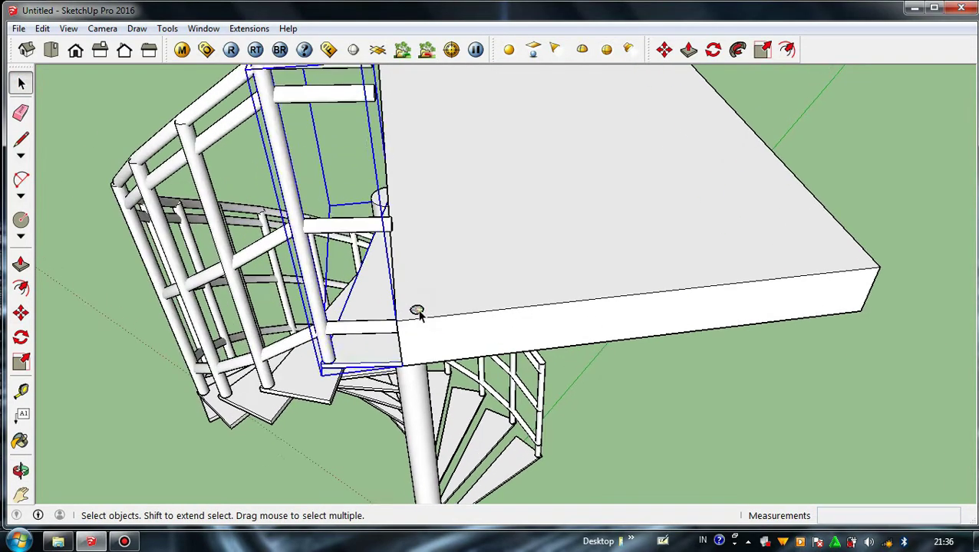
right_click(419, 315)
left_click(484, 152)
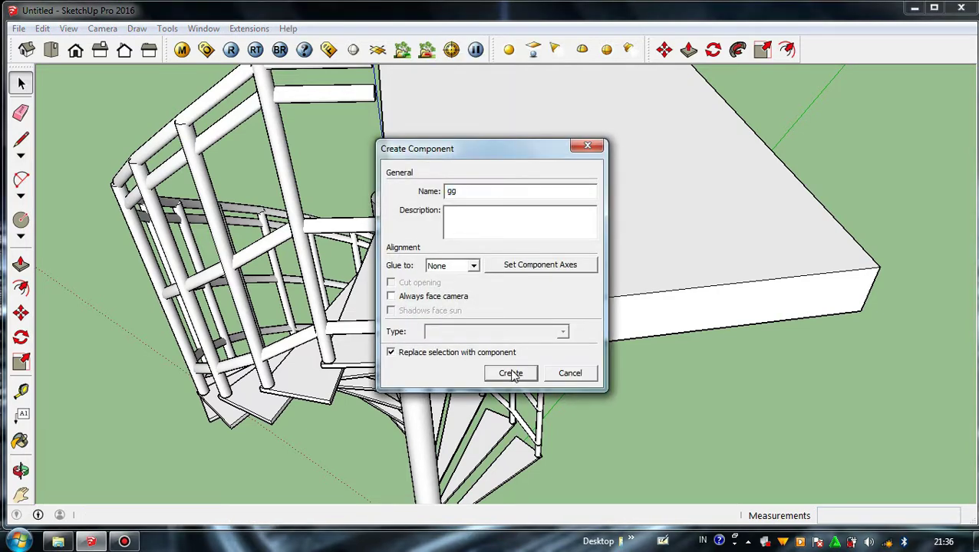
left_click(511, 374)
Open the circle component, extrude it upward about 84 cm to the upper rail's height, and close it
scroll(415, 312, "up", 4)
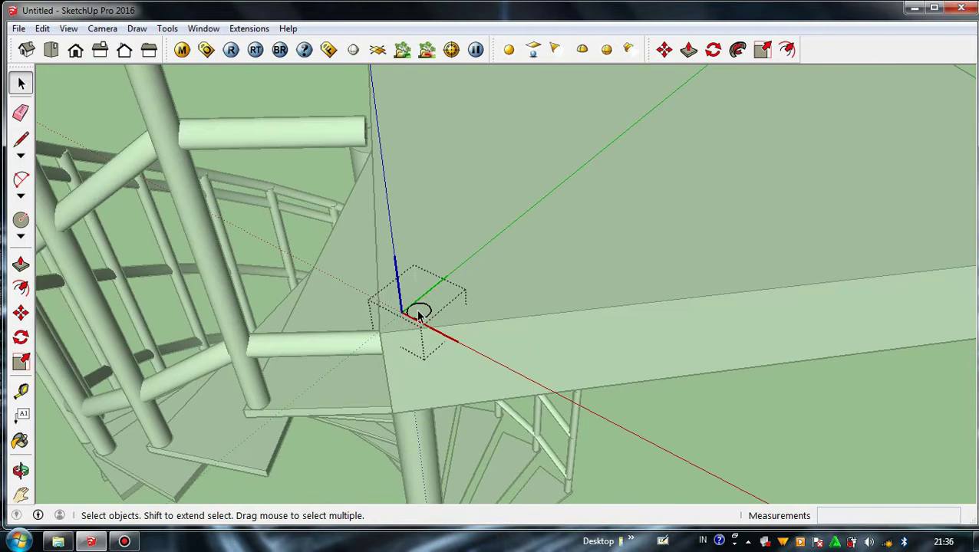
left_click(420, 316)
scroll(413, 333, "down", 4)
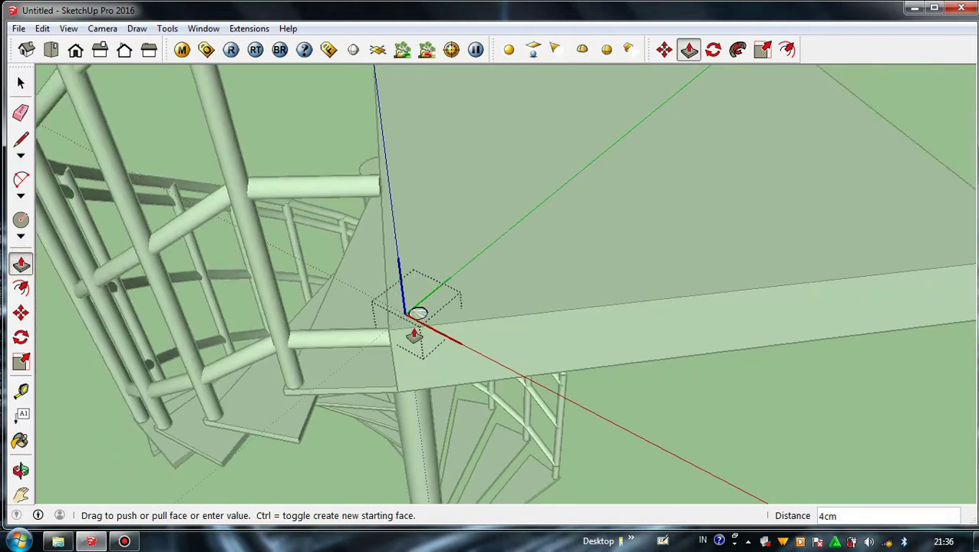
scroll(387, 174, "up", 6)
left_click(280, 178)
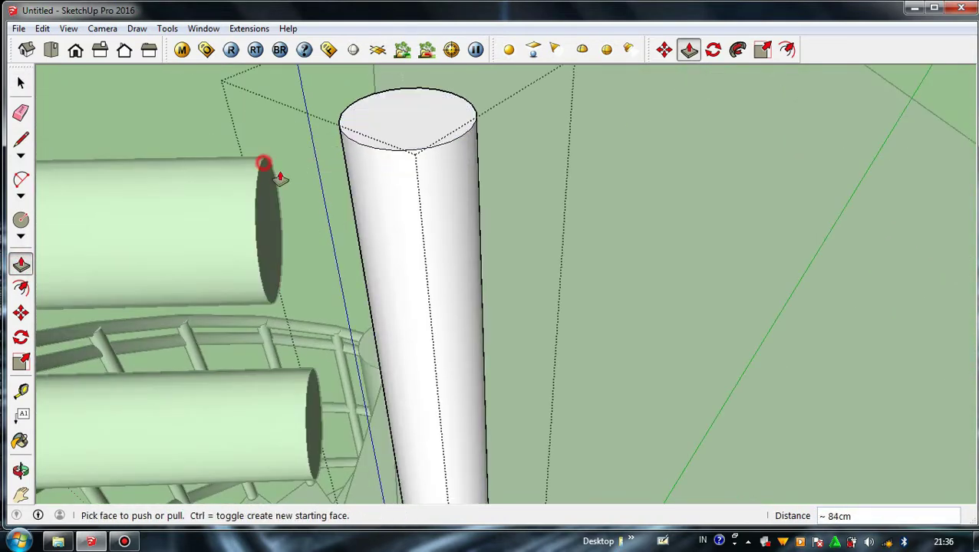
middle_click_drag(414, 318, 368, 247)
key("space")
scroll(368, 247, "up", 2)
left_click(277, 150)
Move the slab baluster about 2 cm so its top centre meets the midpoint of the upper rail's end
left_click(395, 231)
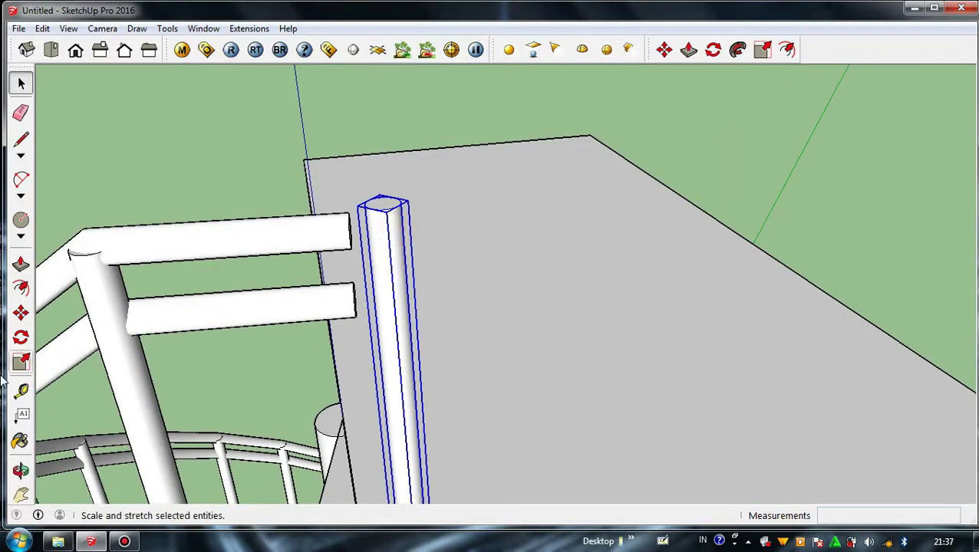
scroll(415, 219, "up", 4)
middle_click_drag(369, 211, 598, 316)
scroll(608, 325, "down", 4)
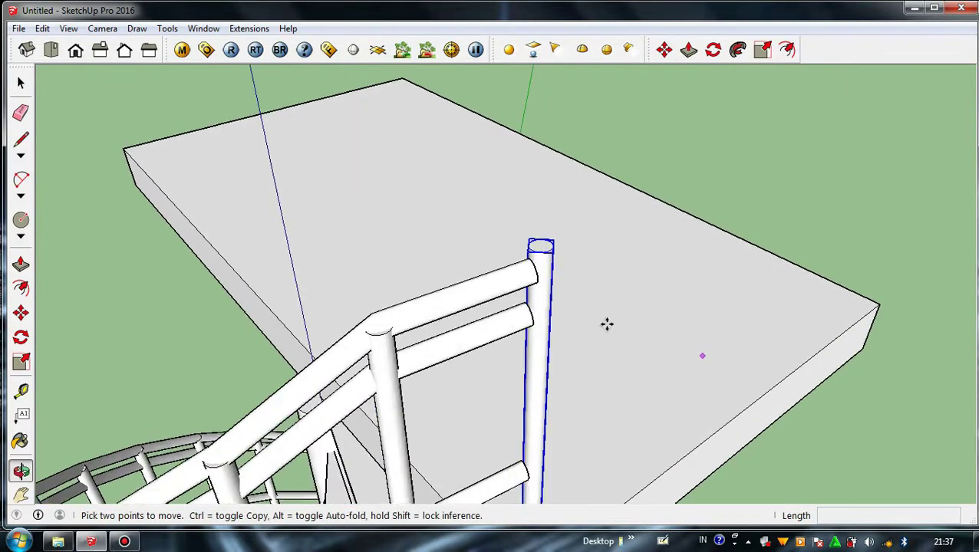
scroll(567, 295, "up", 3)
middle_click_drag(522, 257, 524, 281)
scroll(524, 281, "up", 4)
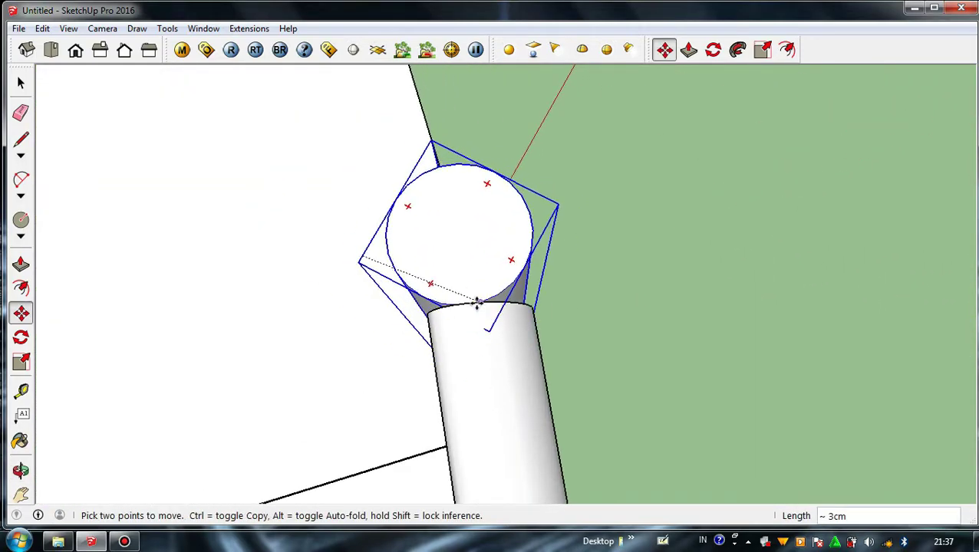
middle_click_drag(476, 303, 221, 356)
scroll(491, 261, "up", 1)
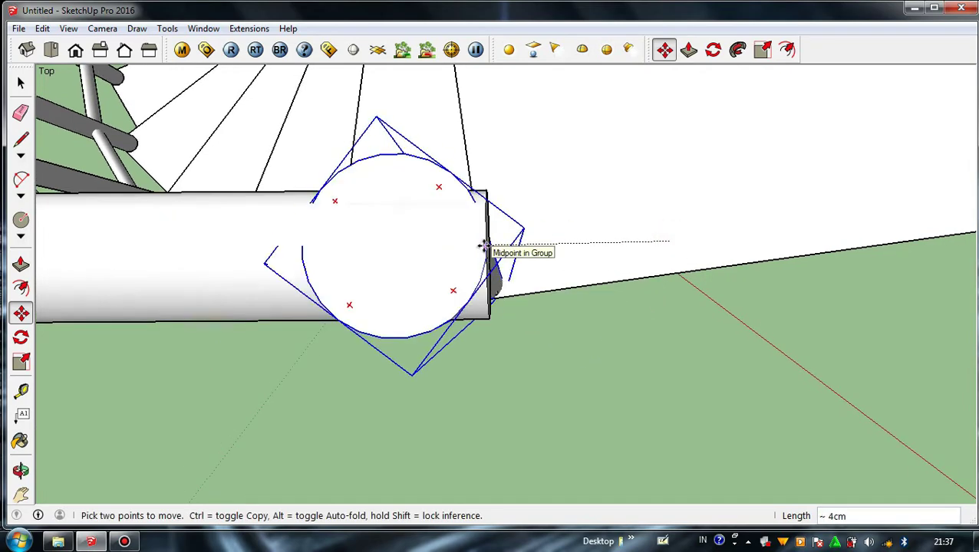
left_click(22, 84)
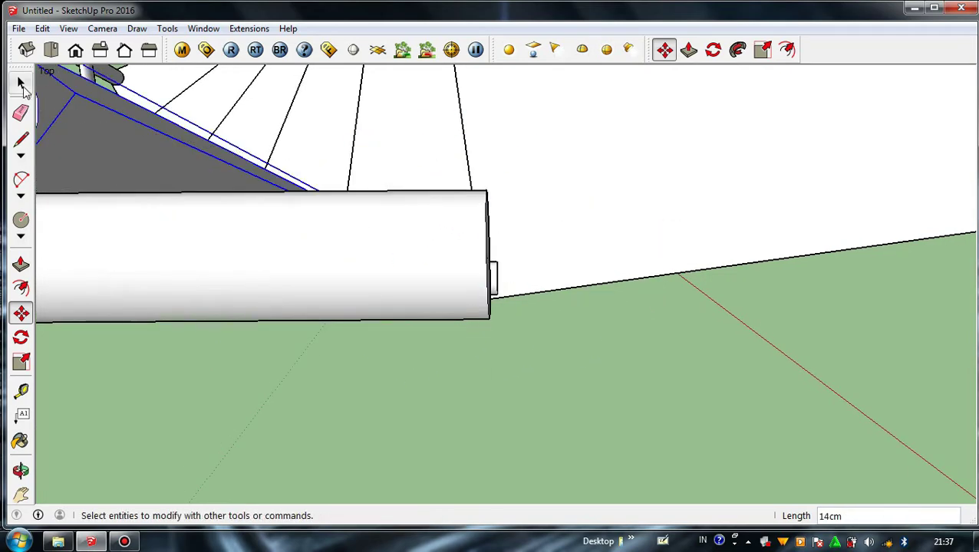
left_click(22, 315)
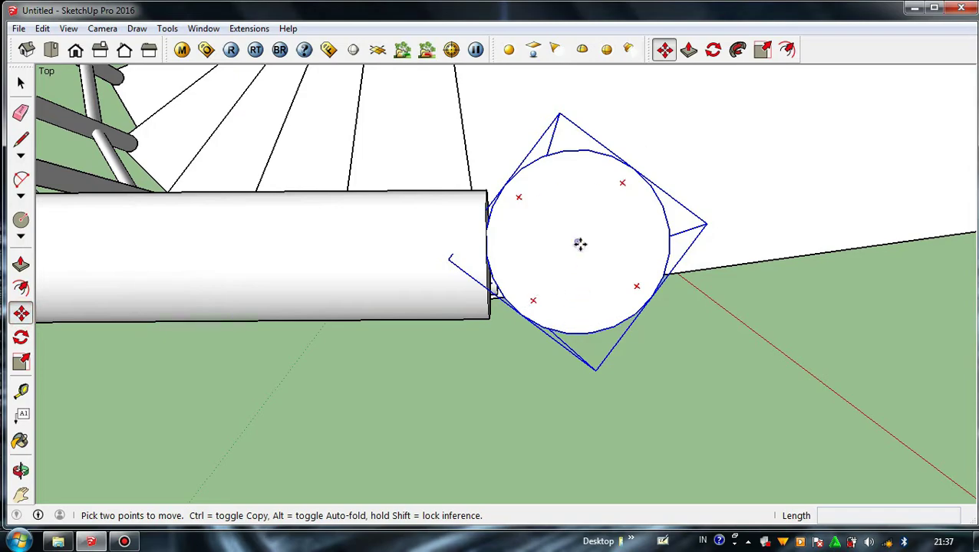
left_click(579, 244)
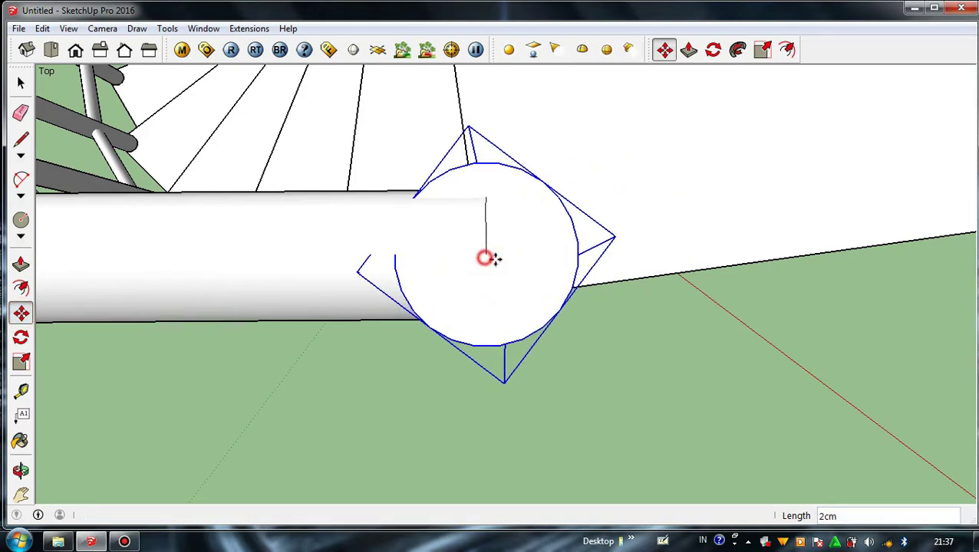
middle_click_drag(485, 257, 550, 277)
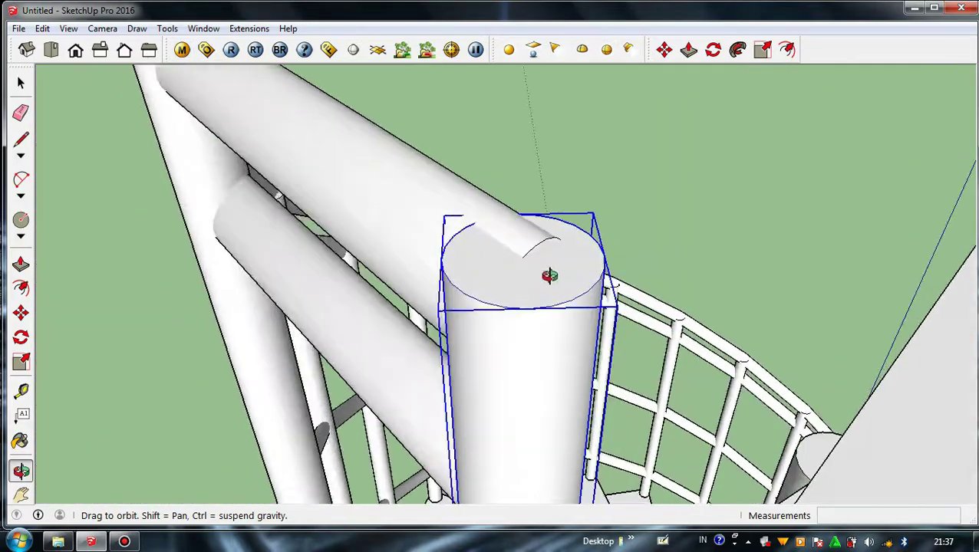
Try to move the slab baluster again using the highest point of the upper rail's end as reference
scroll(544, 250, "up", 5)
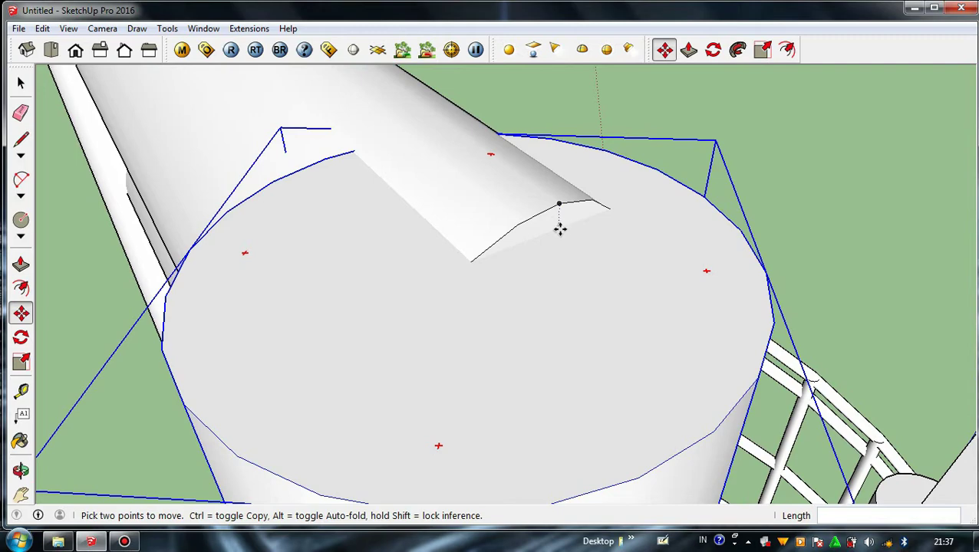
left_click(559, 204)
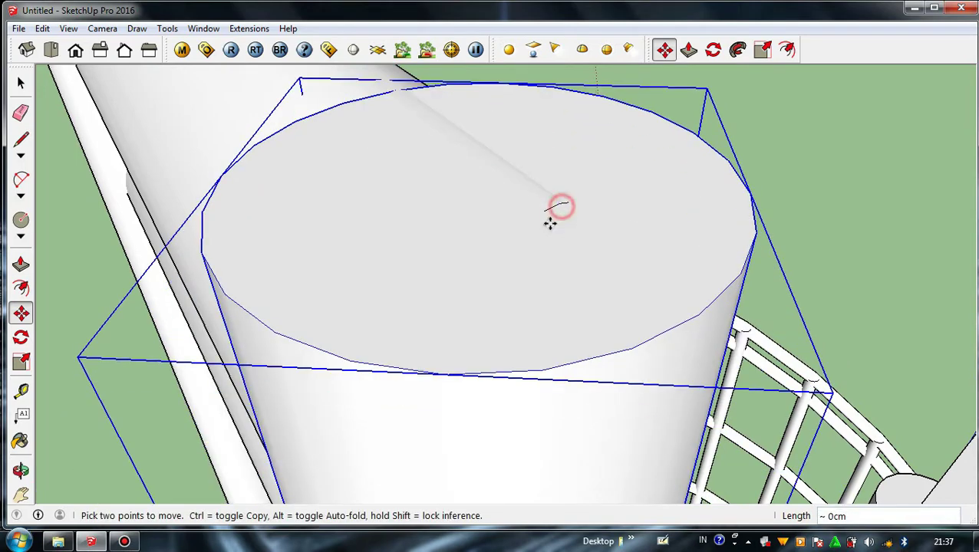
middle_click_drag(550, 223, 546, 222)
key("ctrl+z")
key("ctrl+z")
key("ctrl+z")
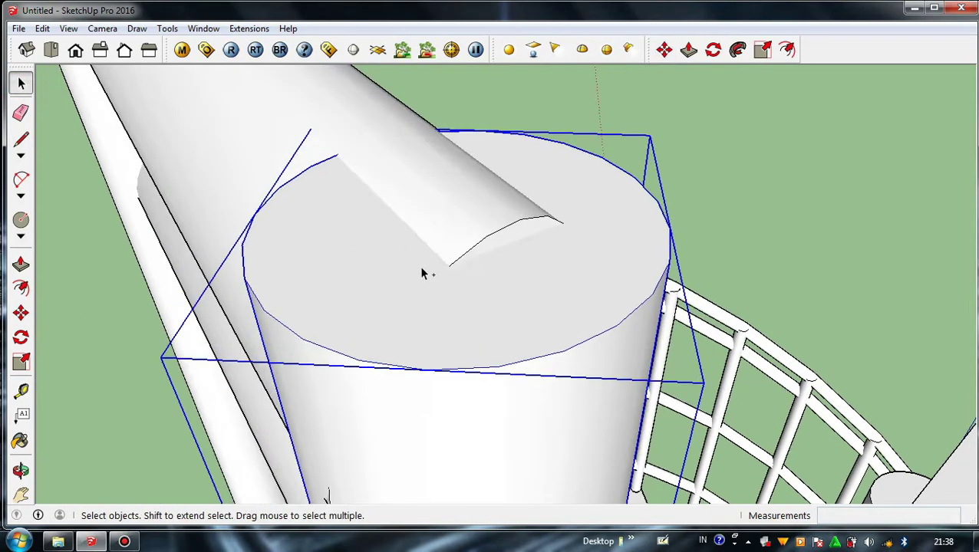
Open the slab baluster and extend its top face up to the upper edge of the handrail's end
triple_click(402, 324)
left_click(22, 264)
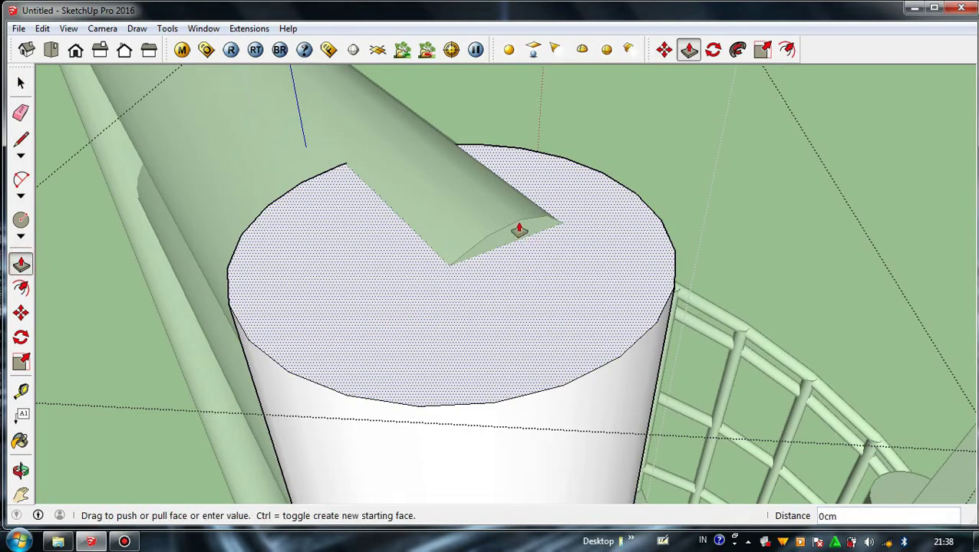
scroll(520, 216, "down", 10)
middle_click_drag(494, 238, 494, 234)
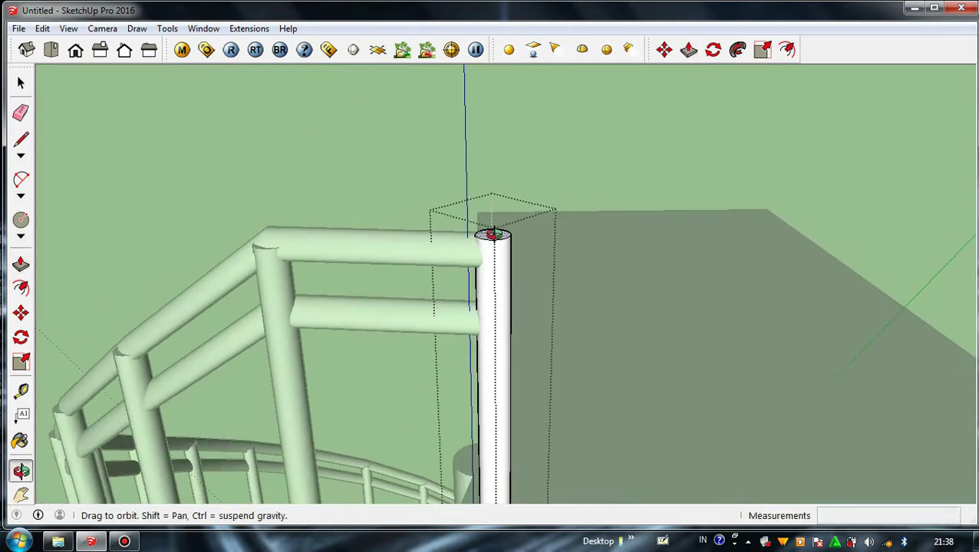
scroll(492, 246, "down", 7)
scroll(501, 258, "down", 2)
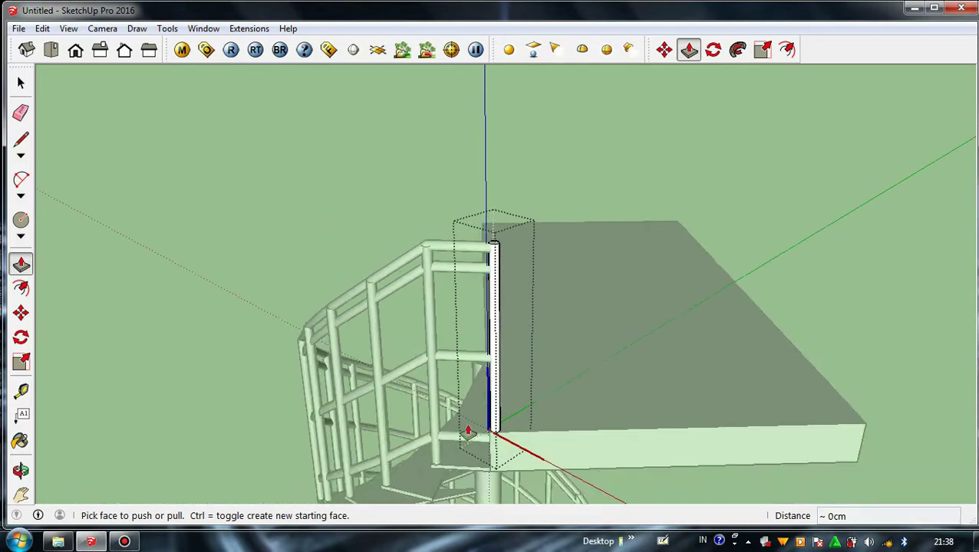
scroll(468, 432, "up", 3)
middle_click_drag(533, 458, 631, 384)
scroll(524, 368, "up", 2)
scroll(634, 387, "down", 7)
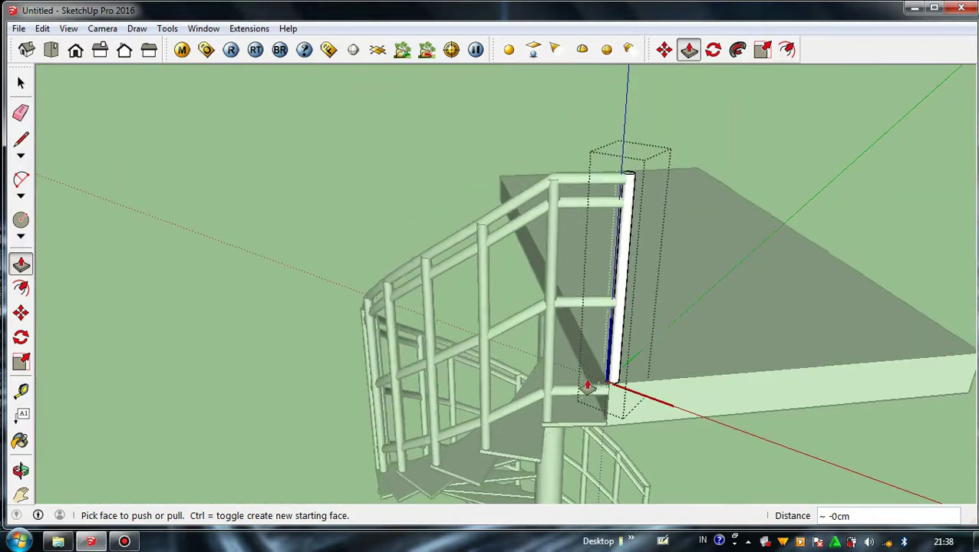
Intersect a stair baluster's faces with the model where the upper rails cross it
left_click(24, 75)
scroll(483, 291, "up", 8)
triple_click(366, 276)
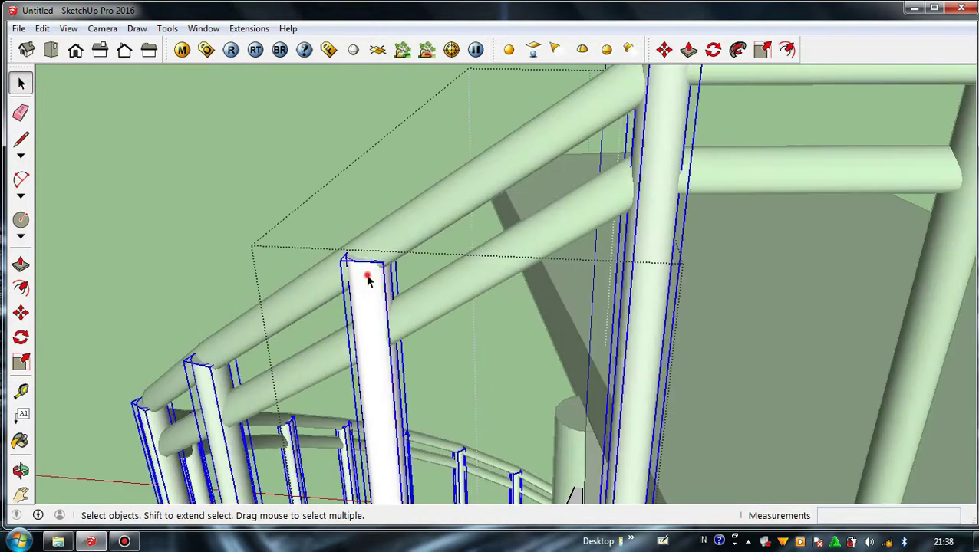
right_click(367, 275)
mouse_move(420, 388)
left_click(591, 389)
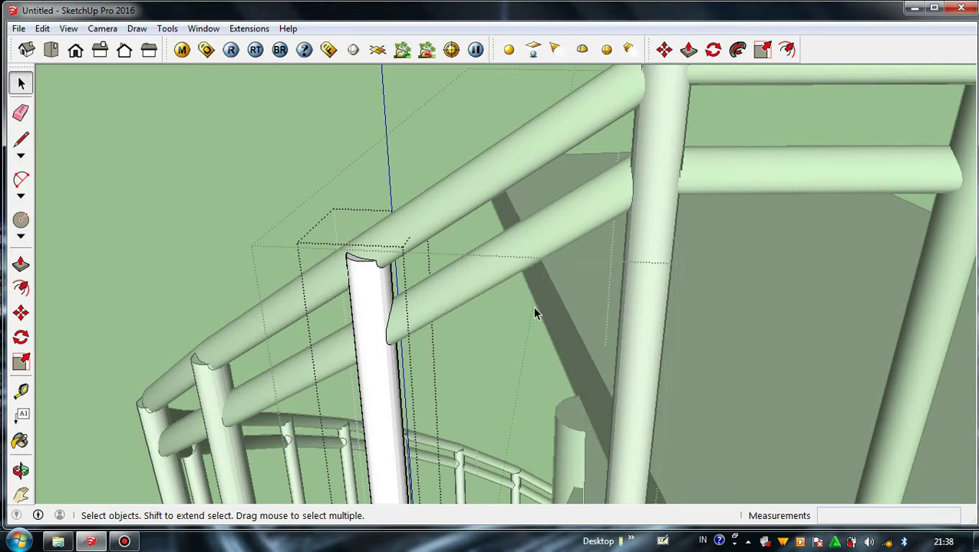
scroll(317, 247, "up", 4)
scroll(349, 264, "down", 5)
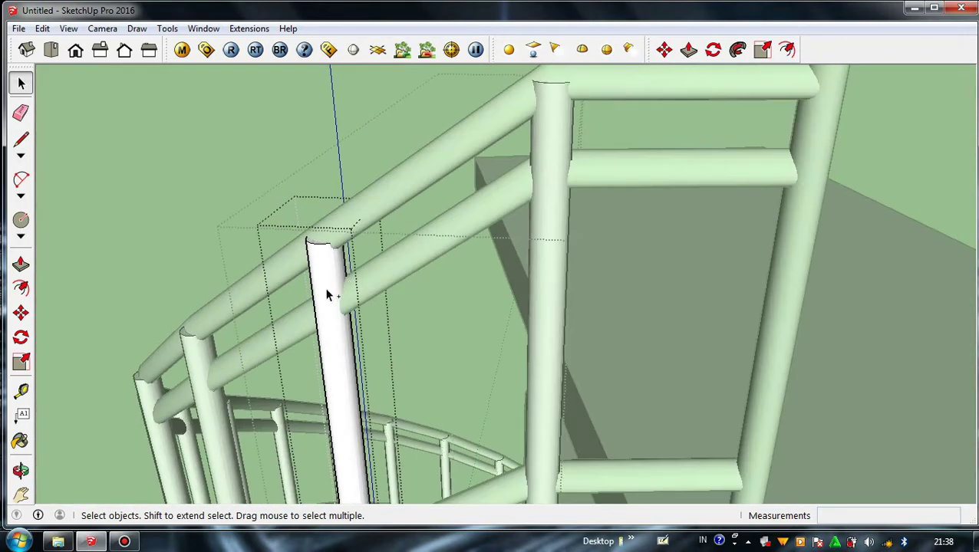
Open the central column, extend its top face up to the slab's top surface, and close the column group
middle_click_drag(326, 295, 562, 266)
scroll(529, 306, "up", 5)
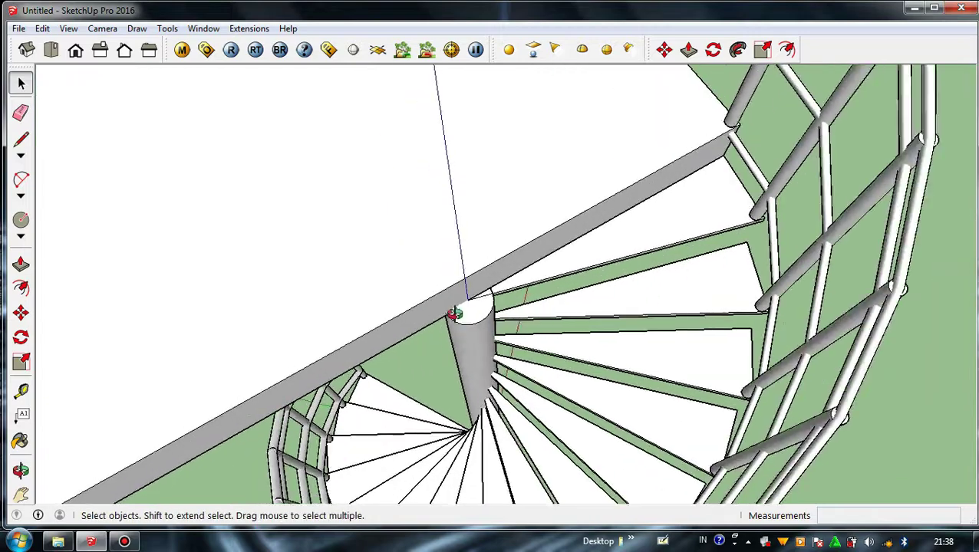
middle_click_drag(454, 313, 489, 197)
scroll(516, 212, "up", 2)
scroll(461, 270, "up", 3)
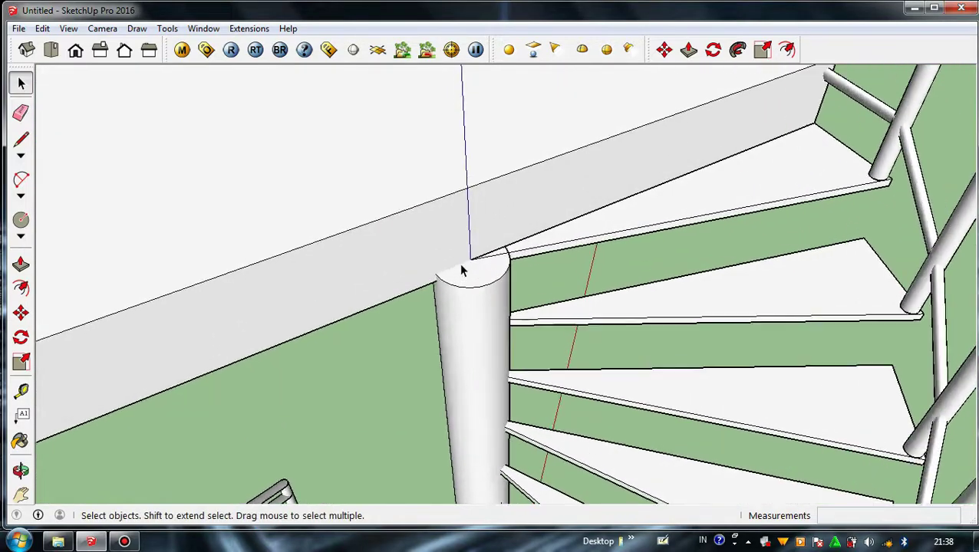
scroll(466, 304, "up", 1)
double_click(468, 304)
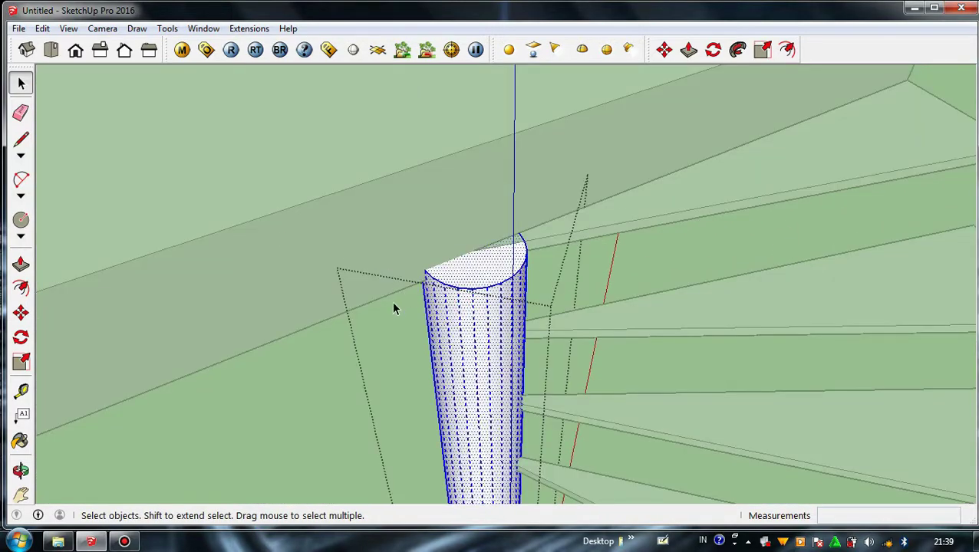
left_click(21, 263)
left_click_drag(458, 281, 335, 226)
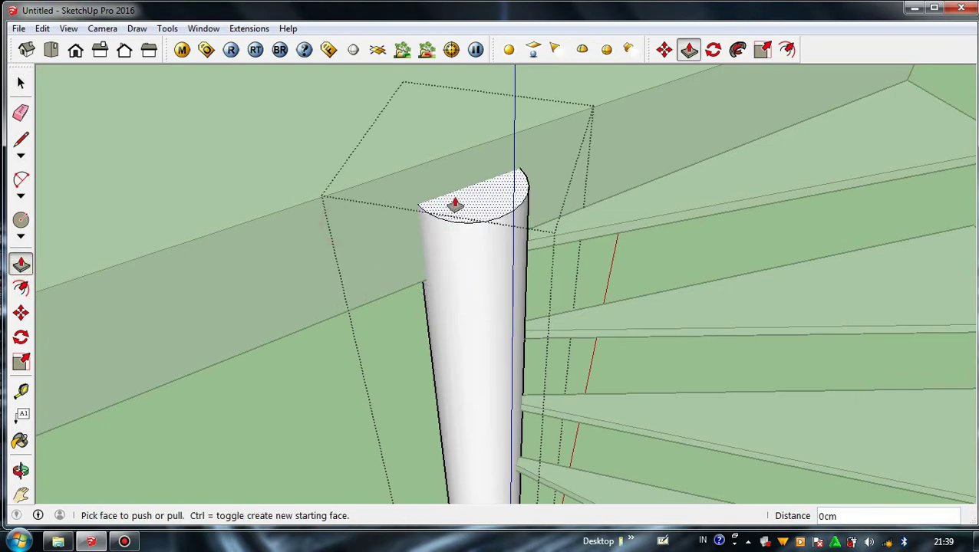
left_click_drag(455, 203, 339, 196)
scroll(460, 192, "down", 3)
key("space")
scroll(503, 258, "down", 3)
middle_click_drag(502, 257, 653, 184)
left_click(653, 184)
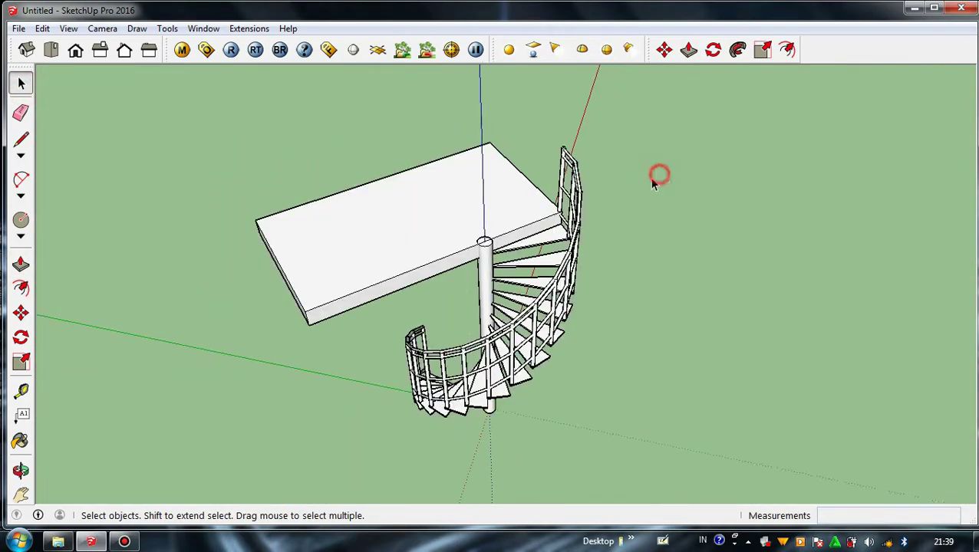
Copy the slab's corner baluster along the stair-side edge of the slab to the central column
scroll(577, 227, "up", 3)
scroll(679, 139, "up", 3)
left_click(651, 116)
scroll(613, 213, "down", 3)
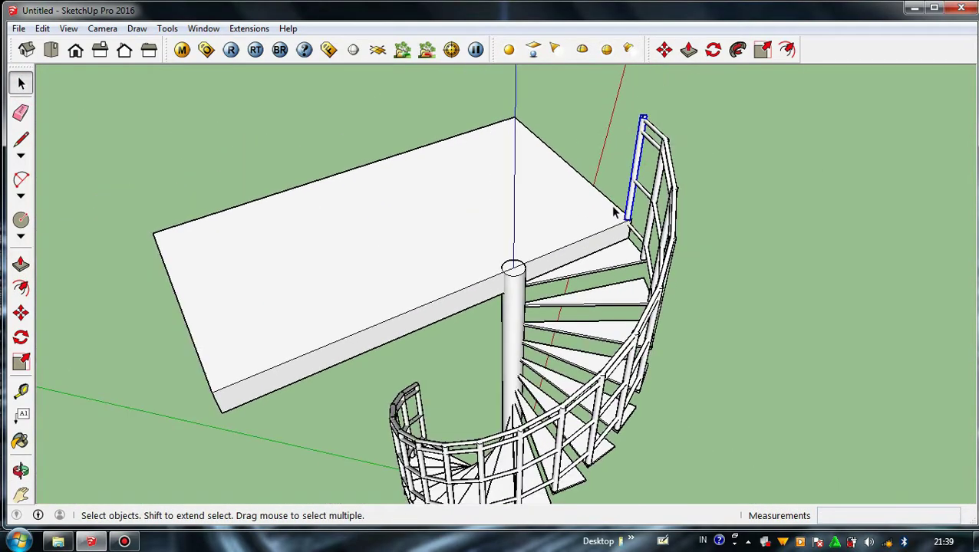
scroll(600, 241, "up", 3)
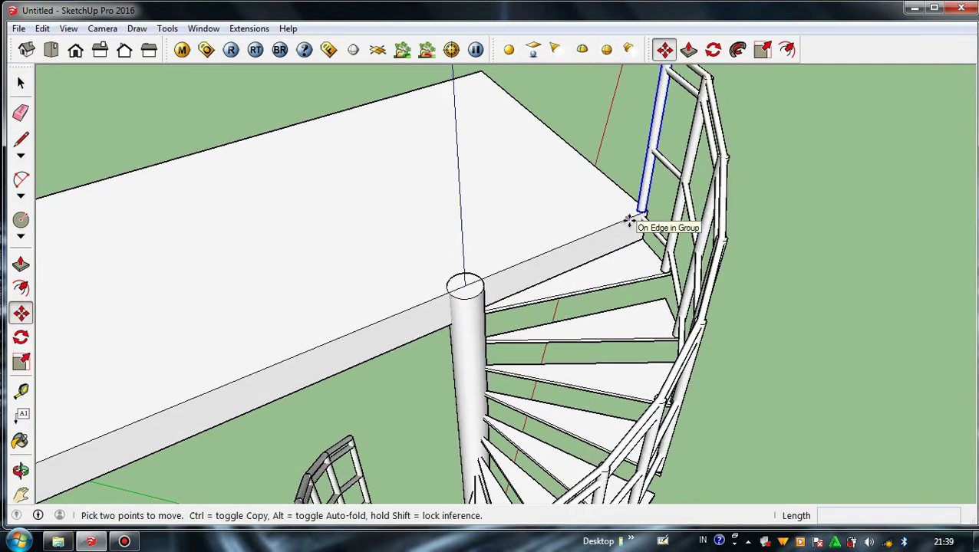
left_click(569, 241)
key("ctrl")
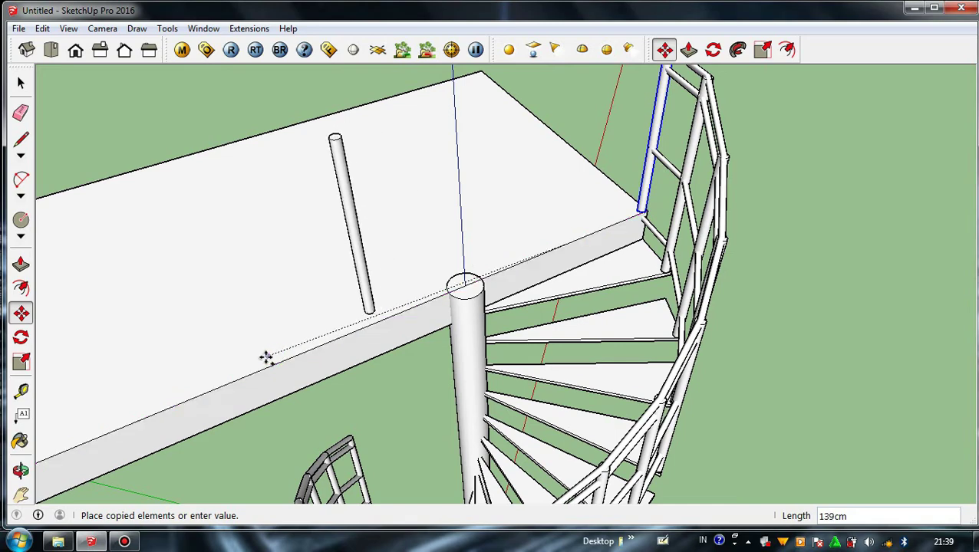
left_click(388, 321)
Move the copied baluster 100 cm along the slab edge, away from the central column
key("ctrl")
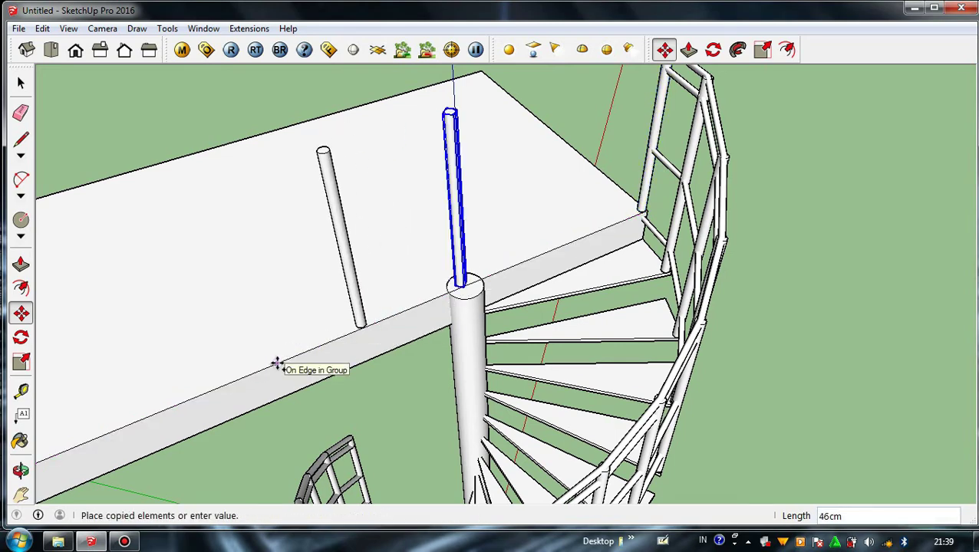
key("Escape")
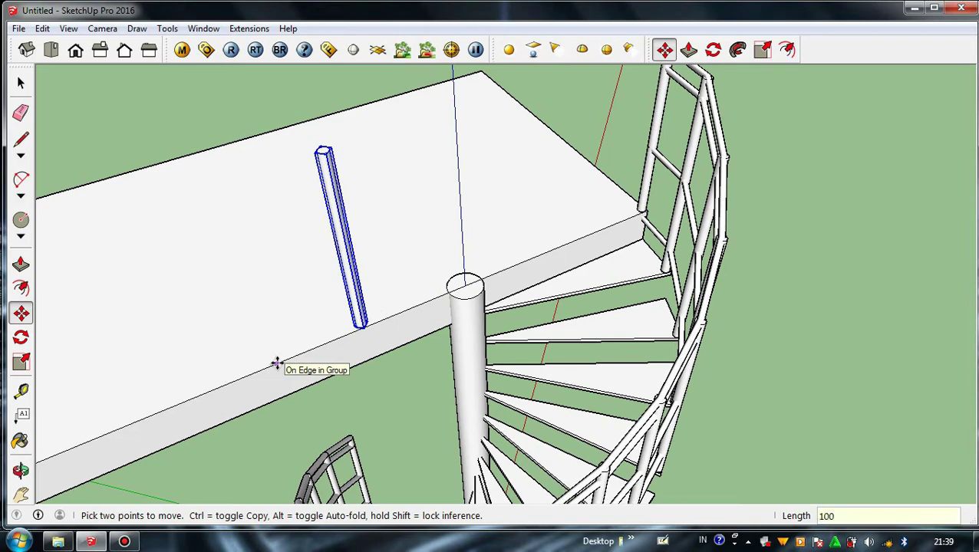
key("space")
Open the central column, extend its top face up to the top of the copied baluster, and close the column group
scroll(435, 274, "up", 3)
double_click(456, 307)
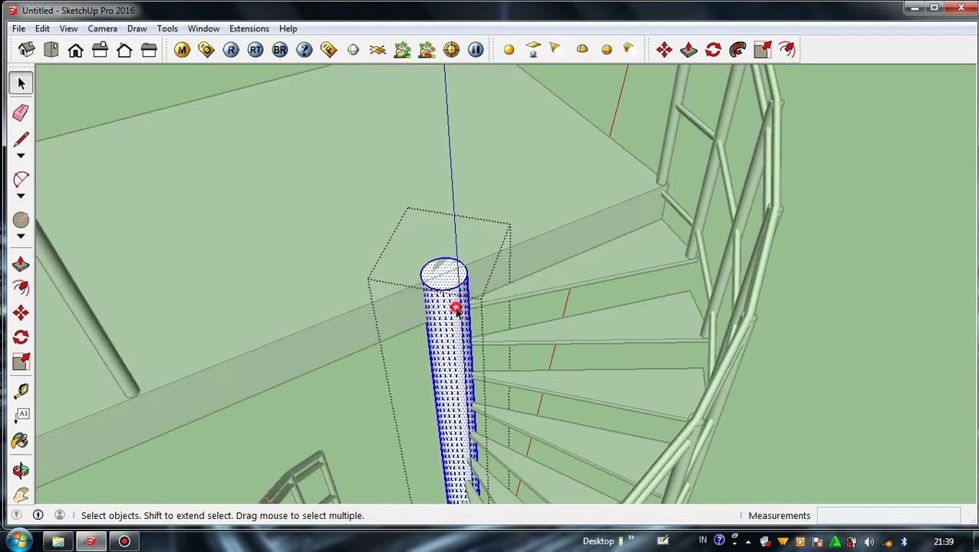
key("p")
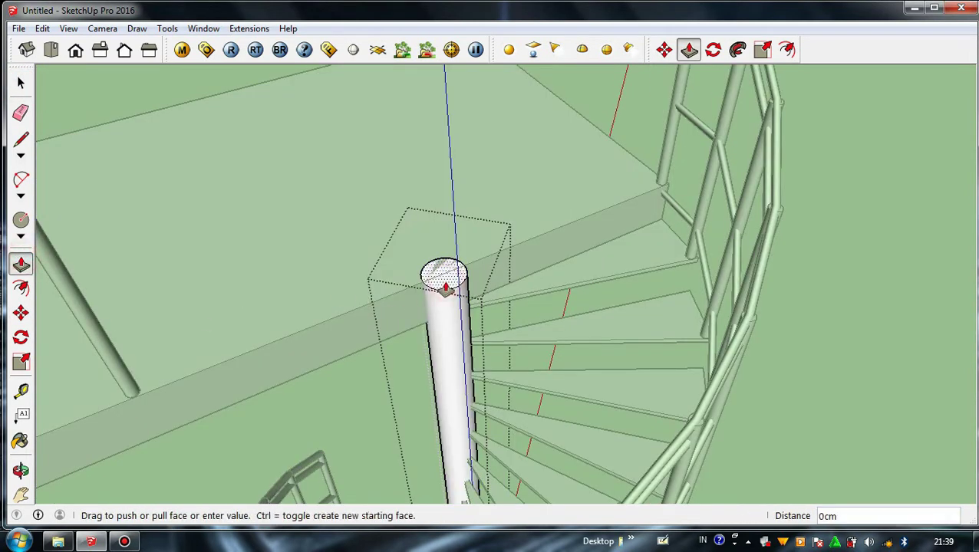
scroll(446, 288, "down", 3)
left_click(242, 228)
left_click(22, 84)
middle_click_drag(284, 188, 258, 137)
scroll(550, 166, "down", 3)
left_click(259, 139)
scroll(366, 279, "up", 3)
middle_click_drag(366, 279, 442, 338)
scroll(469, 325, "up", 2)
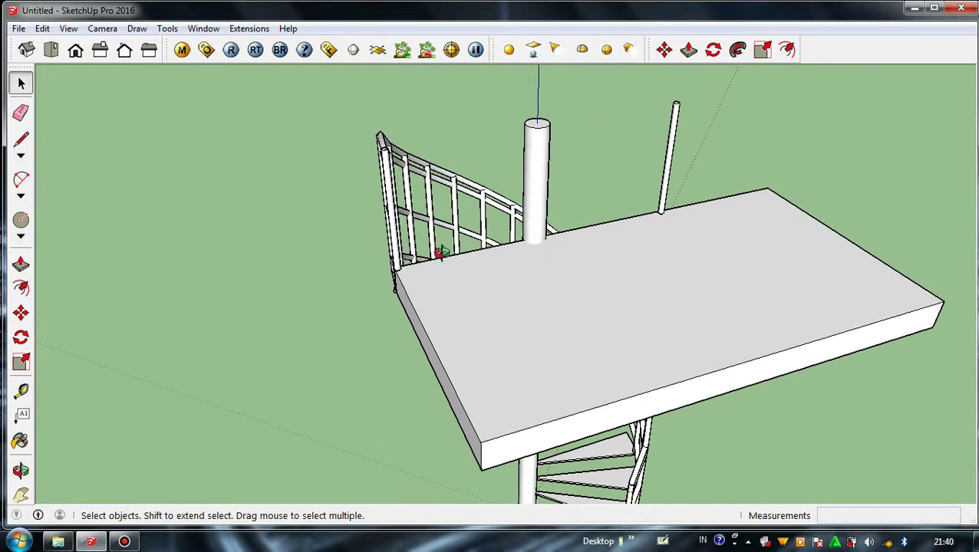
middle_click_drag(438, 253, 476, 343)
scroll(475, 343, "up", 2)
triple_click(431, 277)
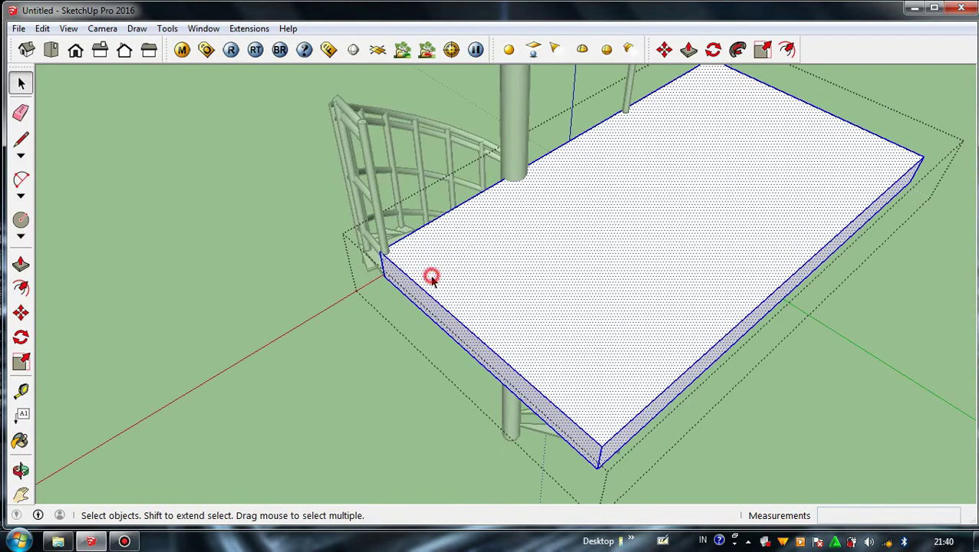
scroll(420, 293, "up", 2)
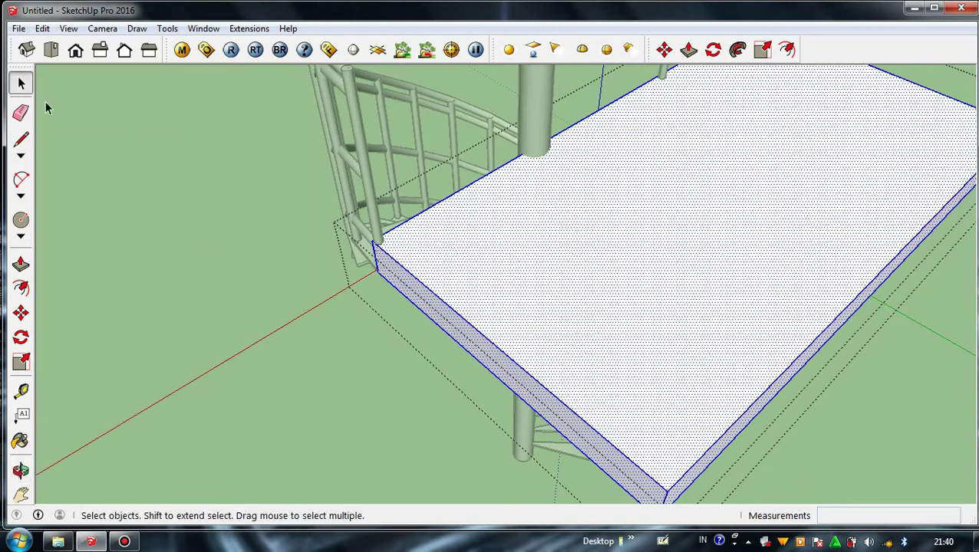
scroll(376, 270, "down", 2)
left_click(283, 260)
Make a horizontal copy of the free-standing slab baluster by rotating it 90 degrees about the slab's edge corner
middle_click_drag(565, 211, 430, 358)
scroll(465, 197, "up", 1)
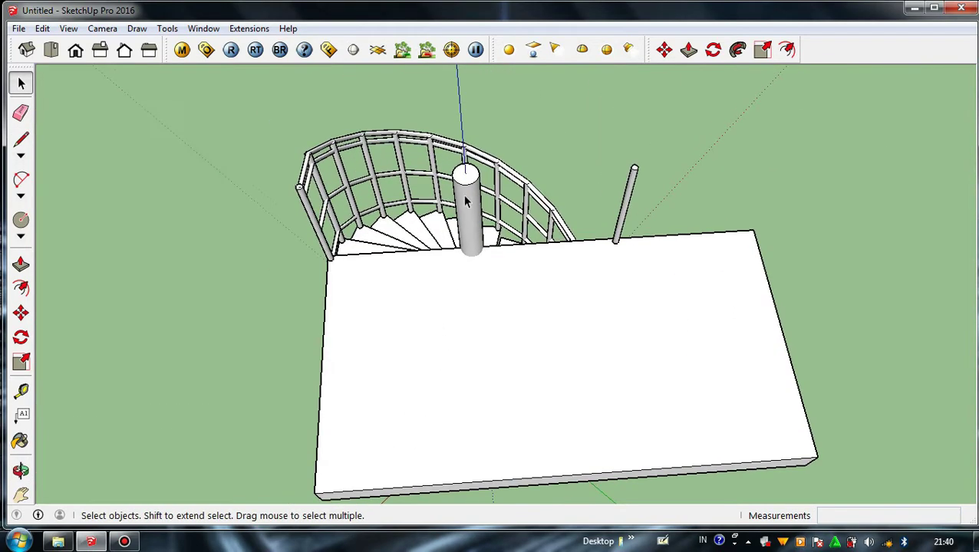
middle_click_drag(465, 201, 444, 284)
scroll(443, 284, "up", 3)
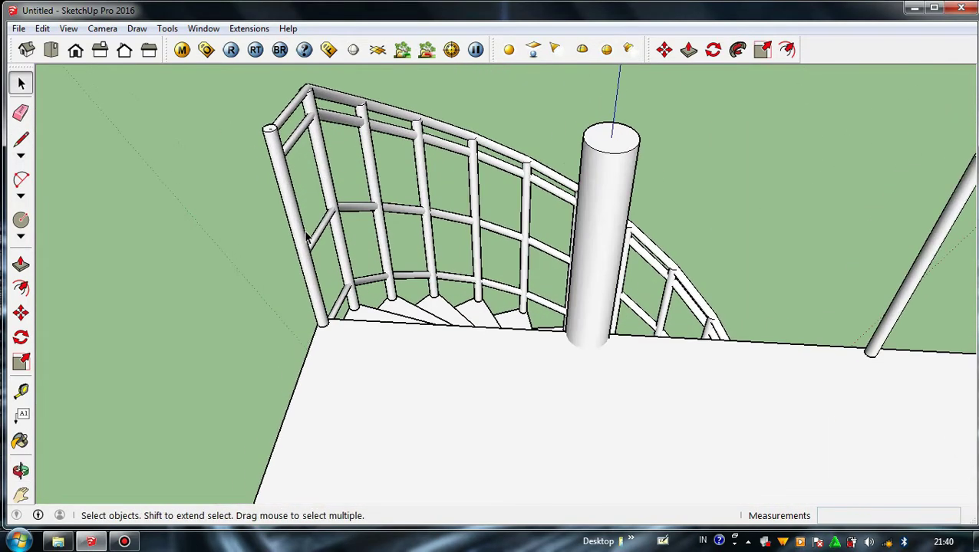
scroll(307, 238, "down", 1)
scroll(120, 215, "down", 2)
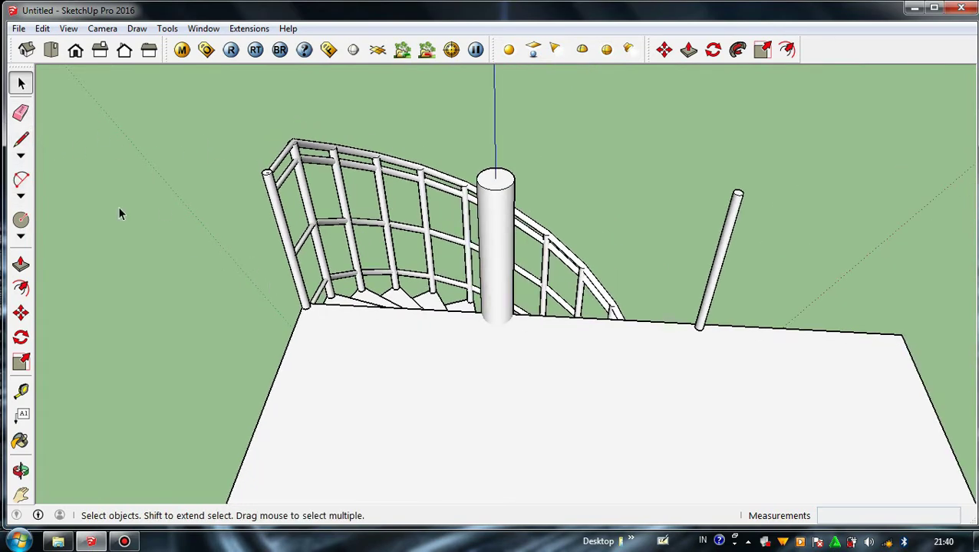
scroll(743, 247, "up", 1)
left_click(733, 198)
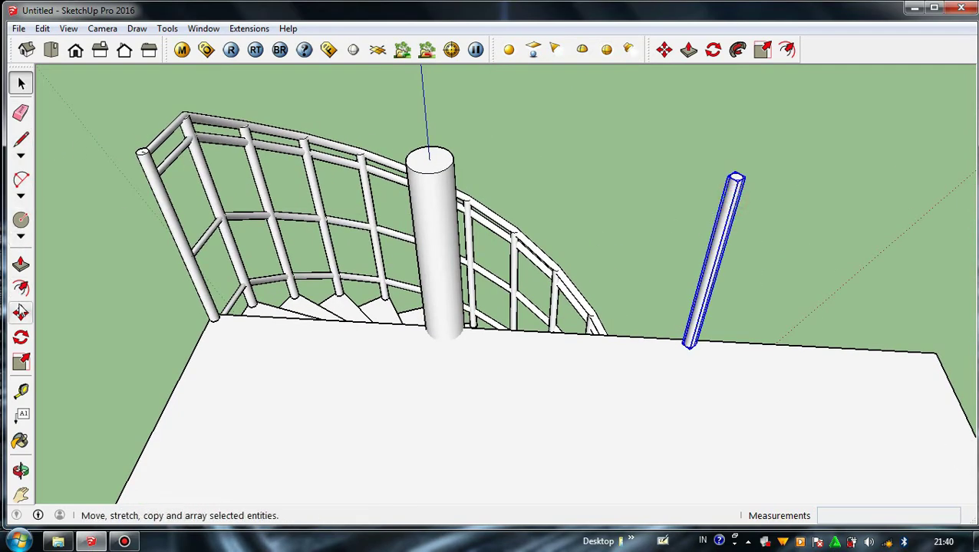
middle_click_drag(733, 202, 673, 144)
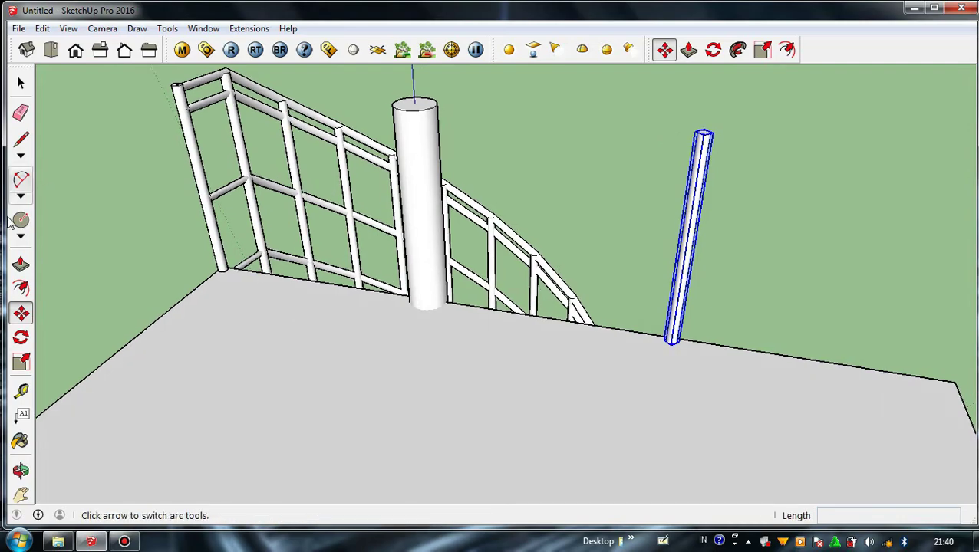
left_click(16, 344)
middle_click_drag(126, 407, 4, 326)
scroll(121, 400, "up", 1)
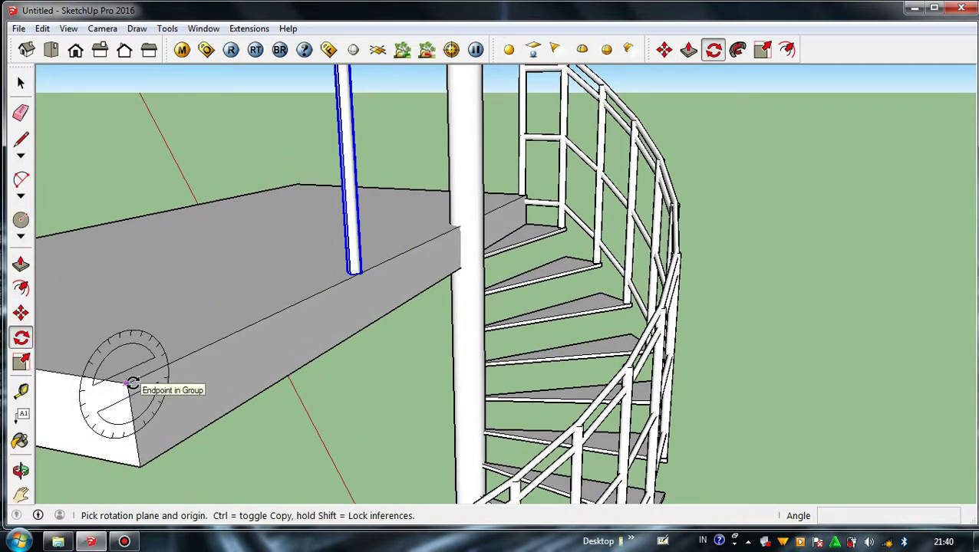
left_click(207, 351)
left_click(138, 438)
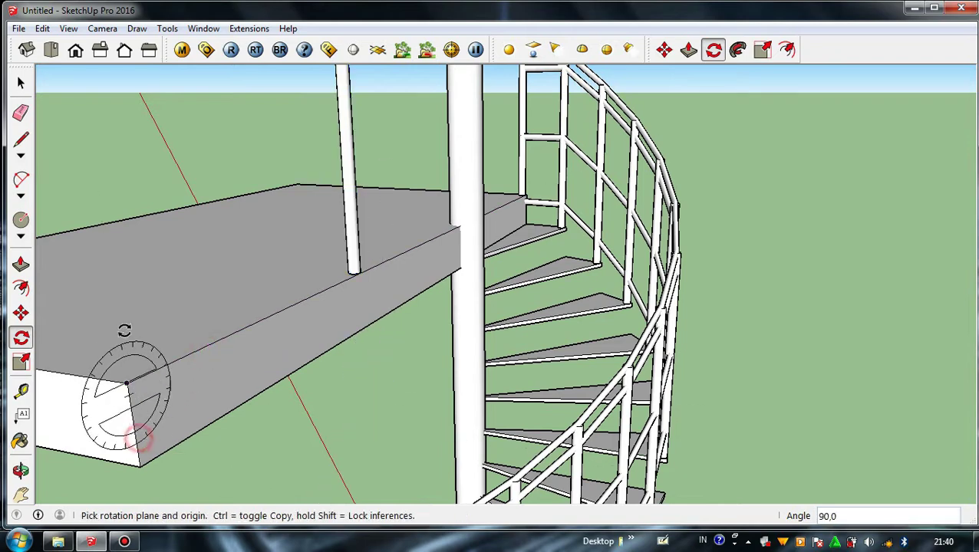
Move the horizontal bar over the slab, close to the top of the free-standing baluster
left_click(21, 314)
scroll(271, 236, "down", 3)
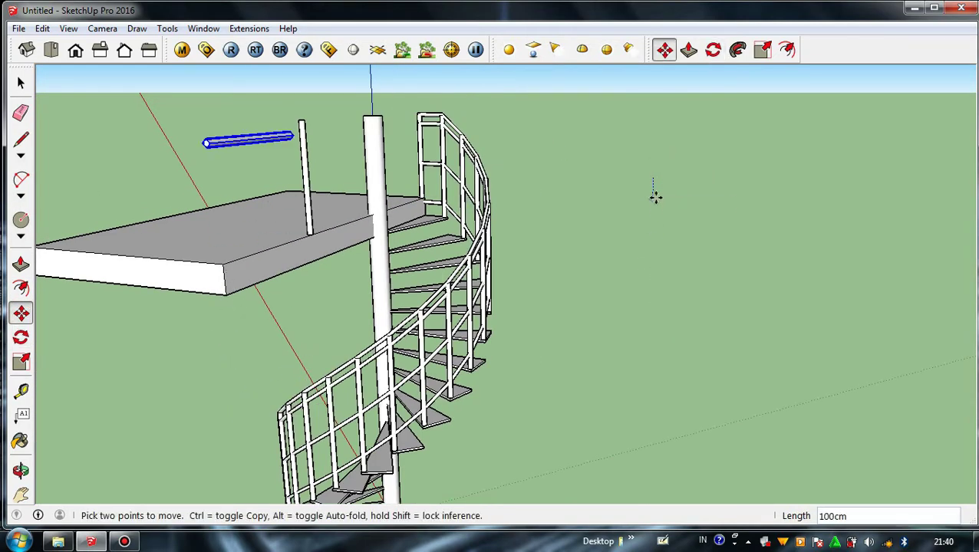
middle_click_drag(654, 197, 255, 348)
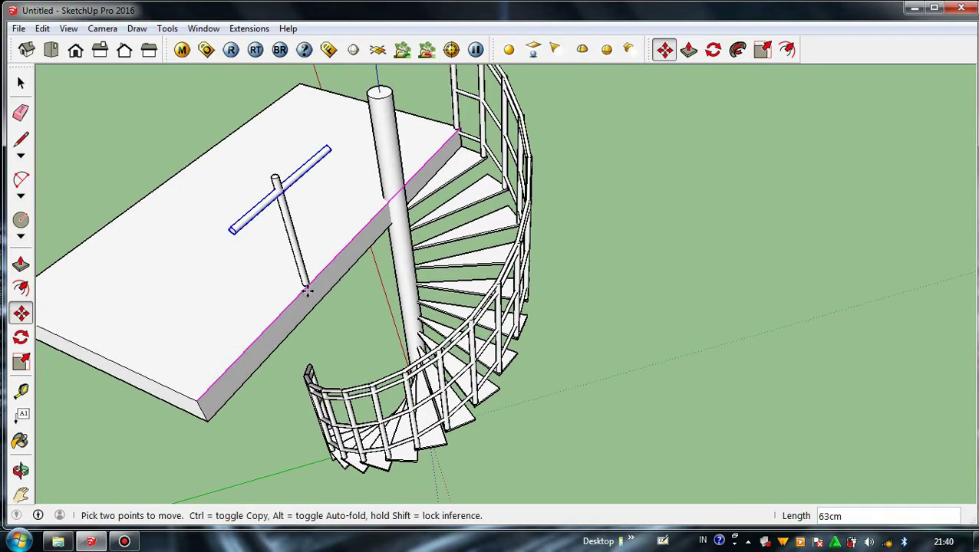
scroll(328, 262, "up", 10)
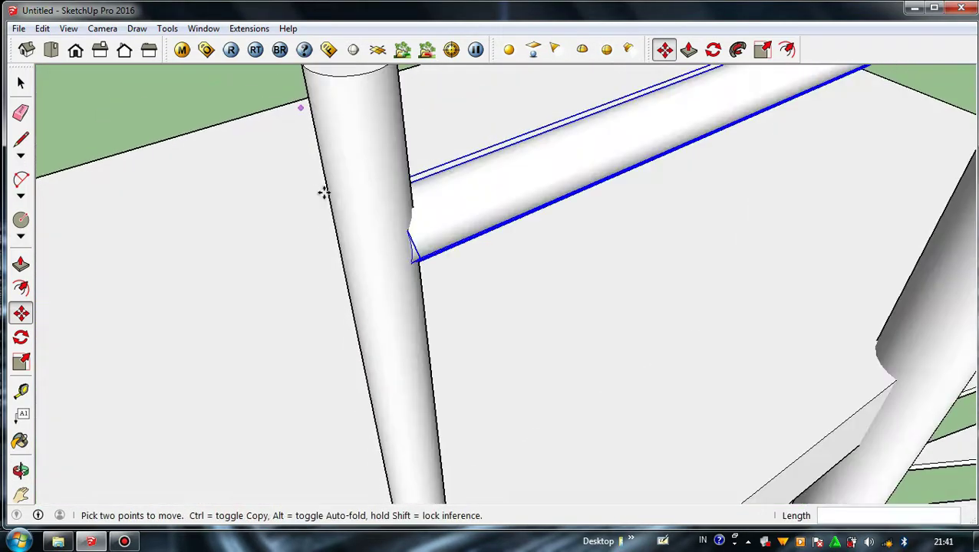
scroll(326, 271, "down", 5)
left_click(443, 389)
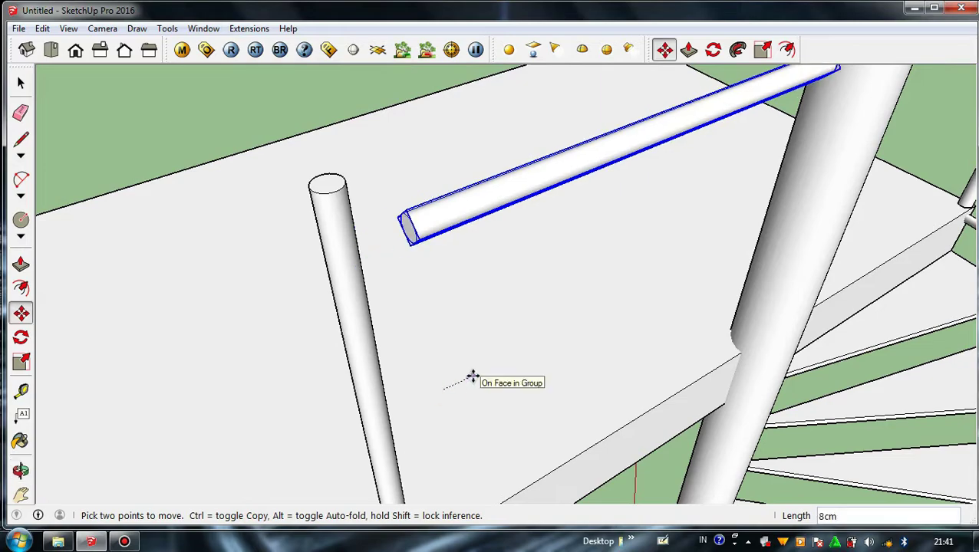
left_click(474, 370)
scroll(403, 212, "up", 7)
left_click(454, 165)
scroll(524, 249, "down", 4)
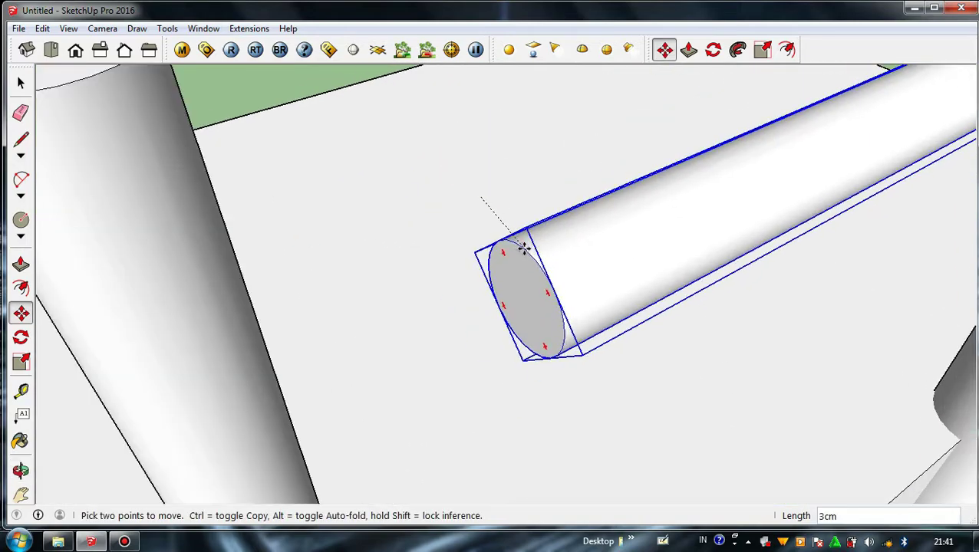
Move the horizontal bar so that its end meets the centre of the free-standing baluster's top
middle_click_drag(159, 88, 405, 164)
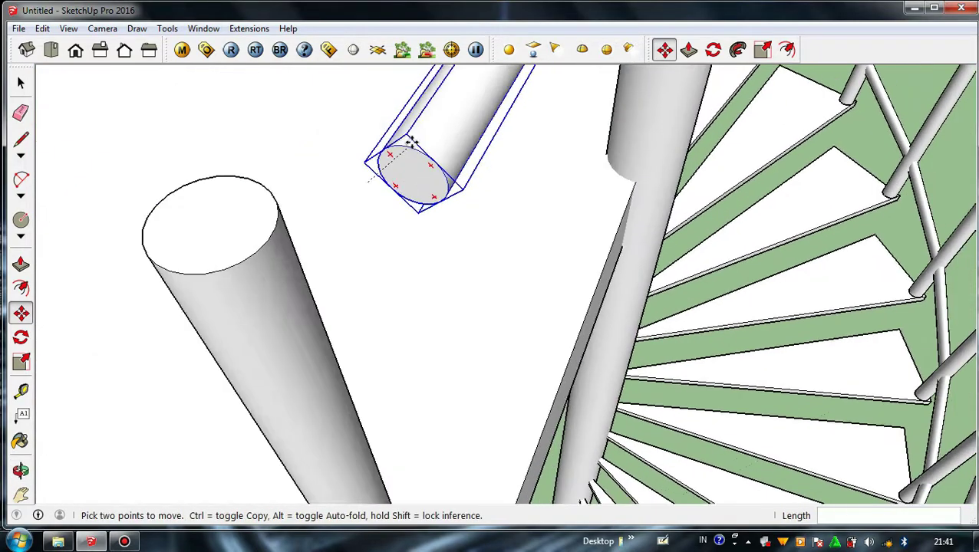
scroll(240, 210, "up", 4)
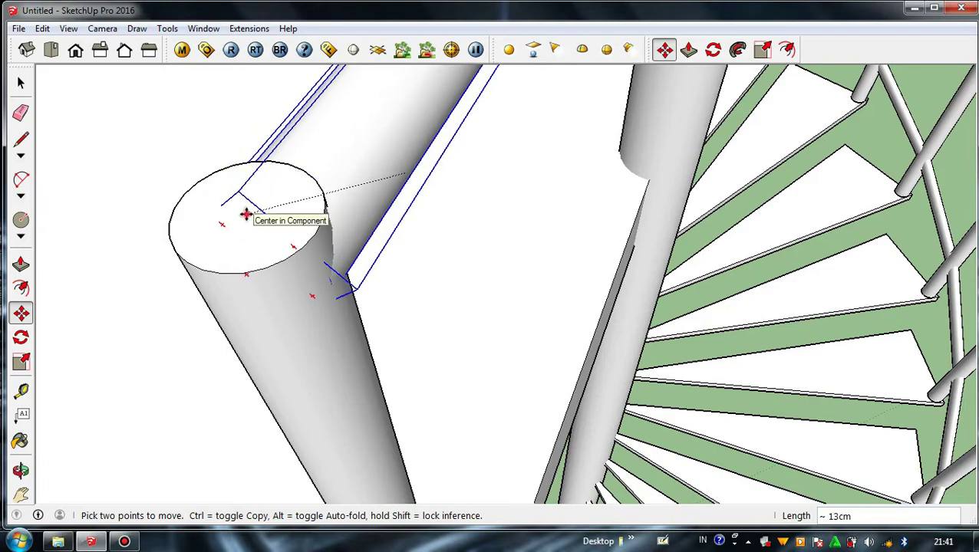
left_click(247, 213)
middle_click_drag(264, 207, 77, 247)
scroll(423, 186, "up", 5)
scroll(423, 186, "down", 5)
middle_click_drag(420, 192, 130, 127)
scroll(129, 127, "up", 5)
middle_click_drag(89, 170, 299, 222)
scroll(234, 268, "down", 6)
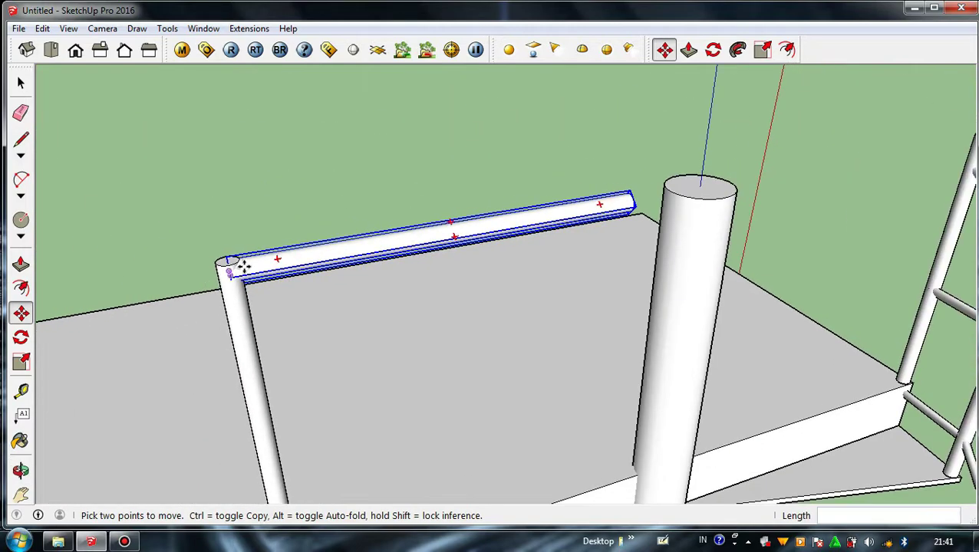
Stretch the horizontal bar along its length into the central column with a scale of about 1,20, and deselect it
left_click(23, 88)
scroll(549, 214, "up", 3)
scroll(548, 214, "down", 3)
middle_click_drag(454, 224, 380, 304)
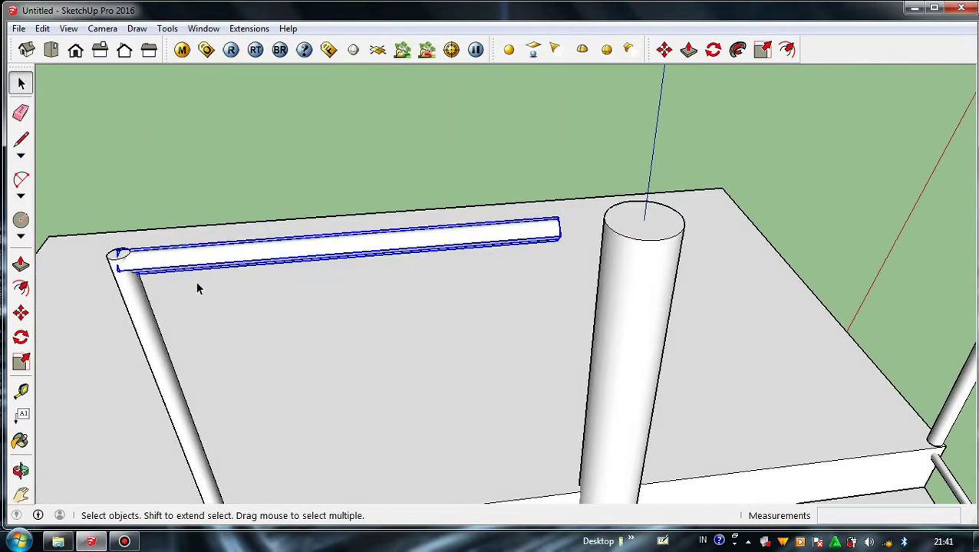
scroll(571, 234, "up", 5)
middle_click_drag(706, 229, 511, 269)
left_click_drag(498, 210, 630, 248)
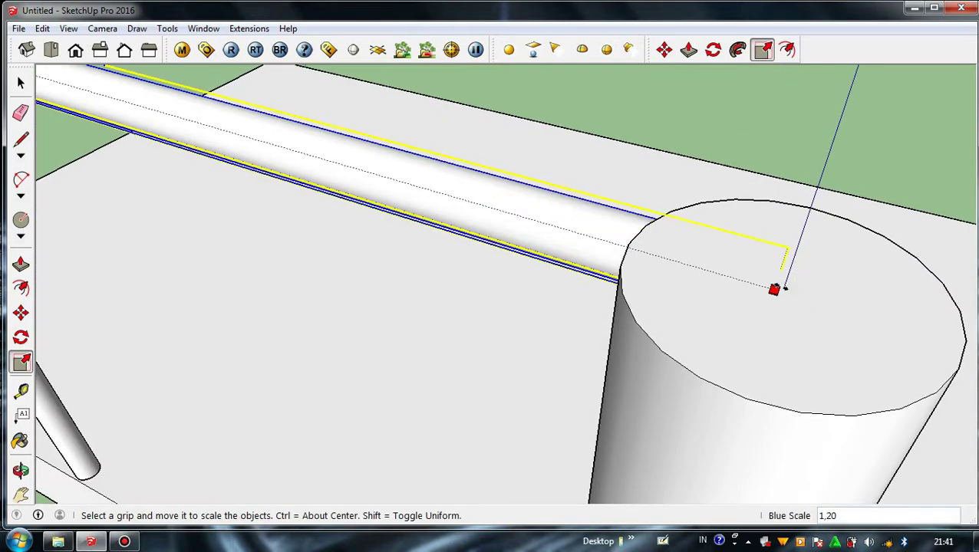
left_click(21, 82)
left_click(526, 98)
Copy the landing's handrail about 8 cm straight down to the level of the stair railing's second rail
scroll(572, 219, "down", 2)
middle_click_drag(663, 244, 798, 257)
scroll(466, 234, "down", 5)
middle_click_drag(466, 234, 588, 242)
scroll(574, 244, "down", 5)
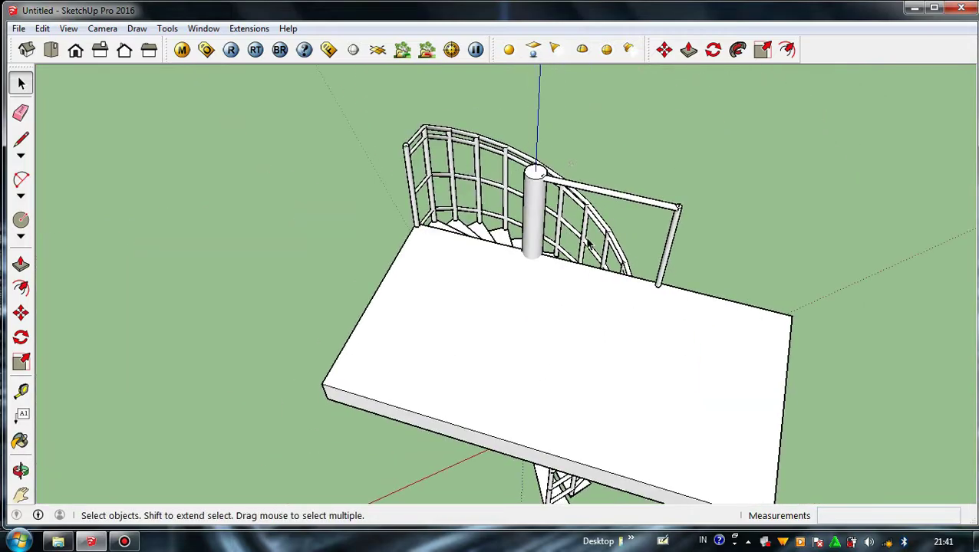
scroll(558, 204, "up", 5)
left_click(552, 203)
scroll(170, 128, "up", 6)
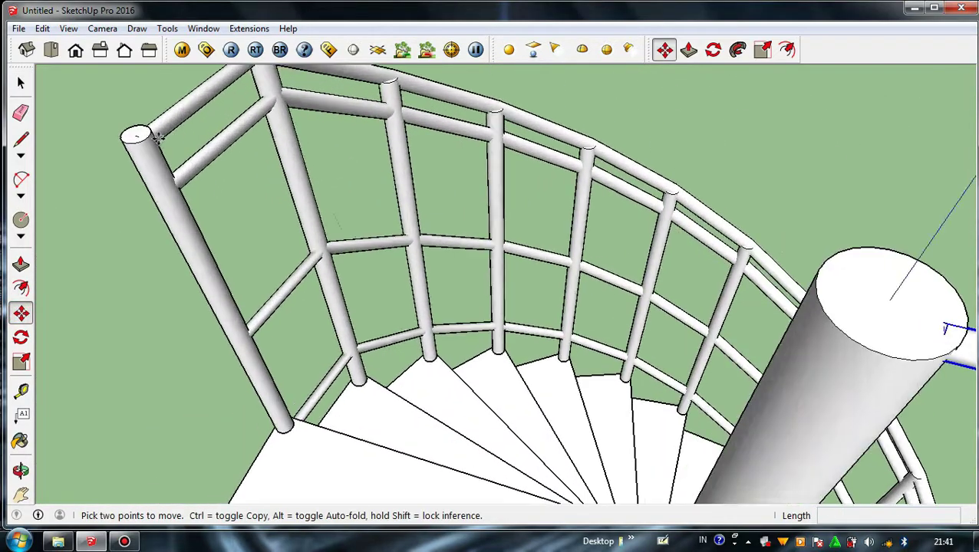
middle_click_drag(159, 135, 147, 45)
scroll(152, 129, "up", 2)
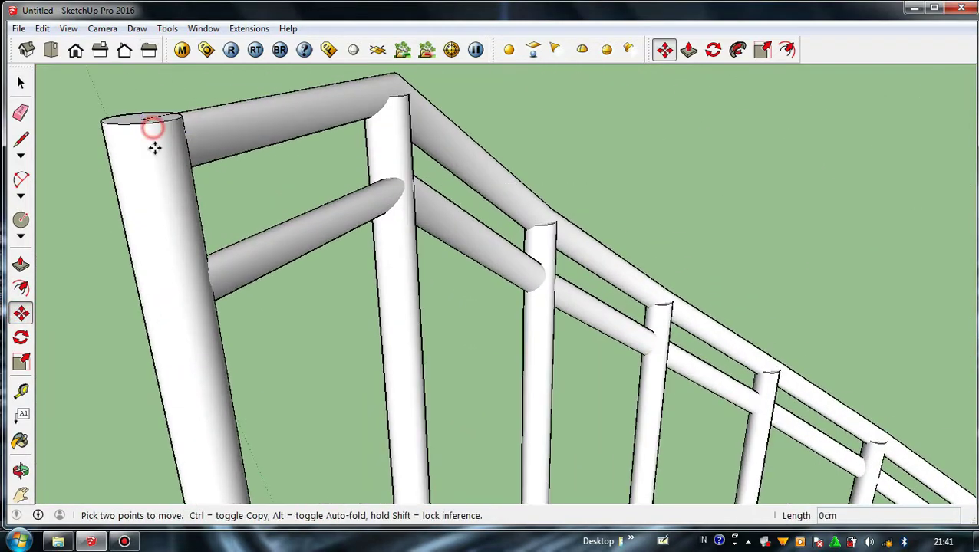
left_click(154, 128)
key("ctrl")
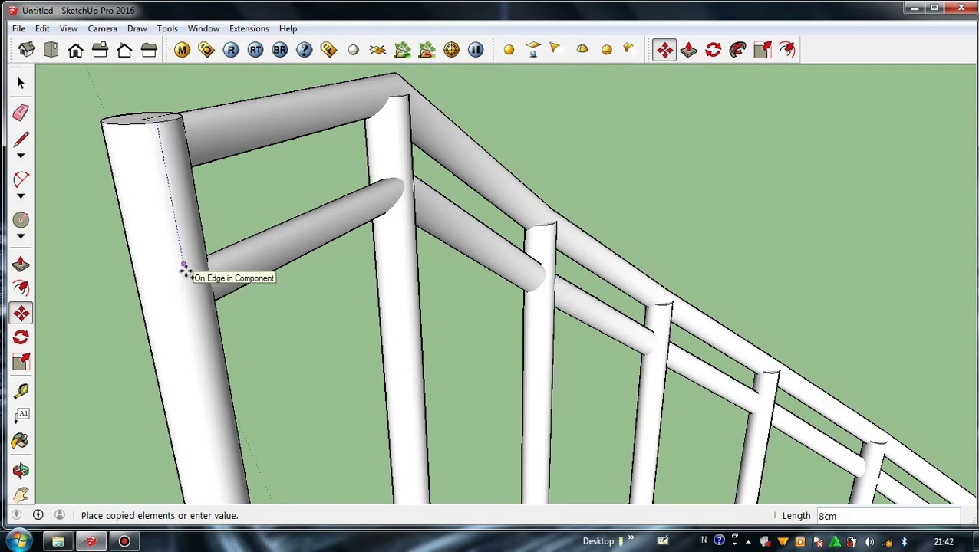
scroll(206, 235, "down", 3)
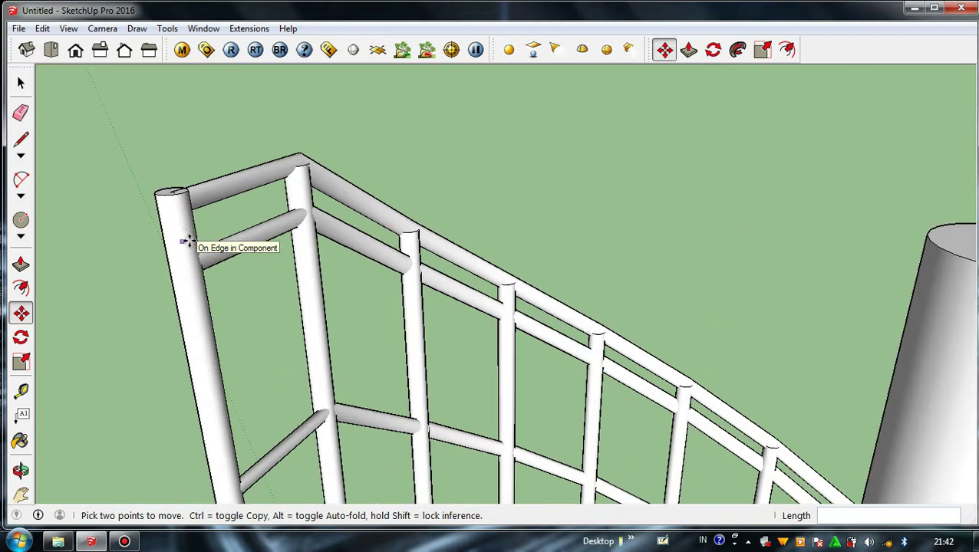
scroll(185, 229, "up", 5)
scroll(170, 175, "down", 5)
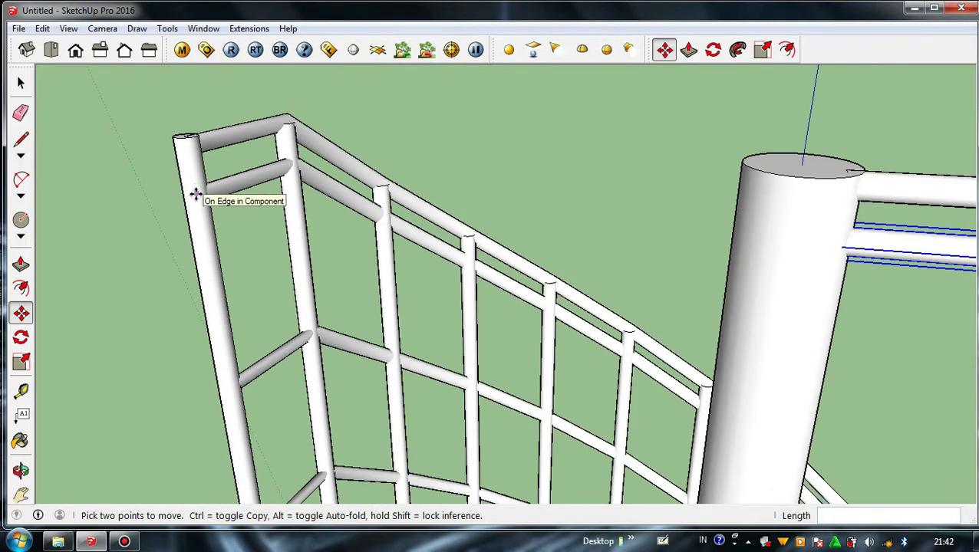
Copy the landing's second rail about 39 cm straight down to the level of the stair railing's middle rail
left_click(196, 194)
left_click(230, 389)
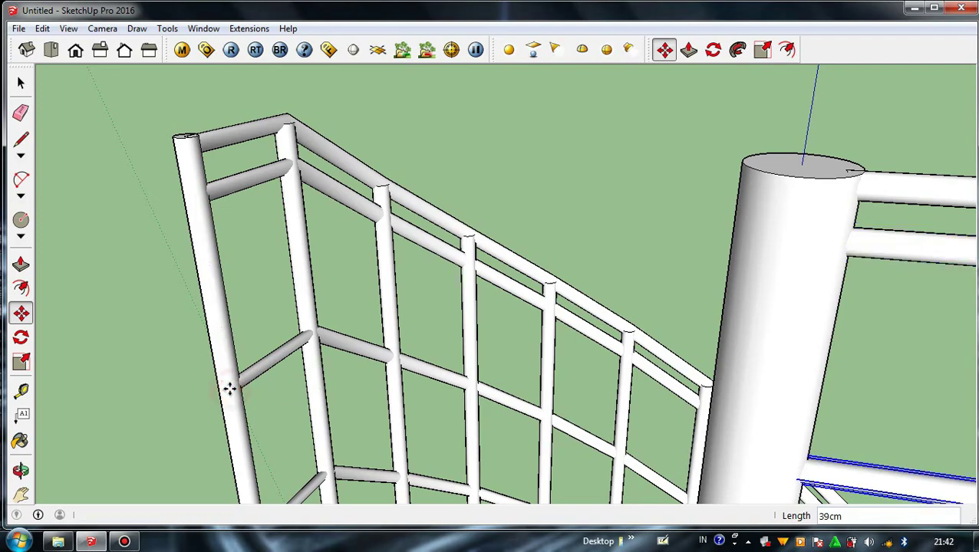
scroll(219, 181, "down", 3)
scroll(244, 400, "up", 4)
scroll(222, 285, "down", 2)
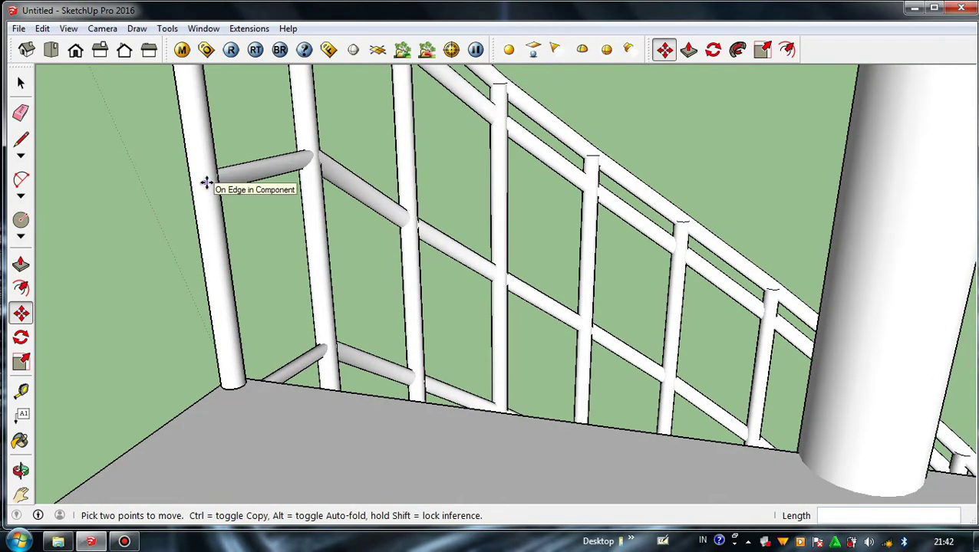
Copy the landing's middle rail straight down to the level of the stair railing's lowest rail
scroll(206, 183, "down", 5)
scroll(485, 202, "up", 4)
key("ctrl")
left_click(370, 200)
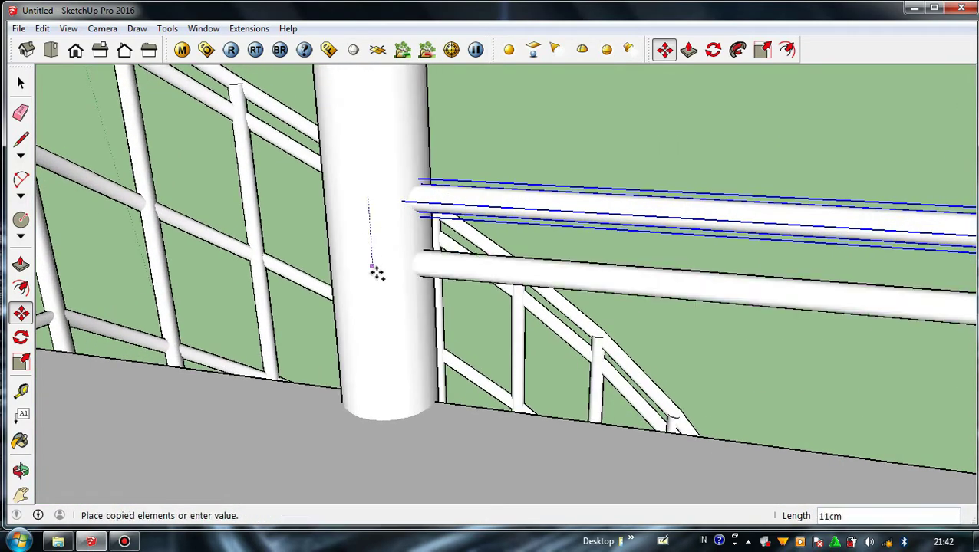
left_click(376, 352)
key("space")
scroll(348, 266, "down", 5)
Copy the landing's baluster and its four rails 100 cm along the slab's edge, away from the central column
left_click(383, 268)
middle_click_drag(405, 424, 433, 225)
scroll(395, 251, "down", 5)
scroll(433, 224, "down", 4)
scroll(423, 344, "up", 3)
middle_click_drag(423, 344, 505, 498)
scroll(402, 326, "up", 4)
middle_click_drag(403, 325, 449, 203)
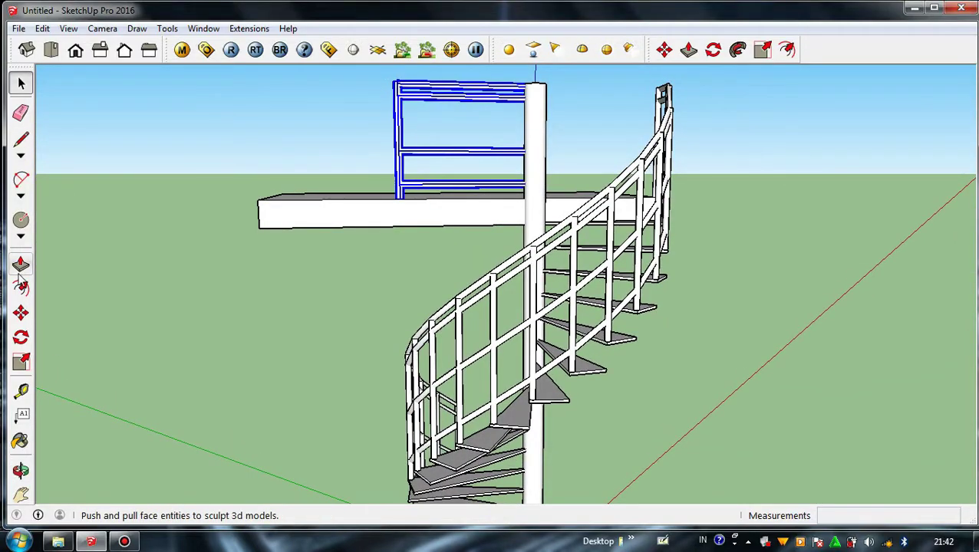
middle_click_drag(385, 174, 339, 266)
scroll(394, 222, "up", 4)
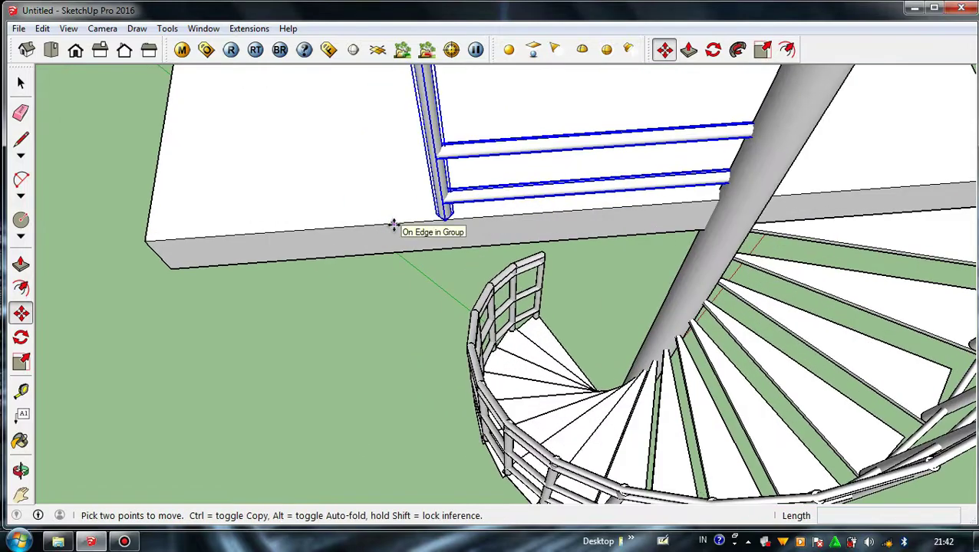
left_click(393, 224)
key("ctrl")
type("100")
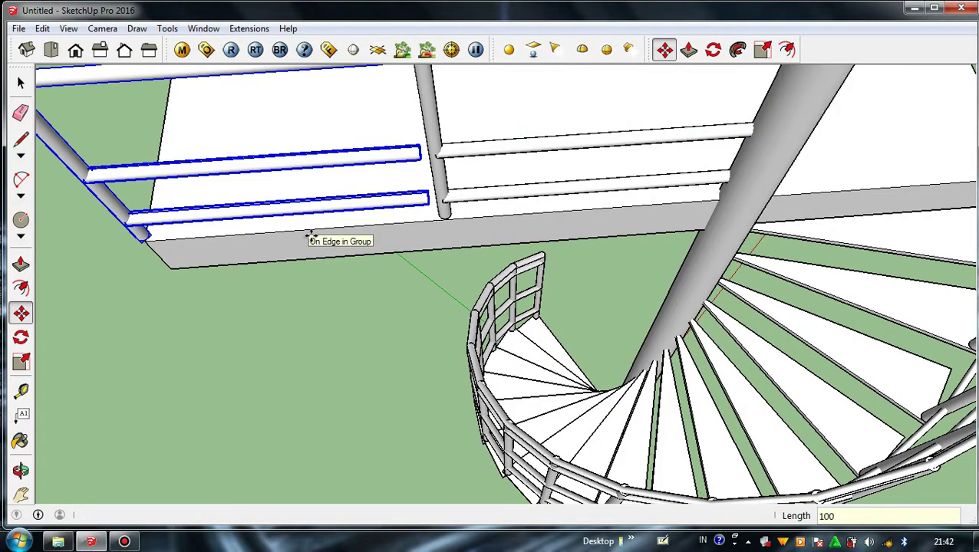
key("Return")
Move the copied baluster and rails 5 cm back so the rail ends meet the first landing baluster, and deselect them
scroll(307, 238, "down", 3)
scroll(391, 223, "up", 5)
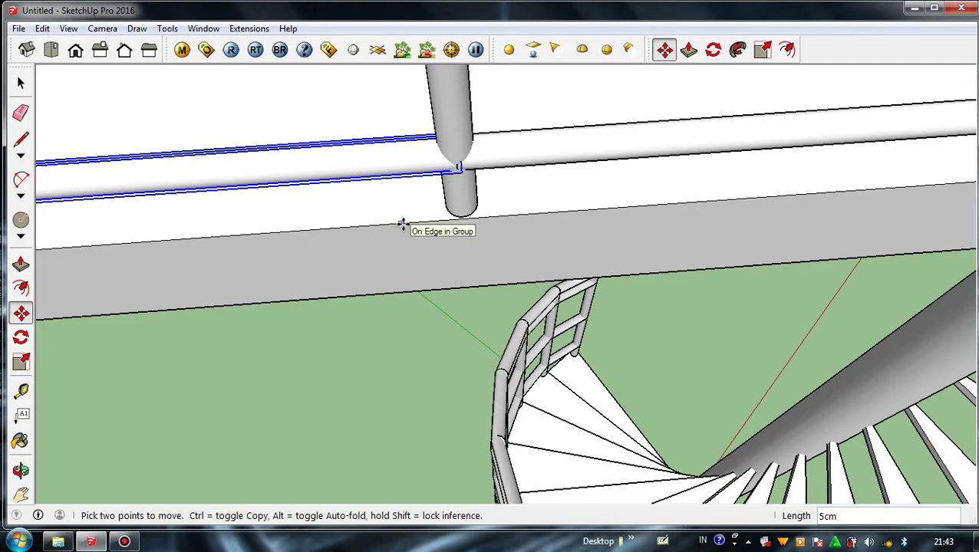
left_click(20, 92)
scroll(468, 263, "down", 5)
middle_click_drag(468, 262, 459, 161)
left_click(321, 350)
Examine the staircase, landing slab and extended landing railing from several angles
middle_click_drag(429, 230, 521, 92)
scroll(472, 203, "down", 2)
scroll(473, 203, "up", 3)
middle_click_drag(473, 204, 435, 316)
scroll(466, 221, "up", 3)
scroll(448, 303, "down", 5)
scroll(482, 197, "up", 6)
scroll(476, 188, "down", 4)
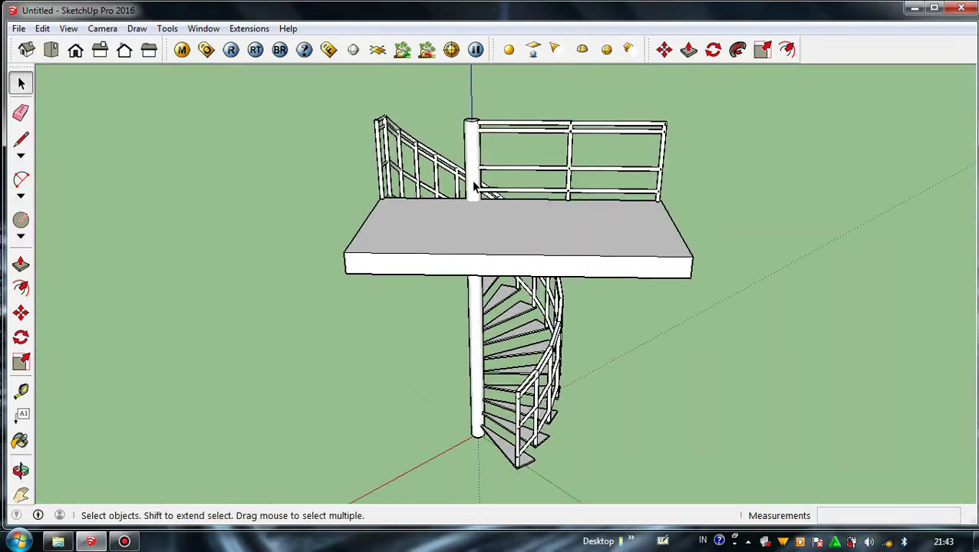
Open the lowest stair baluster for editing, select all its faces and paint them with the in-model material Lisanne_Hammer
scroll(499, 390, "up", 2)
scroll(500, 391, "up", 3)
middle_click_drag(492, 404, 475, 255)
scroll(523, 377, "up", 3)
scroll(589, 356, "down", 3)
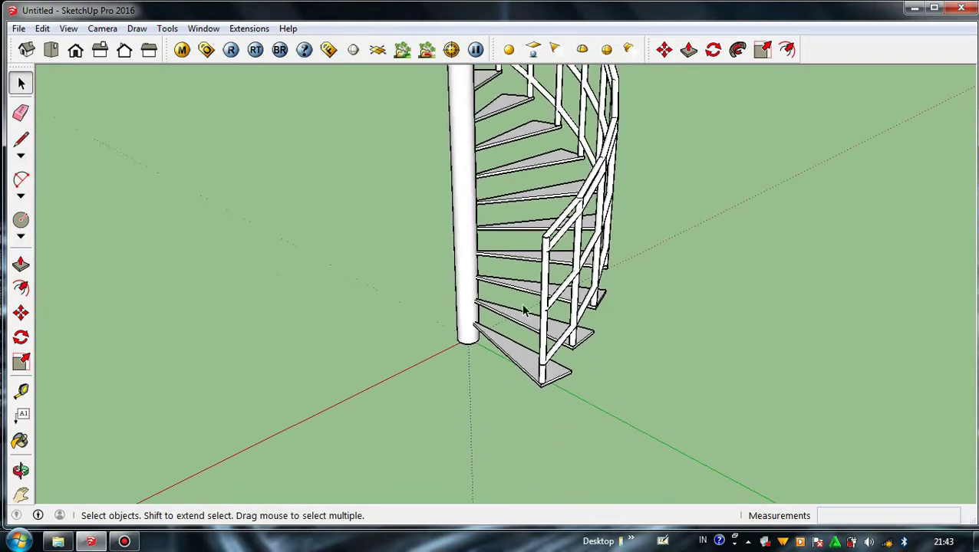
scroll(527, 369, "up", 5)
double_click(531, 355)
double_click(531, 354)
left_click(531, 355)
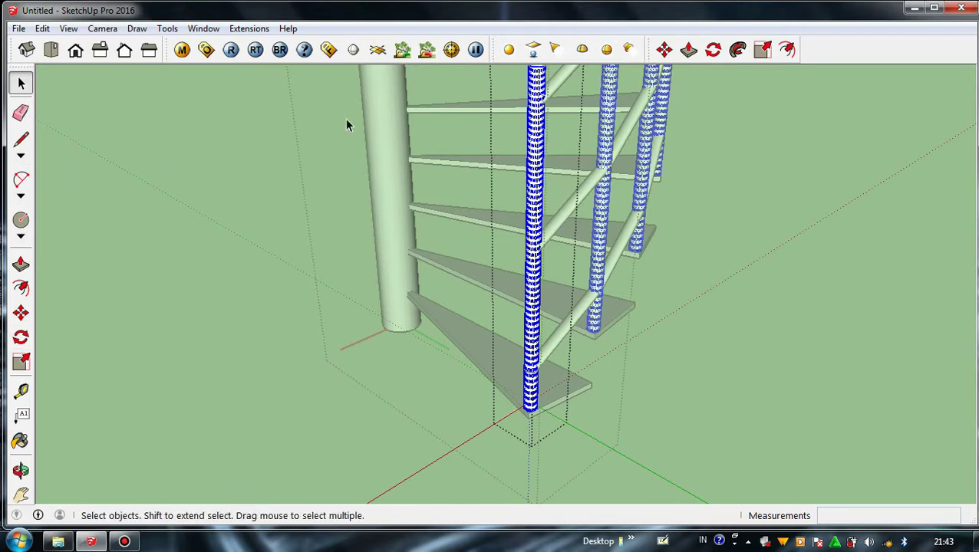
key("b")
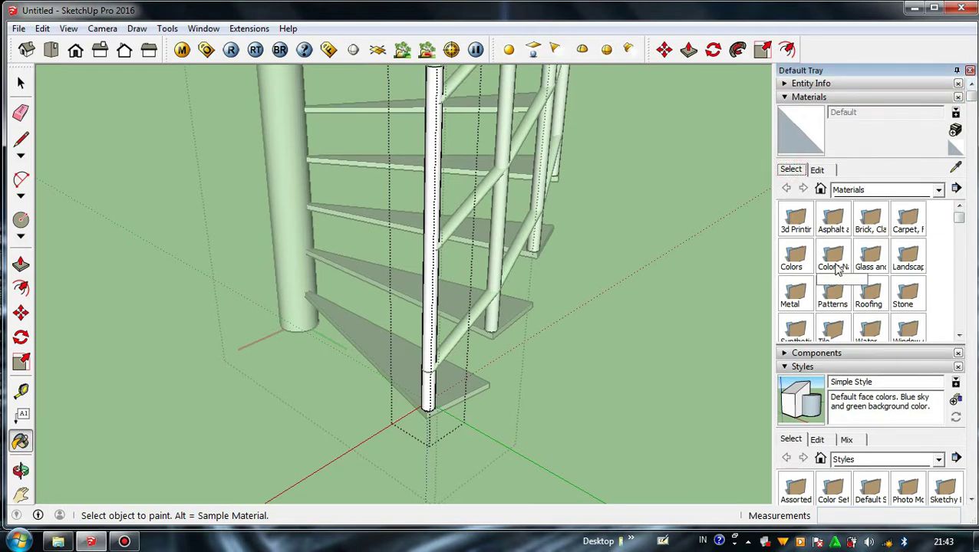
left_click(854, 192)
left_click(851, 210)
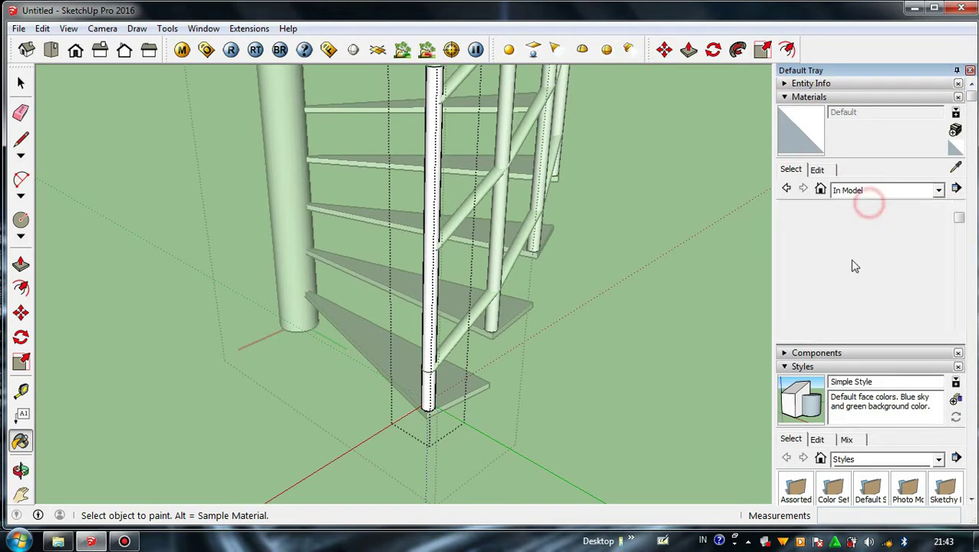
left_click(798, 328)
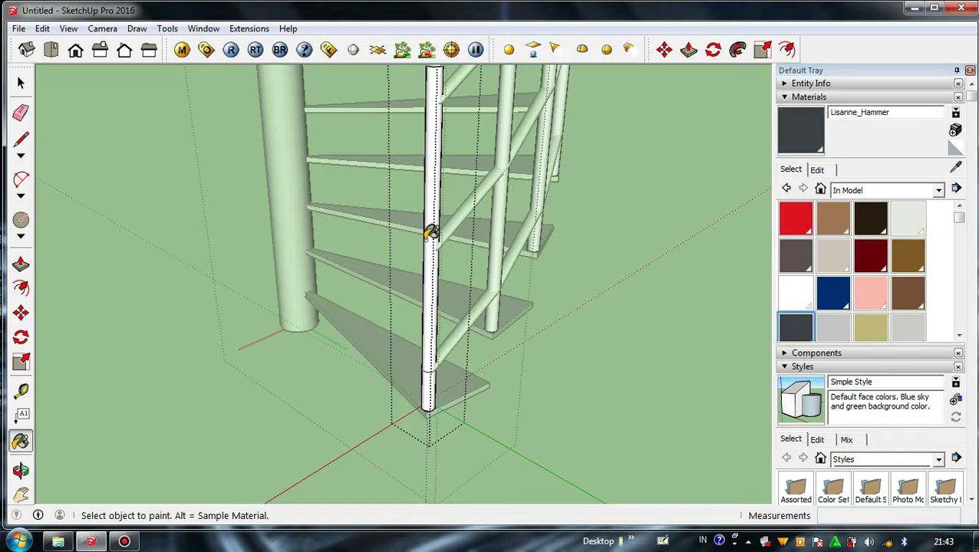
left_click(431, 142)
scroll(443, 290, "up", 8)
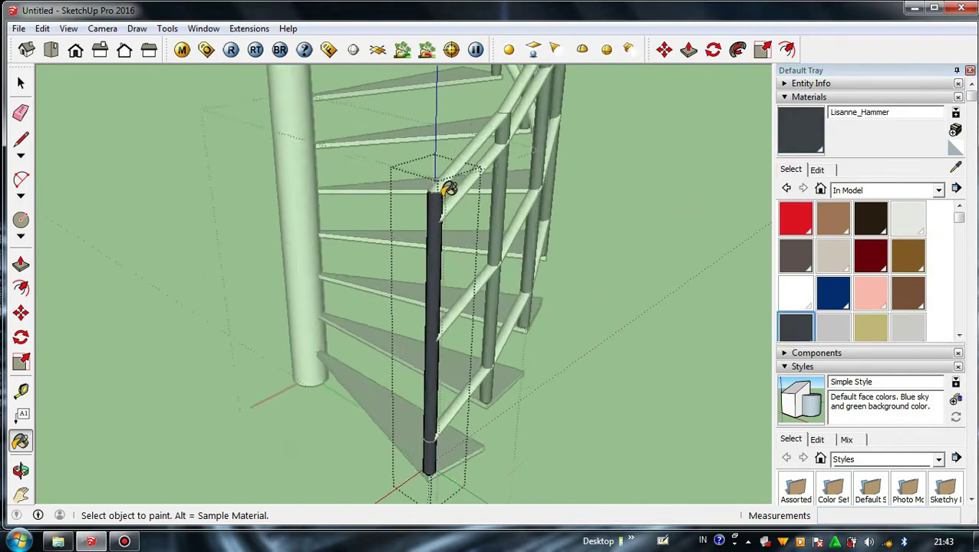
Paint the stair's handrail and the second rail below it with Lisanne_Hammer
left_click(417, 220)
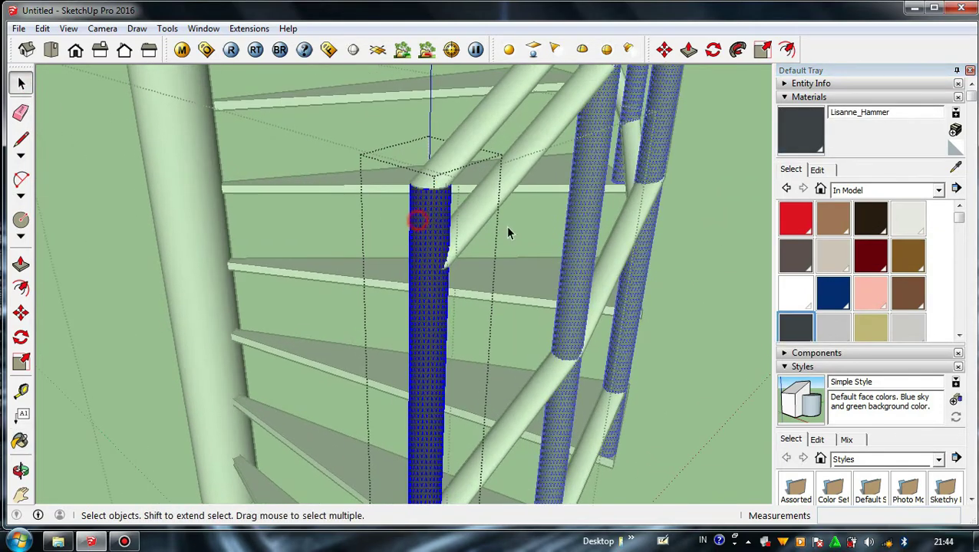
left_click(471, 134)
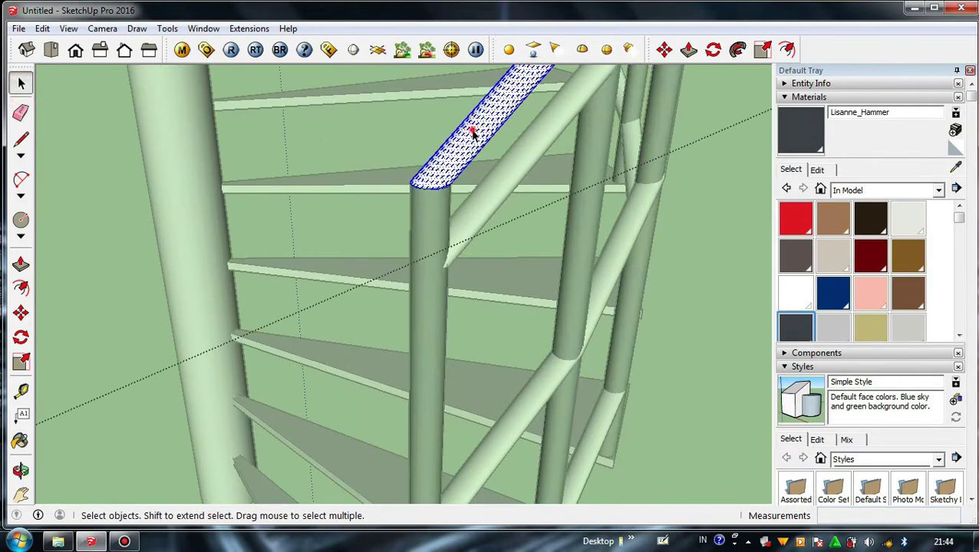
scroll(529, 221, "down", 3)
left_click(793, 127)
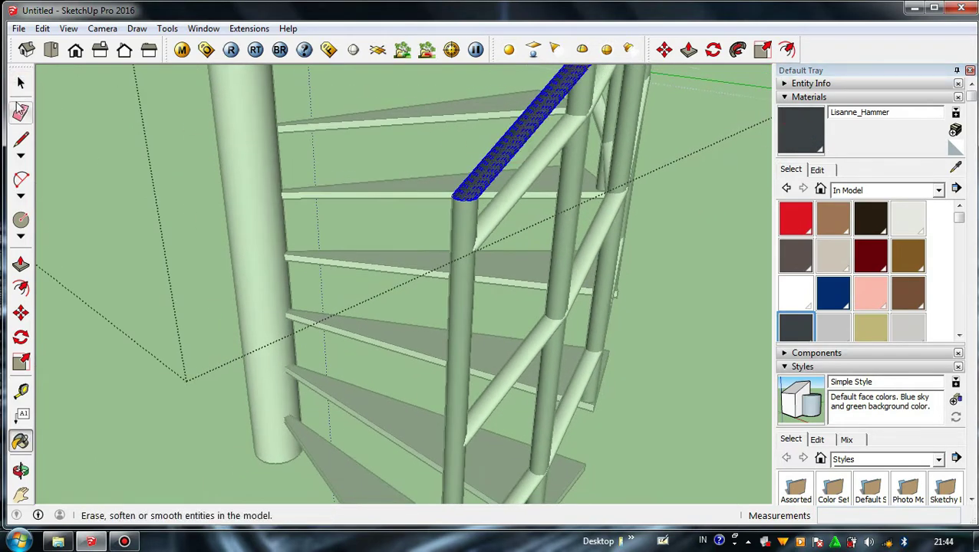
left_click(500, 211)
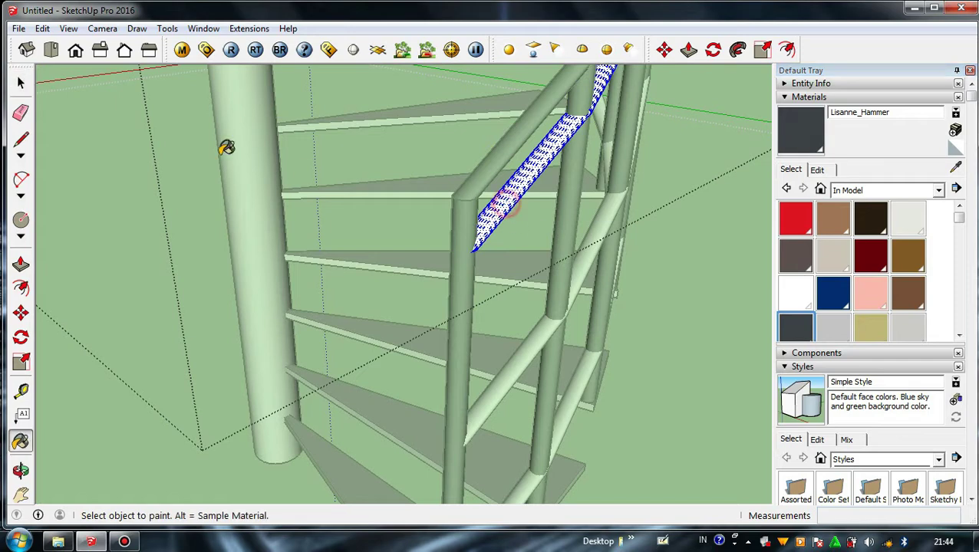
scroll(503, 184, "up", 3)
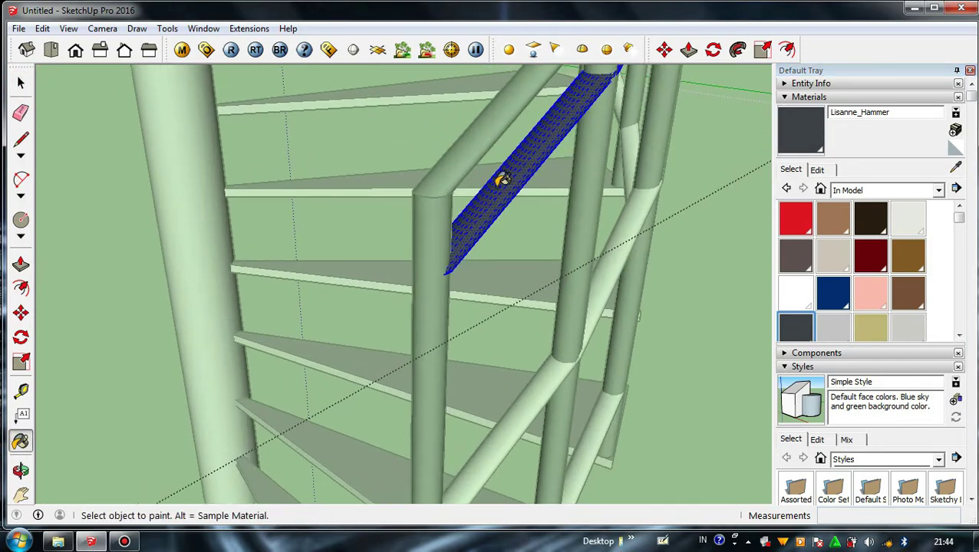
scroll(499, 400, "down", 3)
Paint the stair's middle rail and lowest rail with Lisanne_Hammer, and exit component editing
key("space")
left_click(497, 397)
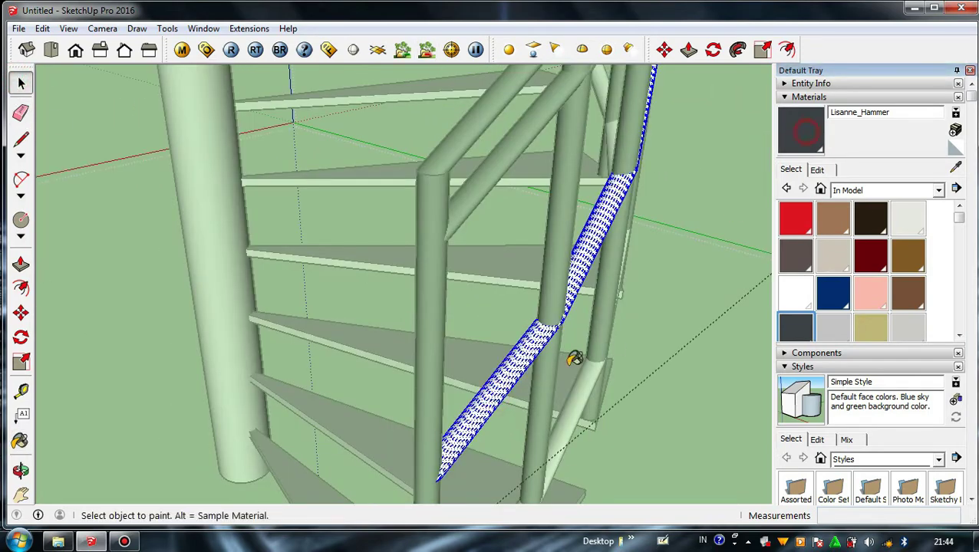
left_click(517, 363)
left_click(20, 81)
scroll(460, 368, "down", 2)
scroll(529, 451, "up", 1)
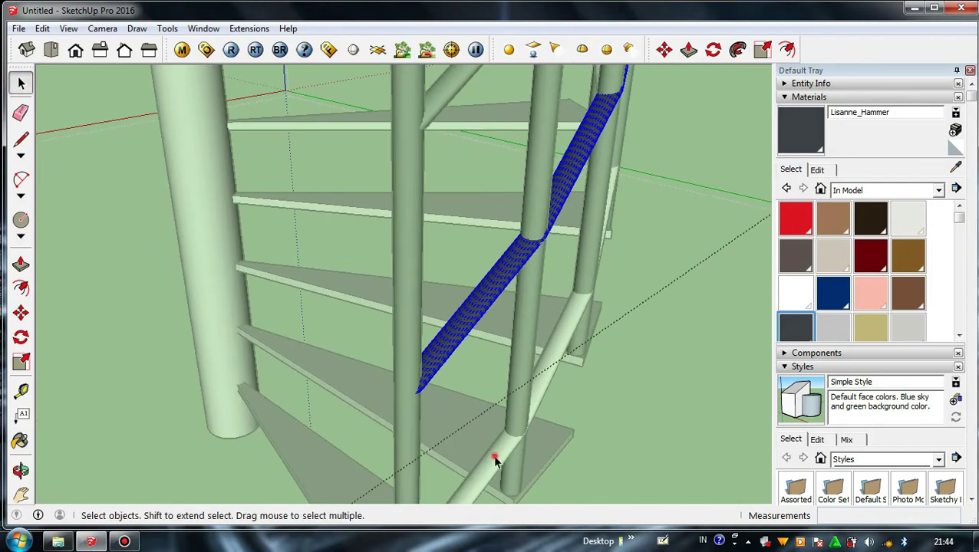
left_click(496, 455)
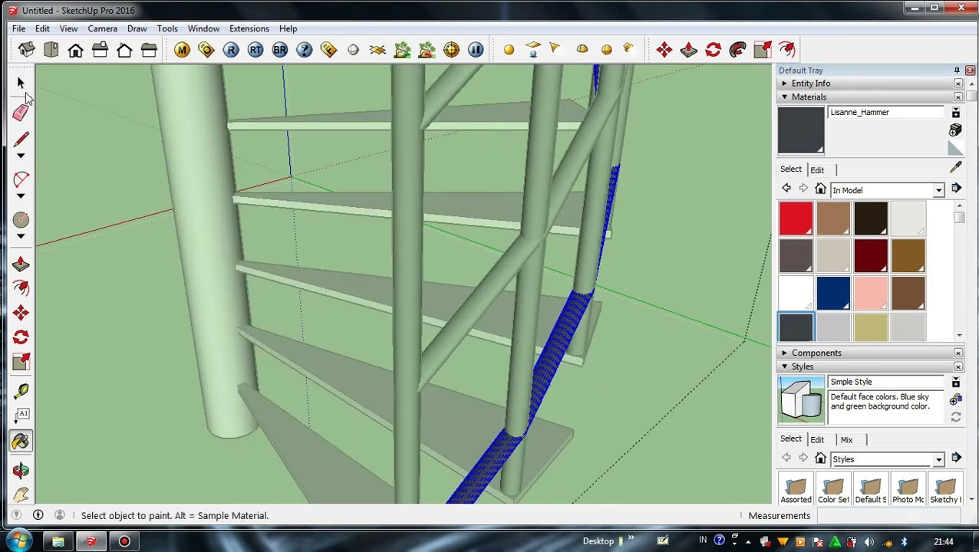
left_click(21, 82)
scroll(422, 264, "down", 6)
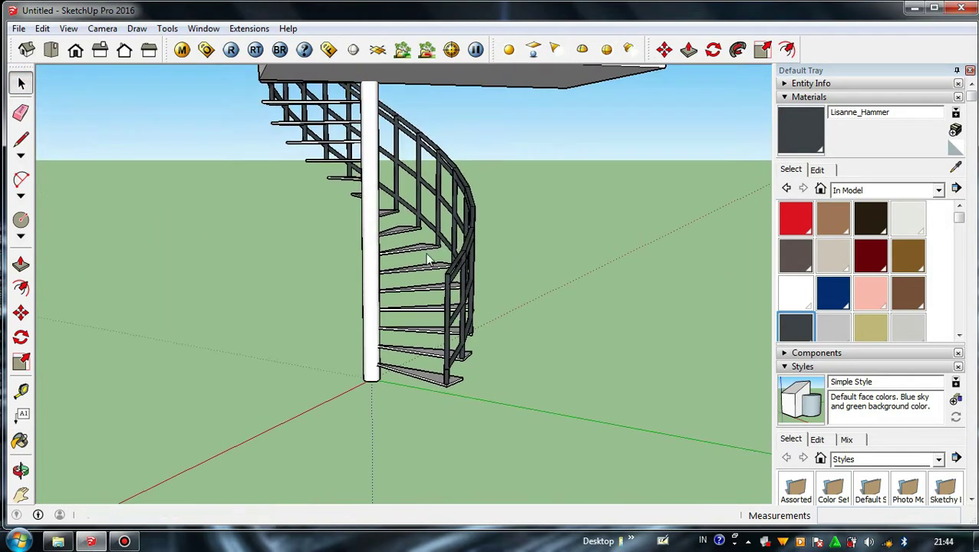
Open the central column for editing and paint all its faces with Lisanne_Boot_Sole_01
middle_click_drag(428, 259, 434, 420)
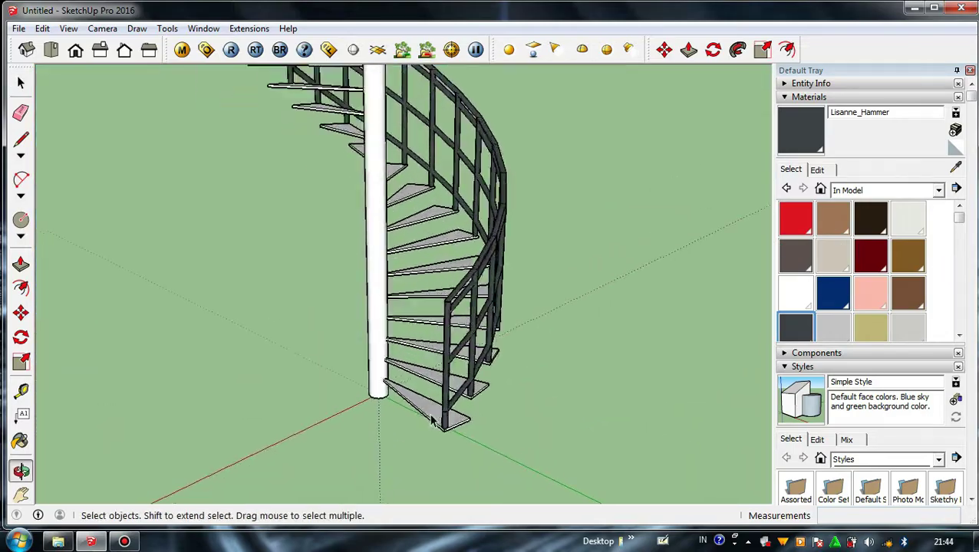
scroll(323, 366, "up", 3)
middle_click_drag(323, 365, 457, 291)
double_click(455, 289)
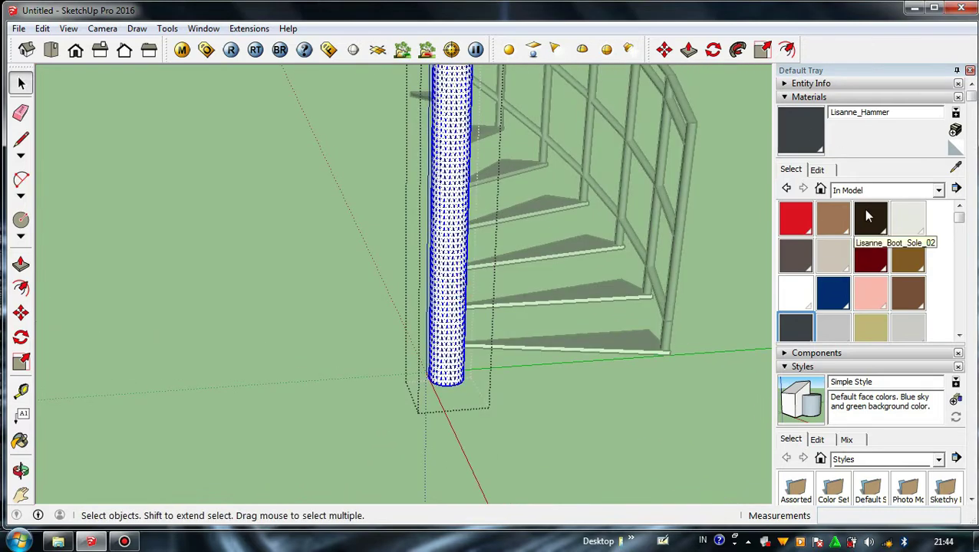
left_click(448, 223)
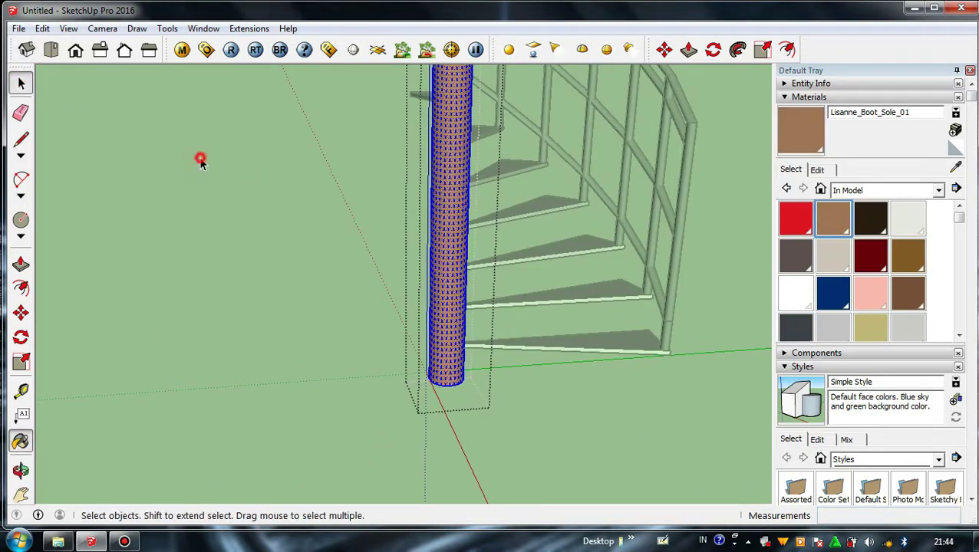
left_click(200, 160)
Open the lowest wedge tread for editing, paint all its faces with Lisanne_Caulkgun, and exit editing
scroll(276, 157, "down", 1)
scroll(560, 299, "up", 3)
triple_click(548, 291)
scroll(599, 282, "up", 3)
middle_click_drag(590, 281, 484, 313)
scroll(479, 313, "down", 5)
scroll(439, 306, "up", 5)
scroll(547, 217, "down", 1)
scroll(419, 276, "up", 1)
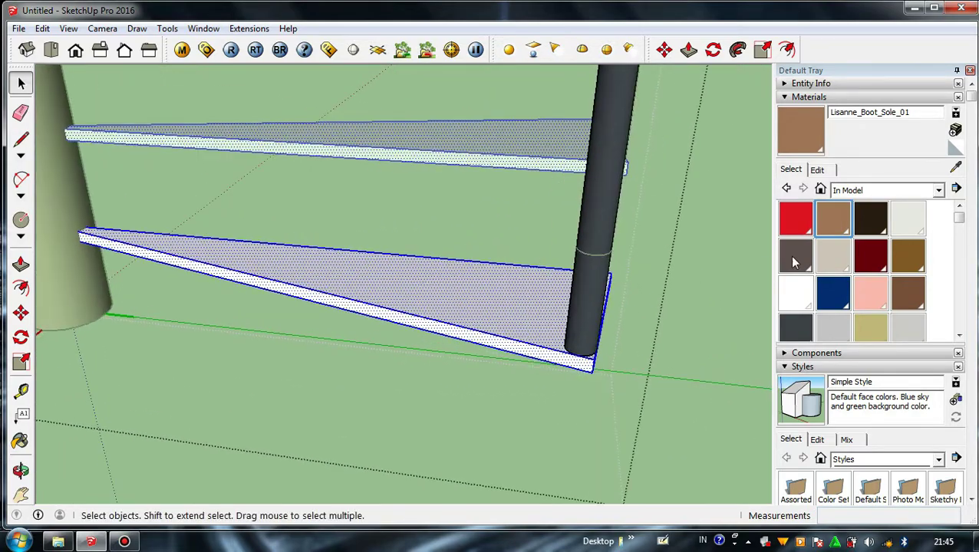
left_click(508, 313)
scroll(410, 326, "down", 2)
left_click(22, 83)
left_click(646, 253)
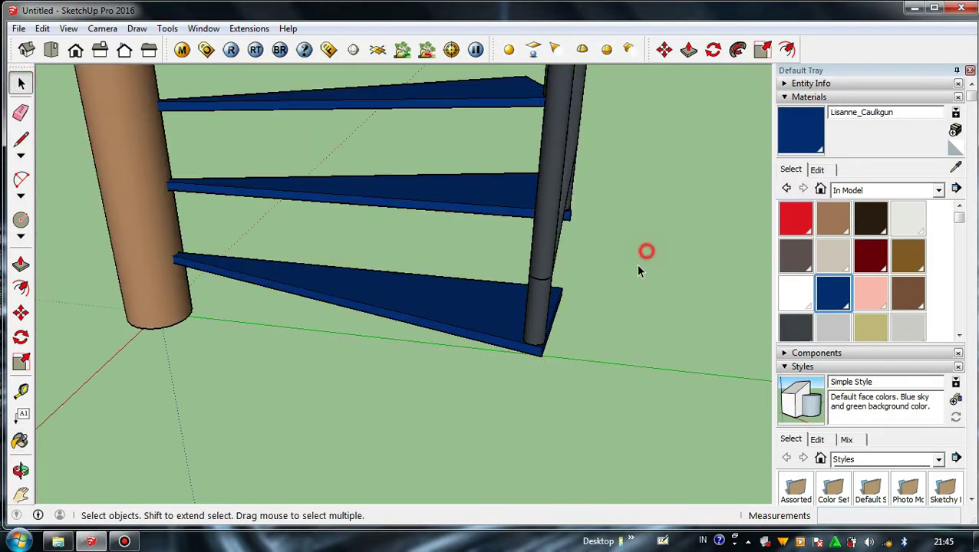
Open the landing's handrail component for editing, paint its faces with Lisanne_Hammer, and exit editing
scroll(522, 299, "down", 3)
mouse_move(506, 286)
middle_mouse_down()
mouse_move(471, 280)
mouse_move(475, 201)
mouse_move(798, 379)
mouse_move(802, 403)
middle_mouse_up()
scroll(470, 299, "down", 2)
scroll(470, 297, "down", 2)
scroll(432, 302, "down", 1)
middle_click_drag(431, 301, 444, 219)
scroll(449, 252, "up", 4)
middle_click_drag(450, 251, 353, 264)
left_click_drag(169, 234, 460, 169)
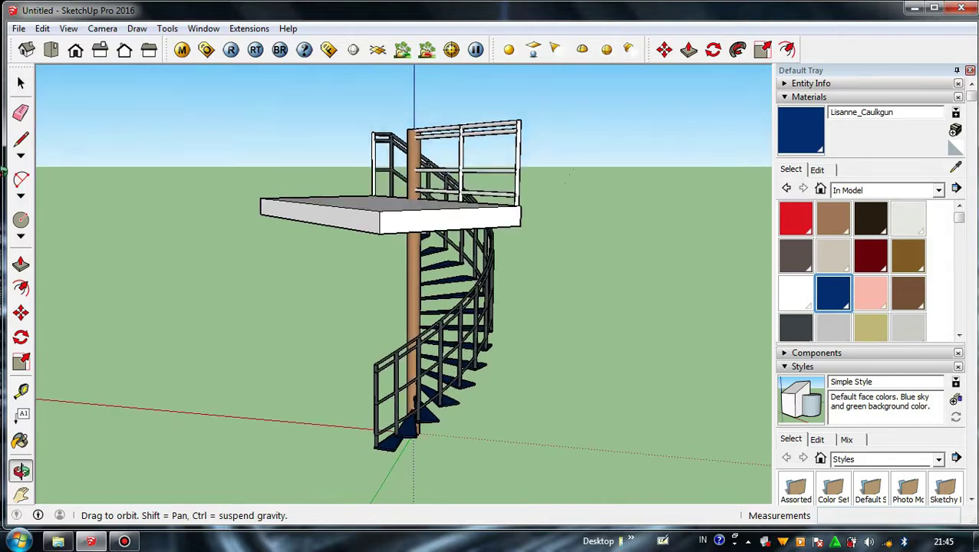
key("space")
scroll(547, 130, "up", 5)
left_click(547, 131)
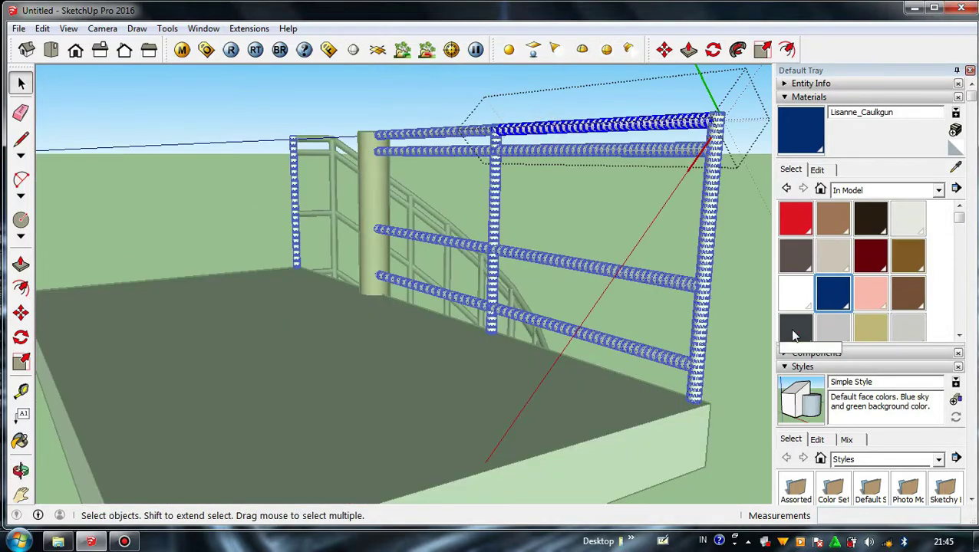
left_click(593, 126)
left_click(18, 86)
left_click(430, 104)
scroll(430, 144, "down", 3)
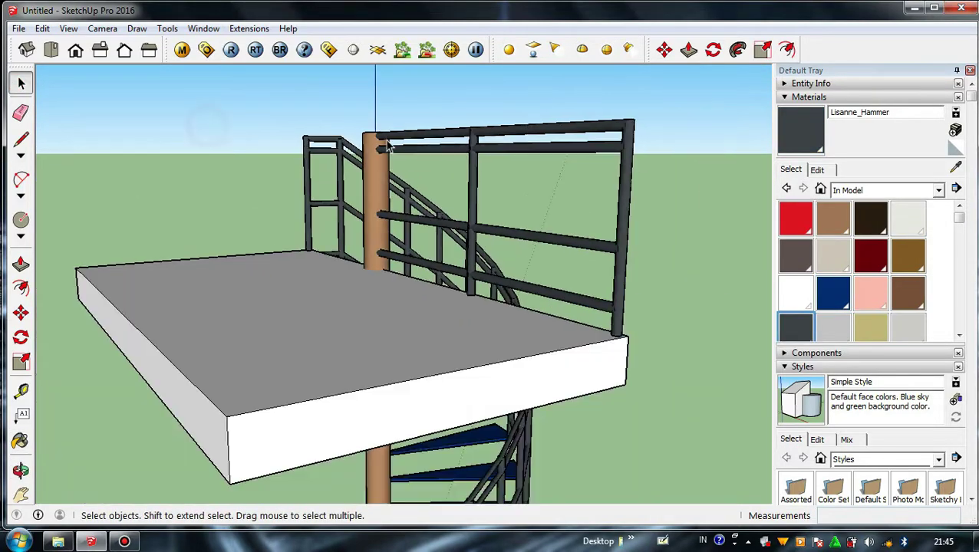
Copy the landing slab straight down to the foot of the central column
middle_click_drag(434, 144, 463, 264)
scroll(568, 230, "down", 5)
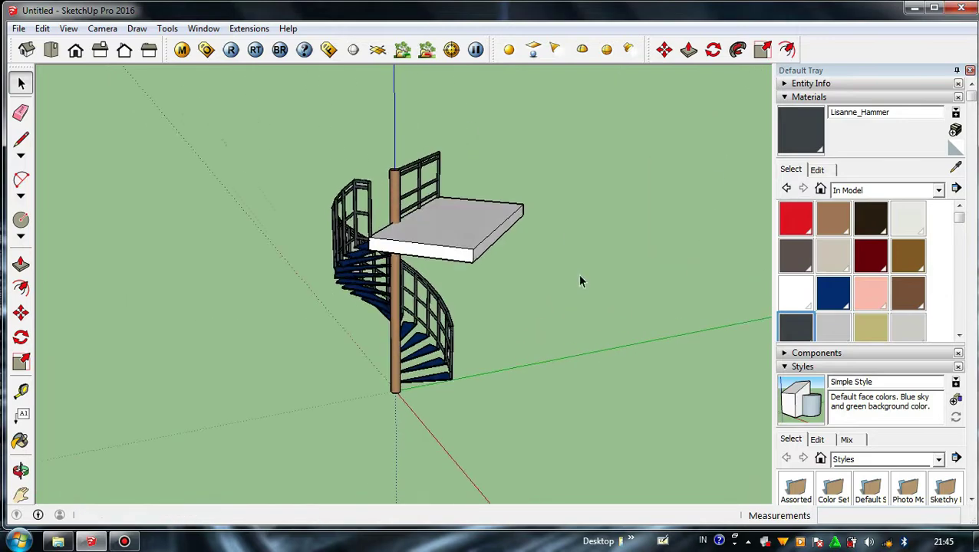
scroll(581, 281, "up", 3)
scroll(164, 228, "down", 5)
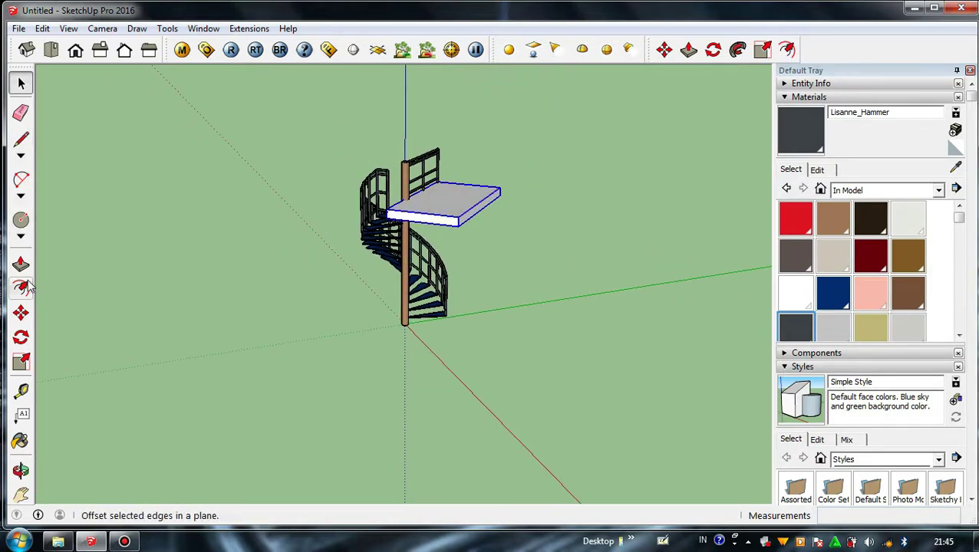
left_click(21, 313)
scroll(382, 255, "up", 4)
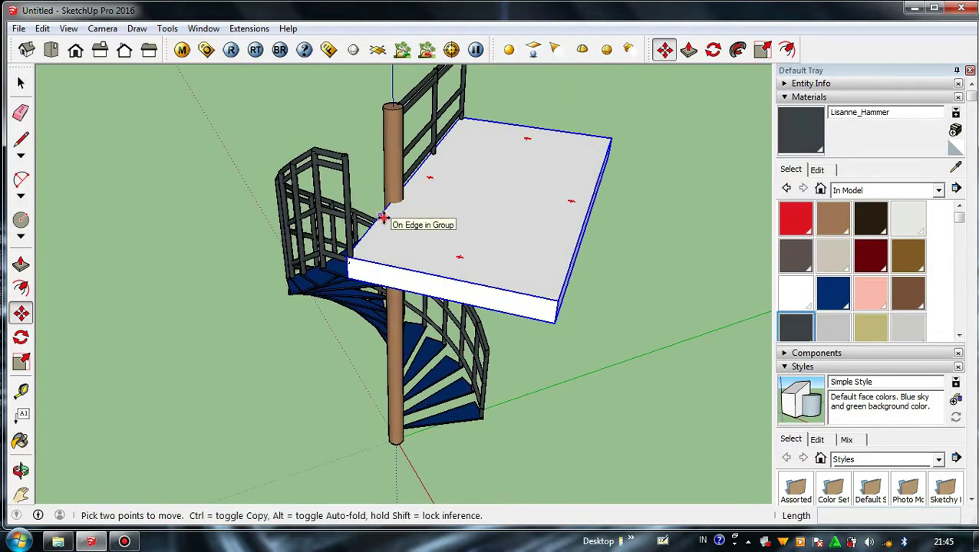
scroll(420, 378, "up", 3)
left_click(421, 378)
key("ctrl")
scroll(422, 382, "down", 3)
scroll(393, 430, "up", 8)
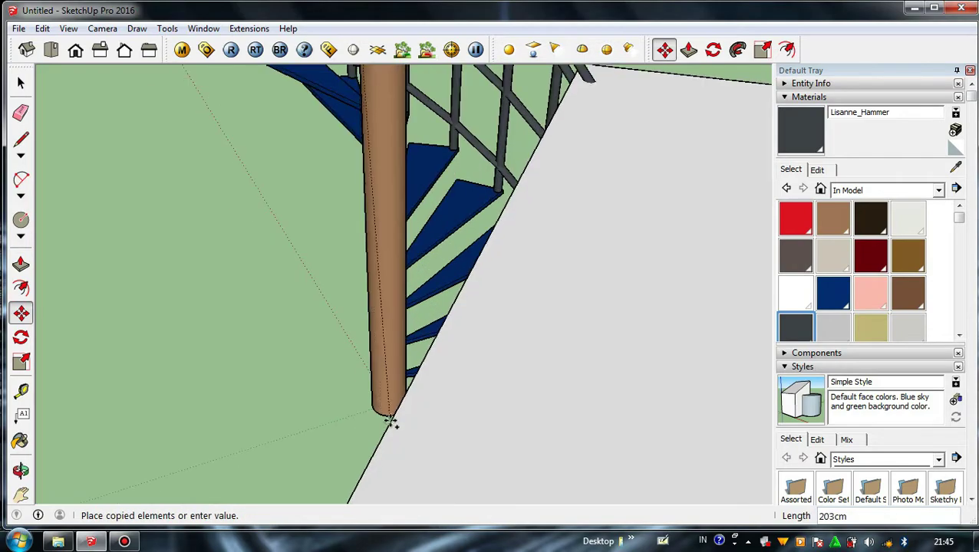
scroll(393, 173, "down", 5)
middle_click_drag(393, 173, 564, 278)
Open the floor slab at the column's foot for editing and pull its stair-side face outward 190 cm
scroll(454, 299, "down", 3)
scroll(454, 299, "up", 4)
scroll(380, 321, "up", 2)
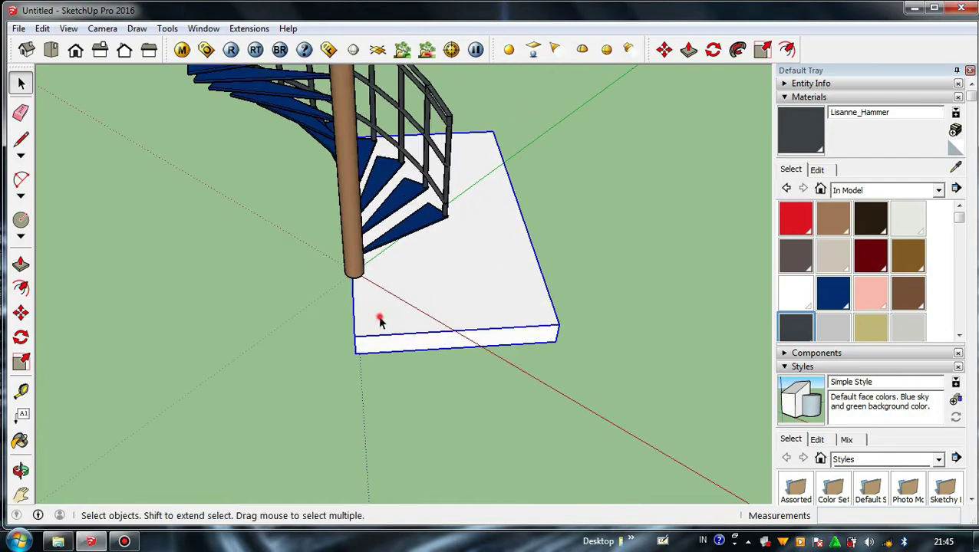
triple_click(380, 321)
left_click(20, 265)
scroll(354, 334, "up", 3)
middle_click_drag(354, 335, 346, 355)
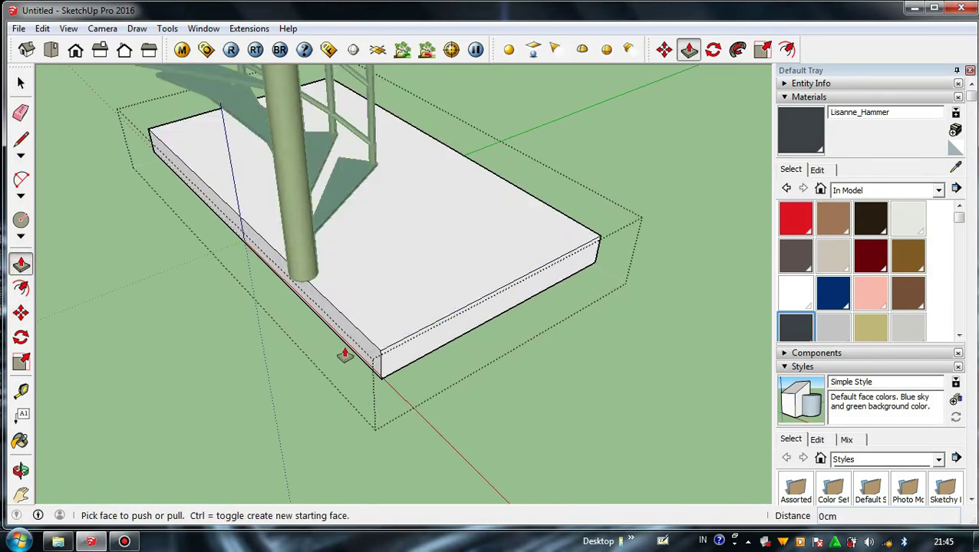
scroll(374, 309, "down", 5)
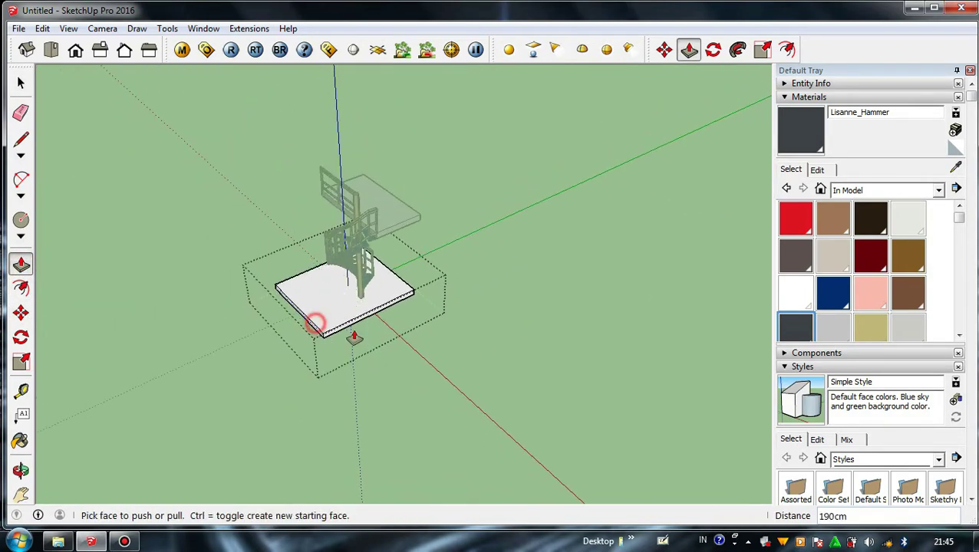
Pull two more side faces of the floor slab outward, one of them by 169 cm
scroll(353, 337, "up", 3)
middle_click_drag(422, 309, 238, 306)
scroll(484, 297, "up", 3)
middle_click_drag(485, 297, 253, 246)
left_click(385, 379)
left_click(521, 474)
middle_click_drag(511, 457, 234, 311)
scroll(234, 311, "down", 2)
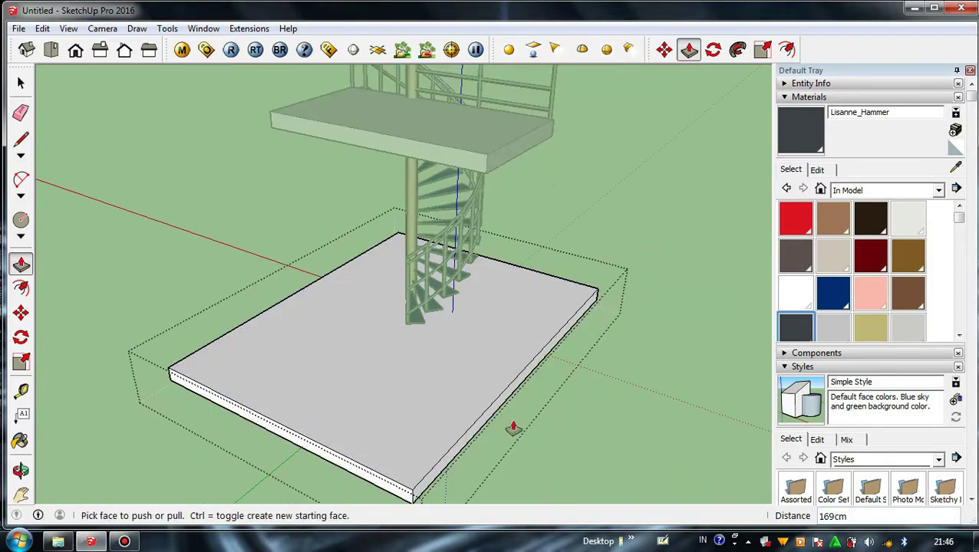
left_click(500, 400)
left_click(586, 414)
Open the upper landing slab for editing and pull two side faces outward, the face away from the stair and then an adjacent one about 126 cm
middle_click_drag(586, 415, 394, 331)
key("space")
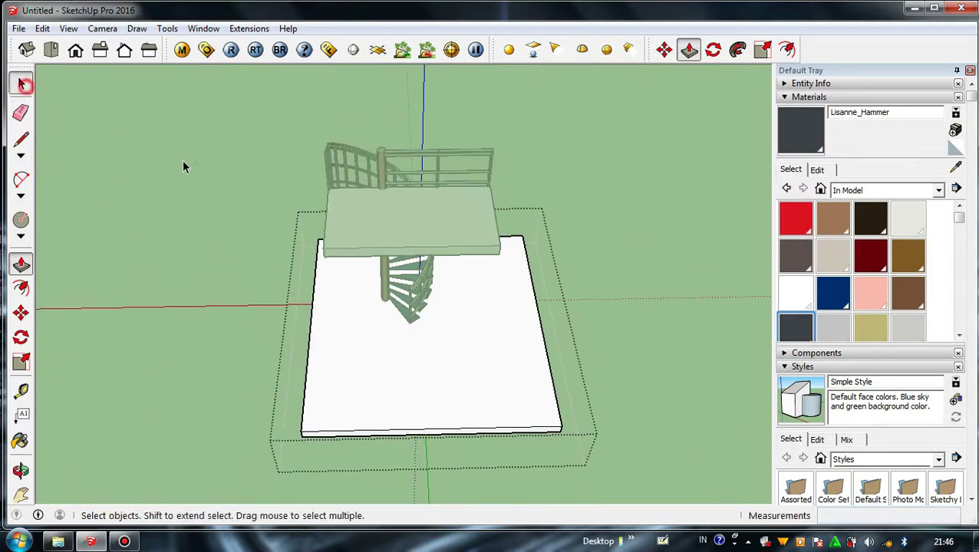
middle_click_drag(184, 163, 383, 244)
left_click(377, 243)
scroll(386, 227, "up", 2)
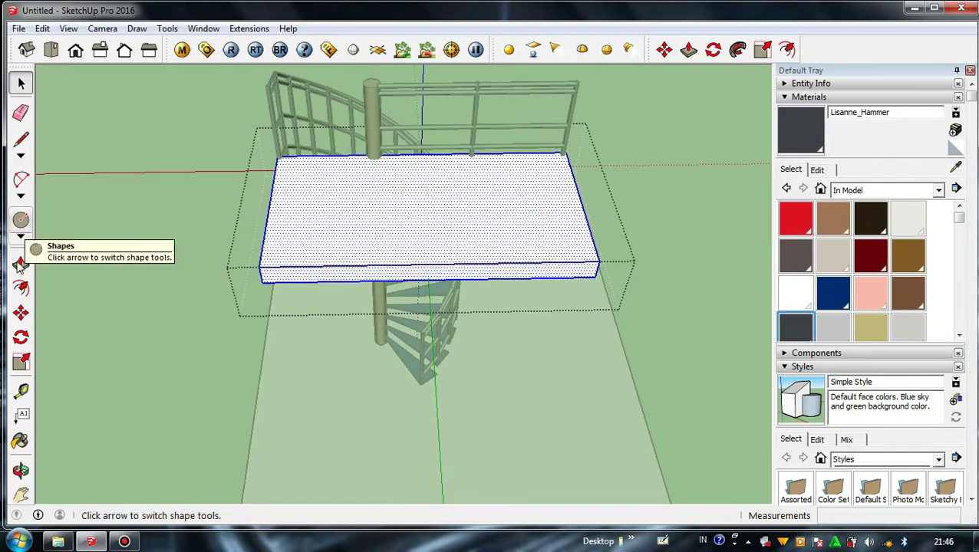
left_click(308, 277)
scroll(310, 278, "down", 2)
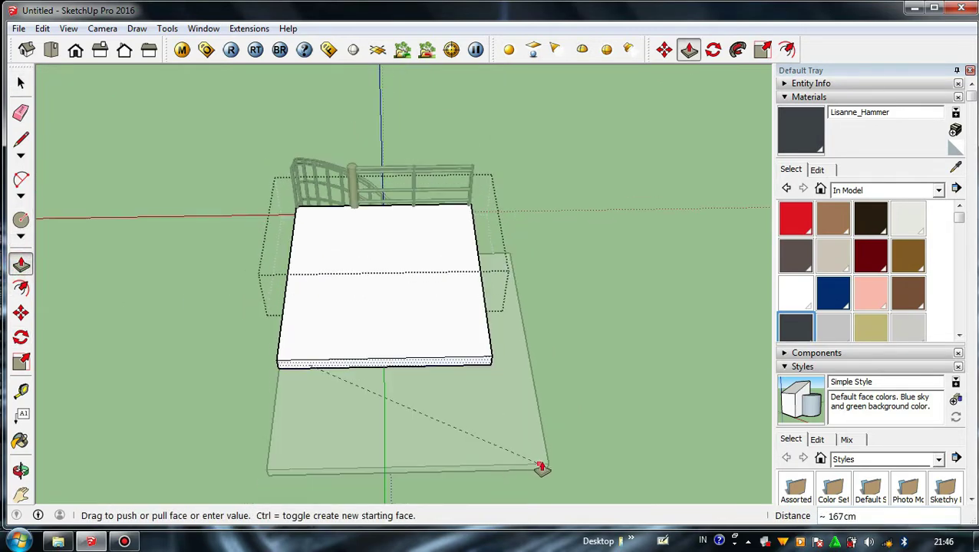
middle_click_drag(509, 375, 328, 302)
left_click(442, 247)
left_click(416, 487)
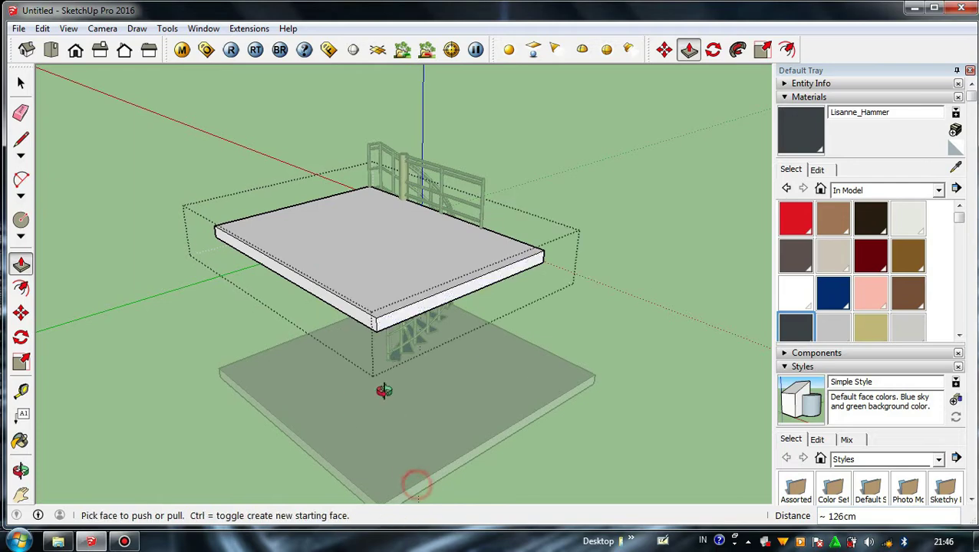
Pull the upper landing's remaining outer side face outward about 57 cm
middle_click_drag(384, 392, 455, 336)
left_click(455, 313)
left_click(393, 447)
middle_click_drag(329, 349, 397, 255)
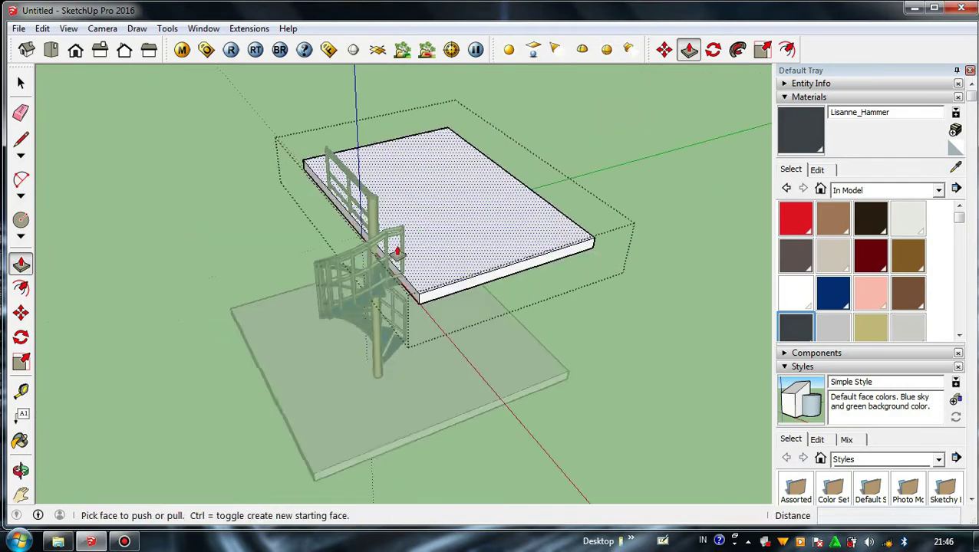
middle_click_drag(299, 253, 356, 221)
scroll(355, 220, "down", 2)
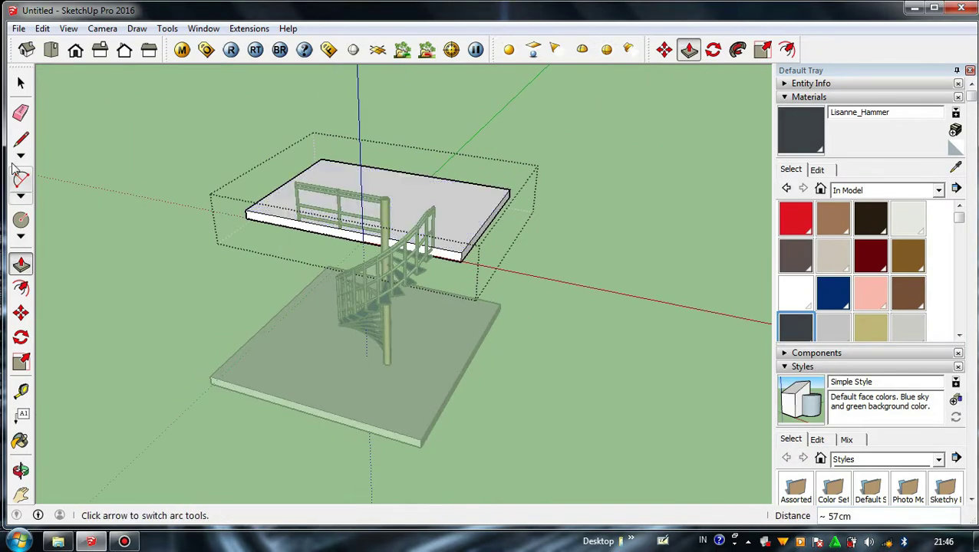
Draw a rectangle at the end of the landing's stair-side face and pull it out about 192 cm as an arm
left_click(21, 241)
left_click(42, 256)
scroll(244, 205, "up", 2)
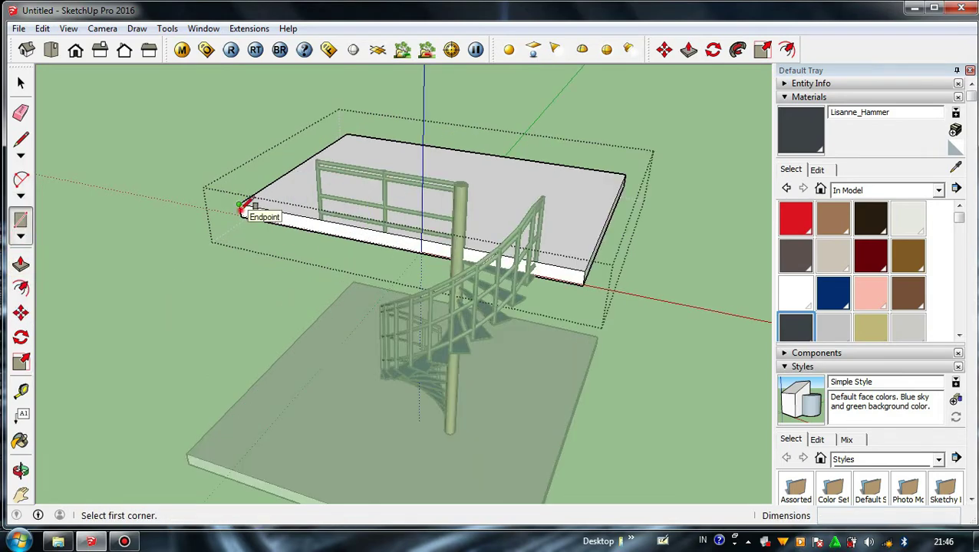
left_click(307, 229)
scroll(307, 230, "down", 2)
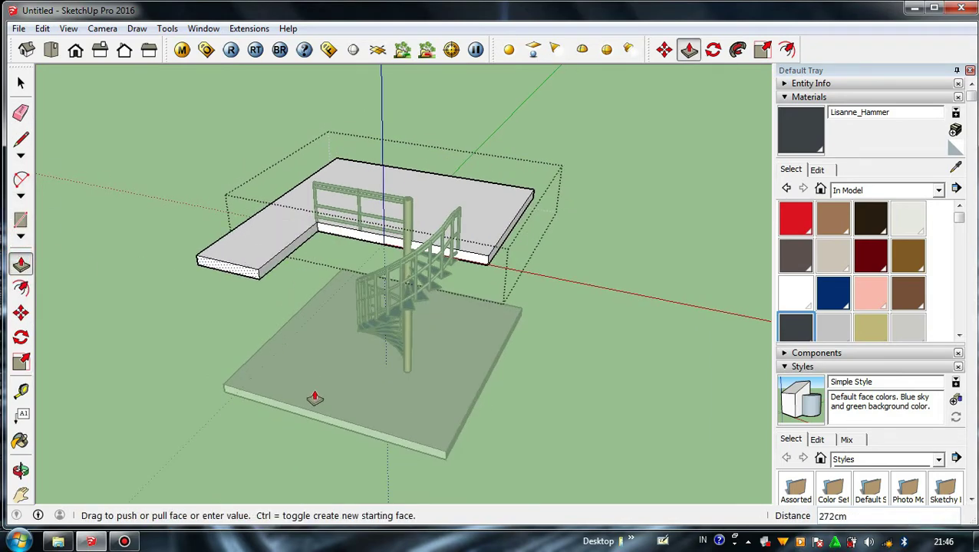
middle_click_drag(335, 404, 35, 185)
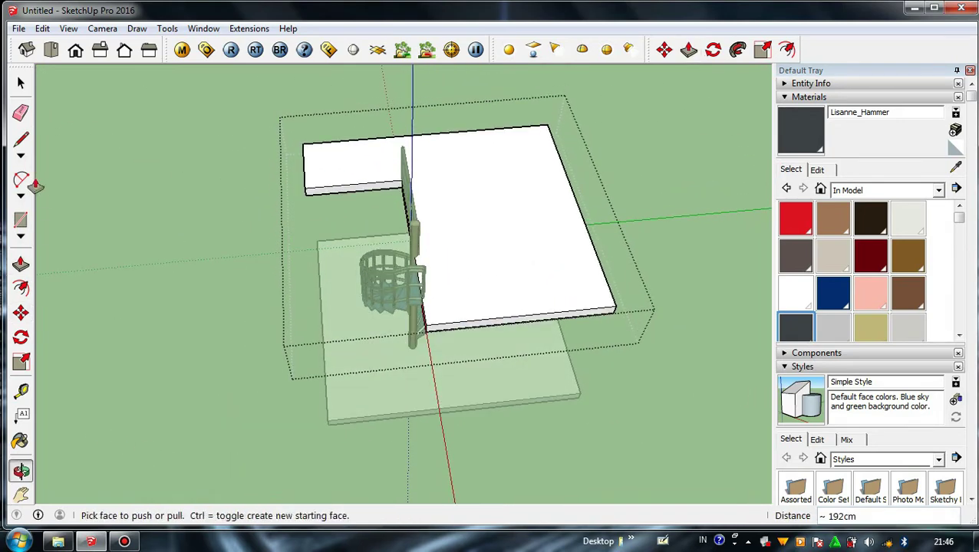
Draw a rectangle about 79 by 20 cm on the arm's inner face, pull it about 351 cm alongside the stair opening, and exit editing
scroll(331, 168, "up", 2)
left_click(351, 190)
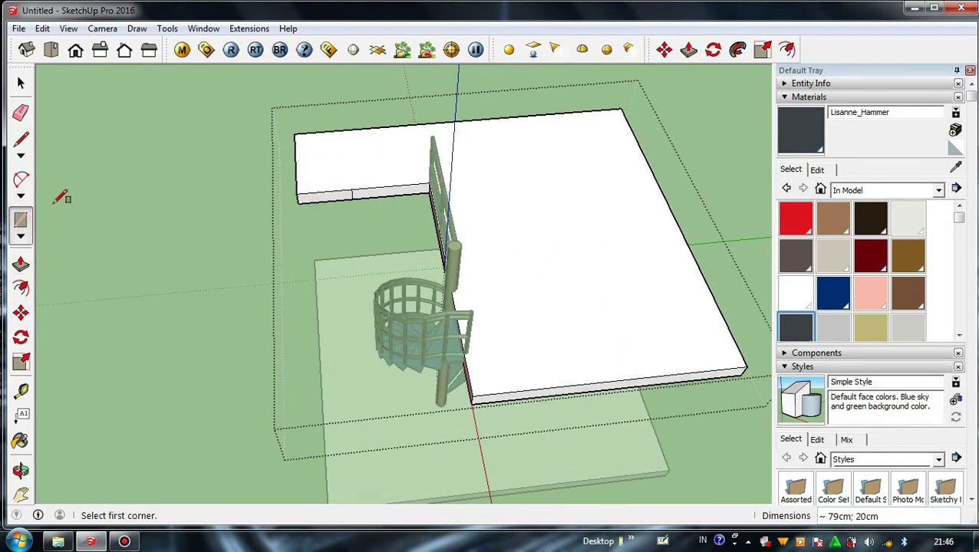
scroll(335, 188, "up", 3)
left_click(304, 205)
scroll(304, 205, "down", 4)
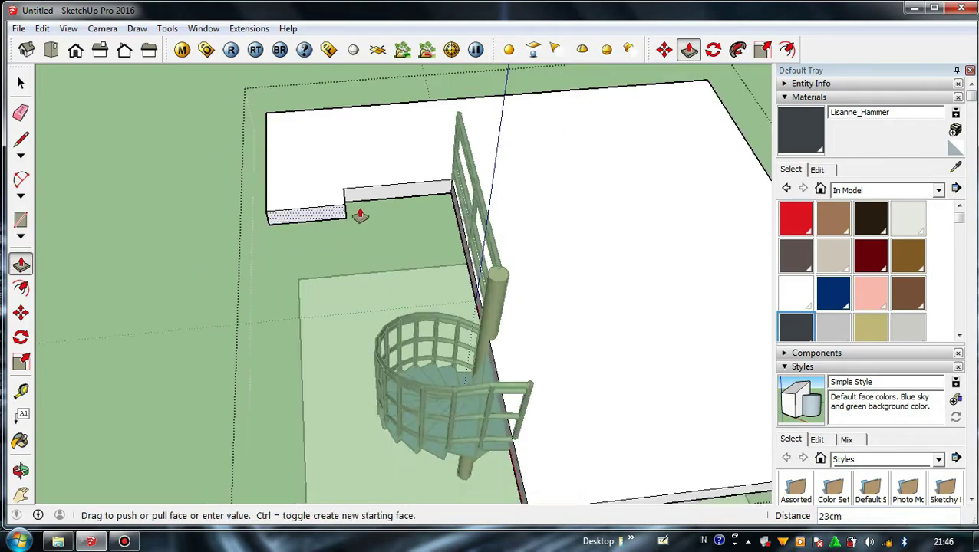
left_click(461, 440)
middle_click_drag(461, 440, 257, 376)
scroll(343, 302, "up", 4)
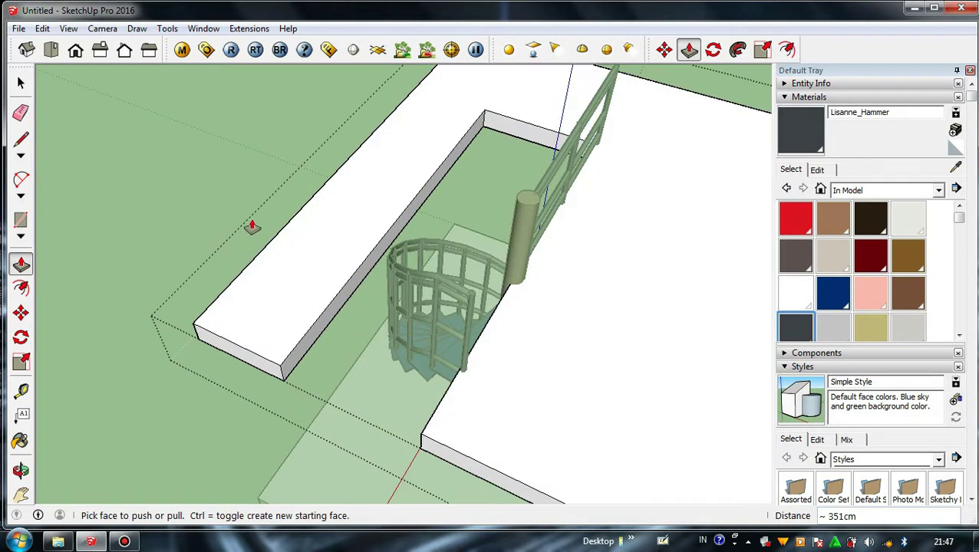
middle_click_drag(251, 225, 221, 159)
scroll(304, 211, "down", 4)
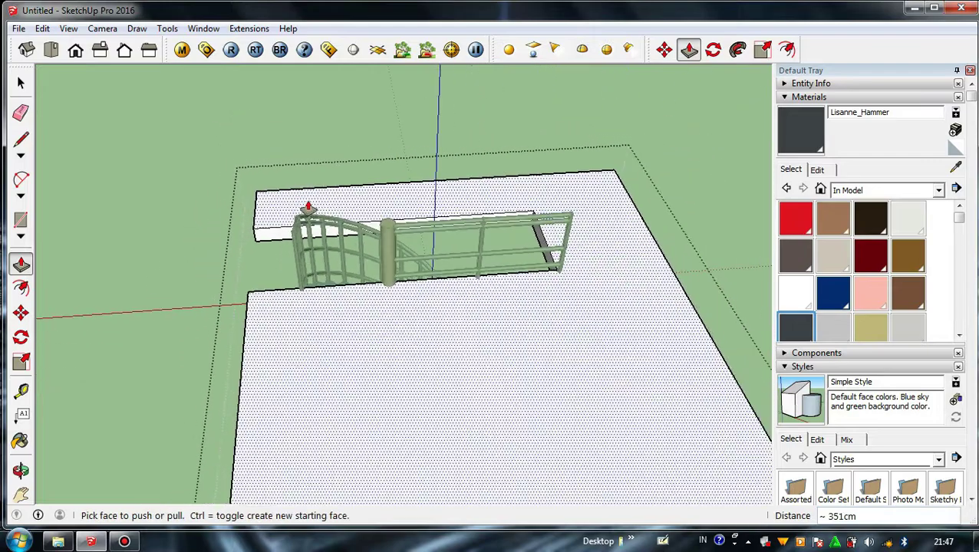
middle_click_drag(309, 211, 913, 384)
key("space")
scroll(496, 278, "down", 4)
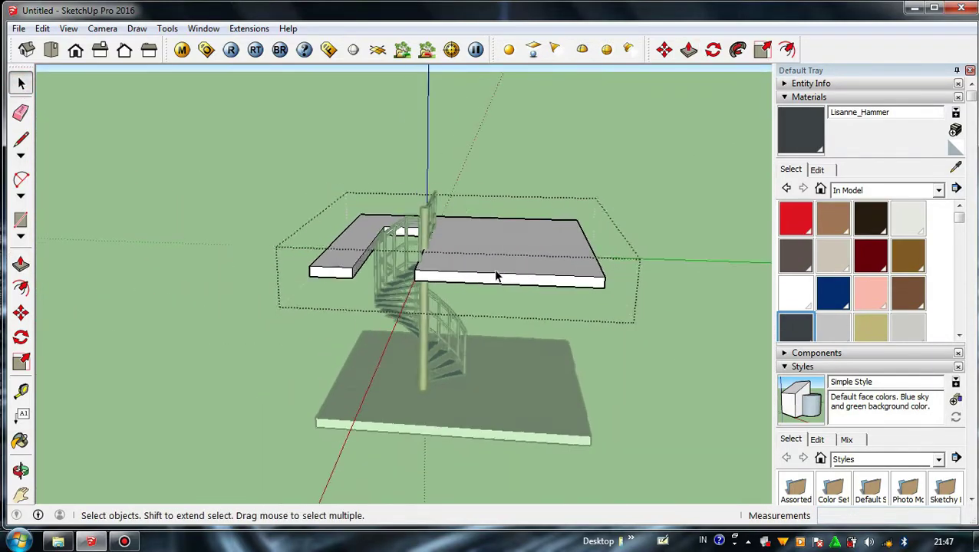
left_click(265, 198)
Place a guide parallel to the floor slab's edge and draw a narrow rectangle along the edge up to the guide
scroll(466, 263, "up", 2)
scroll(422, 343, "up", 3)
middle_click_drag(466, 262, 356, 253)
scroll(413, 211, "down", 2)
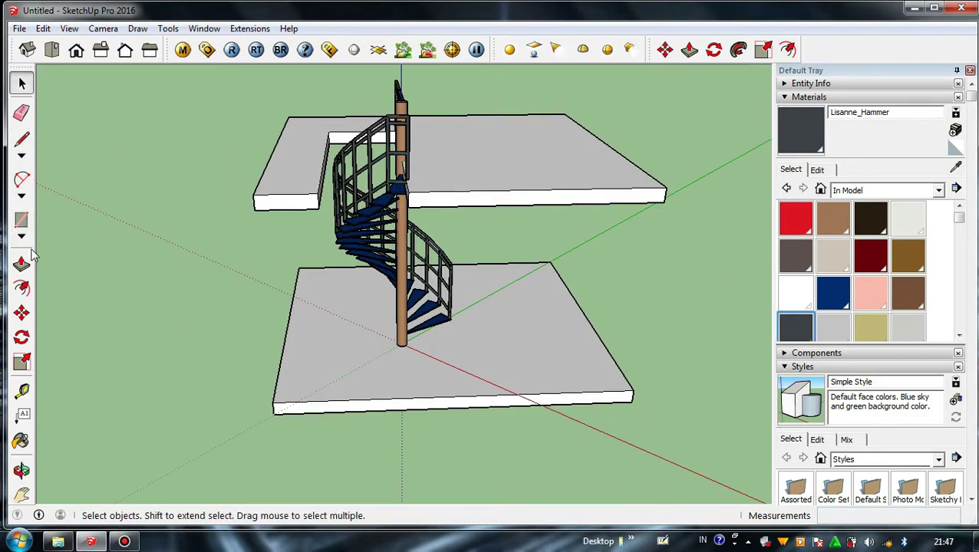
middle_click_drag(92, 260, 384, 388)
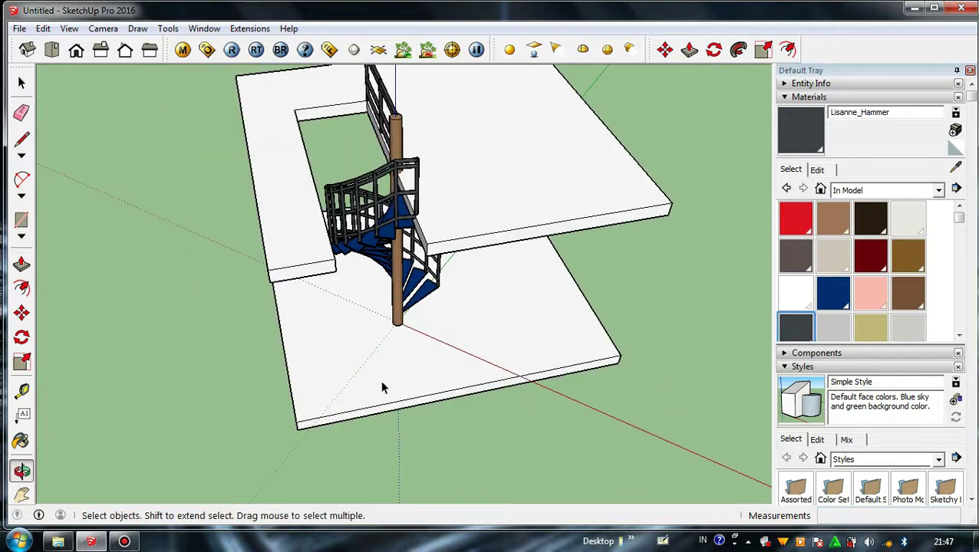
scroll(262, 254, "up", 3)
scroll(262, 254, "down", 3)
left_click(22, 220)
scroll(600, 283, "up", 3)
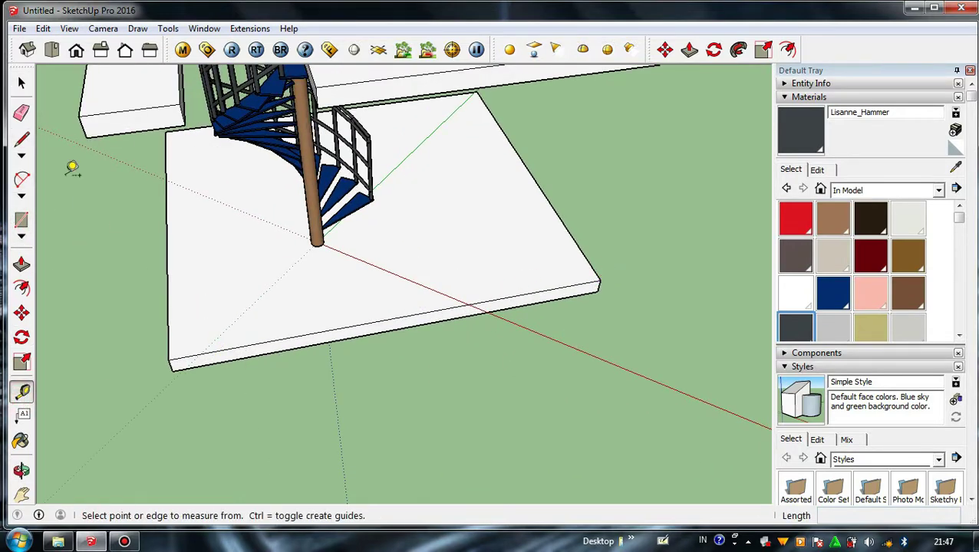
triple_click(177, 244)
left_click(87, 294)
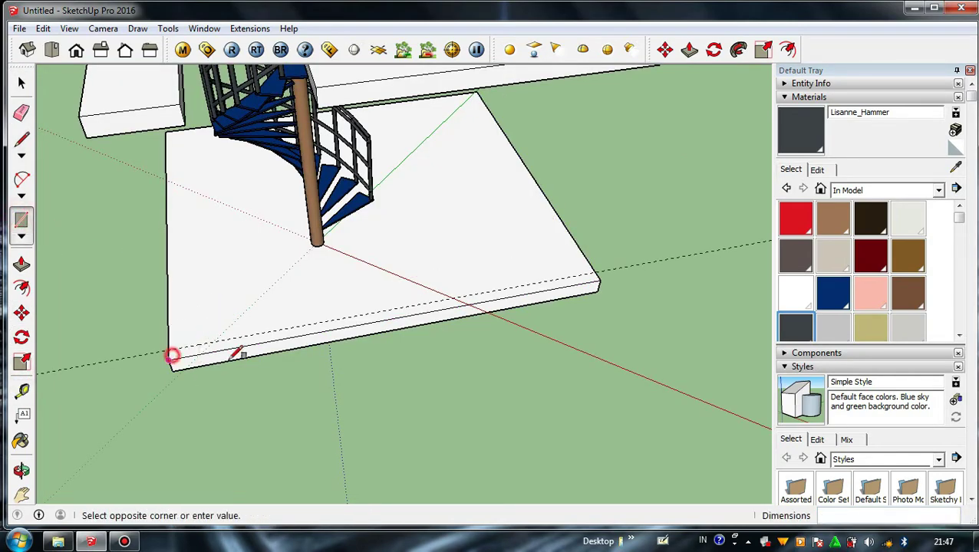
left_click(21, 138)
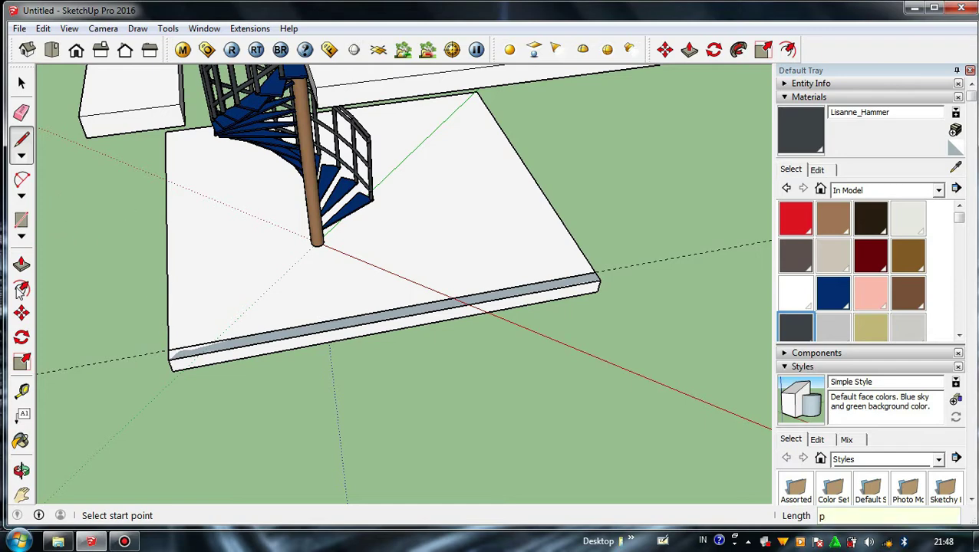
Pull the narrow strip up into a wall rising past the upper landing and erase the guide
scroll(261, 338, "down", 3)
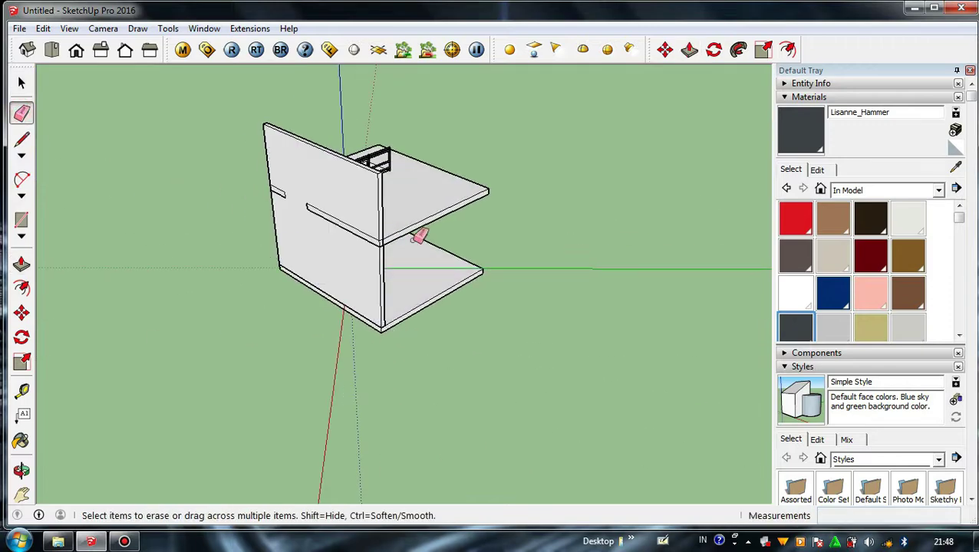
mouse_move(418, 237)
middle_mouse_down()
mouse_move(271, 236)
mouse_move(431, 247)
mouse_move(623, 184)
mouse_move(752, 224)
mouse_move(525, 350)
mouse_move(198, 158)
middle_mouse_up()
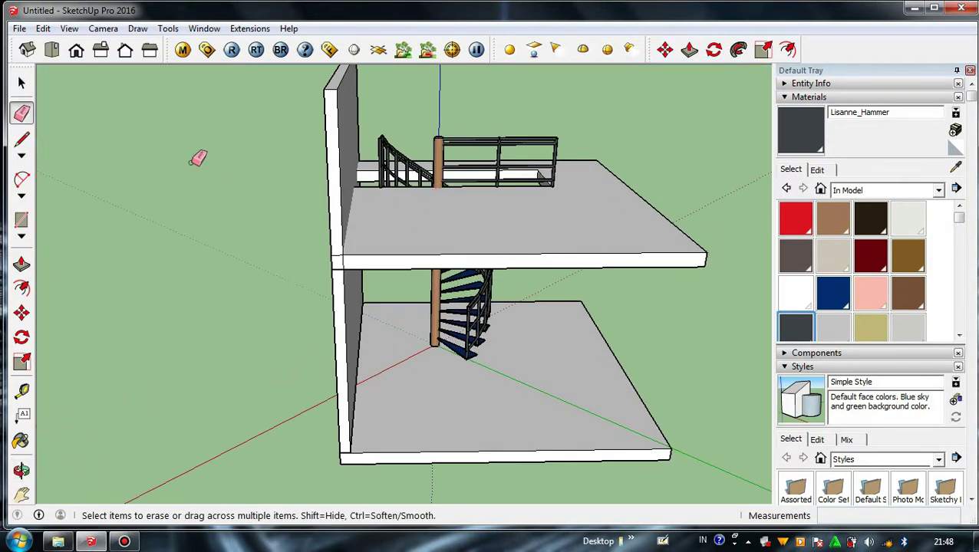
key("space")
mouse_move(428, 207)
middle_mouse_down()
mouse_move(218, 268)
mouse_move(463, 338)
mouse_move(329, 227)
middle_mouse_up()
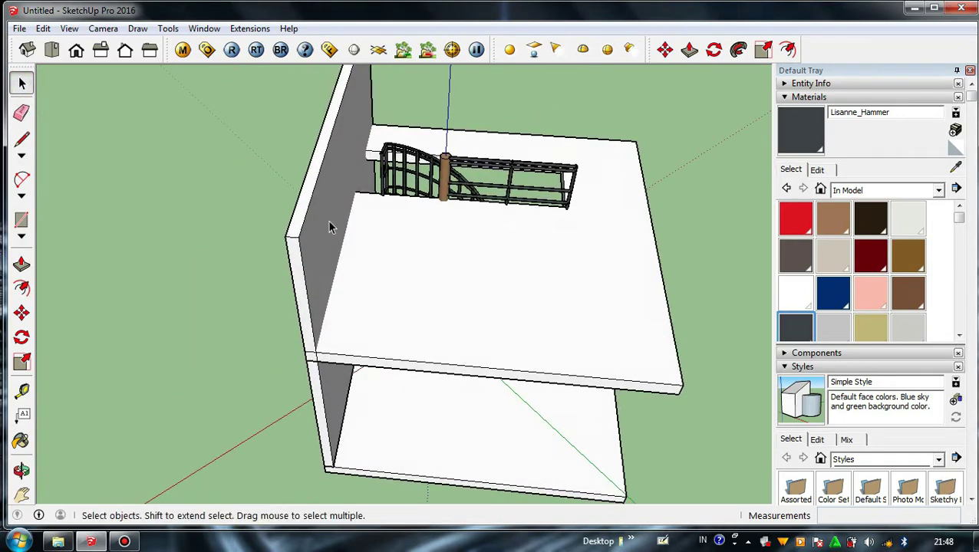
Move the wall outward by its own thickness so it stands against the outer edges of both slabs
scroll(328, 228, "down", 2)
left_click(320, 227)
left_click(21, 313)
scroll(306, 312, "up", 5)
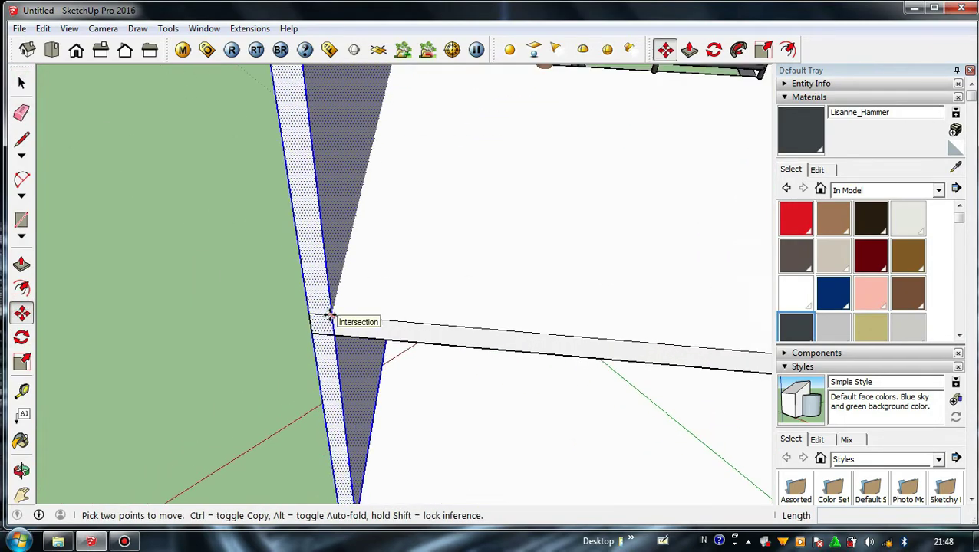
left_click(312, 315)
left_click(21, 82)
scroll(382, 208, "down", 1)
middle_click_drag(382, 208, 392, 138)
scroll(397, 321, "down", 2)
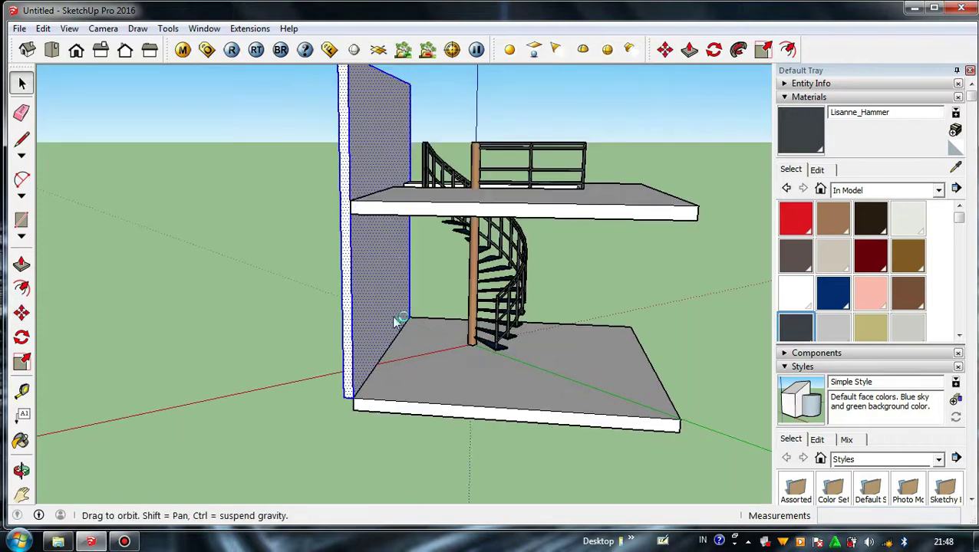
Extend the wall's bottom face 20 cm down to the underside of the floor slab
scroll(371, 376, "up", 2)
middle_click_drag(371, 376, 460, 292)
left_click(22, 264)
scroll(397, 375, "up", 2)
left_click(367, 335)
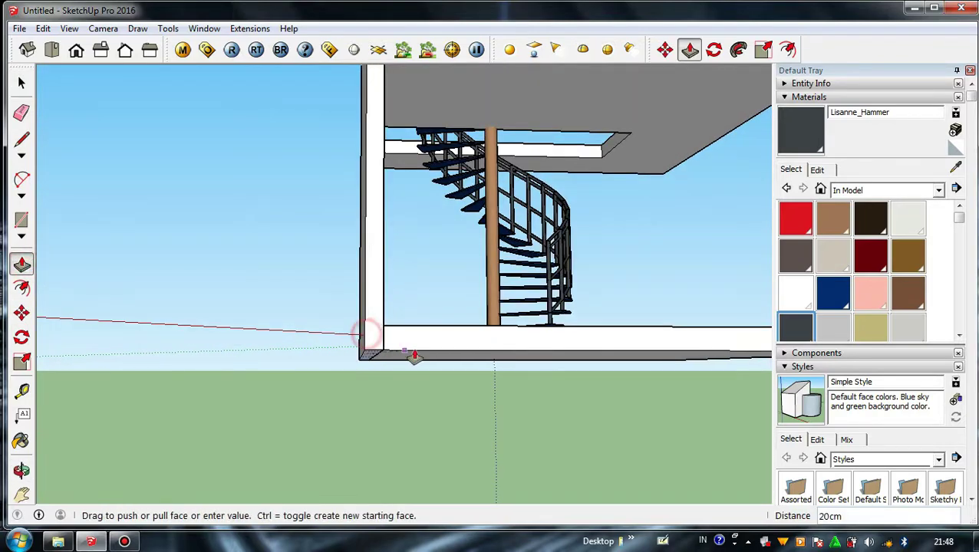
left_click(413, 356)
middle_click_drag(413, 356, 382, 472)
scroll(380, 460, "down", 3)
scroll(343, 278, "down", 2)
left_click(21, 83)
scroll(336, 191, "down", 1)
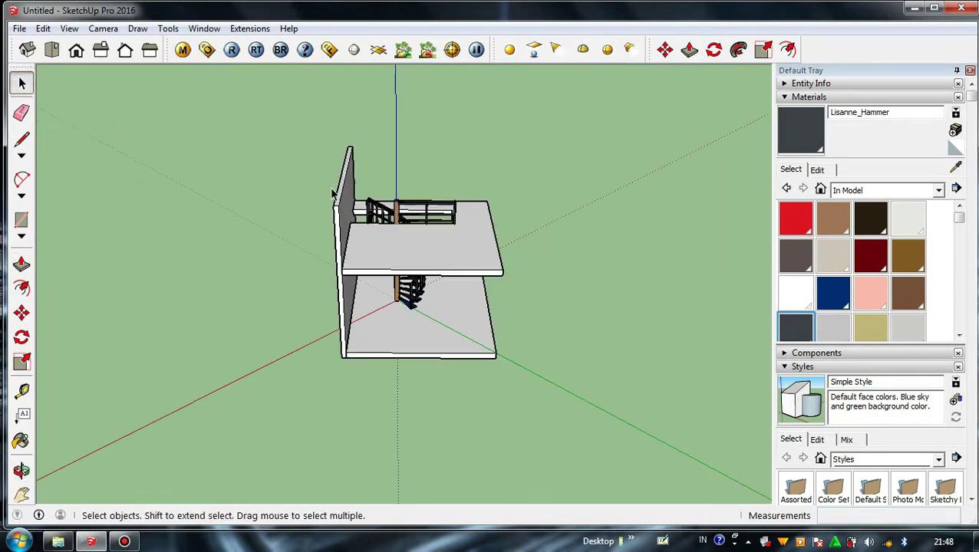
Rotate the whole model 45 degrees in the horizontal plane to line it up with the axes, and clear the selection
scroll(339, 264, "up", 2)
middle_click_drag(339, 264, 280, 338)
scroll(451, 209, "up", 1)
scroll(451, 211, "down", 2)
middle_click_drag(451, 211, 48, 212)
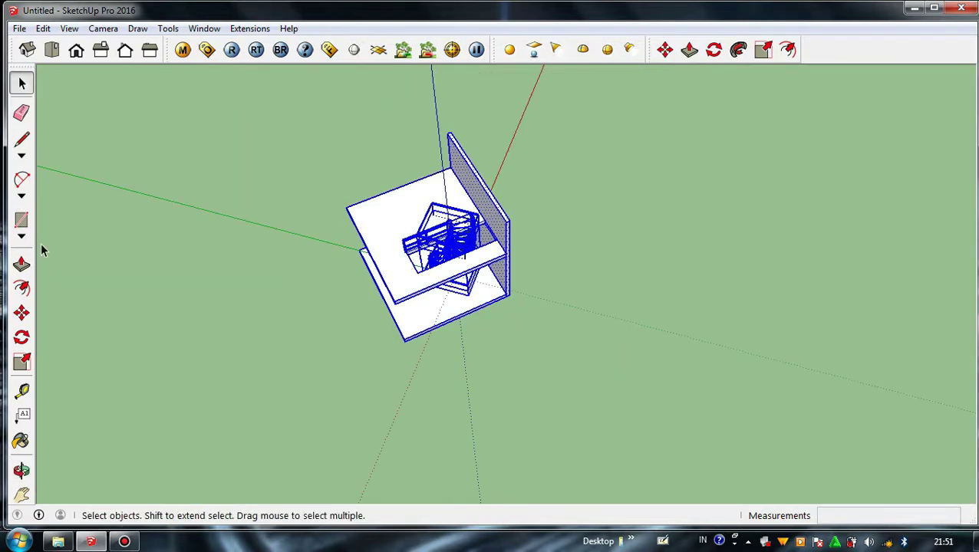
left_click(22, 341)
scroll(430, 296, "up", 3)
middle_click_drag(420, 299, 499, 245)
scroll(247, 384, "up", 3)
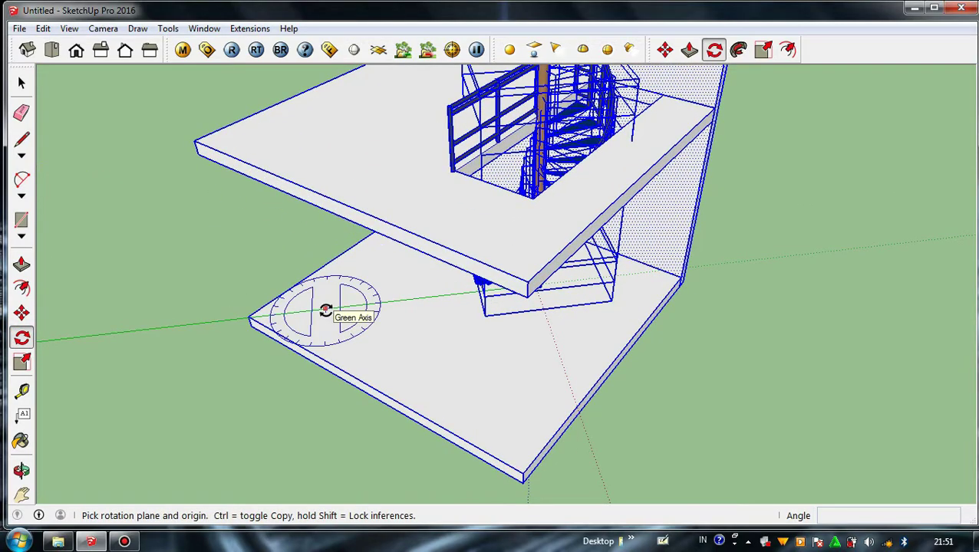
left_click(310, 274)
scroll(326, 301, "down", 5)
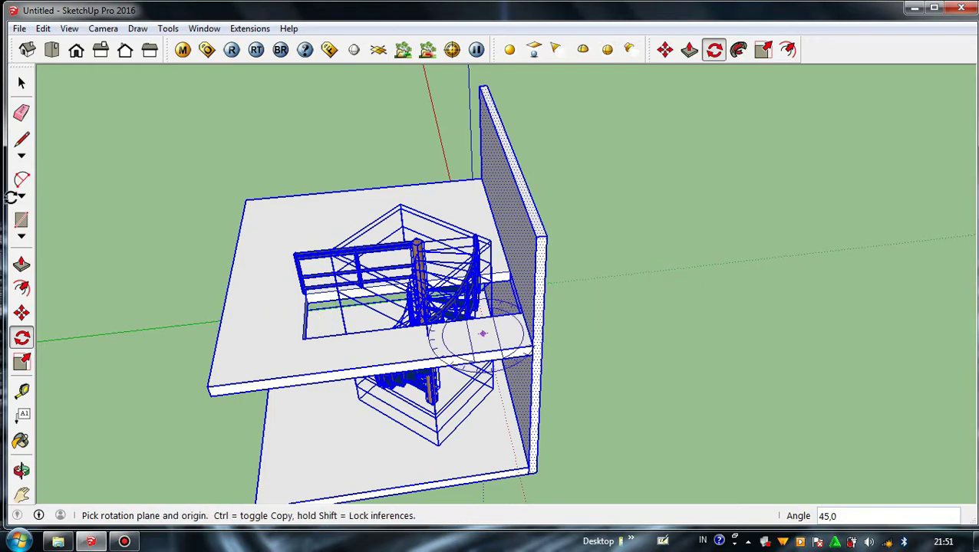
left_click(21, 83)
scroll(269, 237, "down", 1)
middle_click_drag(285, 259, 501, 197)
scroll(501, 197, "up", 3)
scroll(495, 196, "down", 2)
left_click(263, 158)
Copy the landing railing panel about 118 cm across to the opposite long edge of the stair opening
scroll(356, 411, "up", 2)
middle_click_drag(358, 406, 406, 310)
scroll(386, 246, "up", 3)
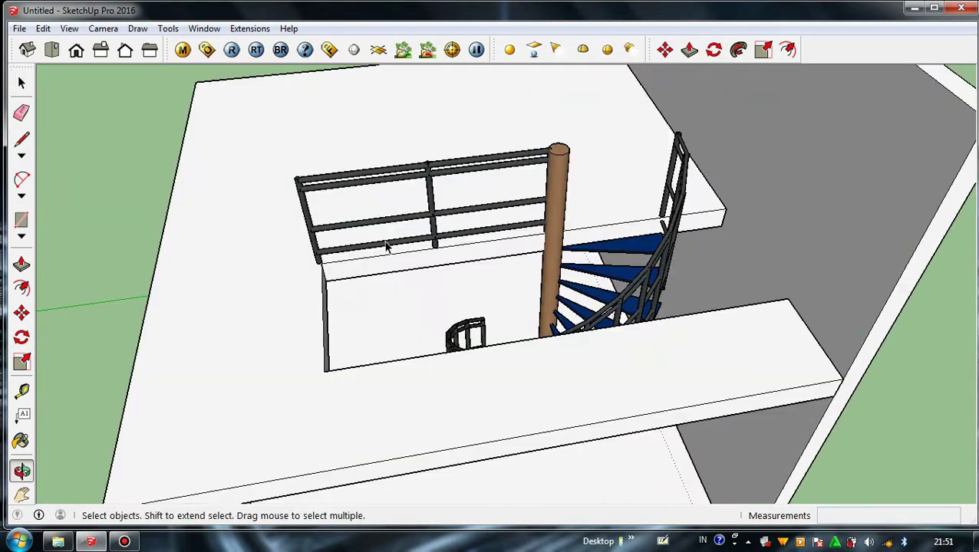
scroll(386, 245, "up", 2)
left_click(438, 207)
middle_click_drag(433, 189, 495, 157)
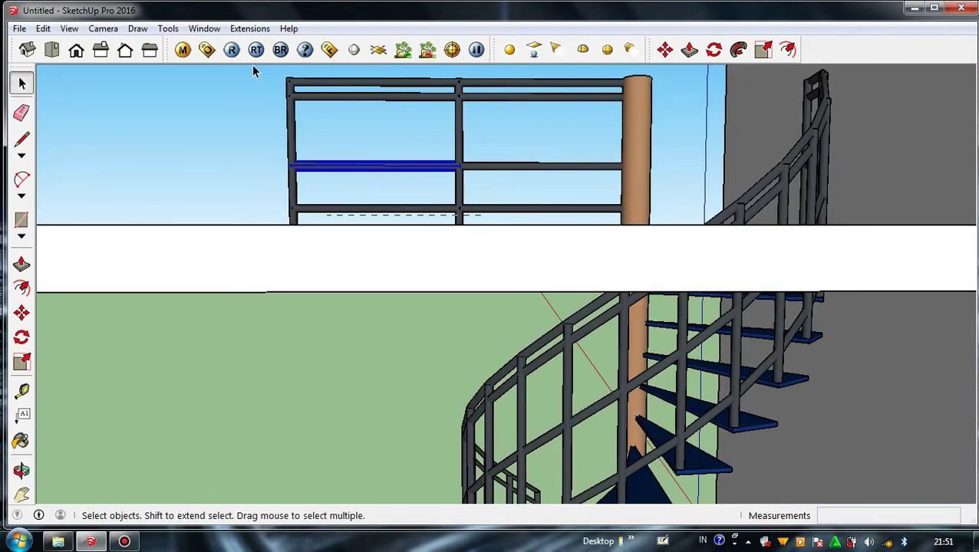
key("Escape")
left_click(21, 313)
middle_click_drag(376, 330, 435, 147)
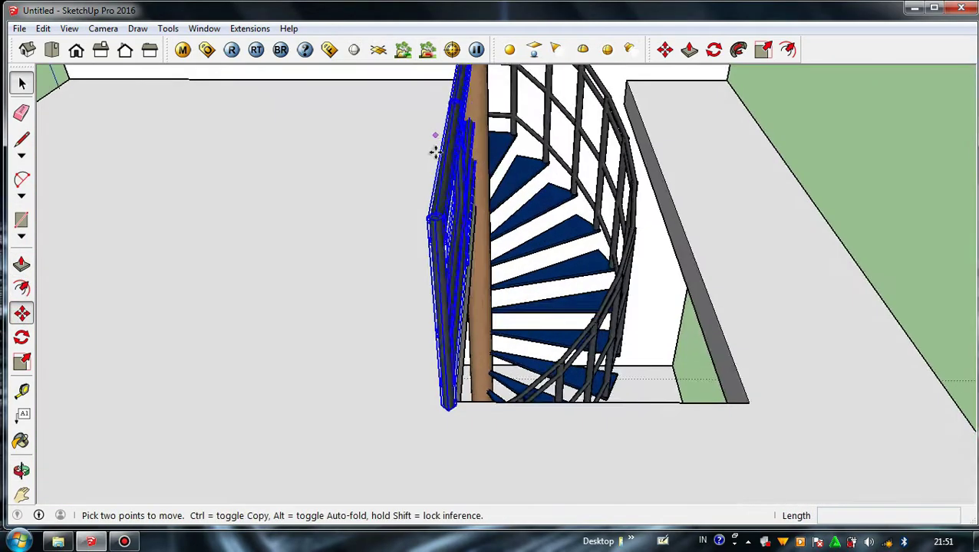
scroll(443, 389, "up", 5)
middle_click_drag(371, 355, 341, 309)
scroll(415, 281, "down", 5)
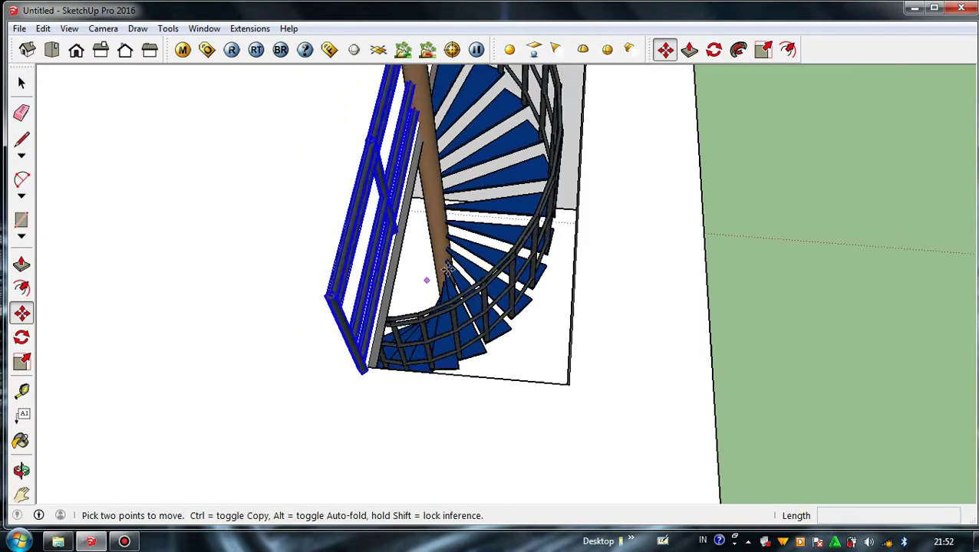
scroll(382, 490, "up", 4)
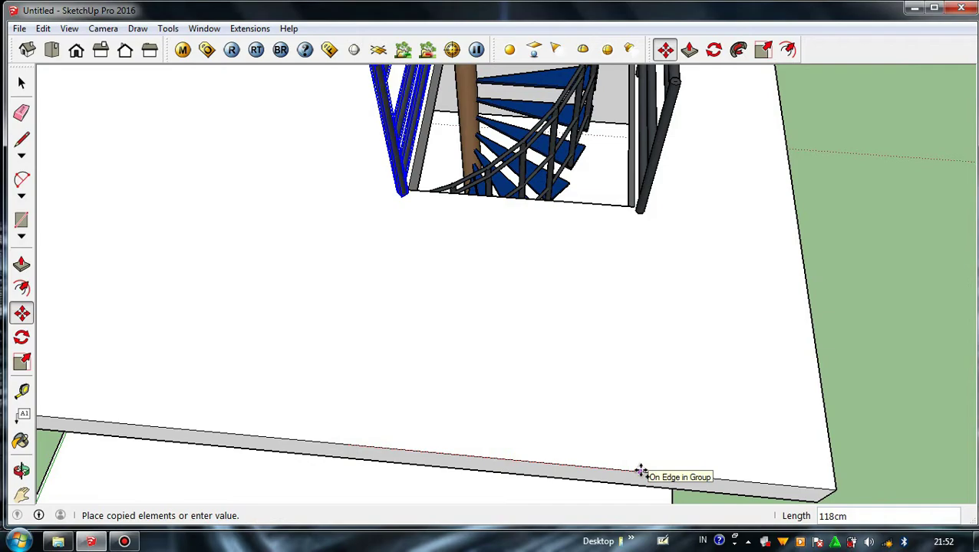
middle_click_drag(443, 395, 533, 181)
scroll(520, 261, "up", 3)
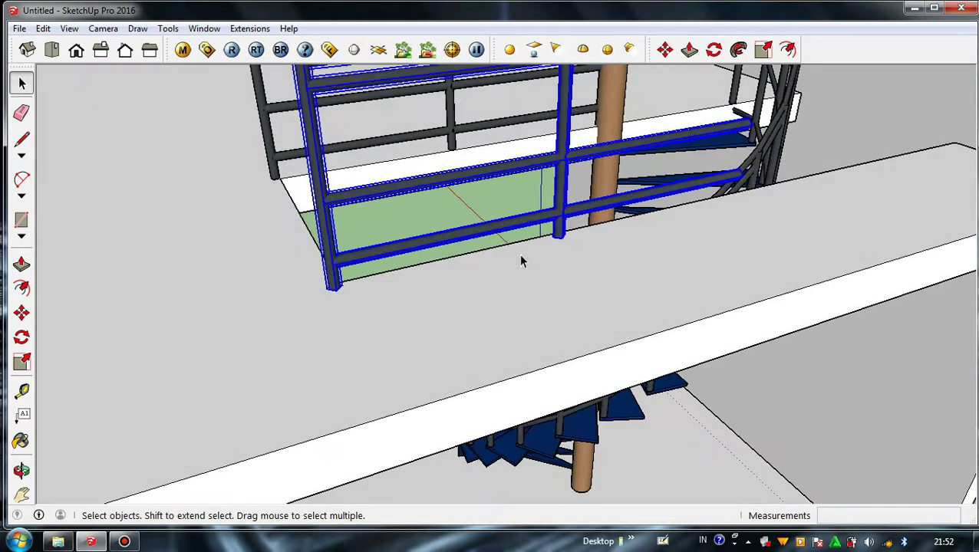
Rotate a copy of the four end-bay rails about the corner post so they run across the opening's short end
left_click(394, 244)
scroll(389, 257, "down", 3)
scroll(389, 223, "up", 2)
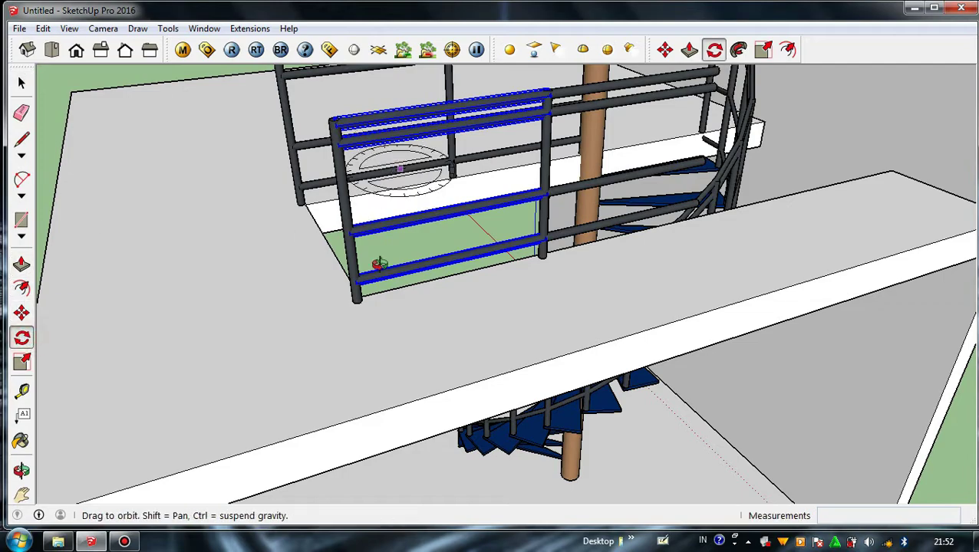
middle_click_drag(379, 263, 314, 484)
scroll(310, 469, "up", 8)
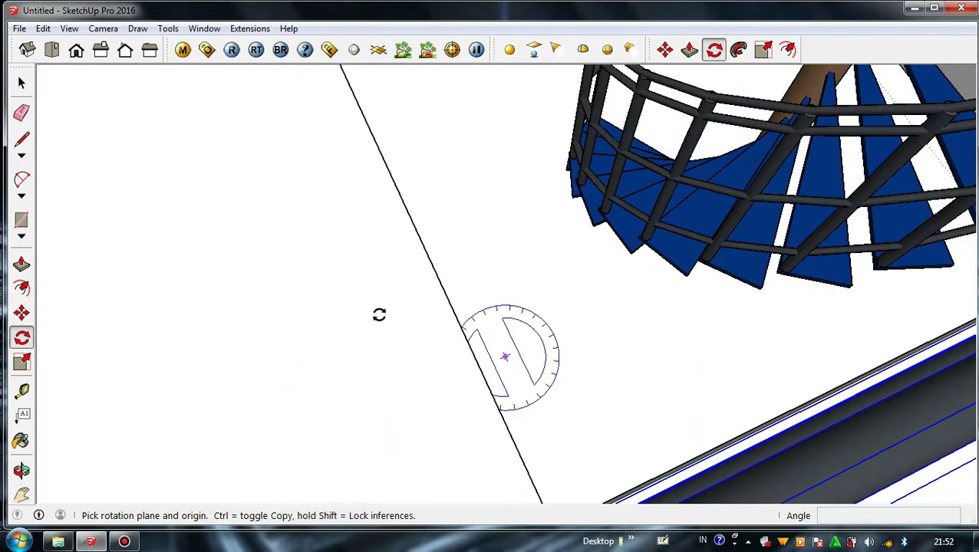
middle_click_drag(379, 314, 571, 320)
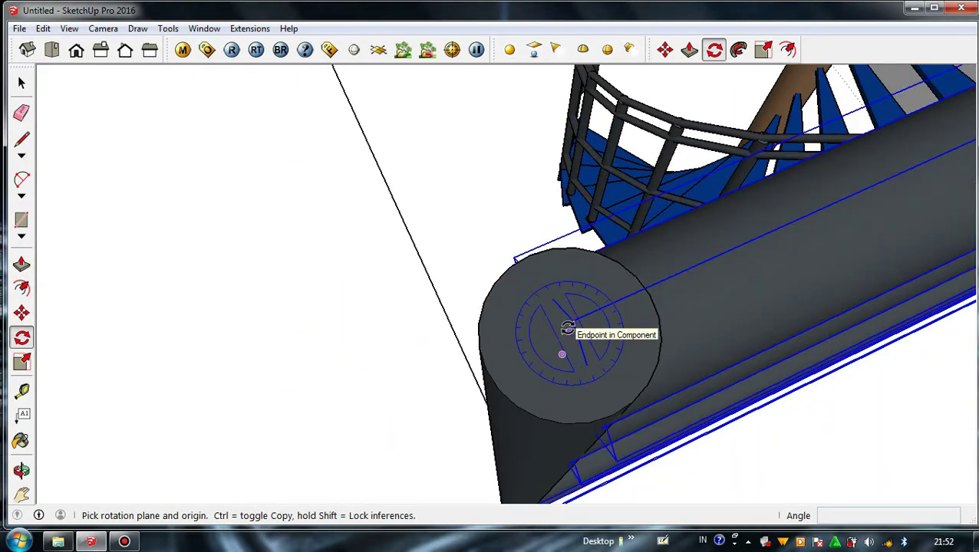
left_click(579, 338)
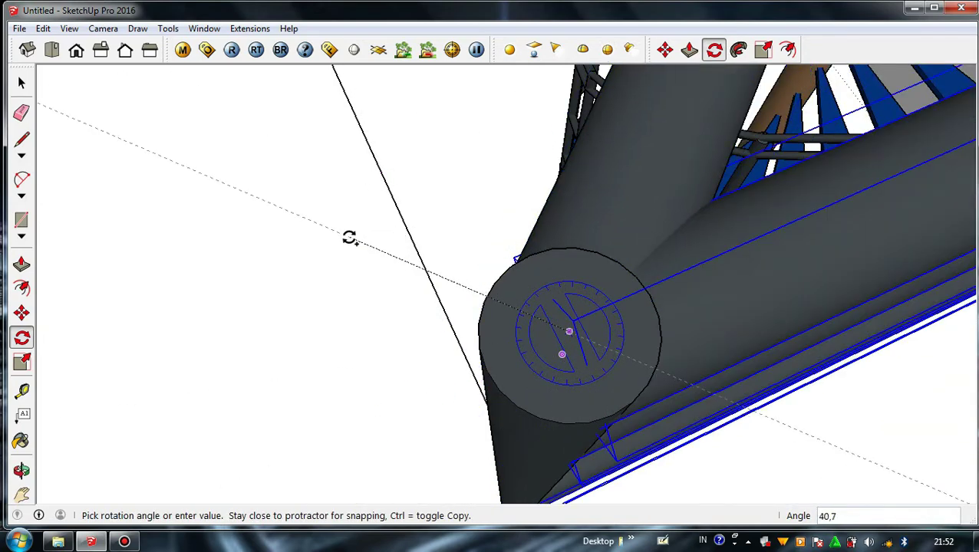
key("Return")
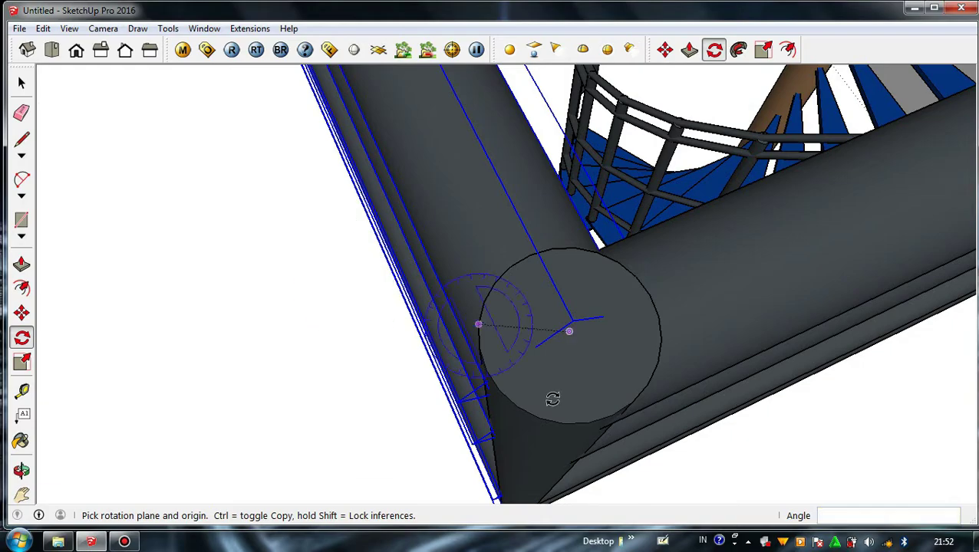
Stretch the four short-end rails along the red axis by about 1.22 so they span between both corner posts
scroll(552, 397, "down", 2)
left_click(21, 362)
middle_click_drag(351, 396, 736, 224)
scroll(737, 223, "down", 4)
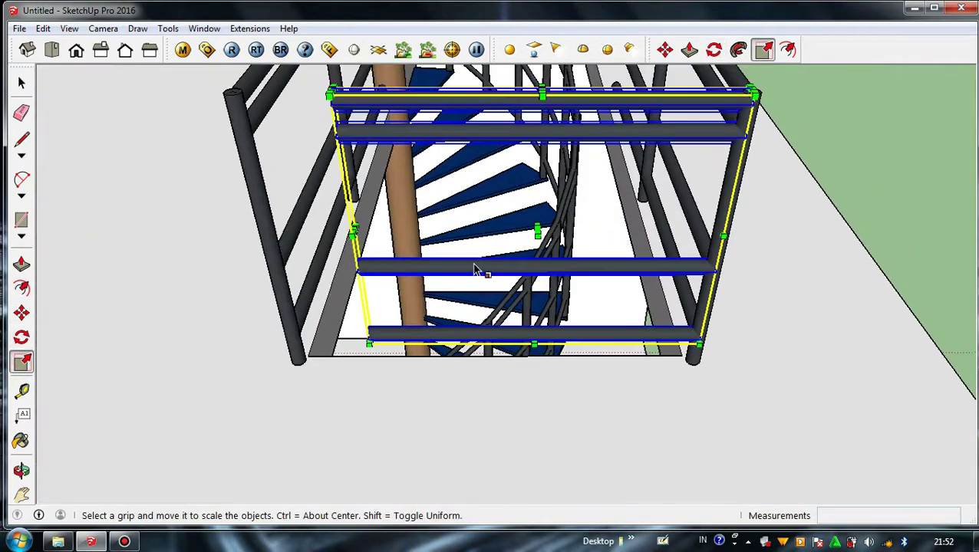
scroll(368, 247, "up", 3)
left_click(270, 205)
scroll(234, 363, "down", 5)
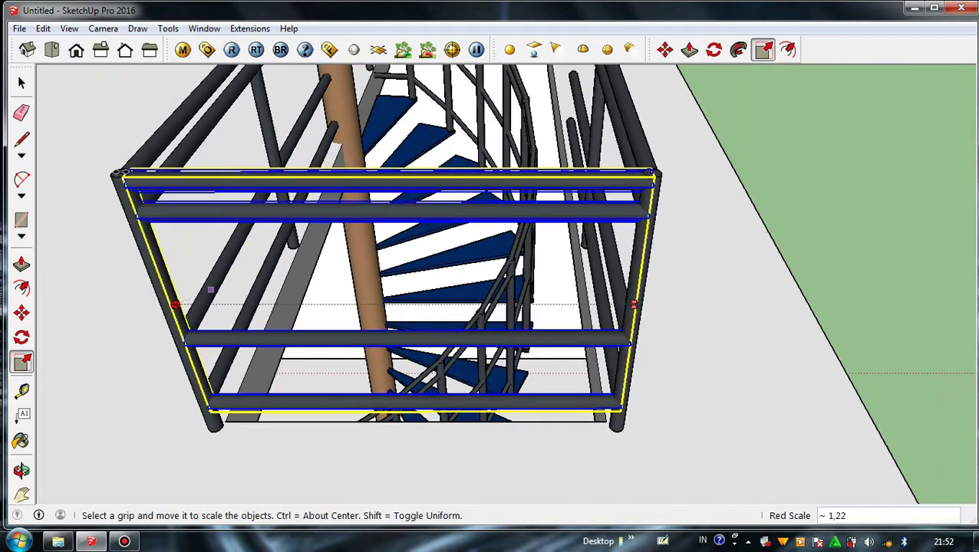
scroll(123, 176, "up", 5)
left_click(22, 82)
scroll(562, 132, "down", 4)
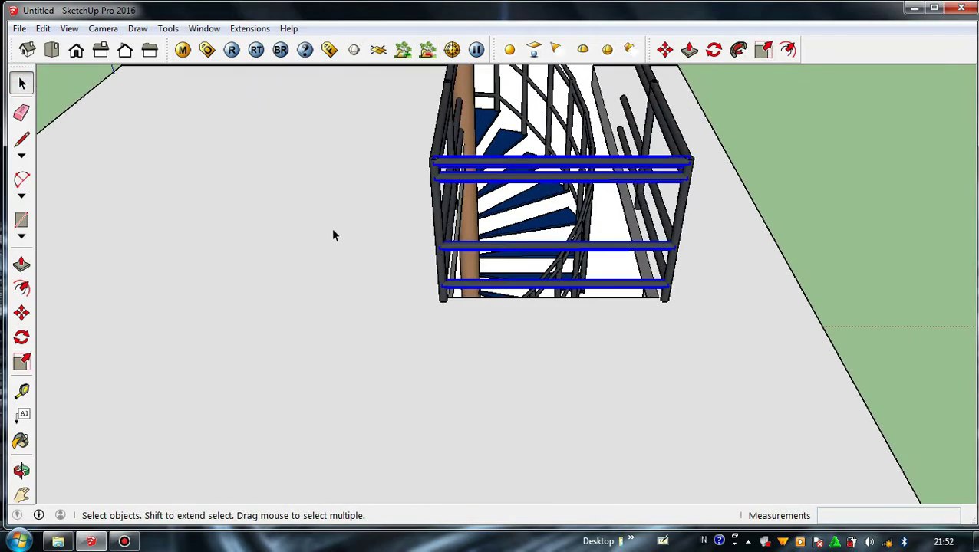
Copy the middle post of the new long-side railing 95 cm to the free ends of its rails
scroll(333, 230, "down", 1)
left_click(753, 103)
mouse_move(632, 184)
middle_mouse_down()
mouse_move(361, 231)
mouse_move(446, 218)
middle_mouse_up()
scroll(447, 219, "up", 5)
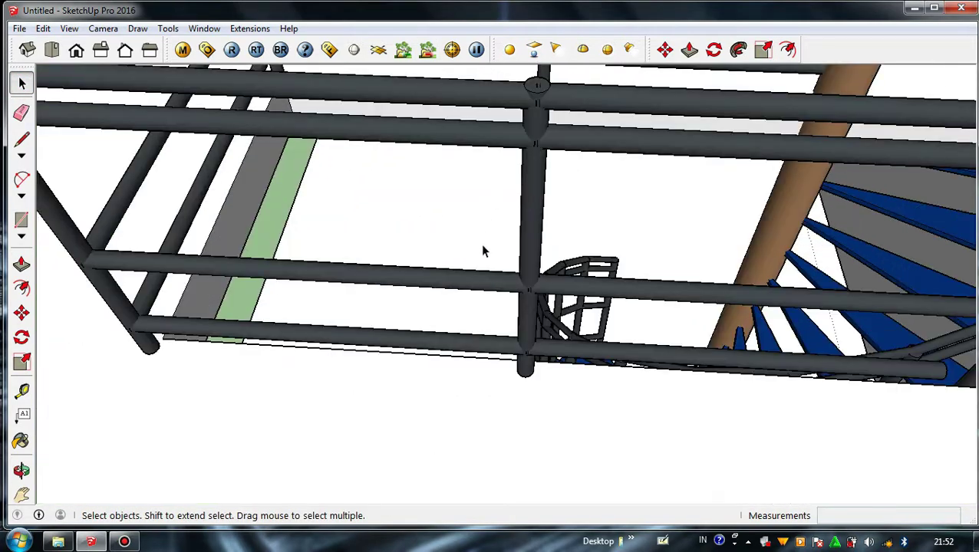
scroll(480, 244, "down", 2)
left_click(513, 223)
middle_click_drag(264, 221, 353, 201)
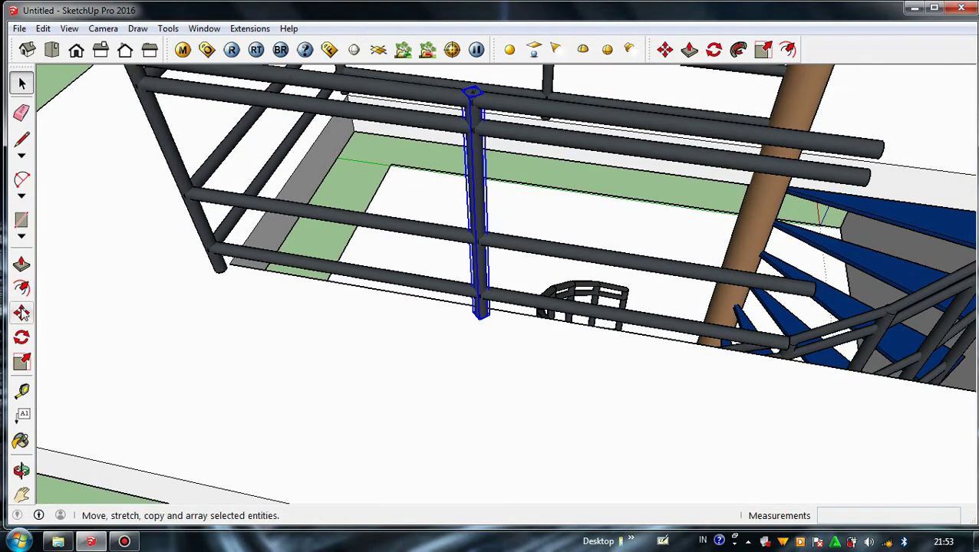
middle_click_drag(336, 286, 224, 369)
left_click(220, 366)
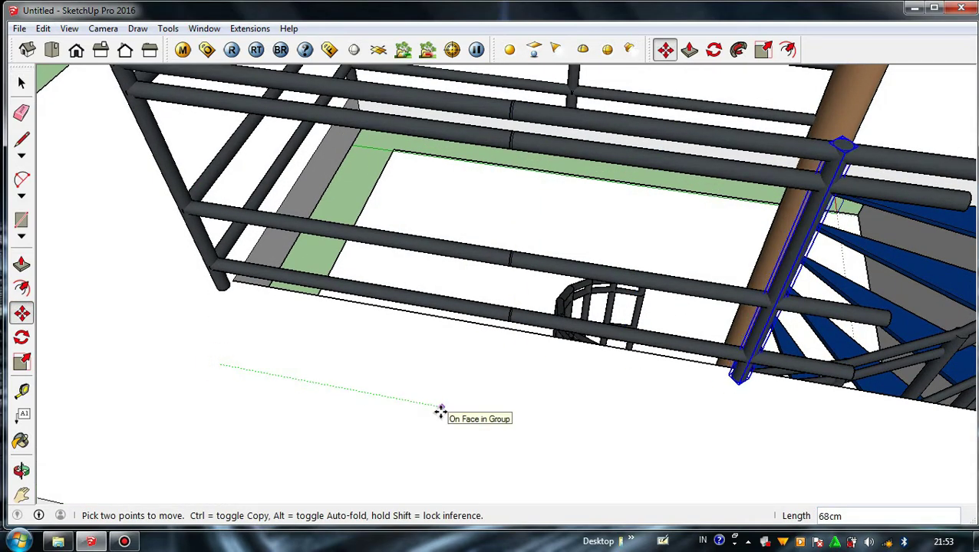
key("ctrl")
scroll(471, 414, "down", 2)
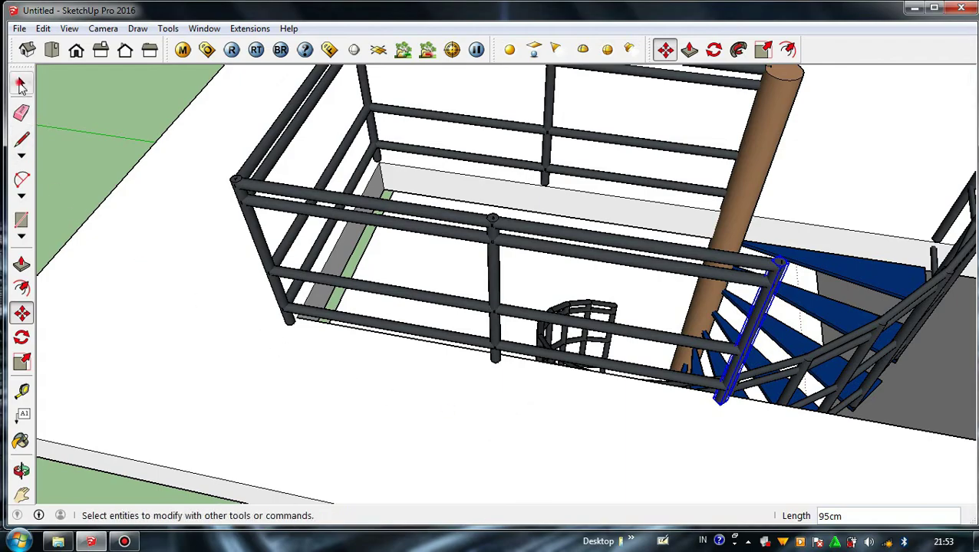
Copy the last bay's four rails and end post from post centre to post centre, extending the railing toward the wall
left_click(21, 85)
scroll(453, 284, "down", 3)
scroll(234, 273, "up", 5)
scroll(376, 265, "down", 2)
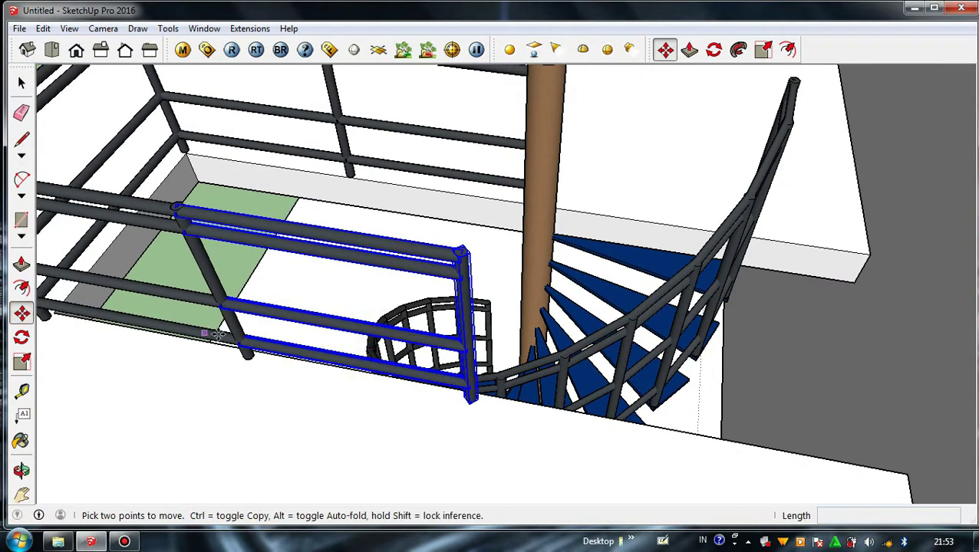
scroll(170, 214, "up", 8)
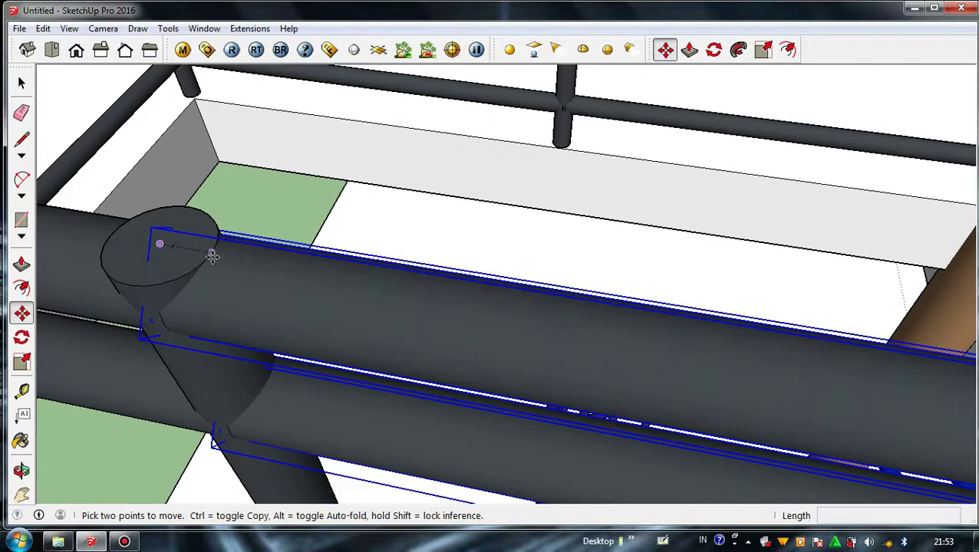
scroll(127, 243, "down", 6)
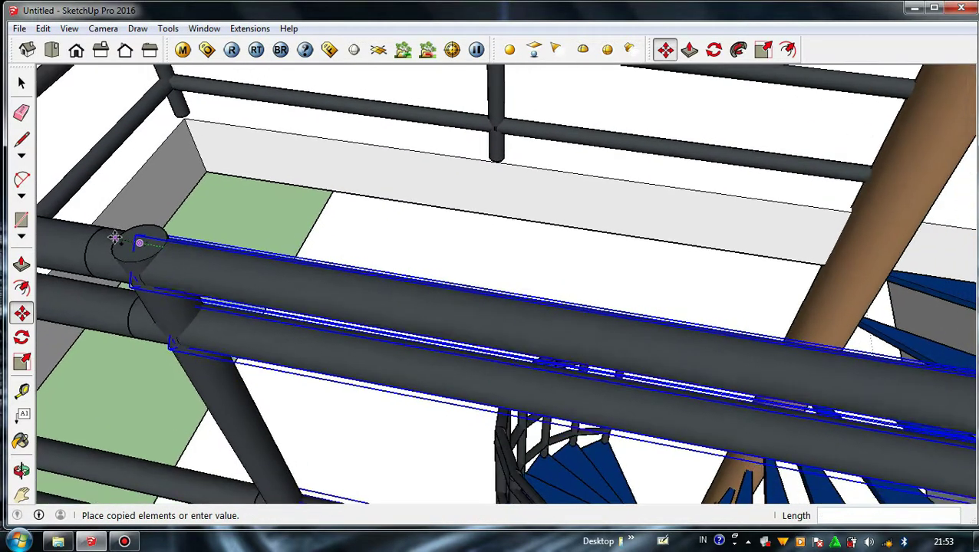
scroll(461, 345, "up", 6)
scroll(422, 373, "down", 4)
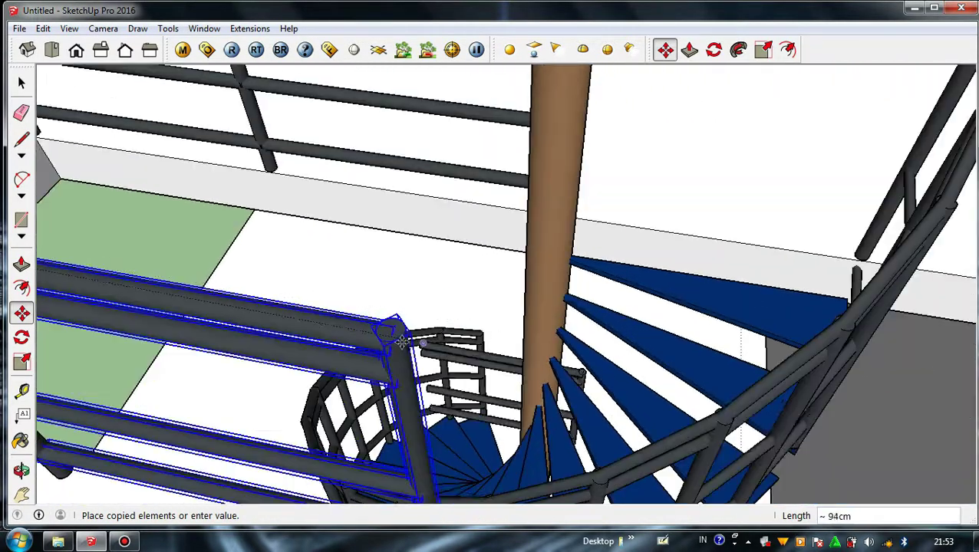
scroll(403, 329, "up", 3)
left_click(408, 328)
scroll(298, 284, "down", 5)
scroll(299, 282, "down", 5)
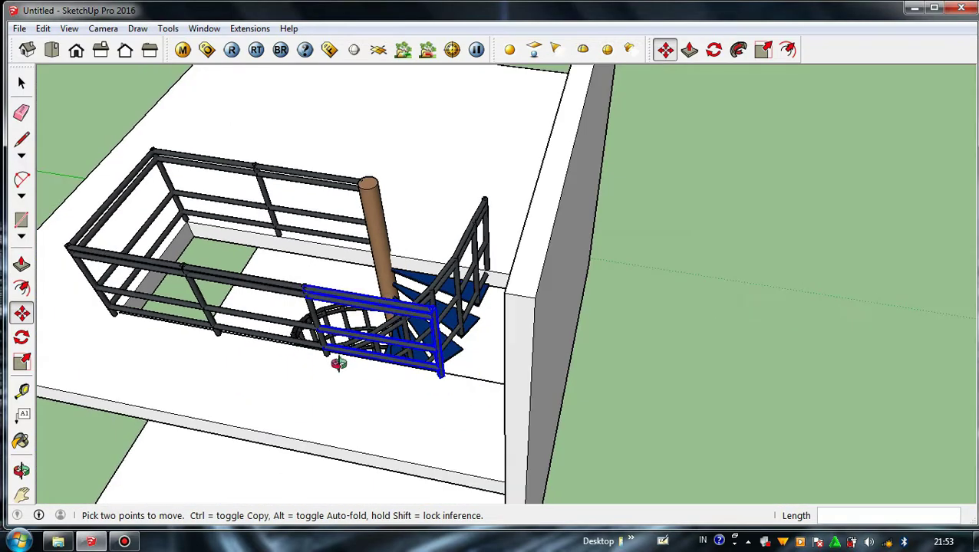
Copy the last bay's four rails about 95 cm onward from the end post toward the wall, then clear the selection
middle_click_drag(338, 367, 564, 300)
scroll(277, 236, "up", 3)
key("space")
scroll(278, 237, "down", 4)
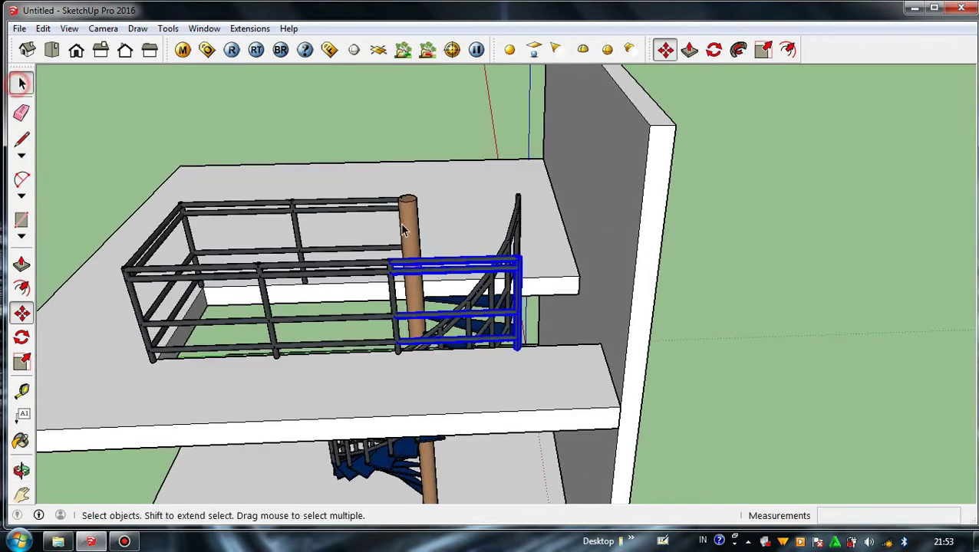
scroll(541, 305, "up", 5)
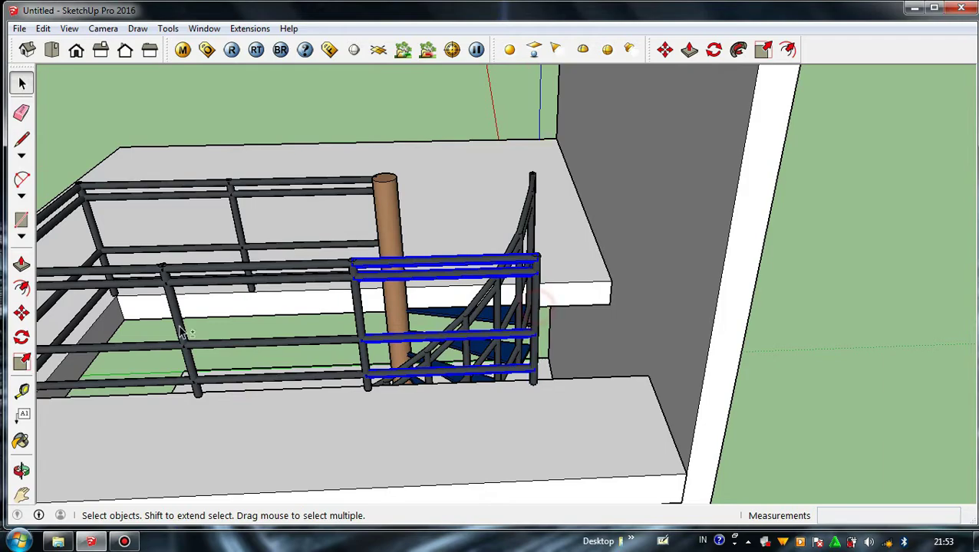
left_click(21, 313)
middle_click_drag(361, 360, 389, 356)
scroll(387, 157, "up", 5)
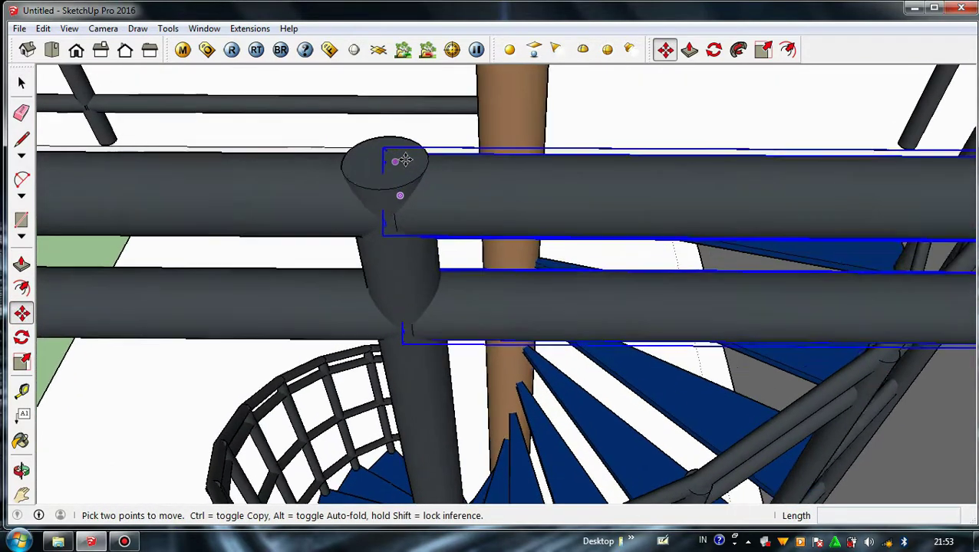
left_click(402, 161)
scroll(415, 179, "down", 6)
key("ctrl")
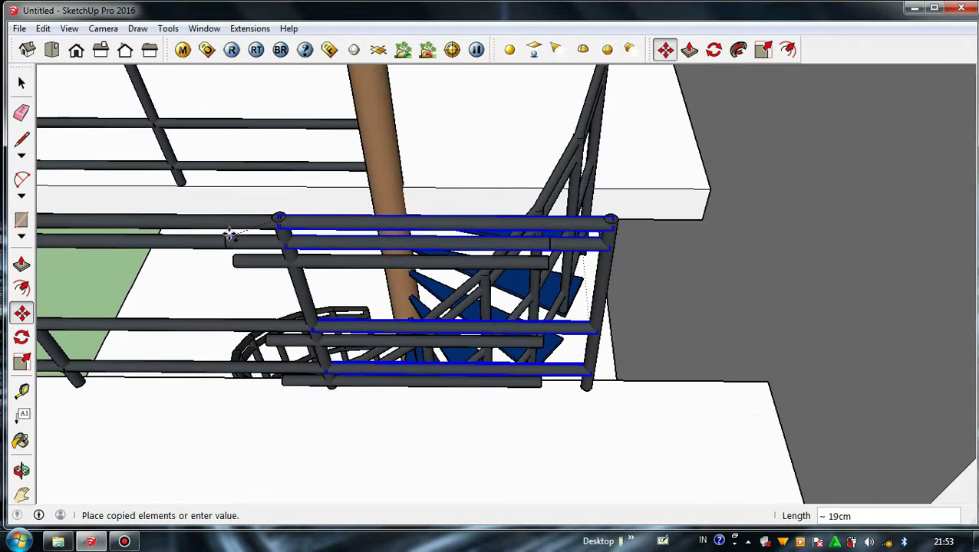
scroll(615, 183, "up", 4)
scroll(608, 229, "up", 3)
scroll(605, 333, "down", 4)
scroll(587, 319, "up", 4)
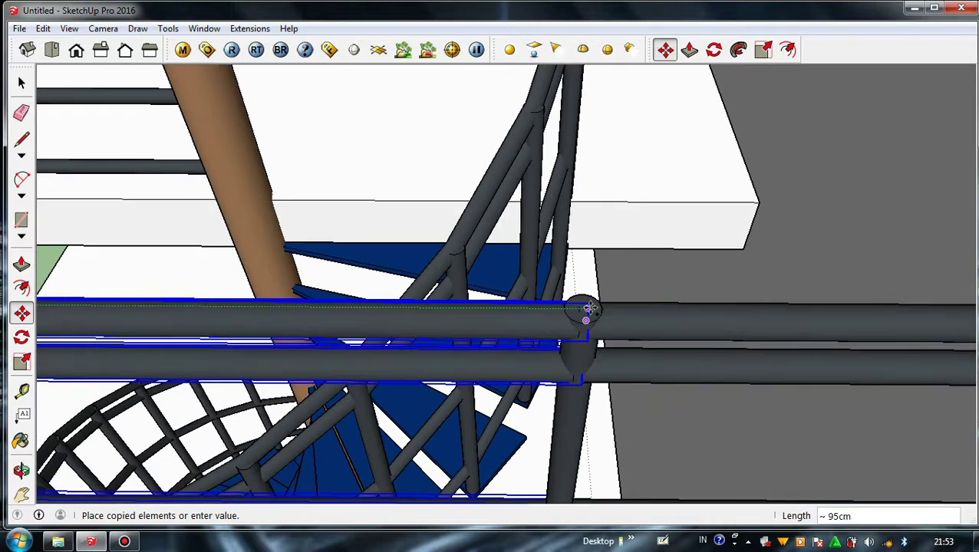
left_click(583, 308)
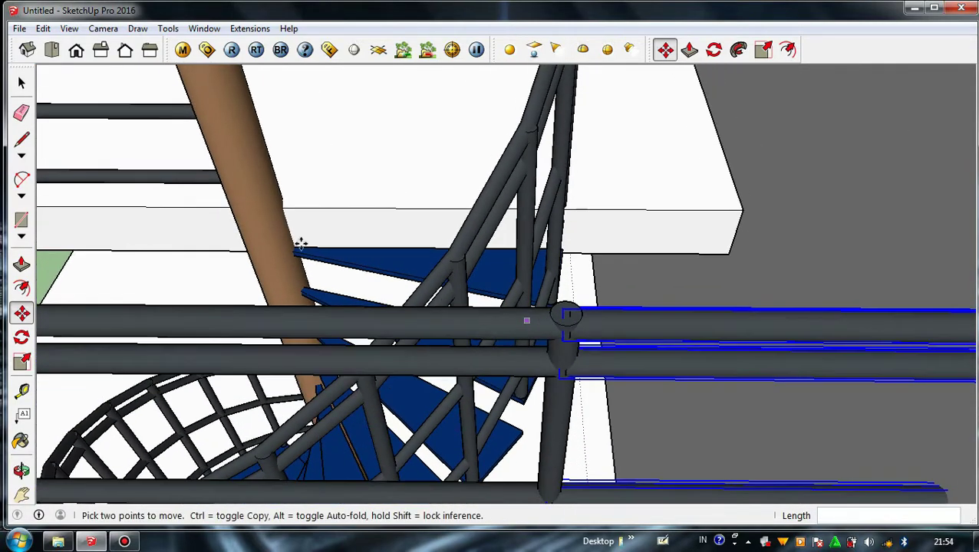
scroll(577, 326, "down", 8)
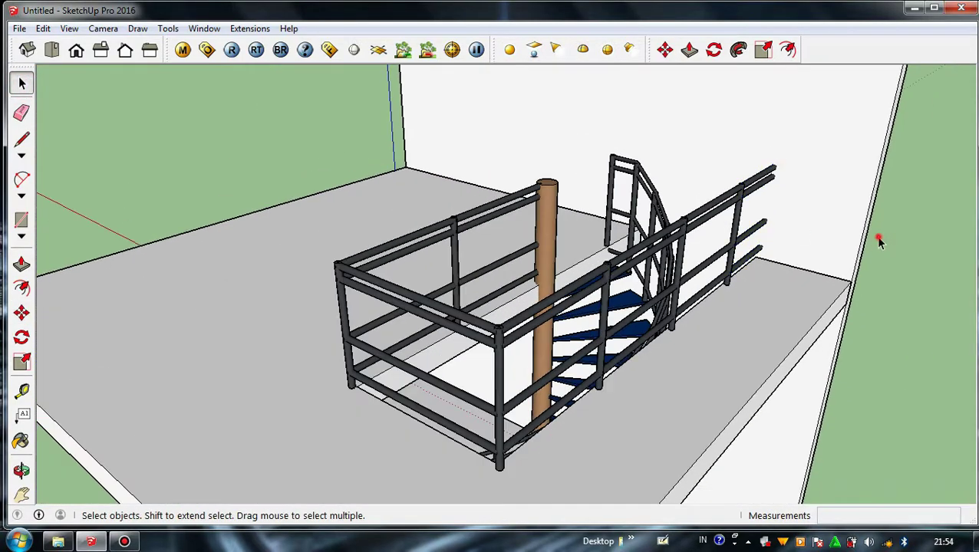
Scale the last bay's four rails along the green axis by about 0.88 so they stop protruding through the side wall, and deselect them
middle_click_drag(876, 235, 794, 308)
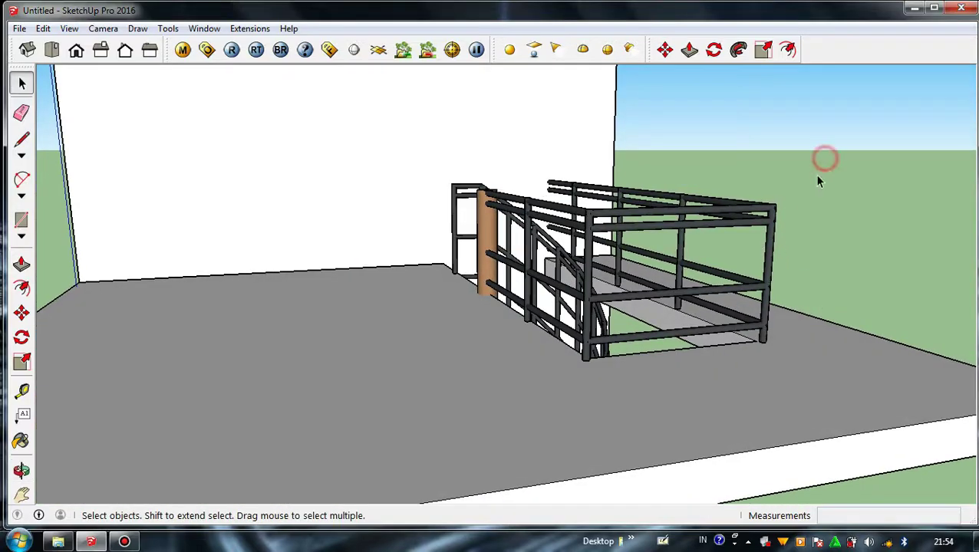
scroll(539, 216, "down", 3)
middle_click_drag(506, 307, 633, 236)
scroll(600, 248, "down", 5)
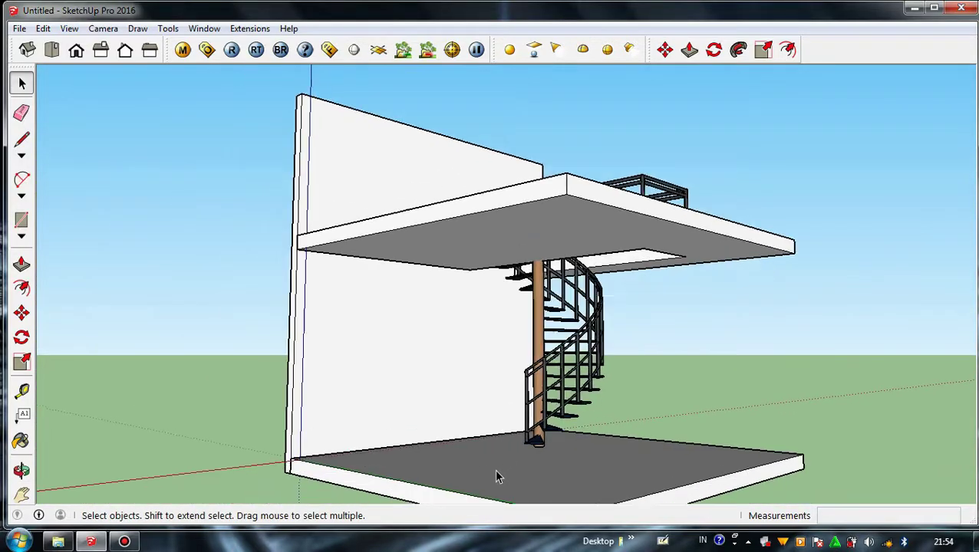
middle_click_drag(495, 477, 675, 368)
scroll(376, 135, "up", 5)
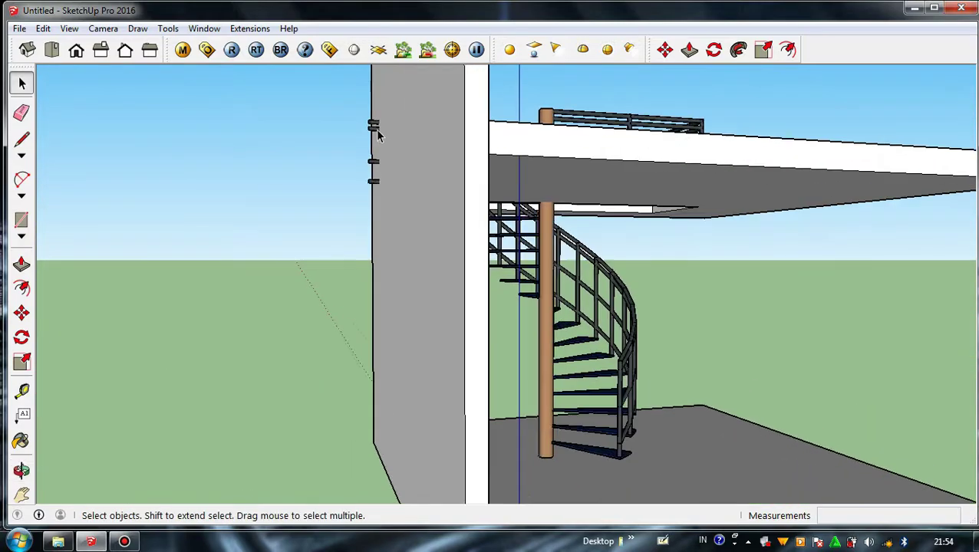
middle_click_drag(376, 134, 328, 194)
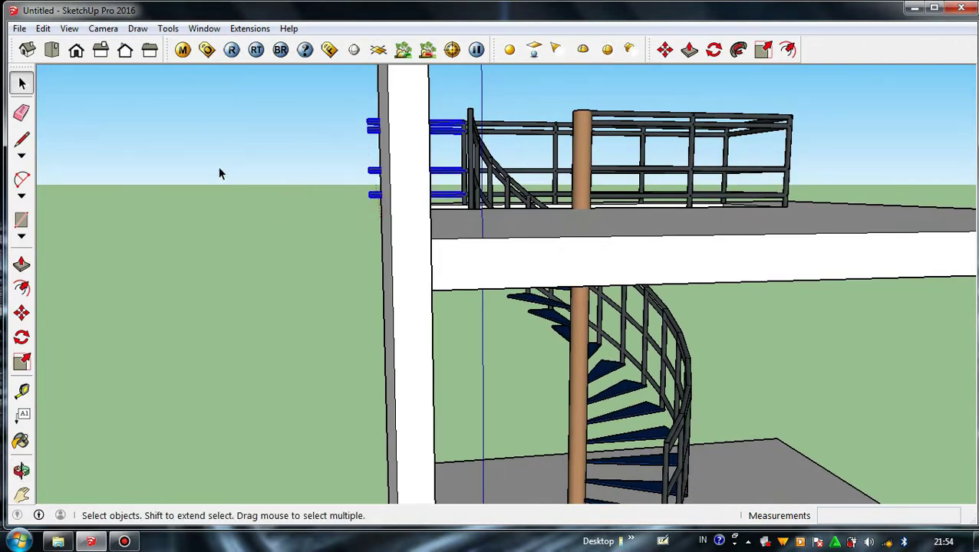
middle_click_drag(384, 147, 331, 191)
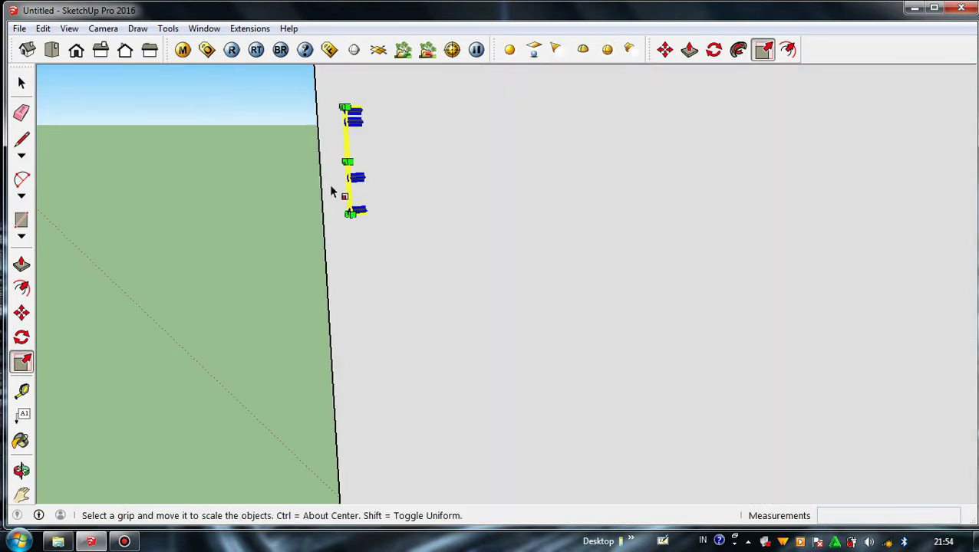
scroll(332, 165, "up", 4)
left_click(542, 148)
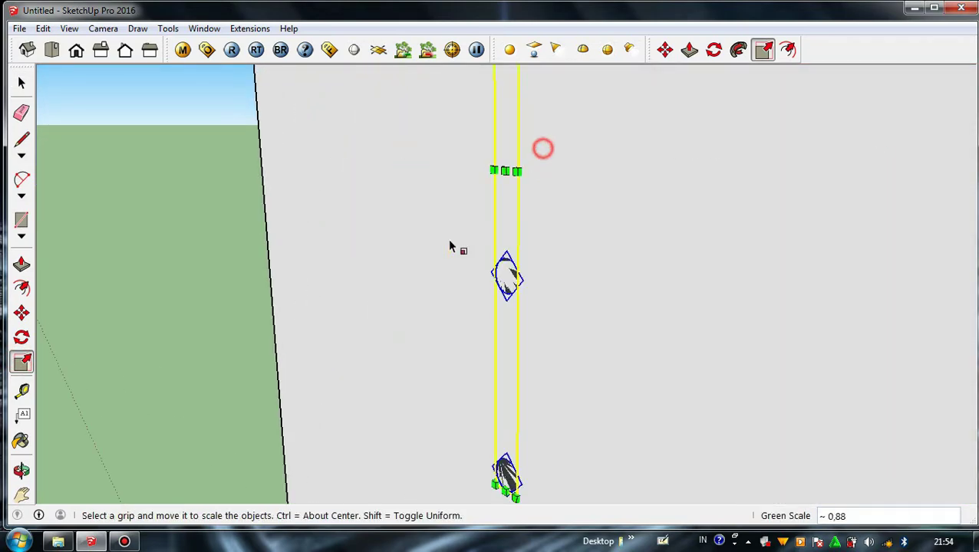
scroll(447, 241, "down", 3)
left_click(21, 82)
left_click(215, 153)
Examine the spiral staircase, landing and opening railings from outside the wall and from the open side of the model
scroll(329, 190, "down", 8)
middle_click_drag(347, 199, 317, 185)
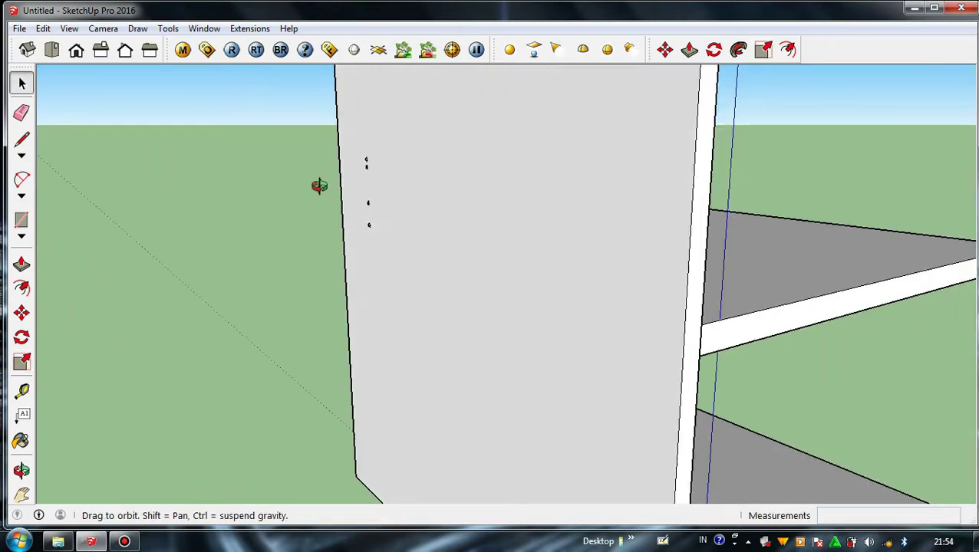
scroll(317, 186, "down", 6)
scroll(408, 416, "down", 3)
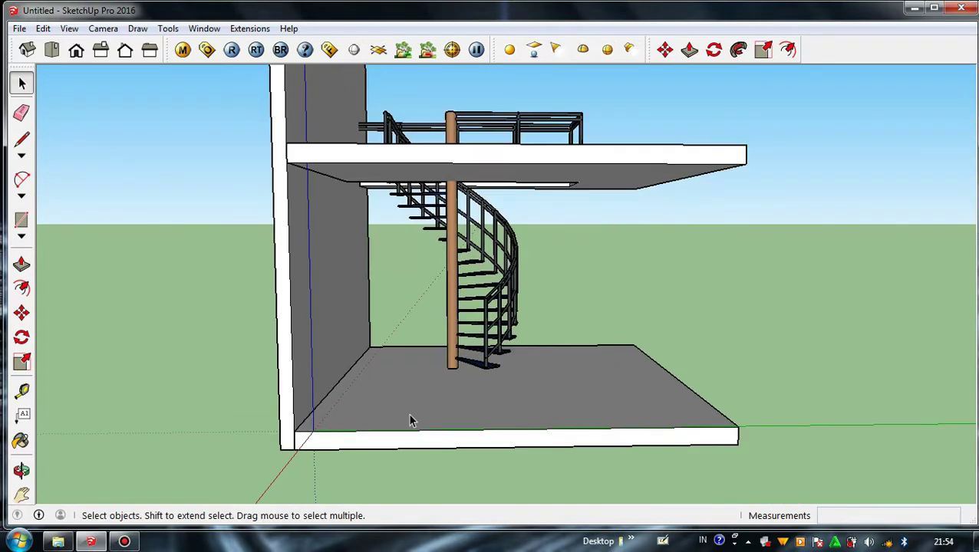
middle_click_drag(408, 413, 444, 379)
scroll(338, 205, "up", 2)
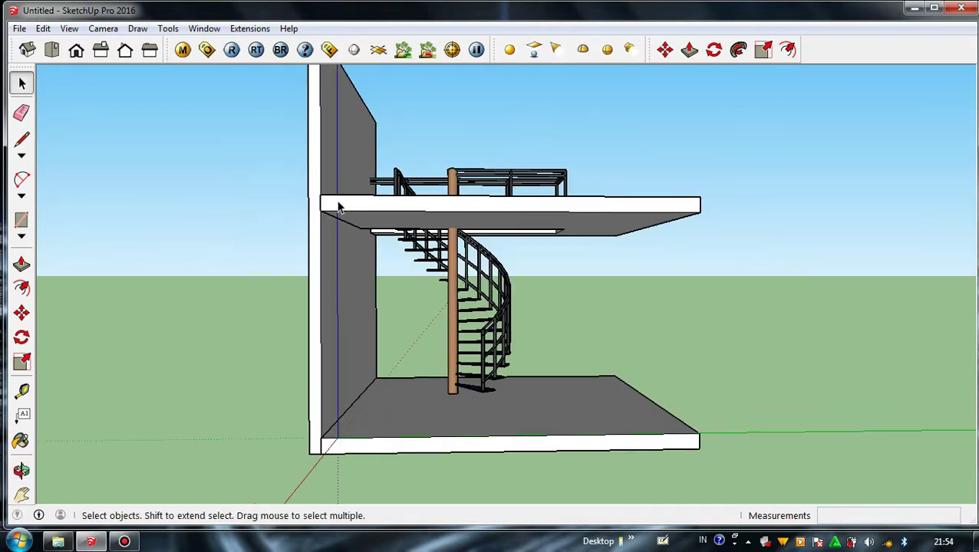
scroll(389, 504, "down", 2)
scroll(386, 438, "up", 2)
middle_click_drag(419, 478, 421, 440)
scroll(646, 458, "up", 1)
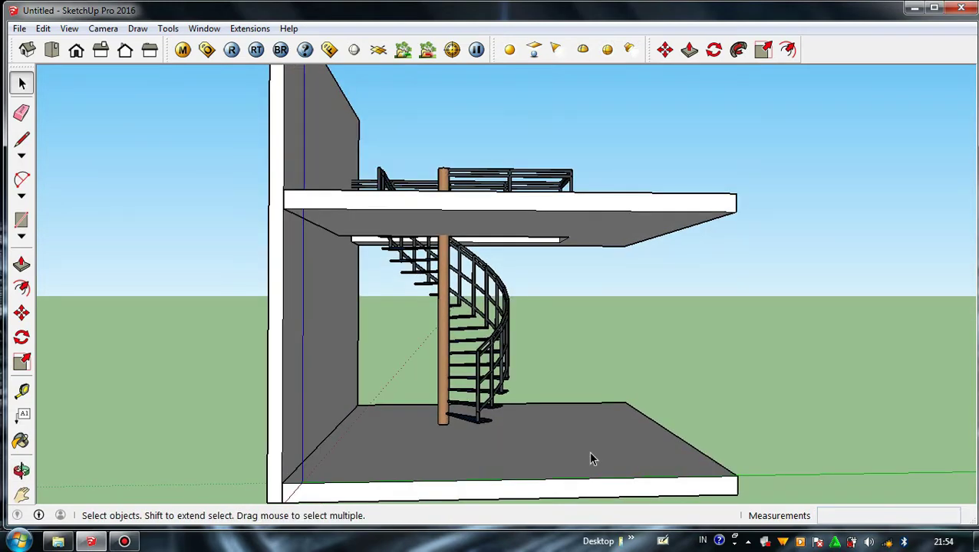
middle_click_drag(590, 459, 534, 444)
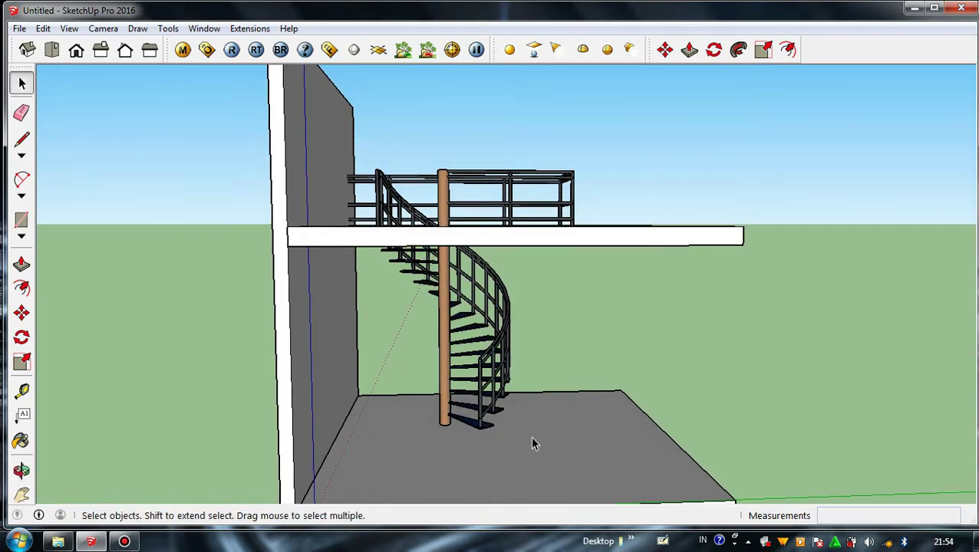